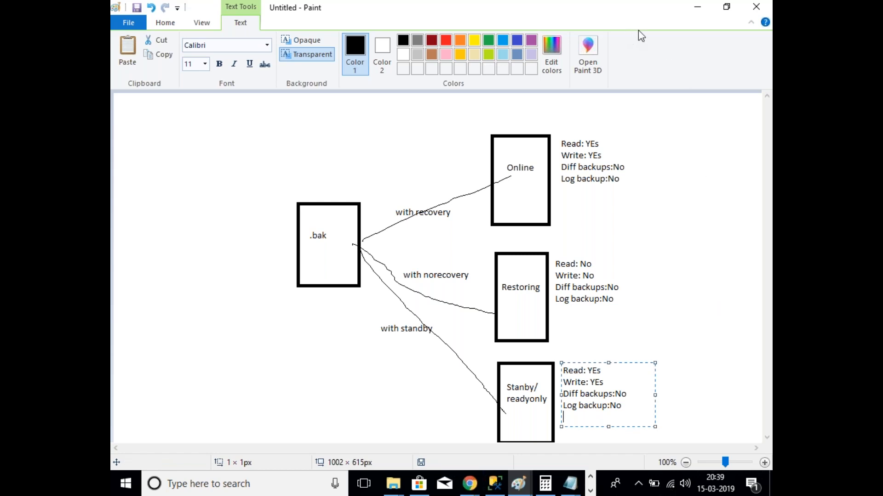
Step: Rewrite the Stanby box values to Read: Yes, Write: No, Diff backups: No, Log backup: Yes
left_click(609, 373)
key("BackSpace")
key("BackSpace")
key("BackSpace")
type("Yes")
key("Down")
key("BackSpace")
key("BackSpace")
key("BackSpace")
type("No")
key("Right")
key("Right")
key("Right")
key("Right")
key("BackSpace")
key("BackSpace")
type("No")
key("BackSpace")
key("BackSpace")
type("Yes")
left_click(649, 332)
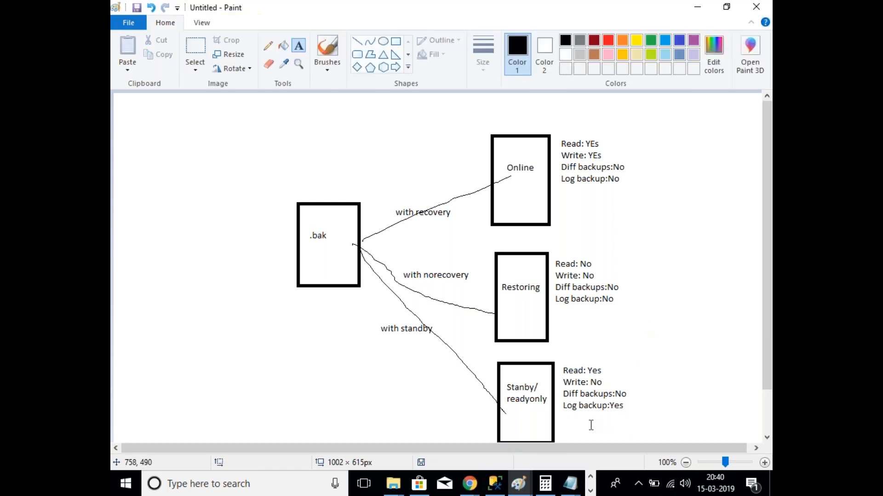
Step: Start a Restore Database from the Databases node in SSMS and edit the destination database name
left_click(496, 488)
right_click(178, 121)
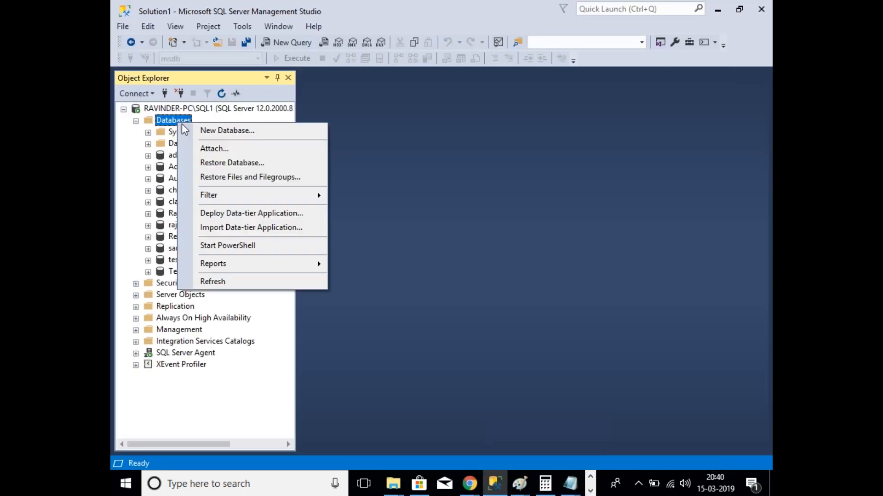
left_click(254, 163)
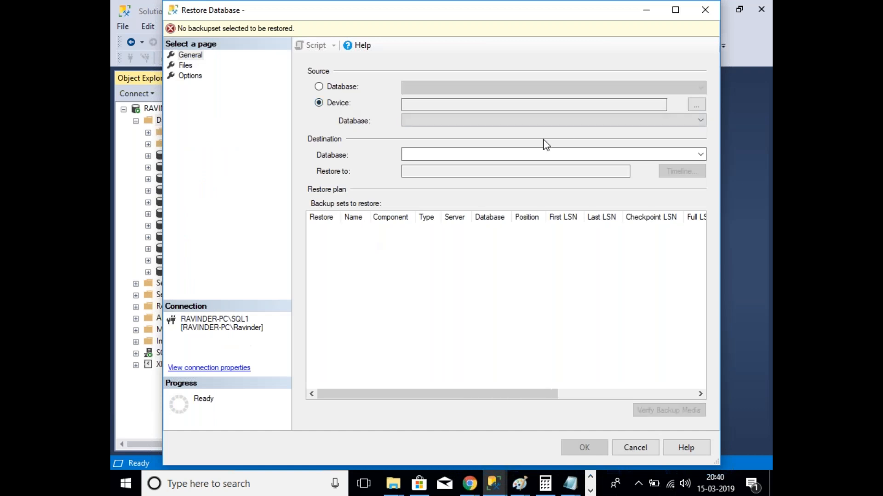
left_click(532, 154)
type("AV+DN")
key("BackSpace")
key("BackSpace")
key("BackSpace")
key("BackSpace")
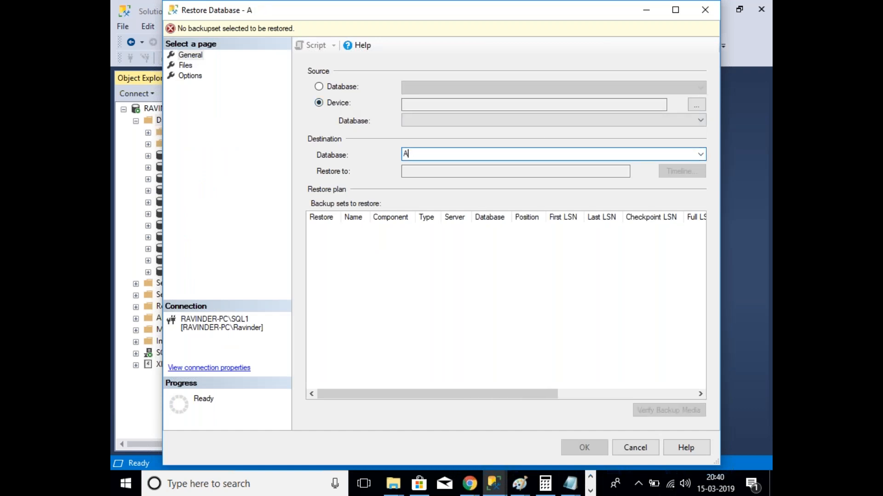
type("DV1")
Step: Choose Device as the restore source and browse the backup file drives down to E:
left_click(697, 104)
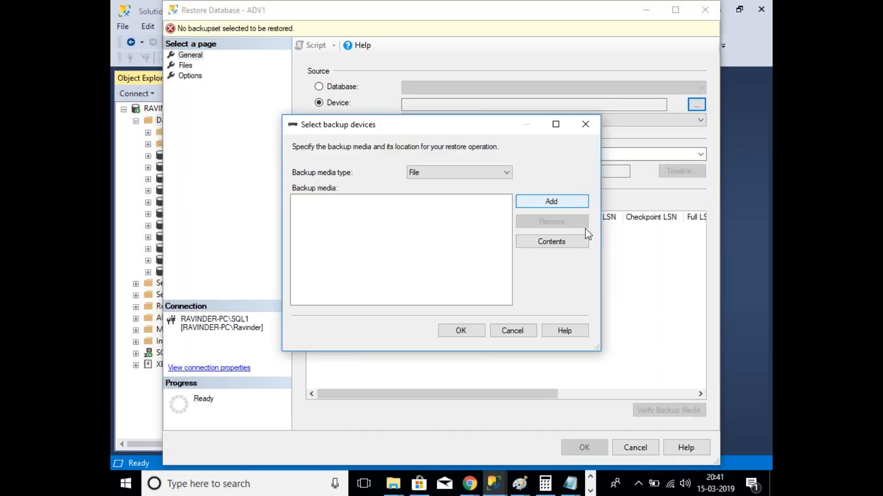
key("Return")
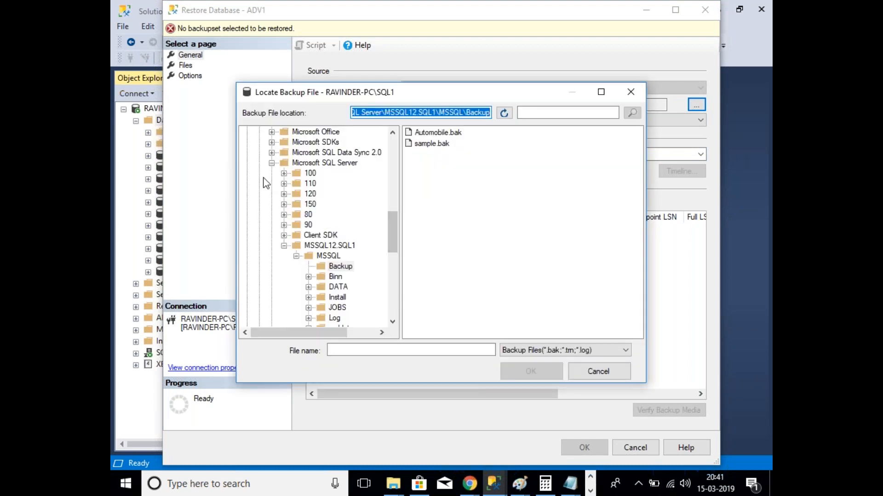
left_click(272, 163)
scroll(267, 156, "up", 15)
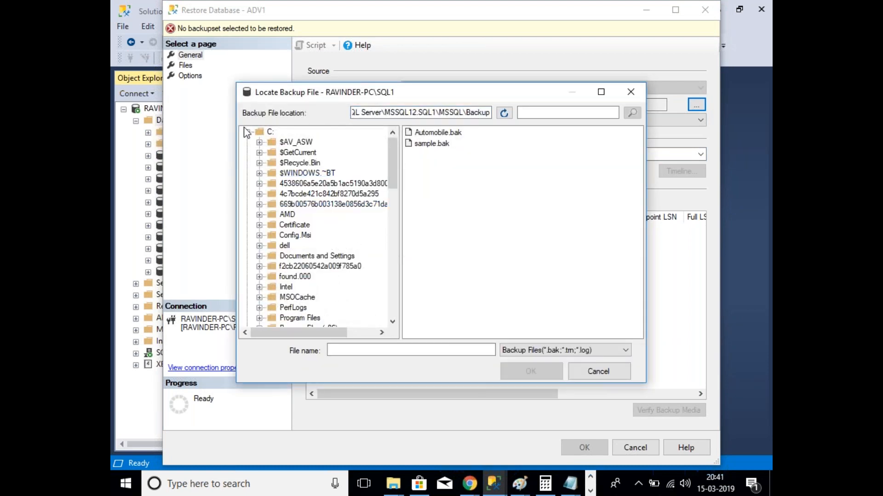
left_click(247, 132)
left_click(247, 153)
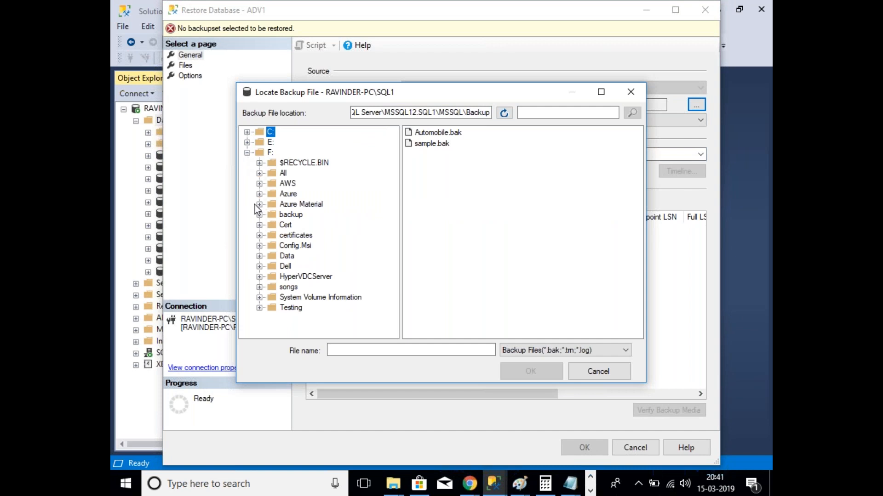
left_click(247, 152)
left_click(247, 142)
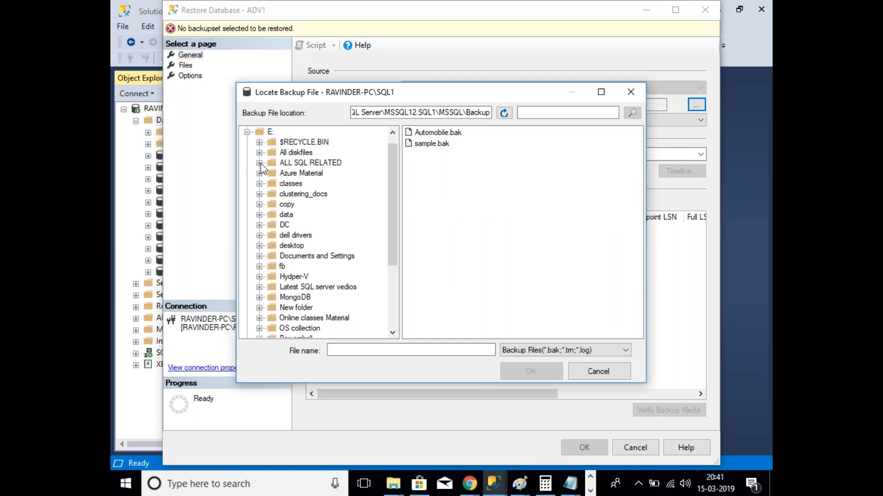
Step: Pick E:\ALL SQL RELATED\All SQL setups\ADWORKS\AdventureWorks.bak and confirm it as the backup device
left_click(259, 163)
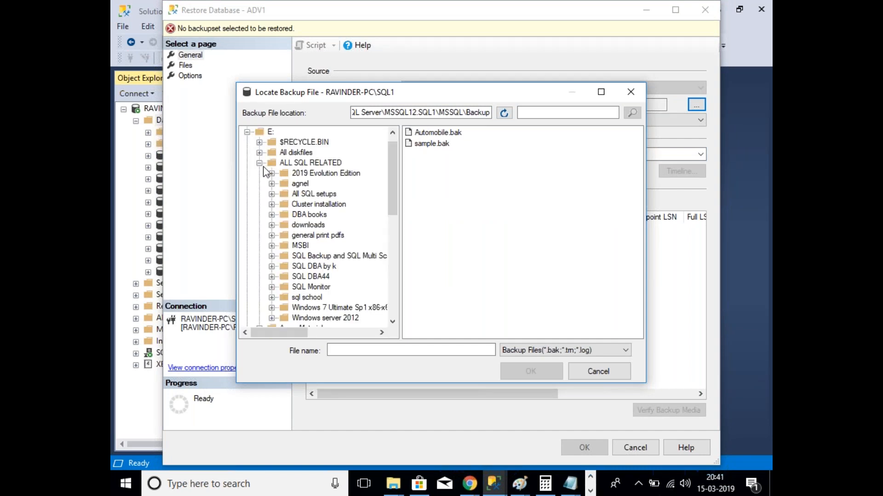
left_click(272, 194)
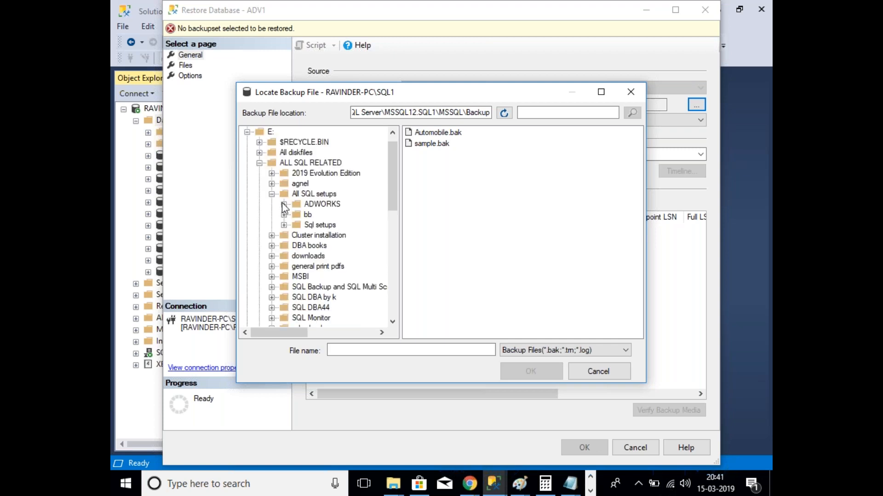
left_click(332, 206)
left_click(466, 134)
left_click(531, 371)
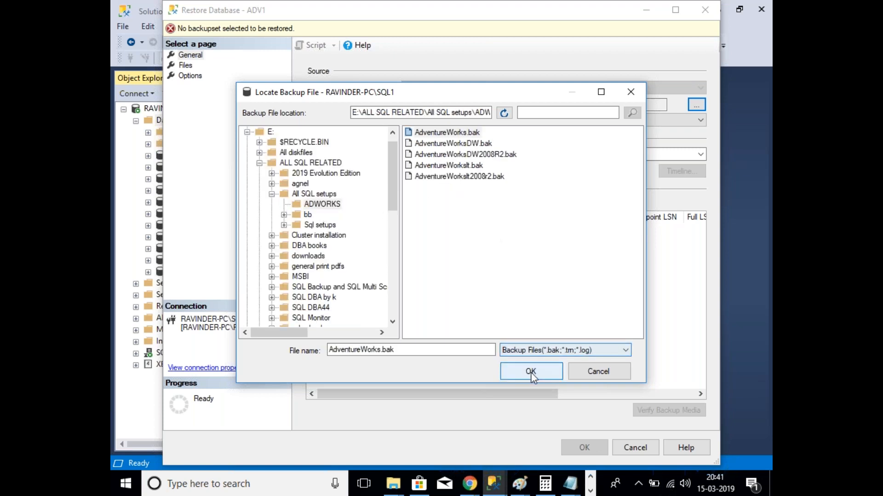
left_click(473, 335)
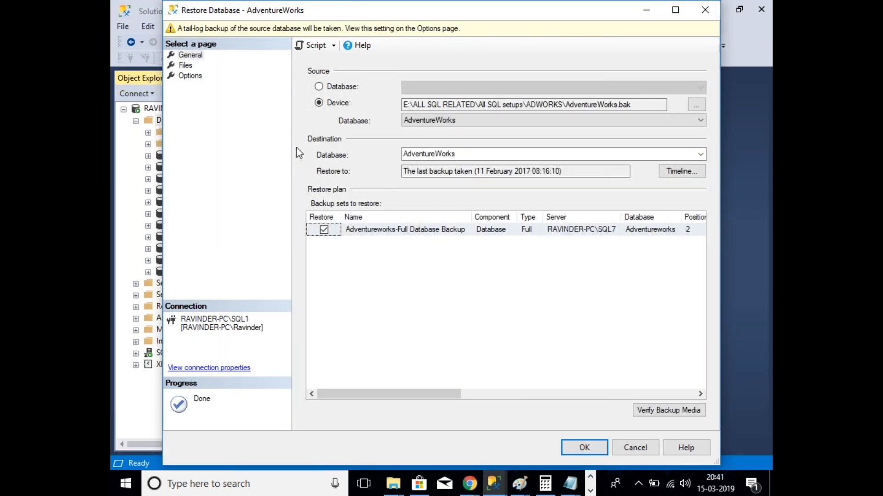
Step: On the Options page, change the recovery state from RESTORE WITH RECOVERY to RESTORE WITH STANDBY
left_click(185, 66)
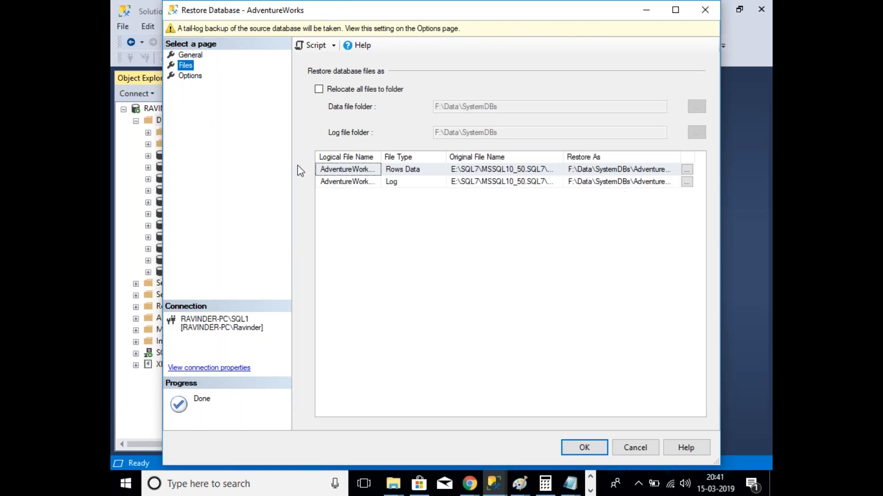
left_click(190, 76)
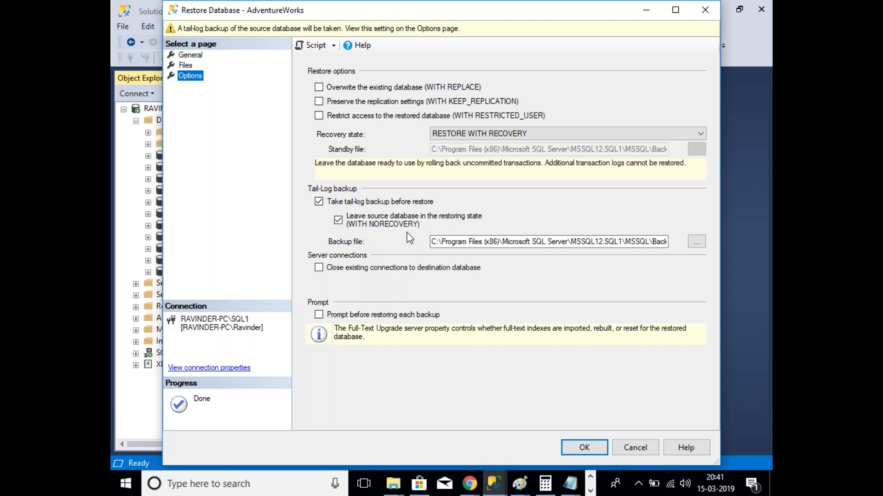
left_click(503, 134)
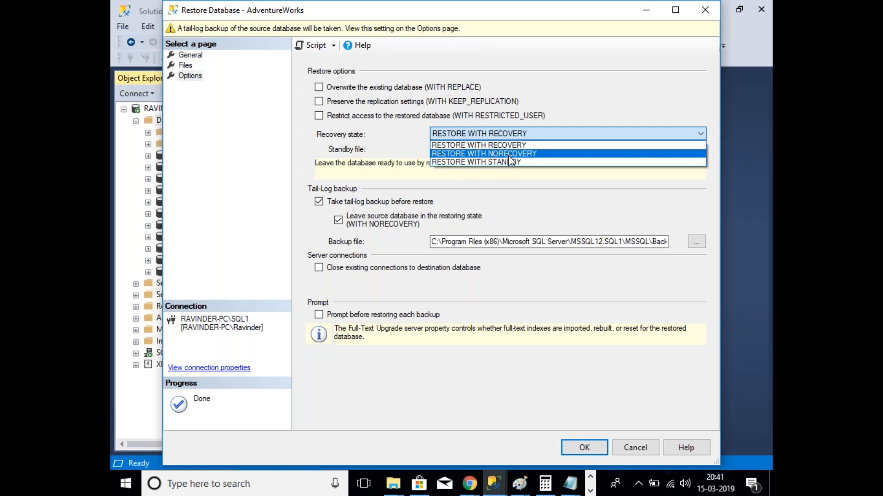
left_click(380, 151)
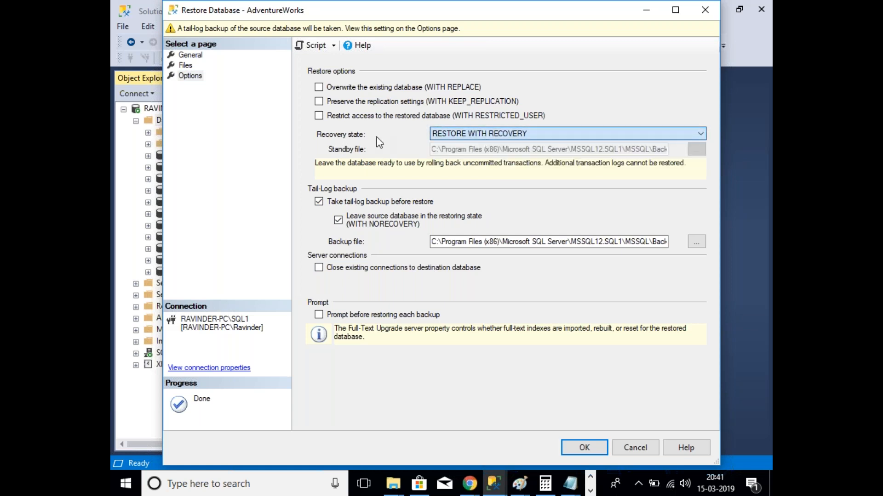
left_click(503, 133)
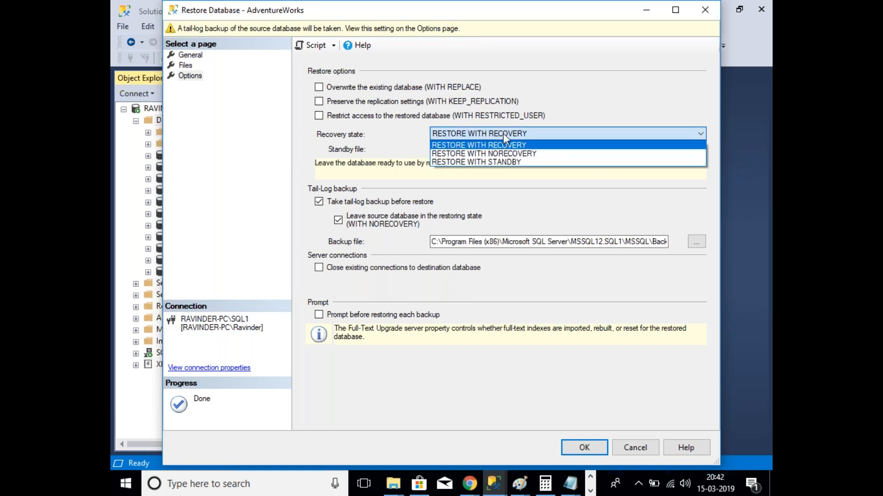
left_click(498, 163)
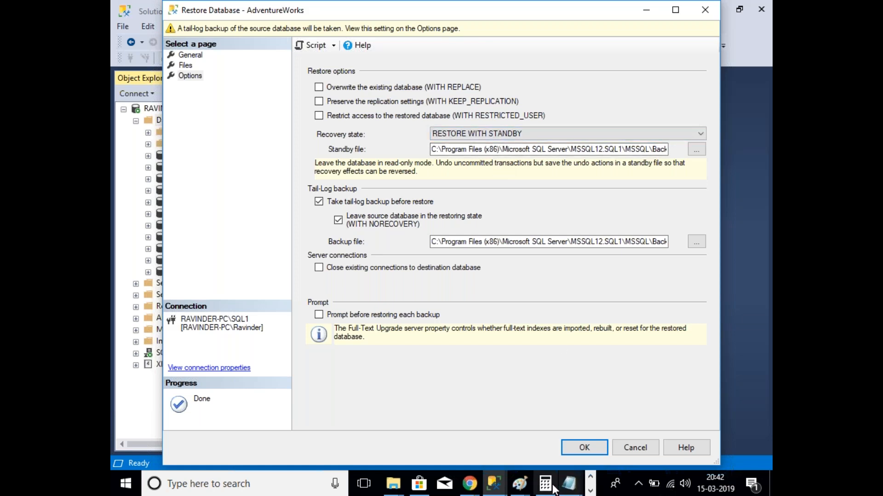
left_click(531, 487)
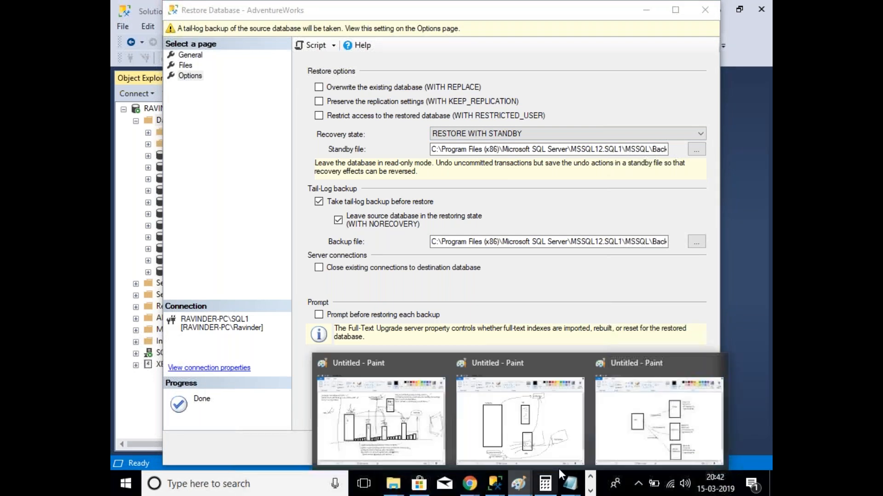
Step: Type the lines 'SQL 2005: SQL 2005', '2008 : 2008', '2008 R2: 2008 R2' beside the standby properties
left_click(658, 421)
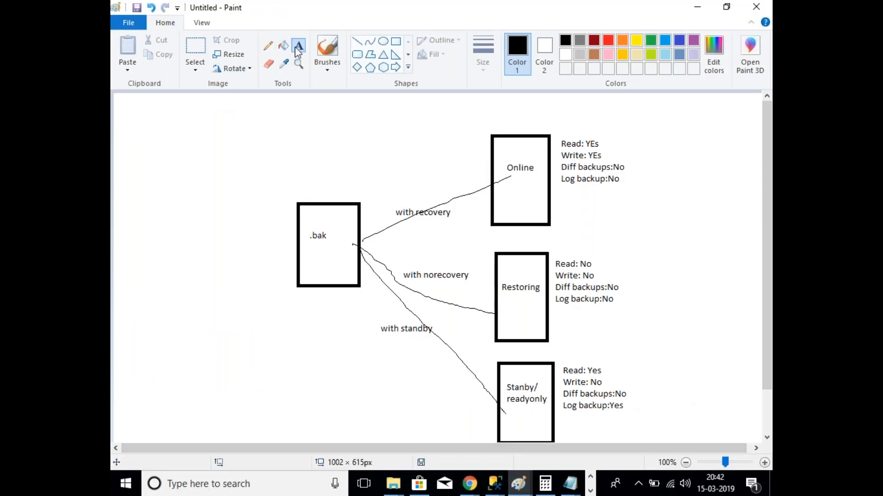
left_click(624, 358)
type("S")
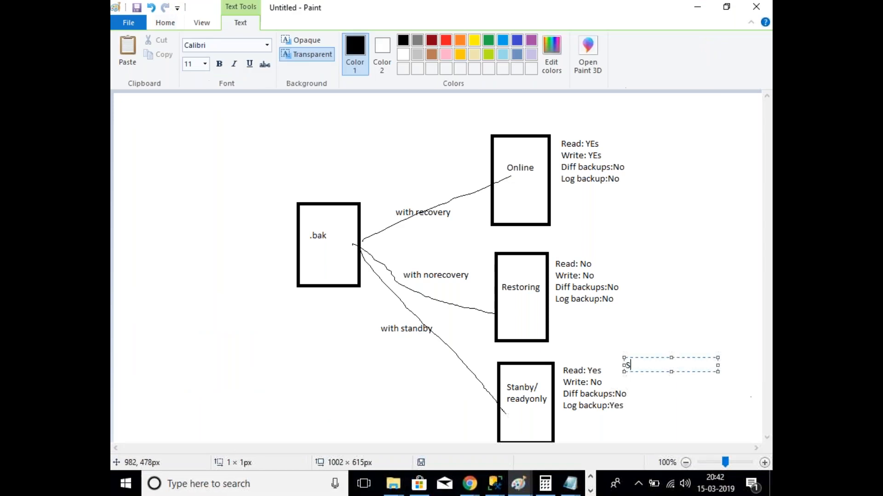
type("QL 2005: SQL 2005")
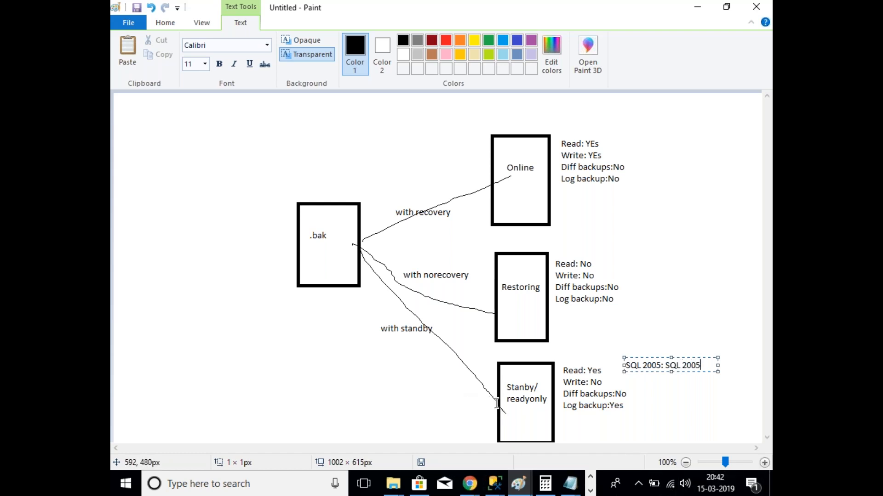
key("Return")
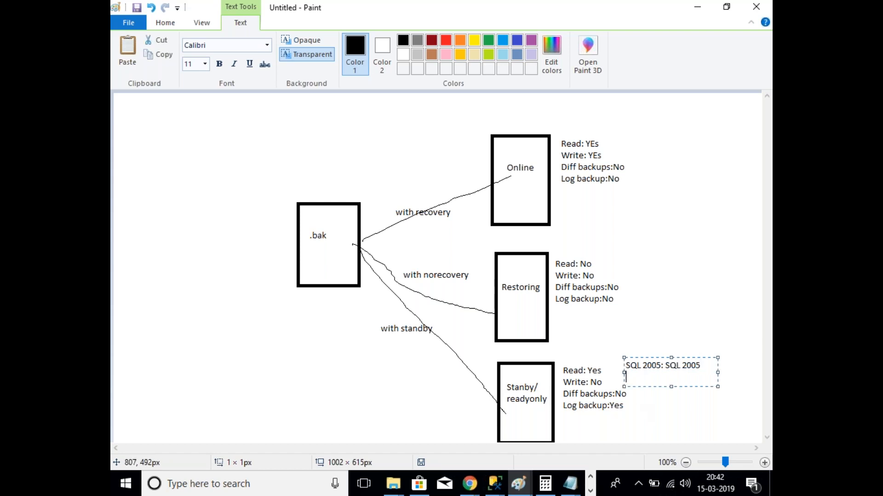
type("2008 : 2008")
key("Return")
type("2008 R")
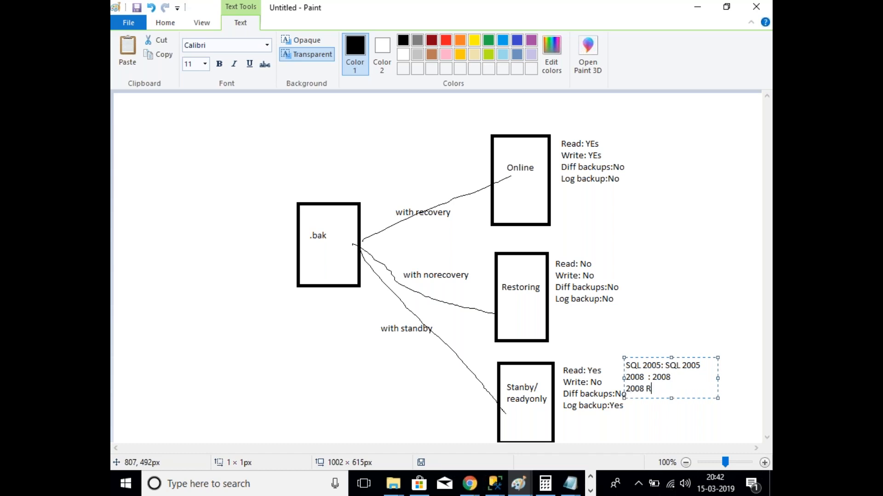
type("2: 2008 R2")
Step: With the Pencil, sketch strokes above the standby and Restoring Read values and beside the version notes
left_click(310, 151)
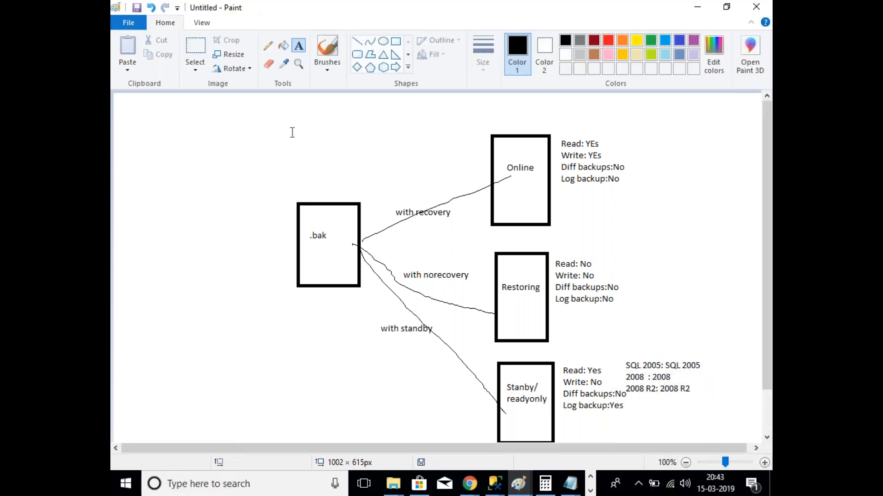
left_click(268, 45)
left_click_drag(560, 362, 589, 336)
left_click_drag(551, 251, 568, 235)
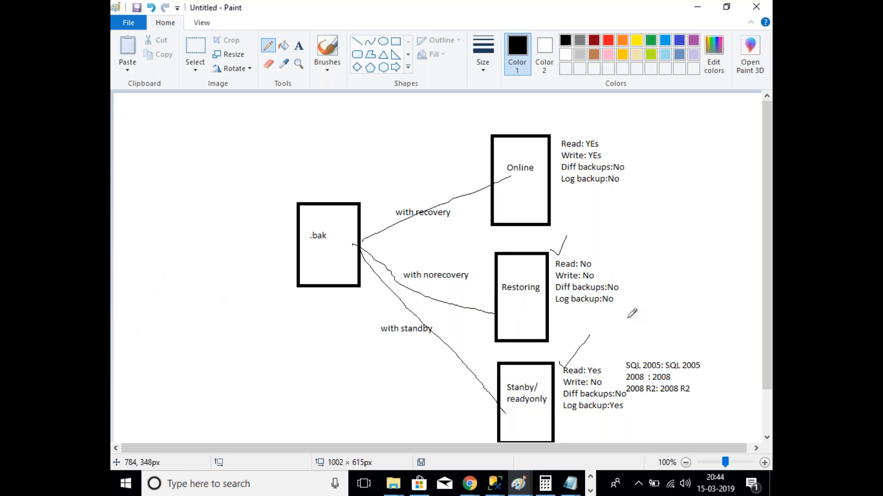
mouse_move(620, 343)
left_mouse_down()
mouse_move(626, 404)
mouse_move(672, 346)
mouse_move(719, 385)
mouse_move(622, 399)
left_mouse_up()
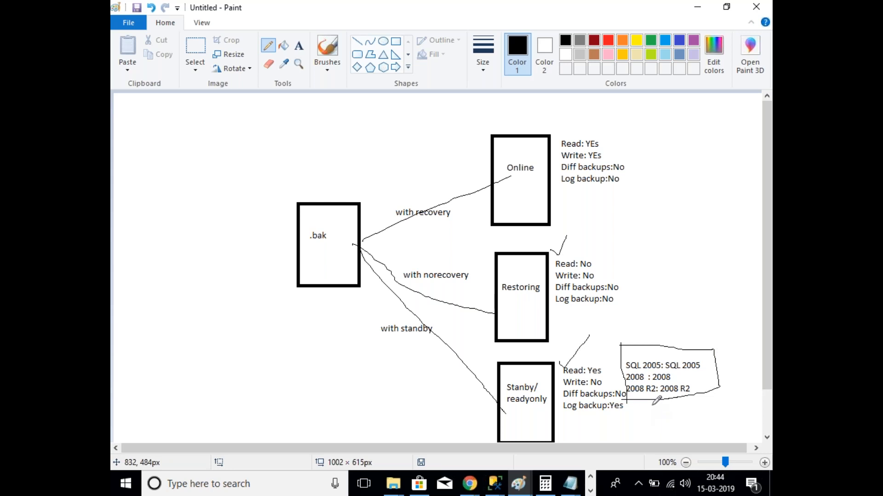
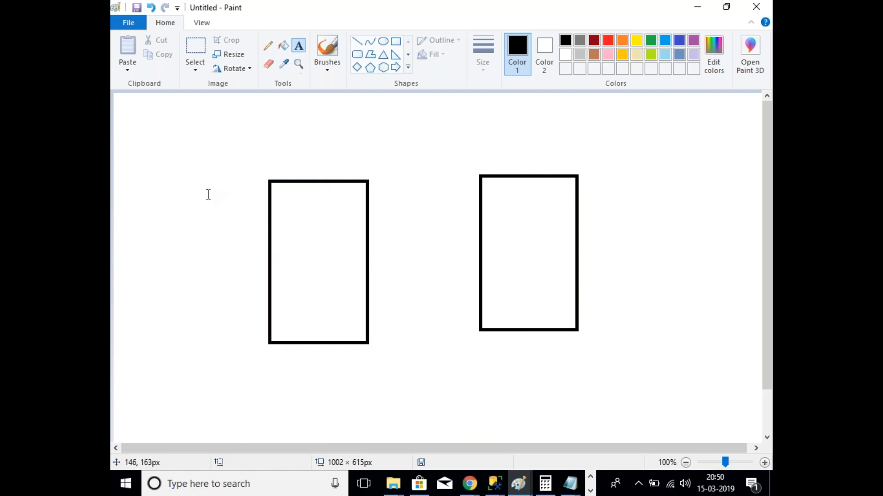
Step: Label the two rectangles 'Primary server' and 'Secondary server'
type("Primary server")
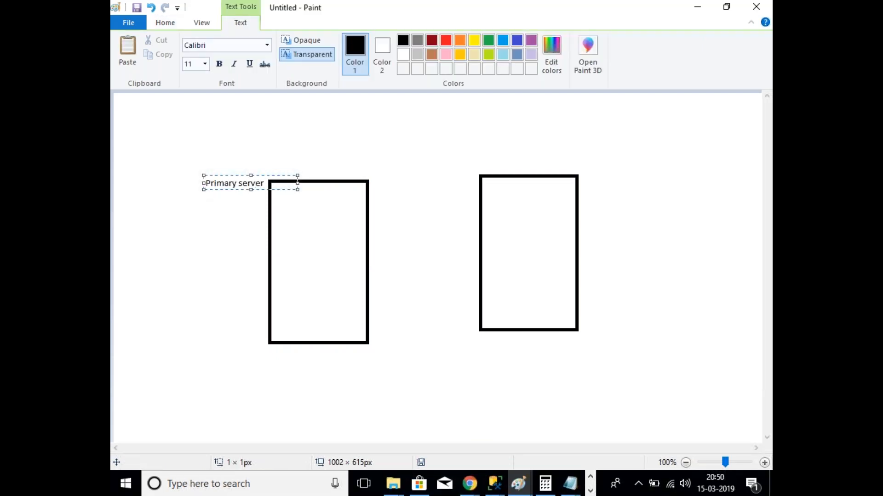
left_click(651, 235)
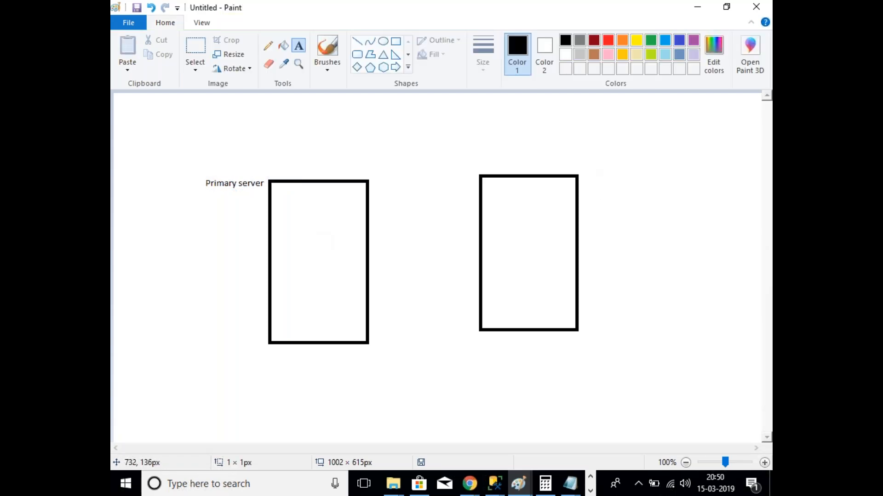
left_click(587, 181)
type("Secondary server")
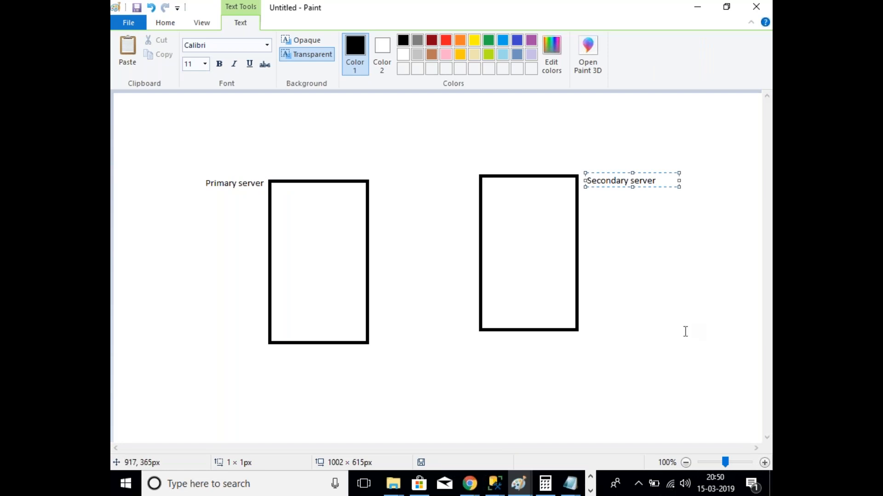
left_click(653, 331)
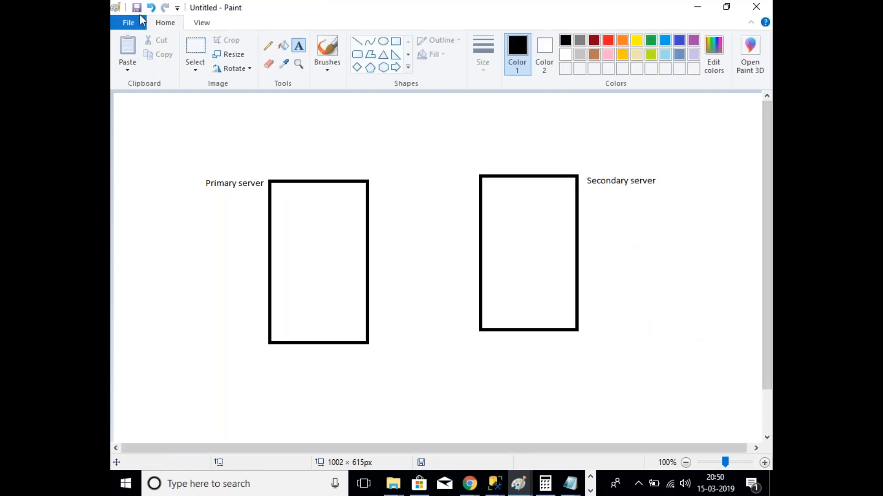
Step: Draw a wide rectangle below the servers with a hand-drawn \\ mark inside
left_click(396, 41)
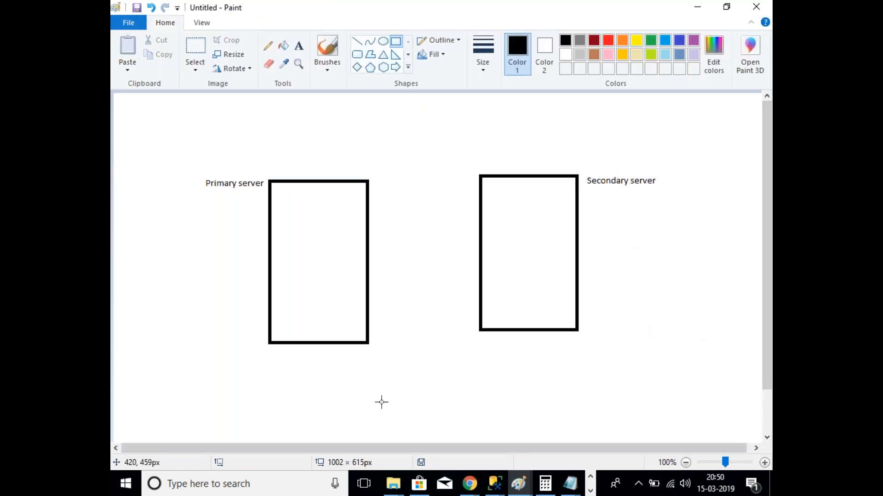
mouse_move(364, 379)
left_mouse_down()
mouse_move(460, 425)
mouse_move(553, 416)
left_mouse_up()
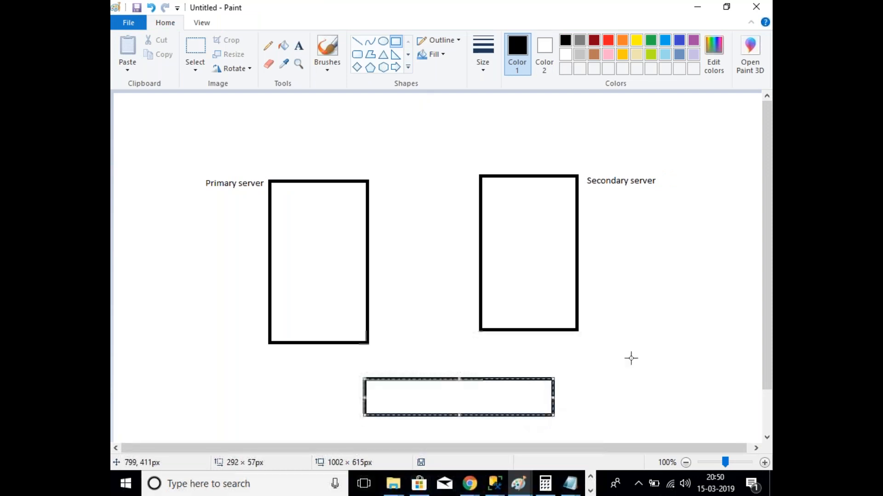
left_click(268, 45)
left_click_drag(390, 388, 403, 405)
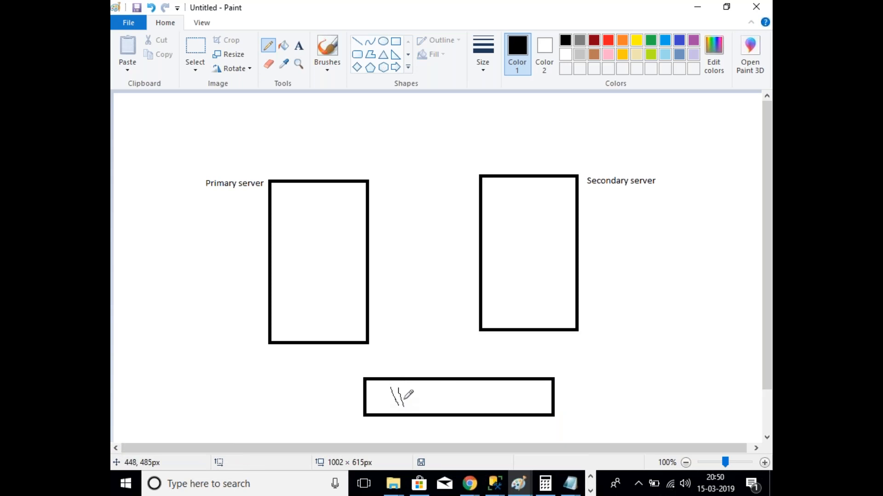
Step: Label the bottom rectangle 'networkpath'
left_click(299, 46)
left_click(430, 369)
type("znry")
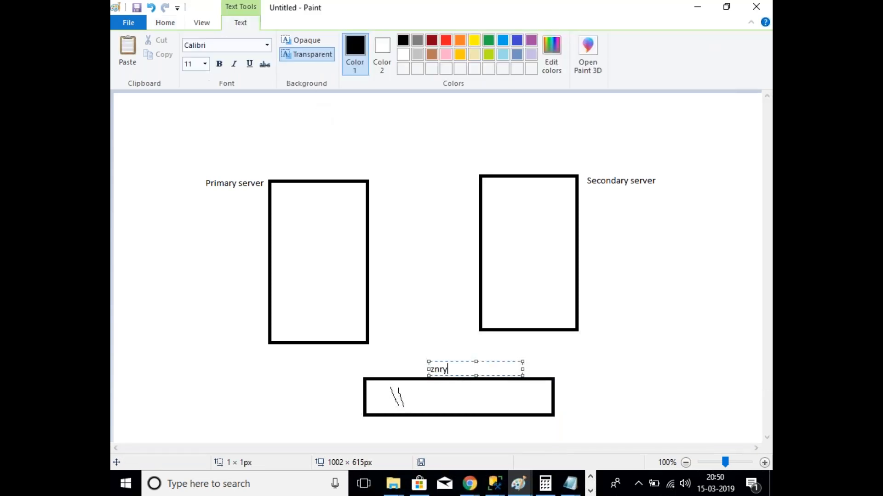
key("BackSpace")
key("BackSpace")
type("etworkpath")
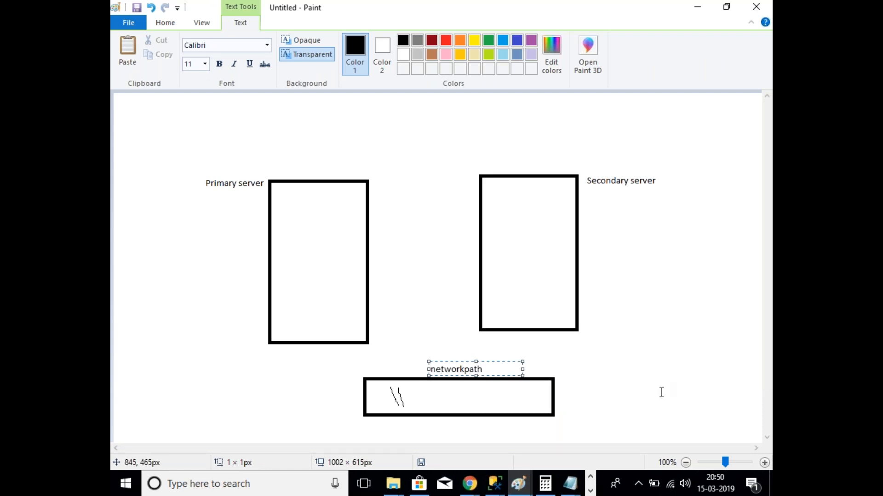
left_click(630, 417)
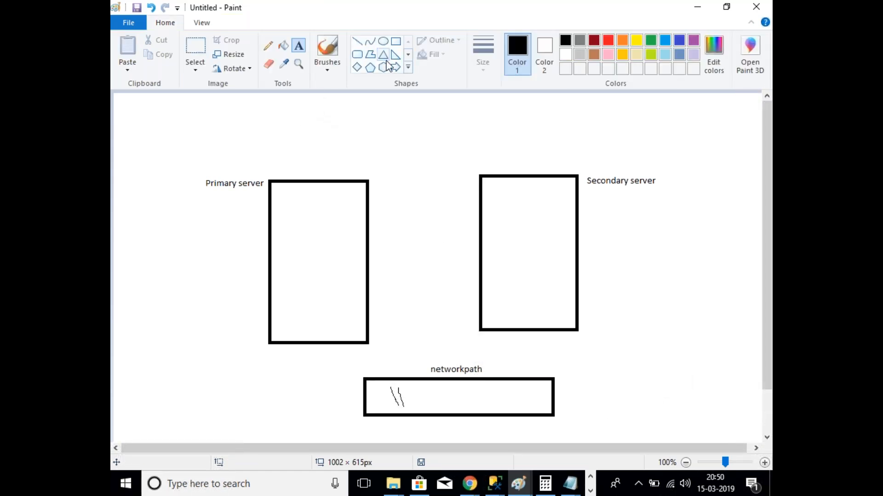
Step: Draw a small rectangle inside each of the Primary and Secondary server boxes
left_click(395, 41)
left_click_drag(274, 213, 298, 254)
left_click_drag(486, 210, 509, 259)
left_click(670, 256)
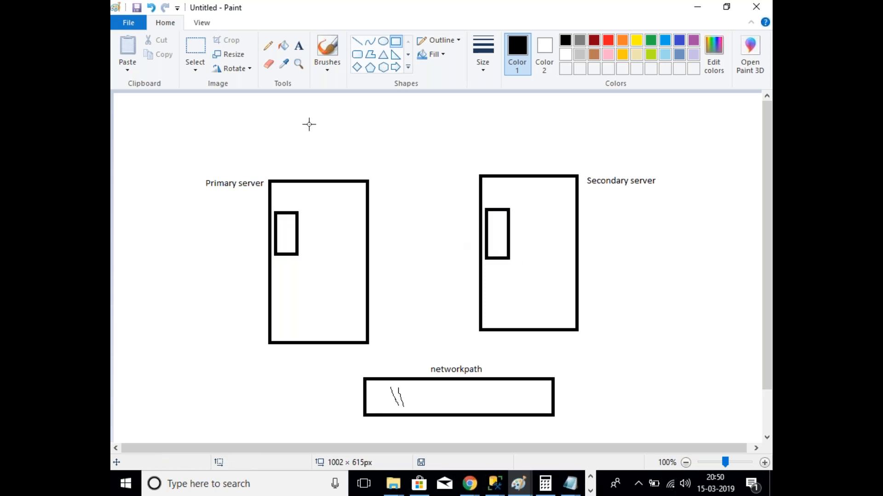
Step: Label the small rectangles 'primaryDB' and 'secondary db'
left_click(299, 46)
left_click(273, 196)
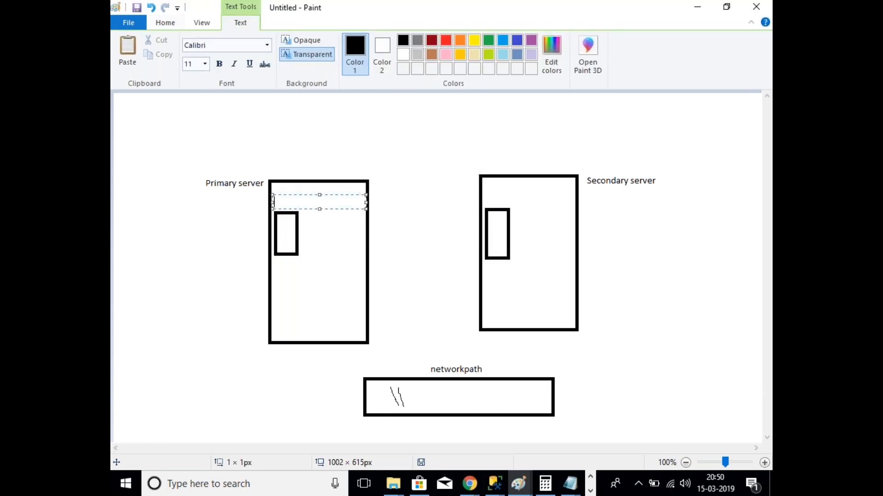
type("pr")
left_click(483, 209)
left_click(483, 195)
type("secondary db")
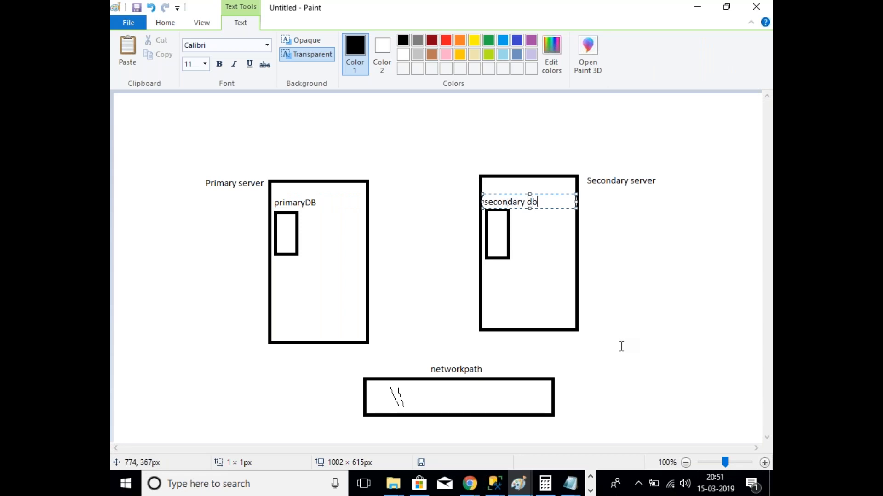
left_click(624, 349)
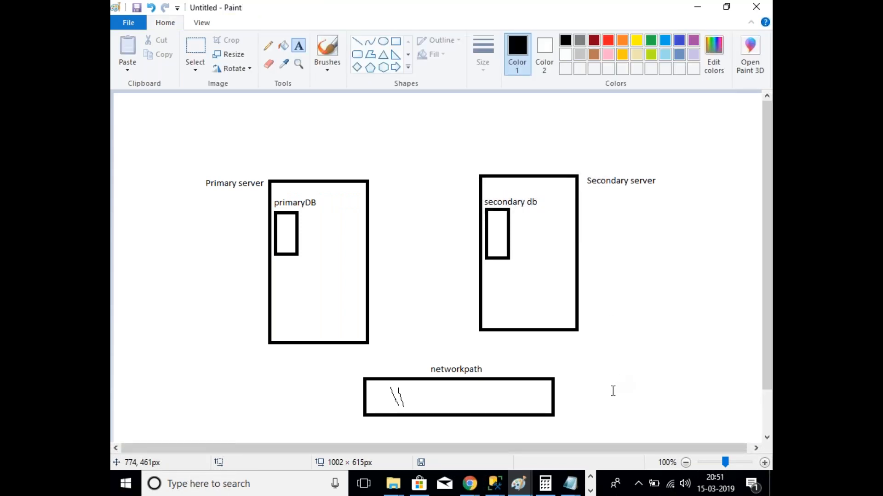
left_click(268, 45)
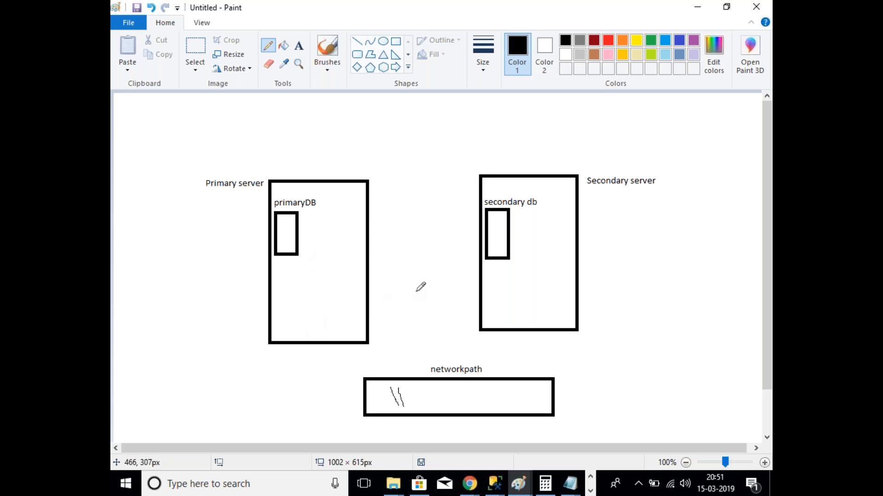
Step: Draw an arrow from primaryDB to a new small box, then an arrow down to networkpath
mouse_move(287, 256)
left_mouse_down()
mouse_move(281, 304)
mouse_move(310, 313)
left_mouse_up()
left_click(395, 42)
left_click(433, 274)
left_click(268, 46)
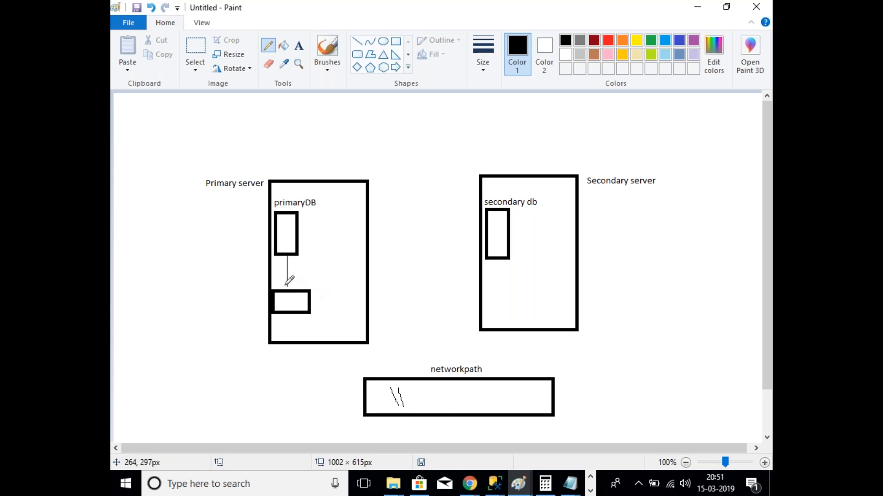
left_click_drag(282, 285, 293, 285)
mouse_move(292, 313)
left_mouse_down()
mouse_move(292, 396)
mouse_move(361, 395)
mouse_move(351, 409)
left_mouse_up()
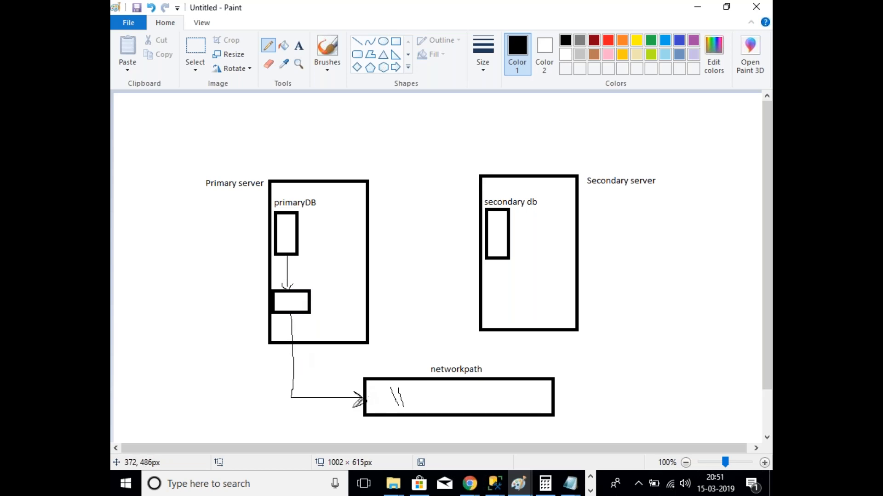
Step: Draw a line from networkpath up to a new small box in the Secondary server
mouse_move(539, 399)
left_mouse_down()
mouse_move(563, 386)
mouse_move(557, 309)
left_mouse_up()
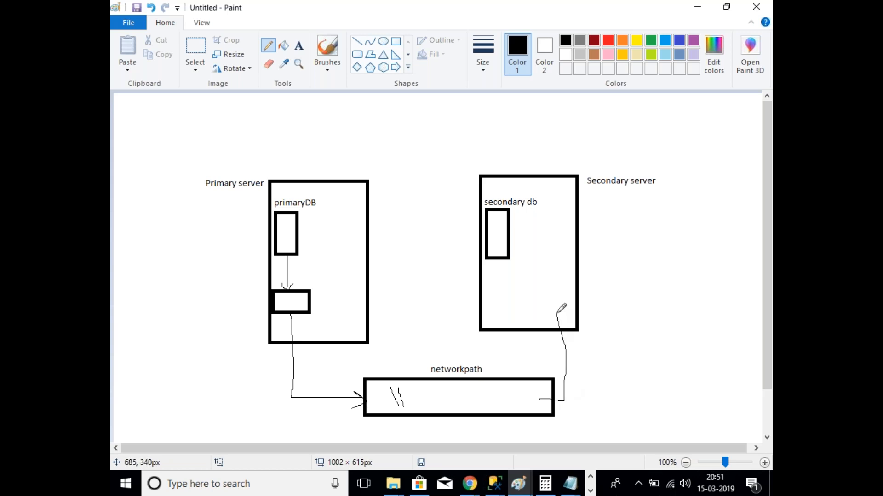
left_click(396, 42)
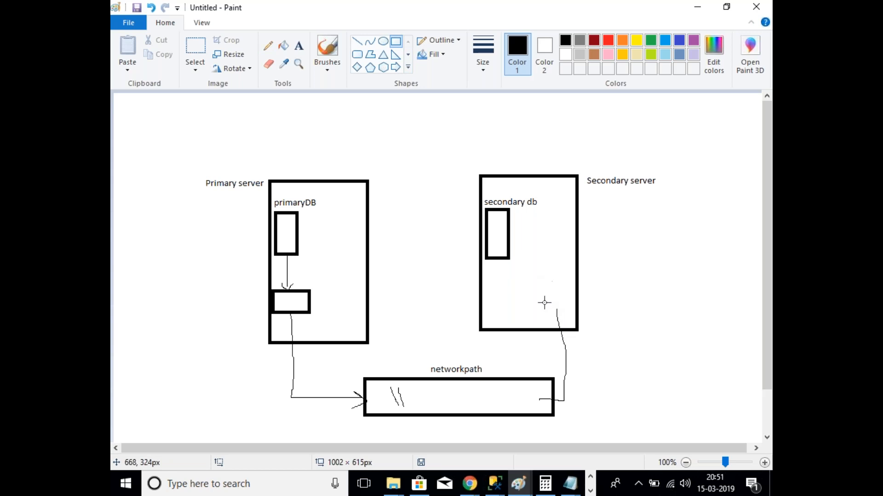
left_click_drag(525, 290, 571, 314)
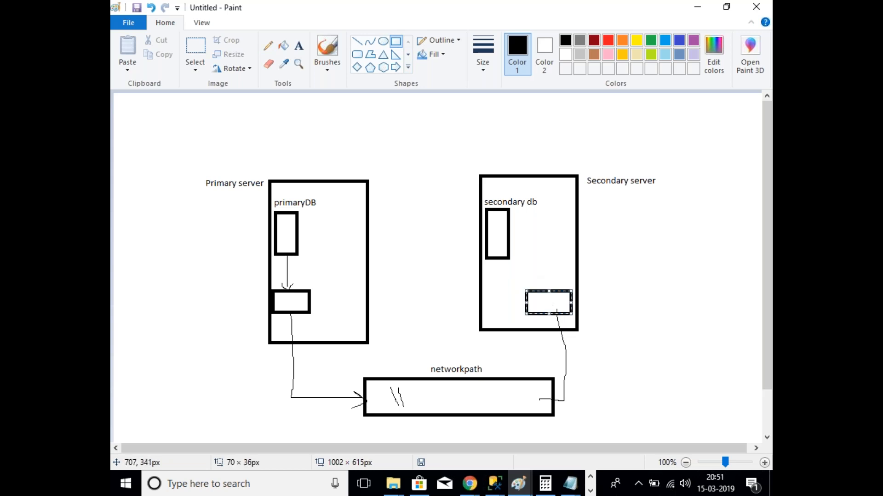
left_click(664, 309)
left_click(268, 46)
left_click_drag(549, 290, 547, 258)
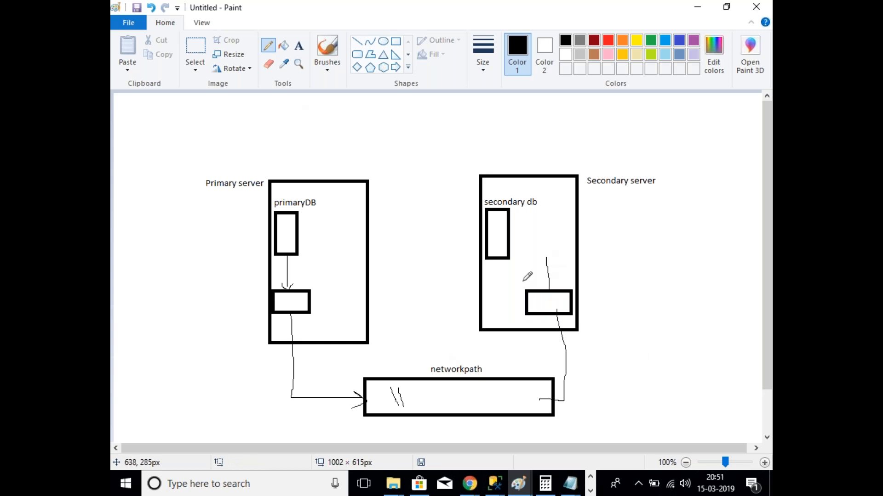
Step: Add another box above it and a curved arrow up to secondary db
left_click(395, 41)
left_click_drag(523, 249, 576, 275)
left_click(649, 271)
left_click(268, 45)
mouse_move(547, 249)
left_mouse_down()
mouse_move(545, 198)
mouse_move(534, 190)
mouse_move(490, 212)
left_mouse_up()
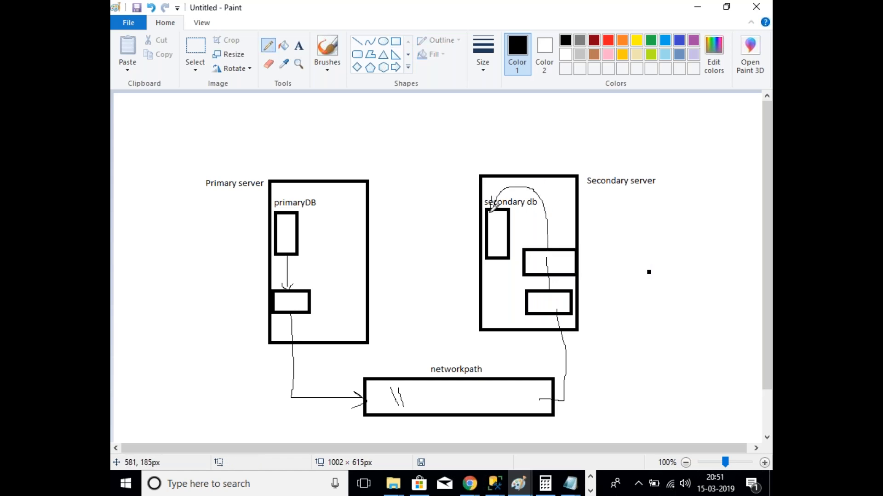
left_click(299, 46)
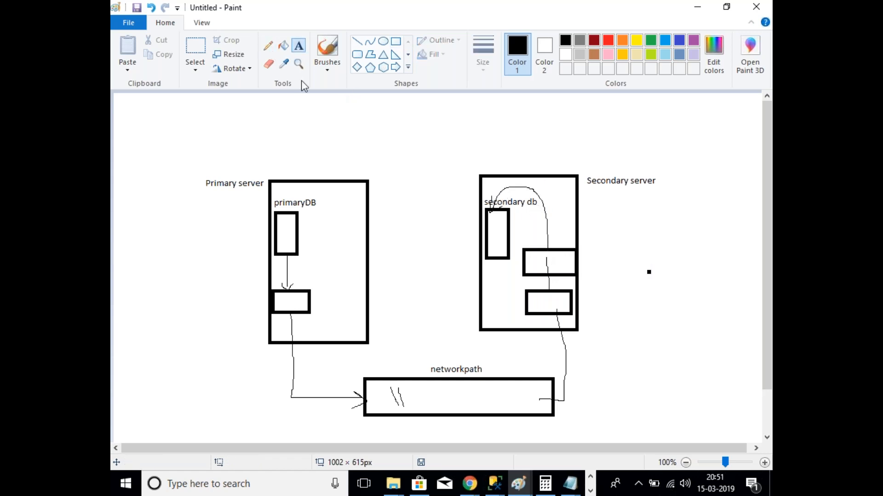
Step: Label the primary-side box 'Backup' and add '15 min' beside the arrow to networkpath
left_click(278, 302)
type("Backup")
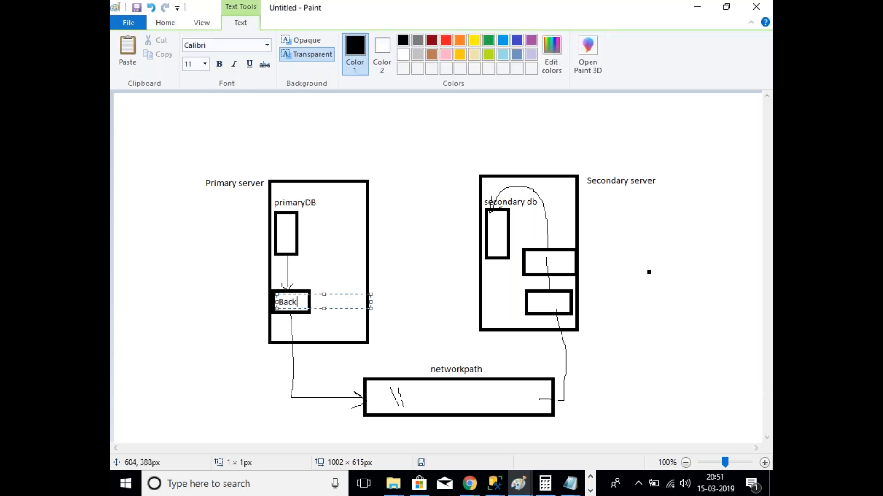
left_click(350, 374)
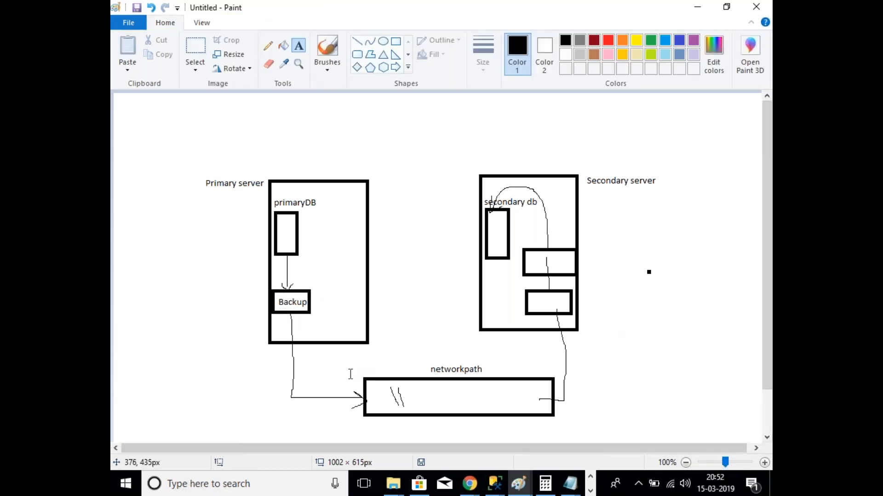
left_click(286, 369)
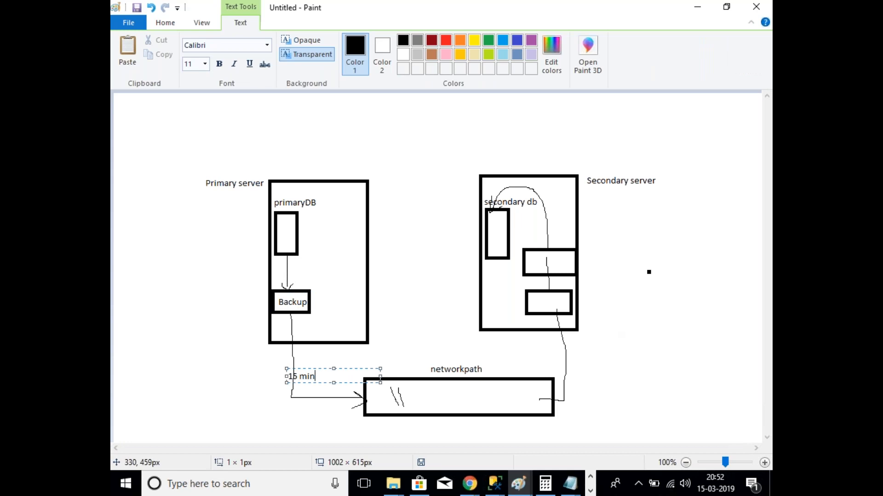
left_click(605, 396)
Step: Label the secondary-side boxes 'copy' and 'restore'
left_click(557, 368)
left_click(531, 304)
left_click(529, 298)
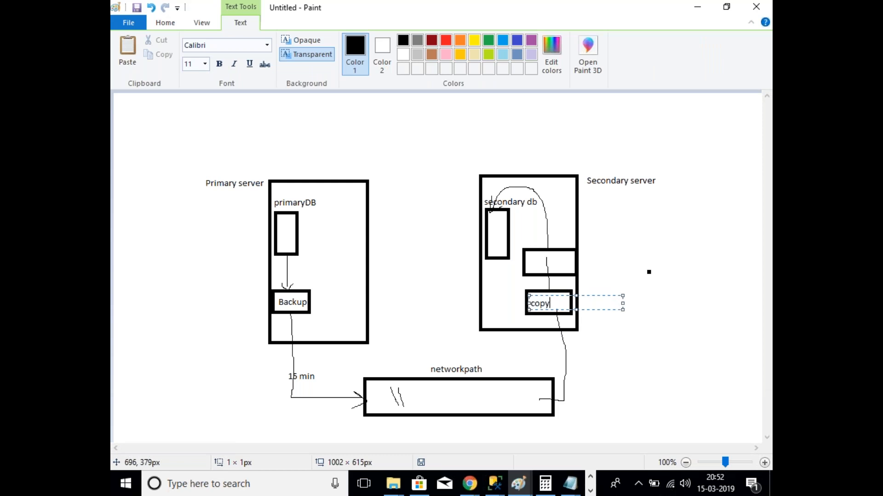
left_click(618, 371)
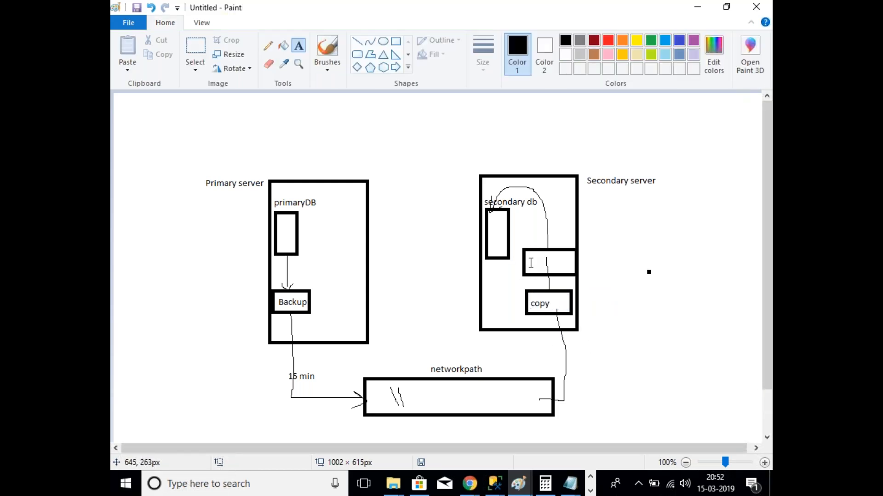
left_click(531, 263)
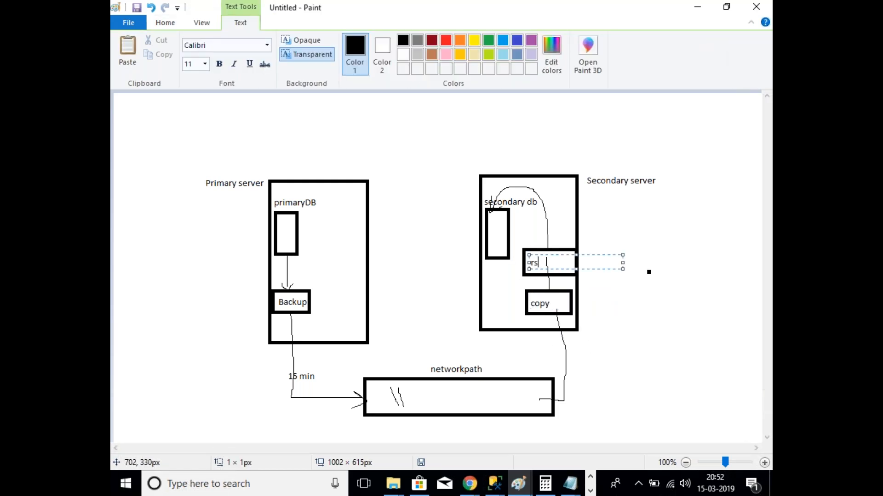
type("restore")
left_click(700, 361)
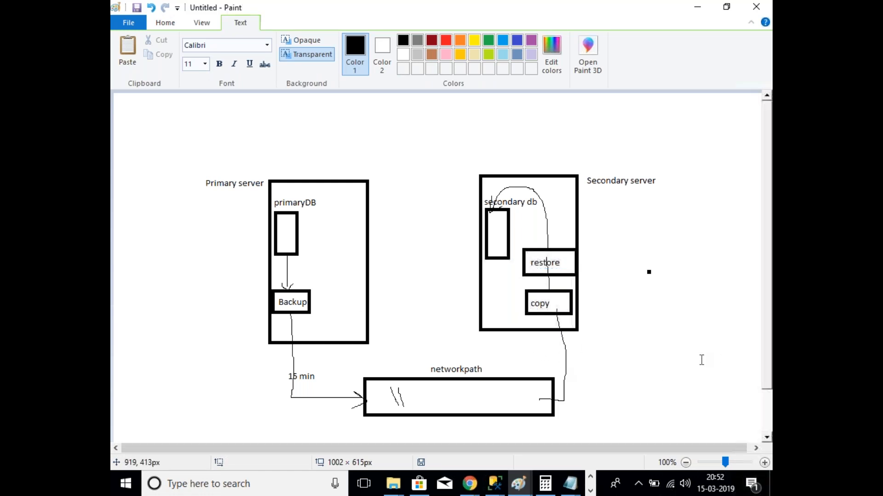
left_click(268, 45)
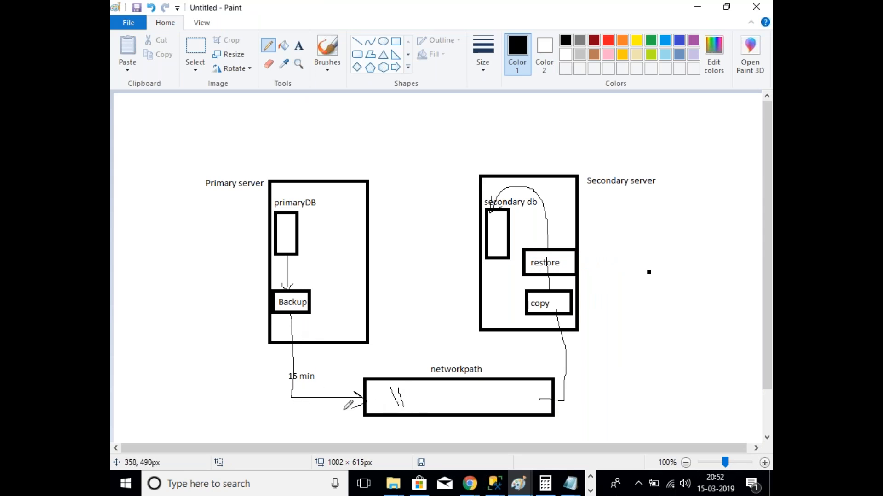
Step: Draw a left arrow from networkpath to the note 'Primary server SQL agent service account should have R/W permissions on the networkpath'
mouse_move(367, 408)
left_mouse_down()
mouse_move(290, 409)
mouse_move(248, 398)
mouse_move(243, 411)
left_mouse_up()
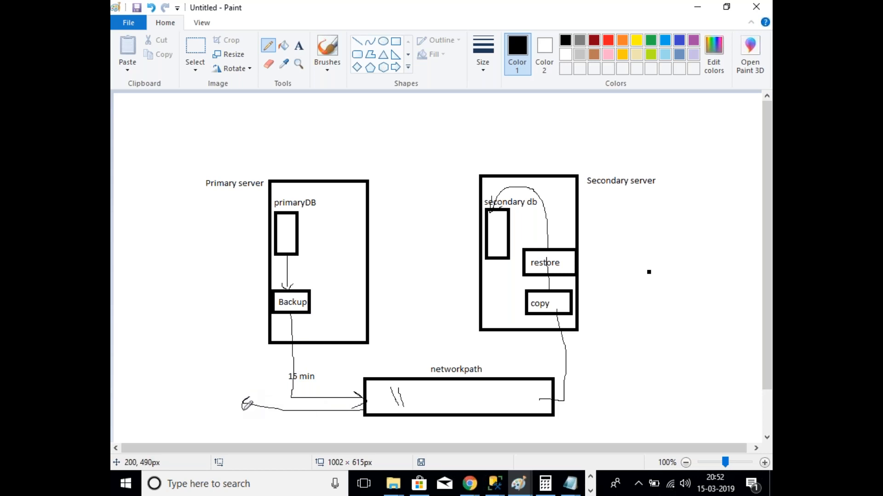
left_click(299, 45)
left_click(127, 375)
type("Primary server SQL agent service accou")
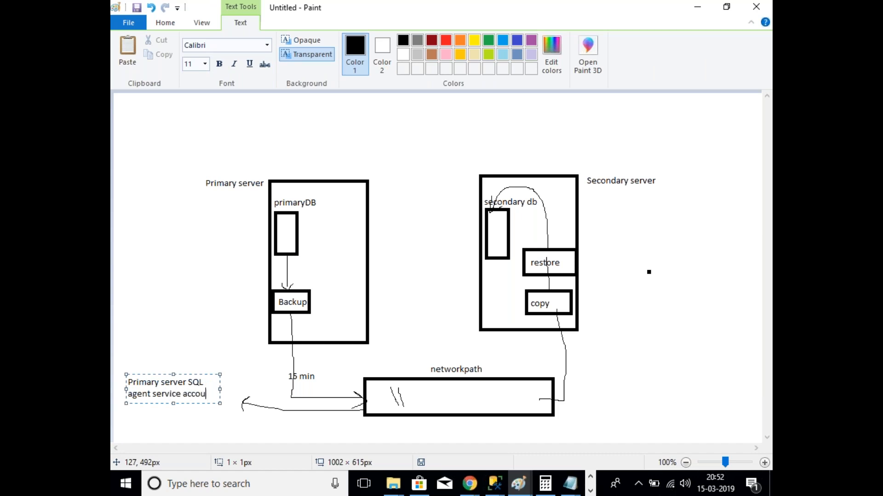
type("nt h")
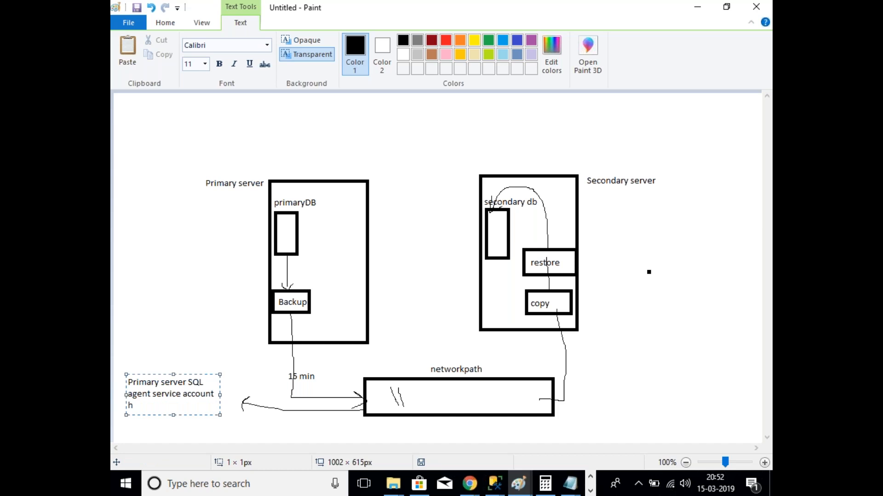
key("BackSpace")
type("should have R/W permissions")
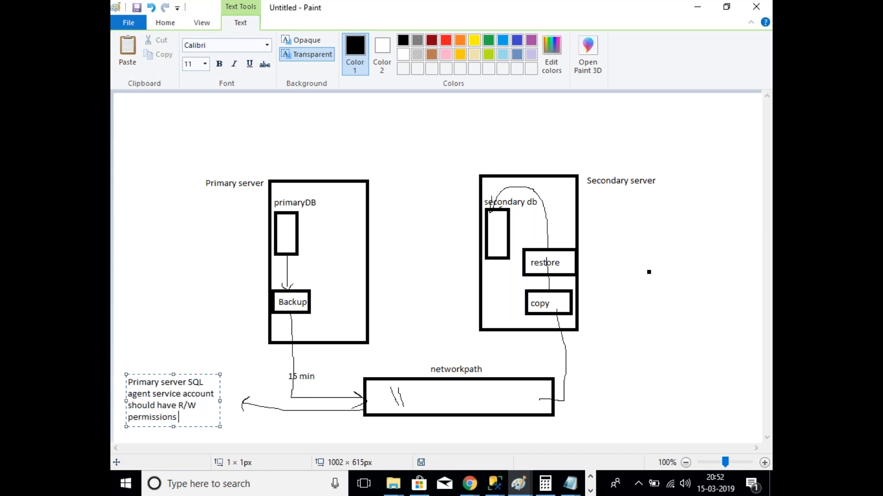
type(" on the net workpat")
key("BackSpace")
key("BackSpace")
key("BackSpace")
key("BackSpace")
key("BackSpace")
key("BackSpace")
key("BackSpace")
key("BackSpace")
key("BackSpace")
type("tworkpath")
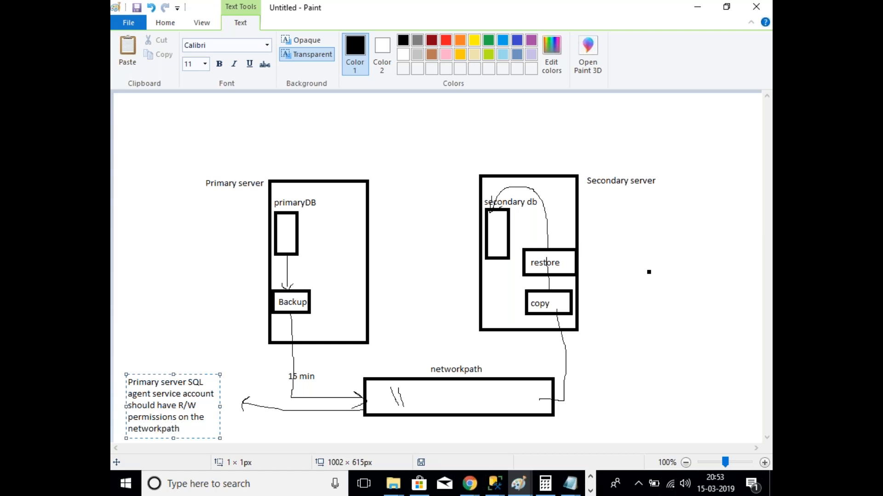
Step: Copy the note's text and draw a line rightward from networkpath
mouse_move(182, 429)
left_mouse_down()
mouse_move(179, 416)
mouse_move(133, 384)
mouse_move(151, 339)
left_mouse_up()
key("ctrl+c")
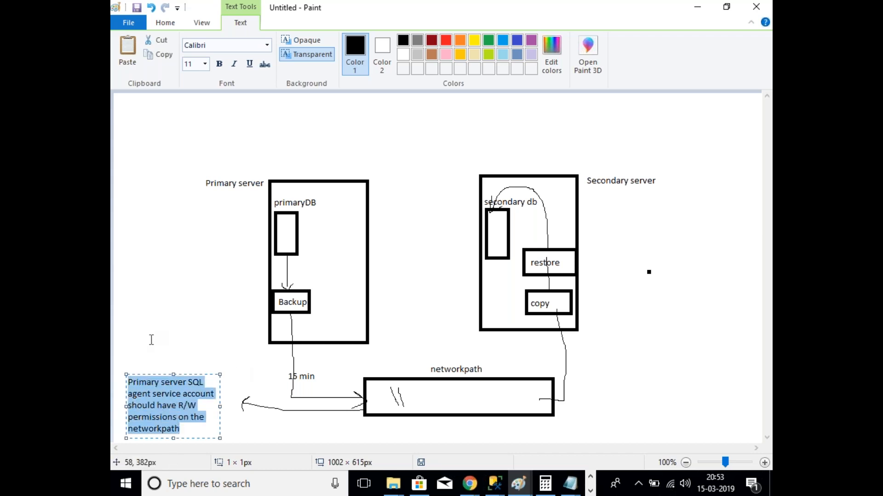
left_click(203, 329)
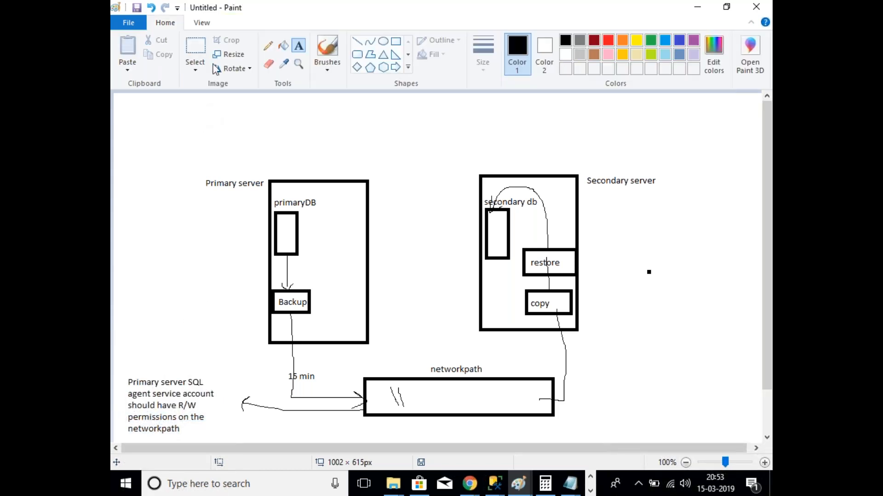
left_click(268, 46)
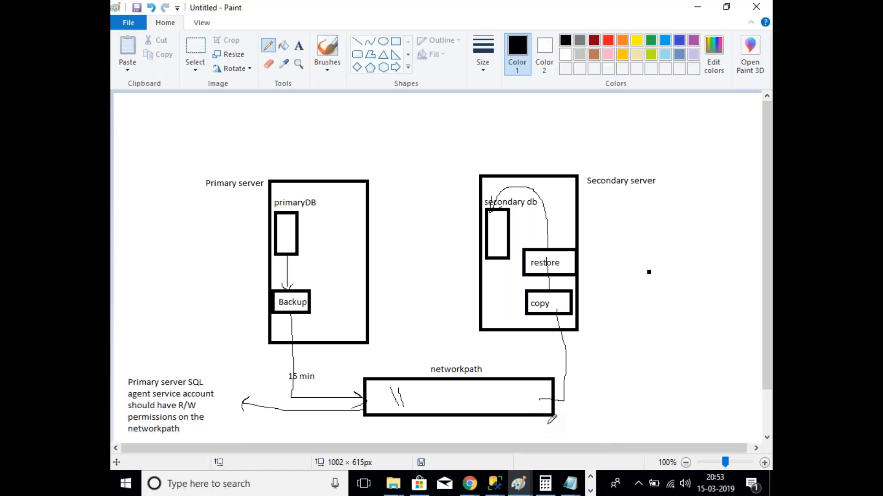
mouse_move(558, 413)
left_mouse_down()
mouse_move(550, 411)
mouse_move(607, 410)
mouse_move(602, 422)
left_mouse_up()
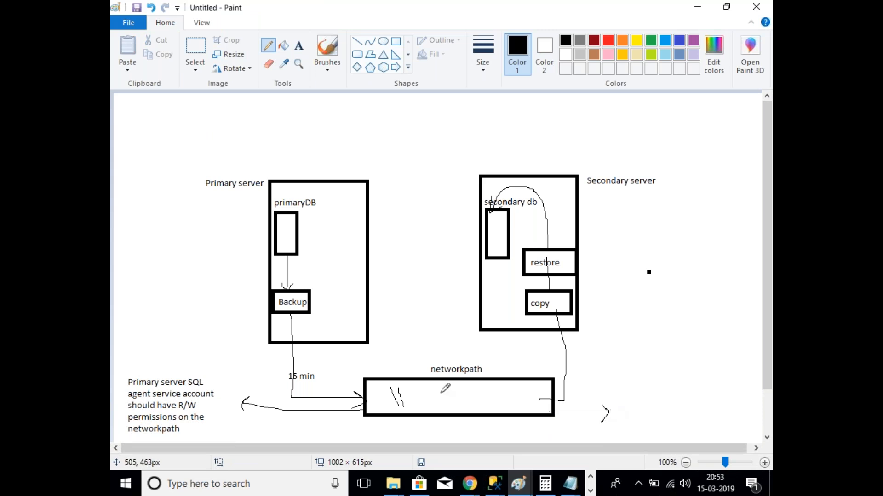
Step: Paste the note on the right, edited to read 'Secondary server' with 'R' permissions
left_click(299, 46)
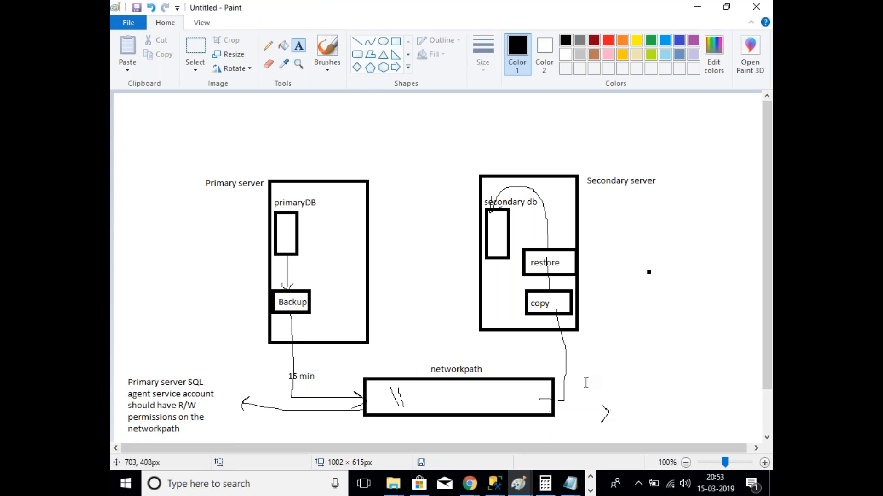
left_click(610, 379)
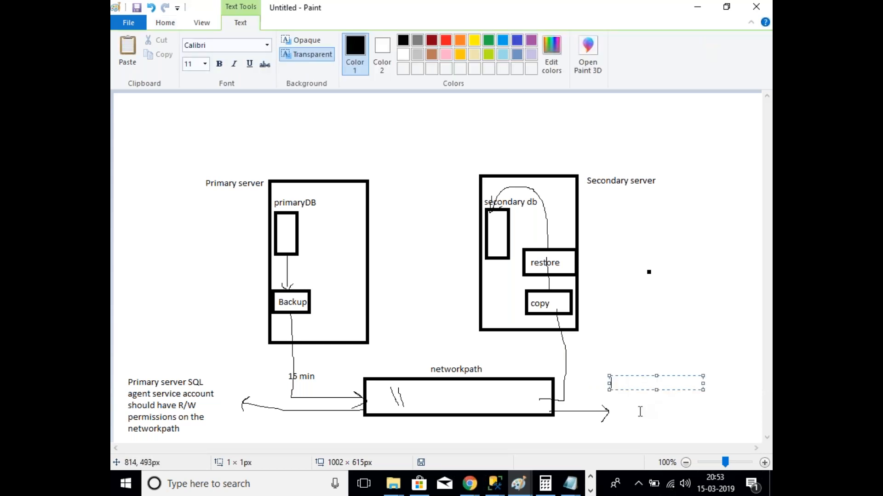
key("ctrl+v")
left_click_drag(642, 384, 610, 384)
type("Ser")
key("BackSpace")
type("condary")
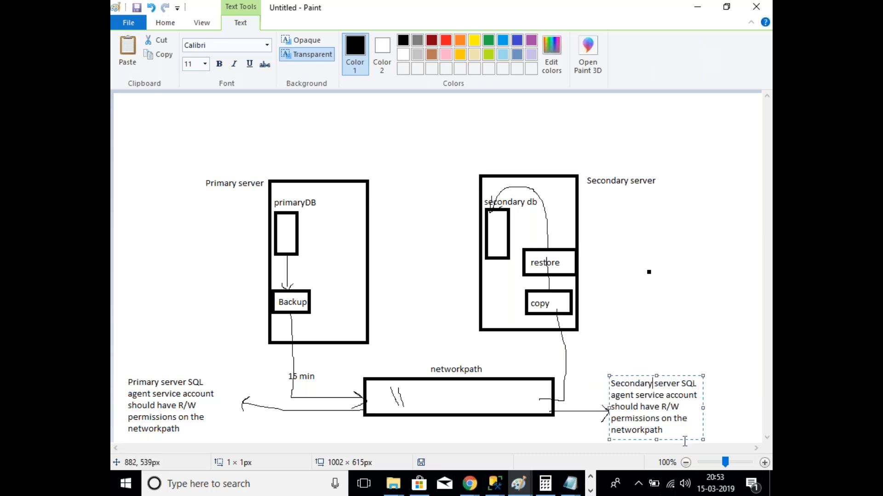
left_click(681, 409)
key("Delete")
key("BackSpace")
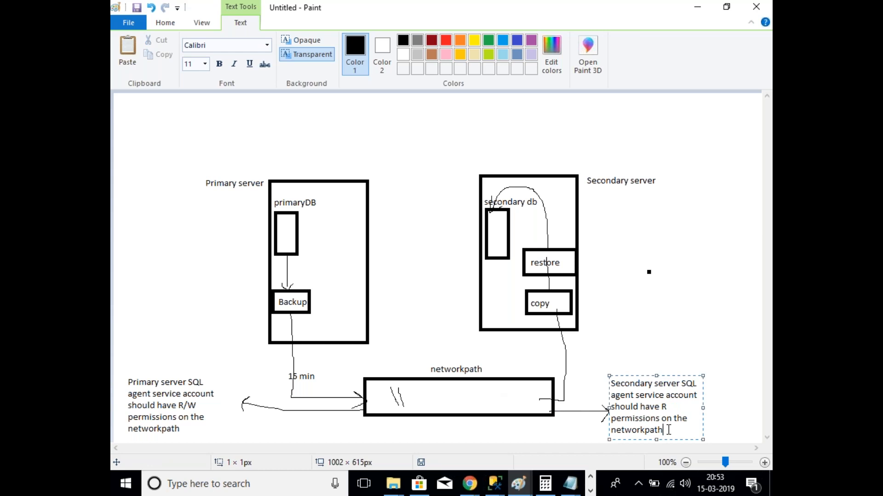
left_click(678, 325)
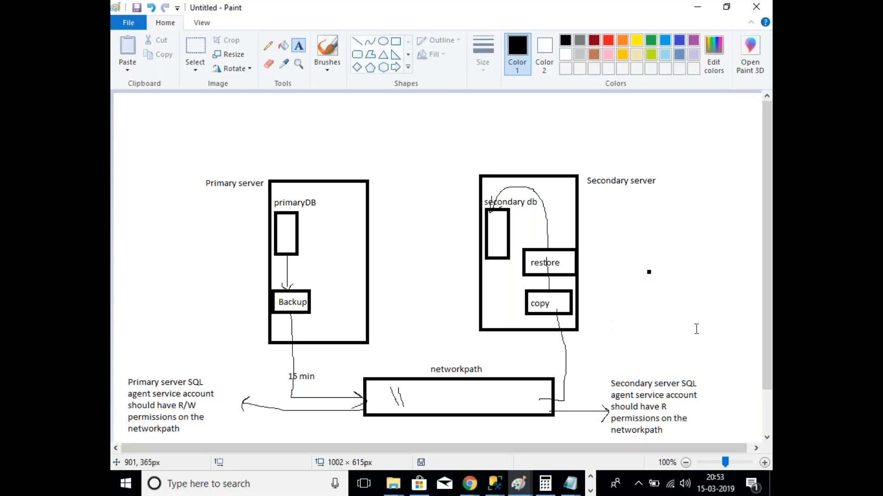
left_click(590, 491)
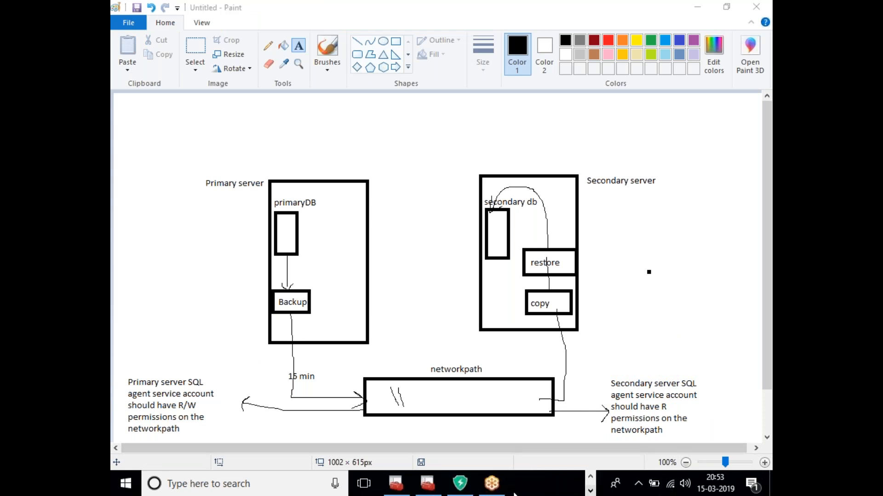
left_click(428, 483)
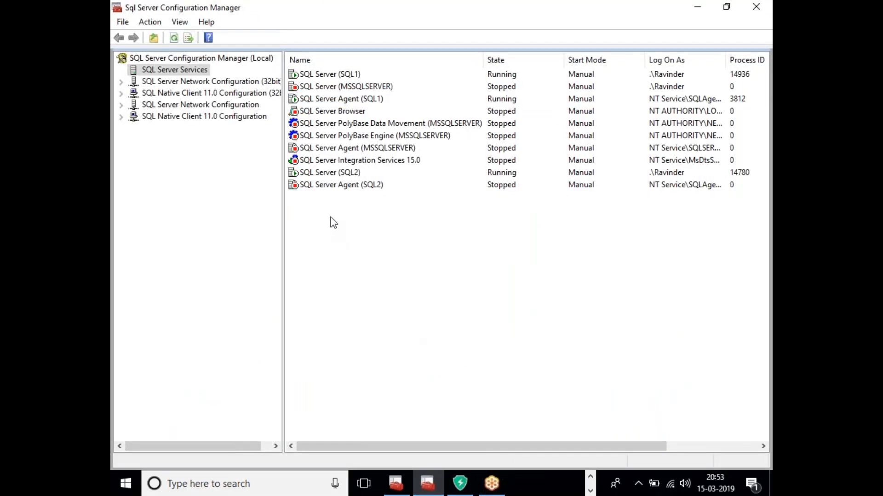
left_click(341, 173)
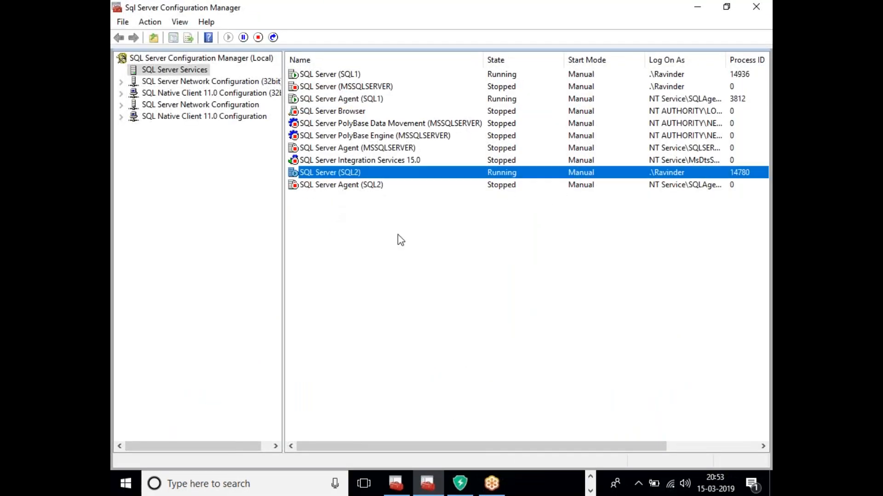
left_click(463, 296)
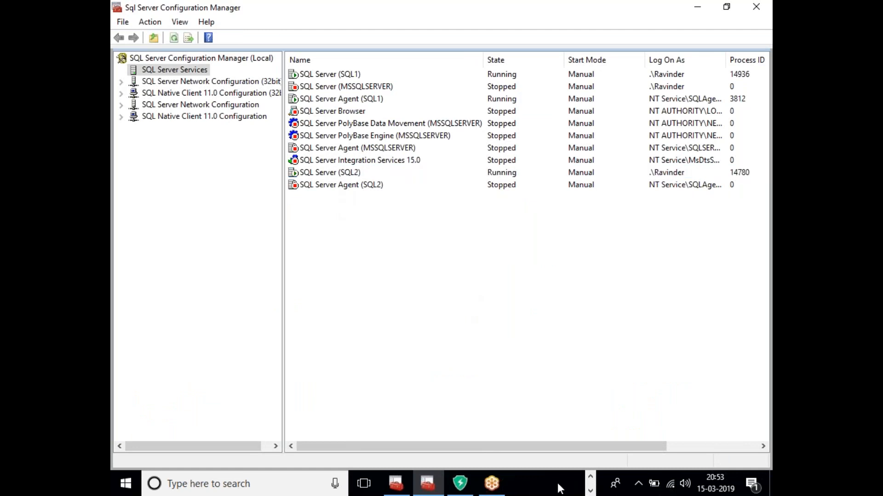
left_click(590, 491)
left_click(591, 478)
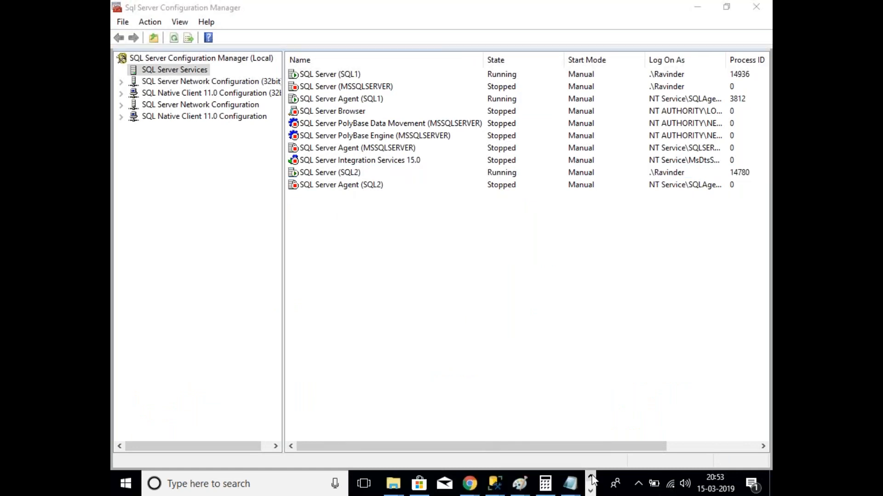
left_click(523, 493)
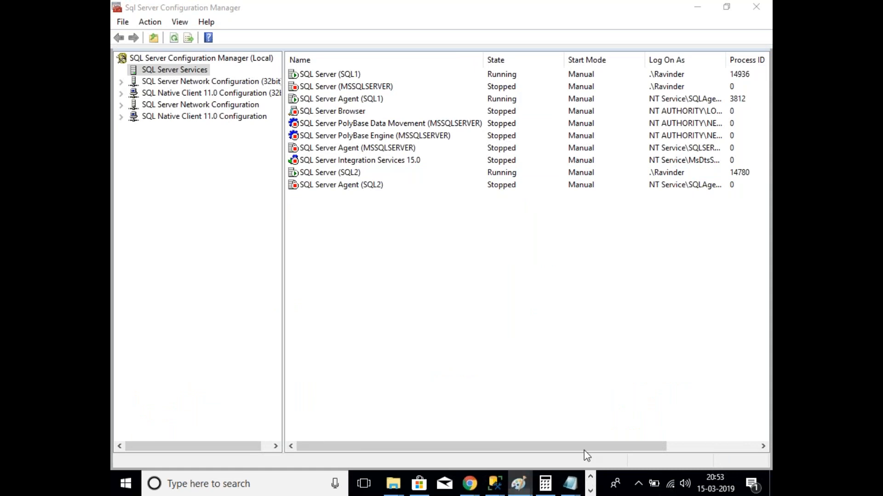
left_click(562, 370)
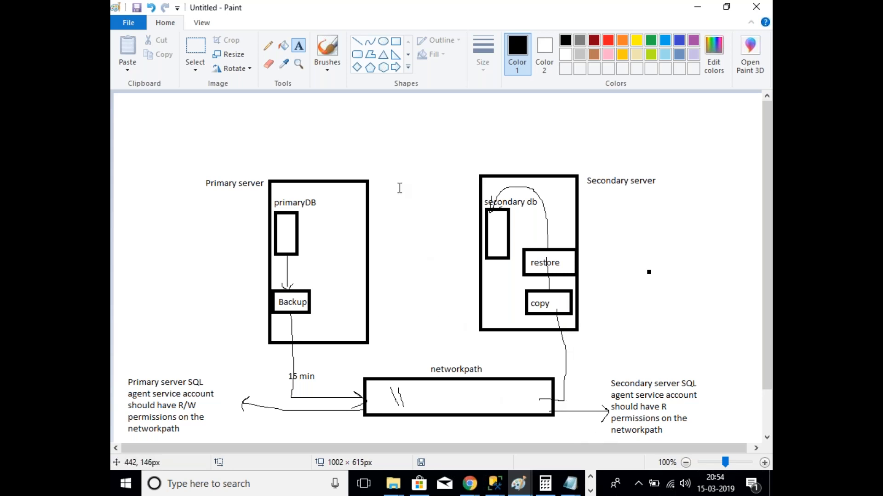
left_click(268, 46)
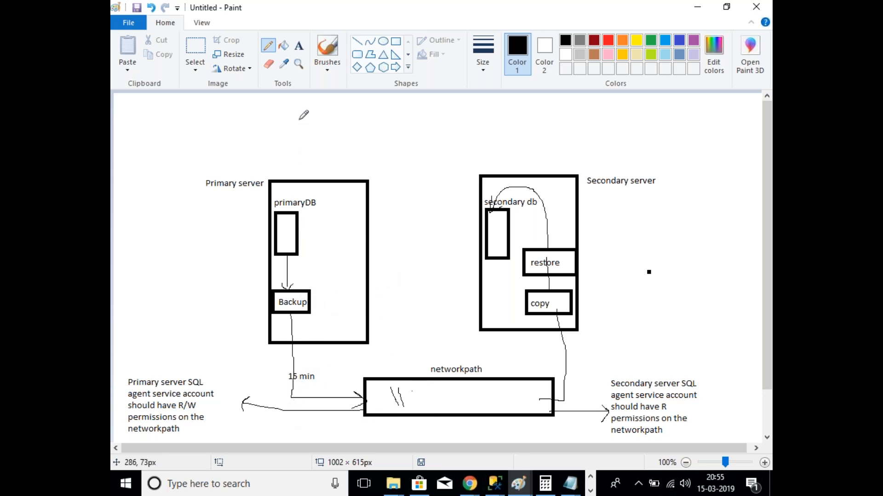
Step: Type three '.trn' labels on two lines inside the networkpath box
left_click(298, 46)
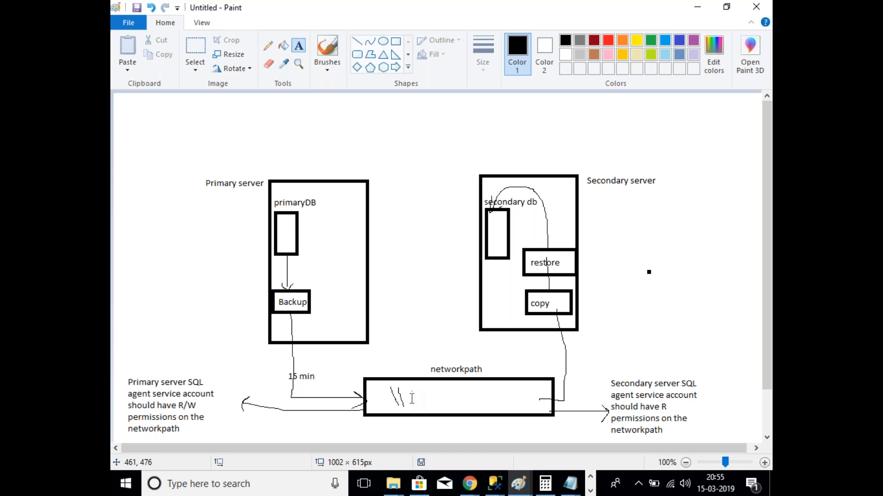
left_click(410, 386)
type("trn")
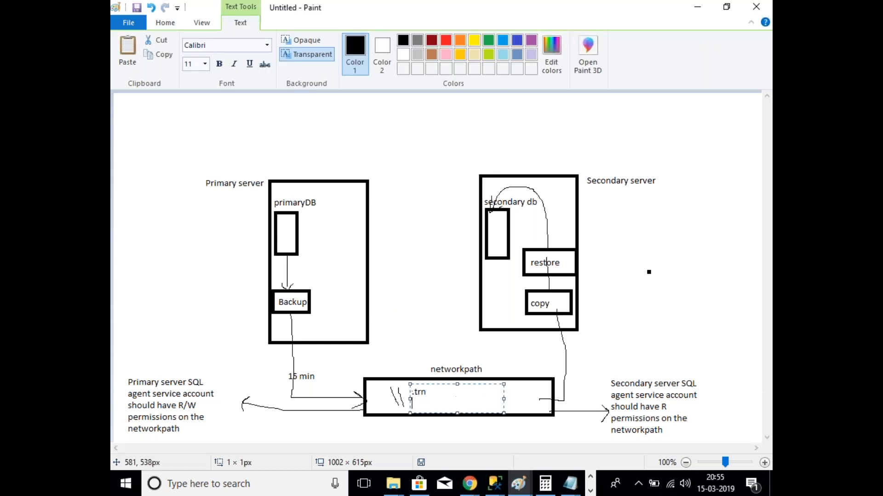
key("Return")
type(".trn  .trn")
left_click(435, 344)
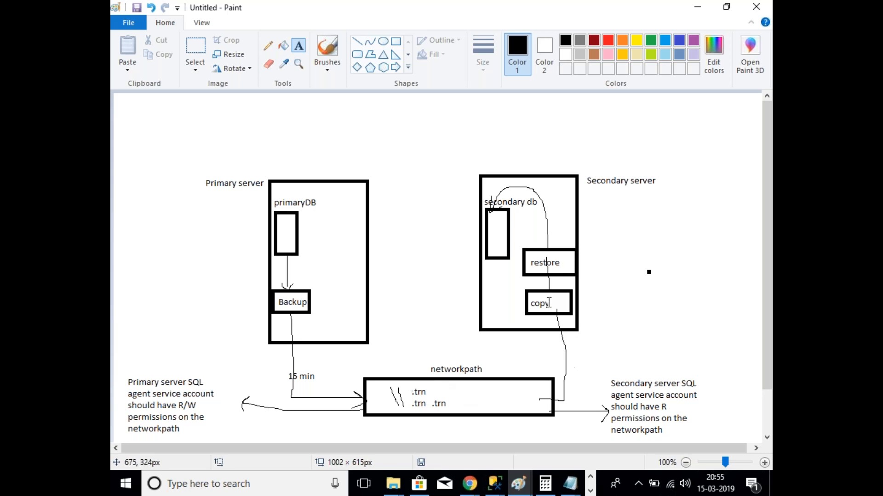
left_click(268, 66)
Step: Erase 'restore' from its box and relabel the box 'Local directory'
mouse_move(573, 262)
left_mouse_down()
mouse_move(531, 264)
mouse_move(549, 260)
left_mouse_up()
left_click(298, 46)
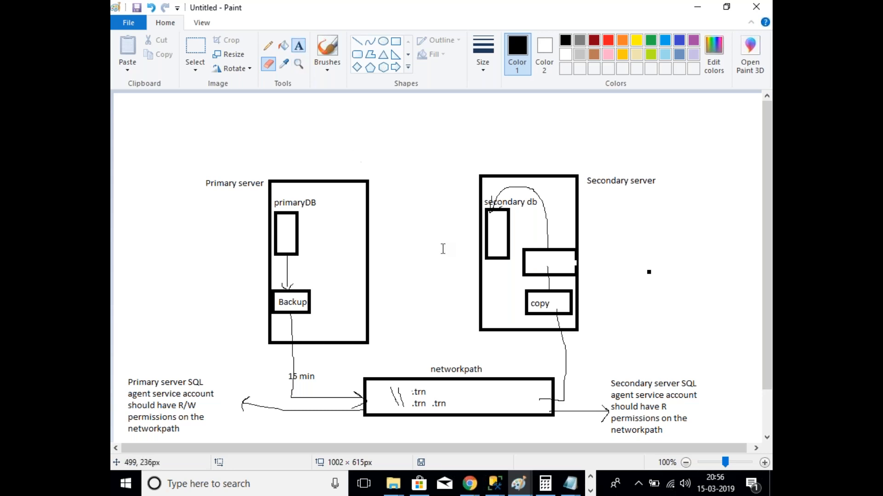
left_click(527, 257)
type("Local direcory")
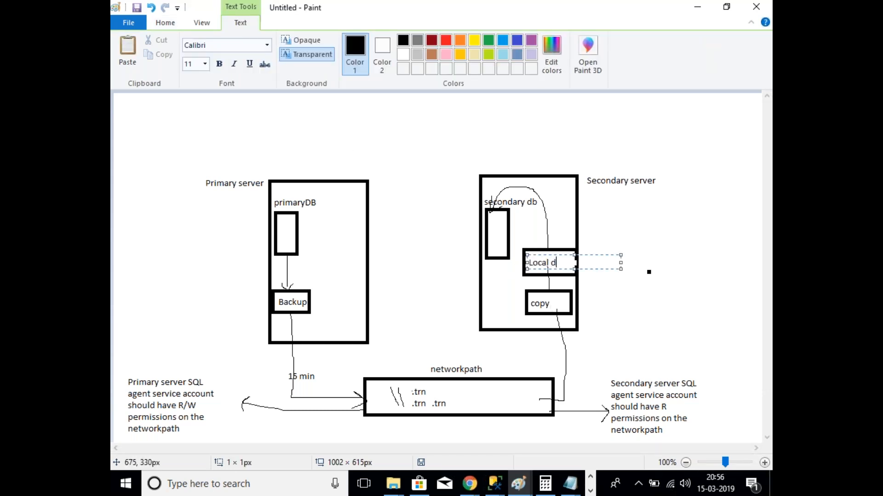
key("Left")
key("Left")
key("Left")
type("t")
left_click(603, 285)
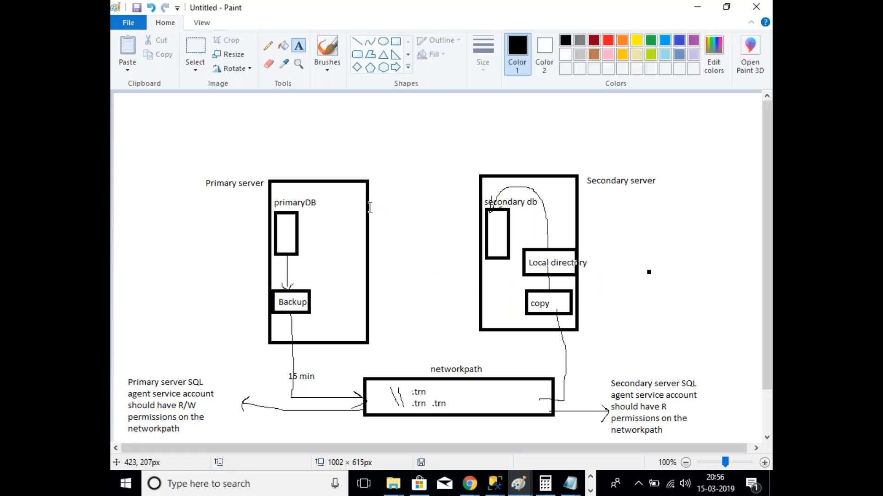
Step: Add a 'restore job' label beside the secondary db box
left_click(547, 206)
type("restore")
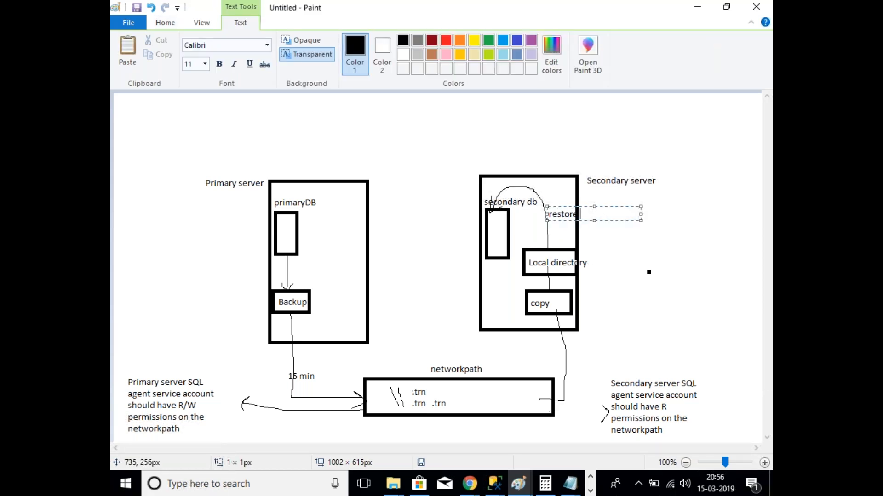
type(" job")
left_click(636, 274)
left_click(270, 47)
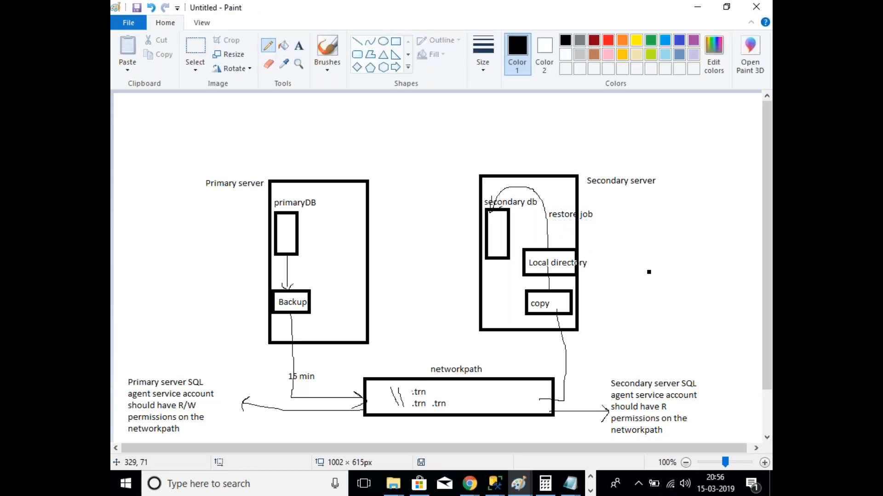
Step: Add '15 min' labels beside the copy line and above restore job
left_click(299, 46)
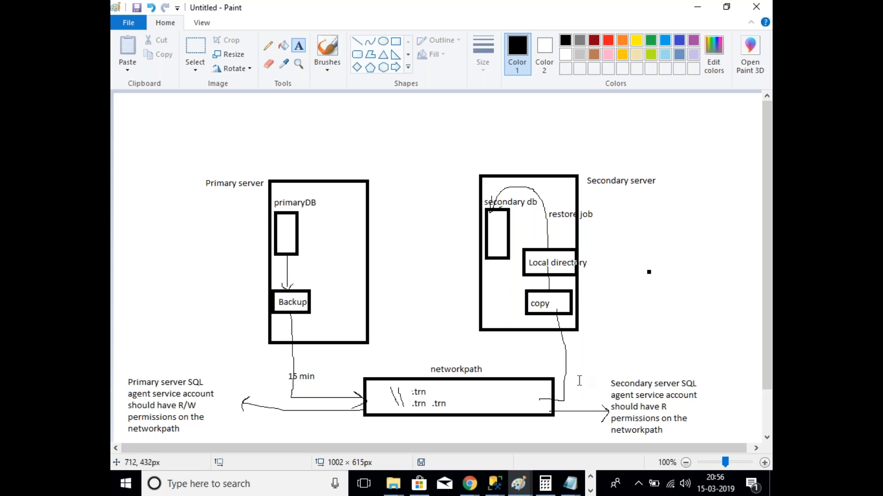
left_click(569, 348)
type("1")
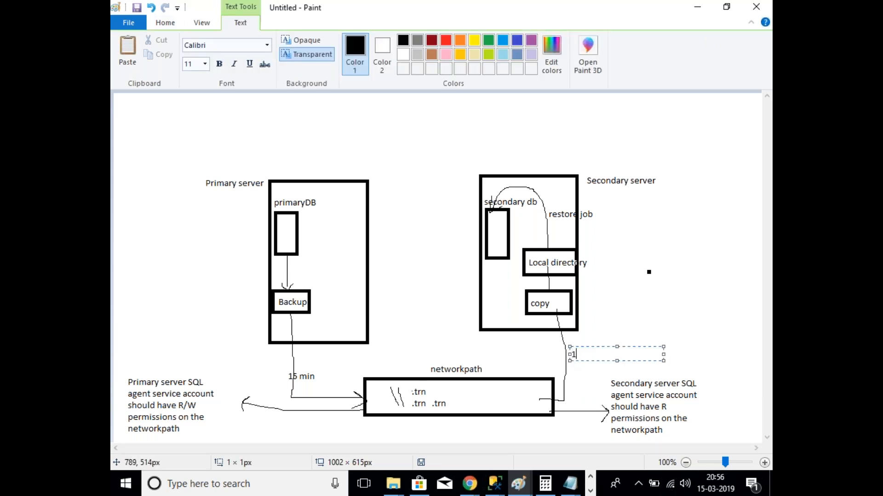
type("5 min")
left_click(688, 330)
left_click(542, 190)
type("1")
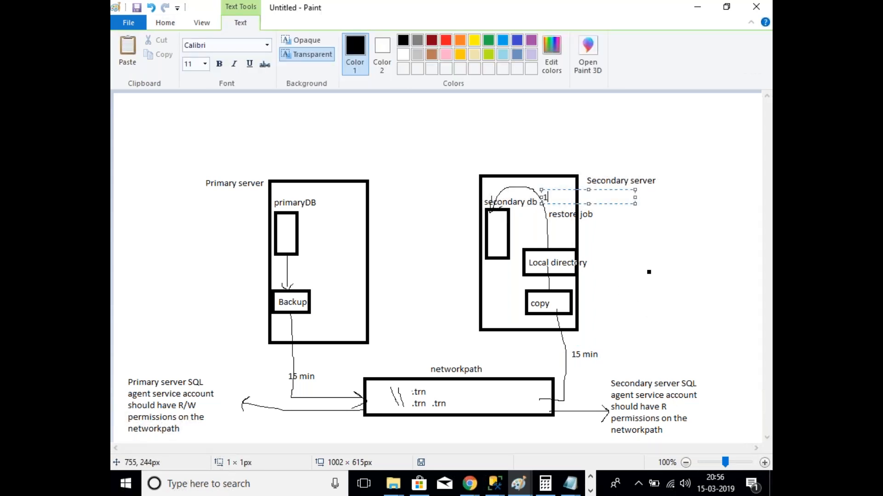
type("5 min")
Step: Commit the second '15 min' label above restore job
left_click(591, 224)
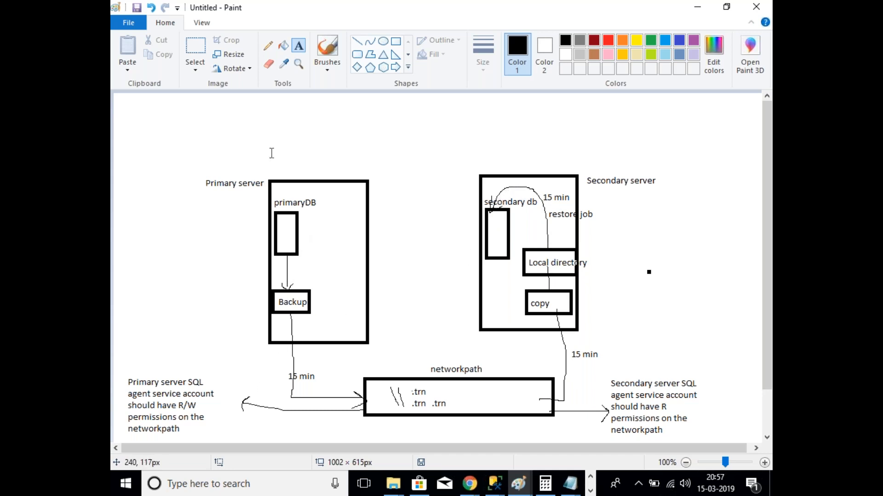
Step: Pencil a check mark in the primaryDB box, then bring up the File Explorer backup folder
left_click(273, 48)
left_click_drag(282, 223, 289, 220)
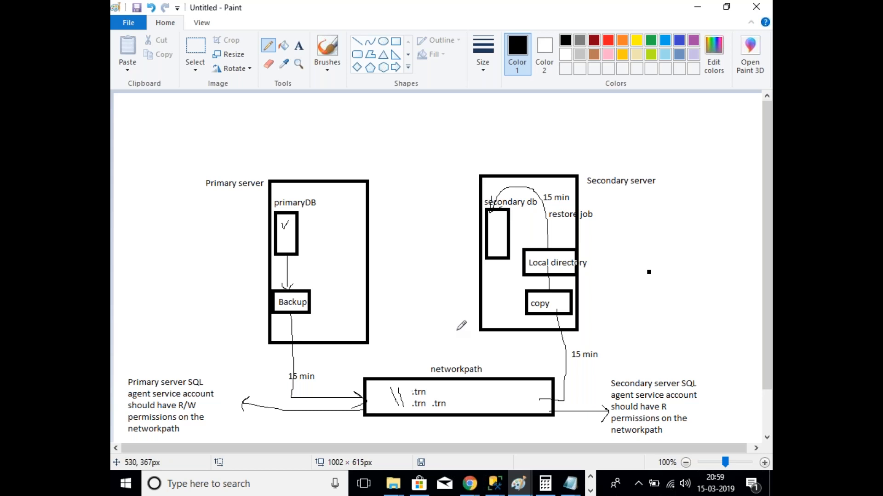
left_click(495, 20)
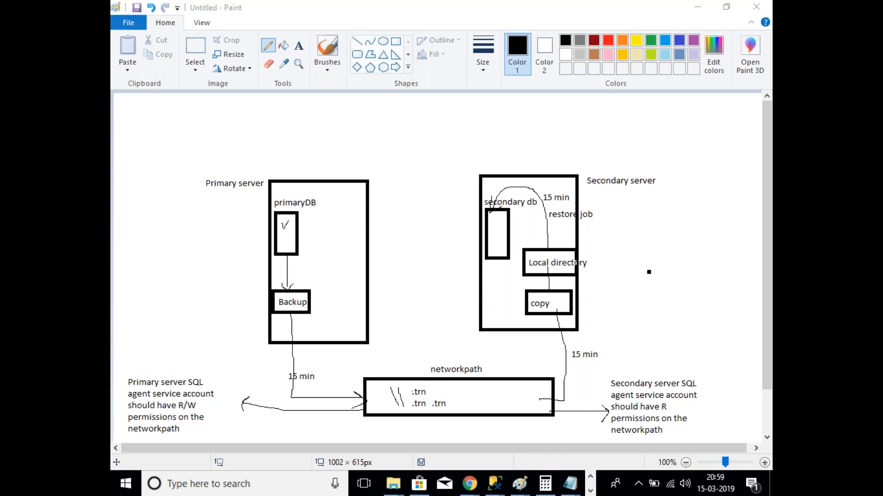
left_click(392, 486)
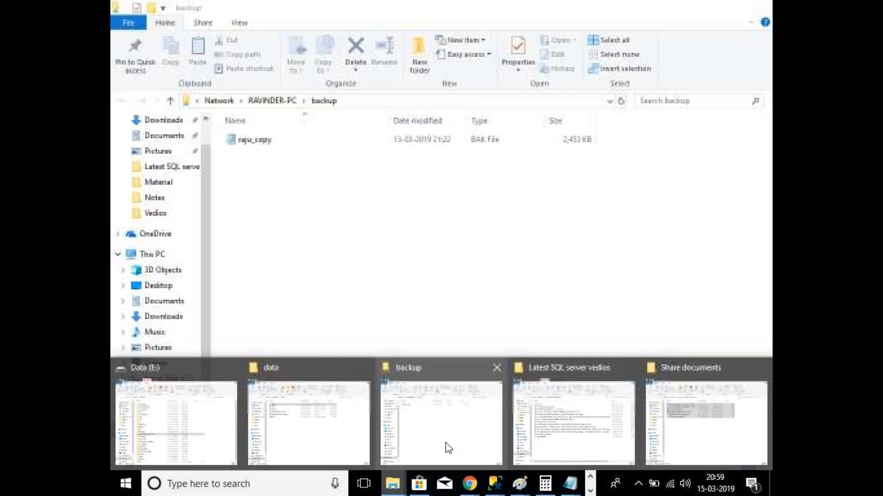
left_click(449, 446)
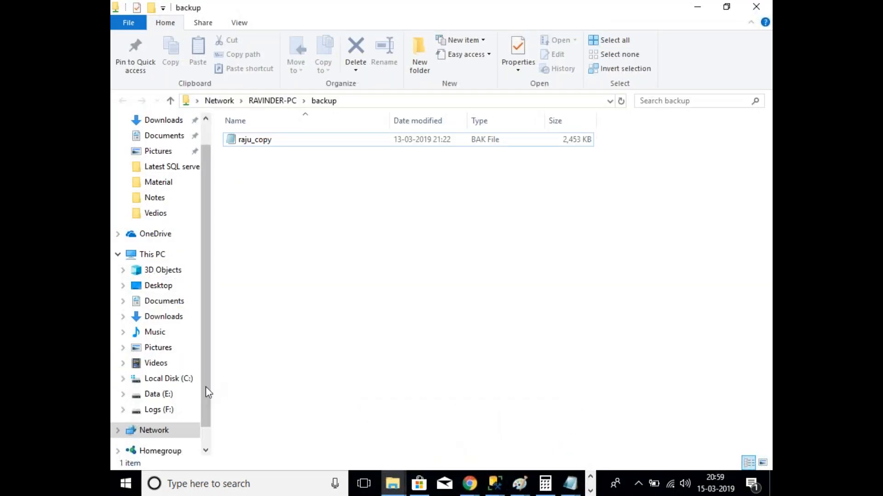
Step: Open the Sharing tab of the backups folder in Logs (F:)\Data, which shows it not shared
left_click(178, 410)
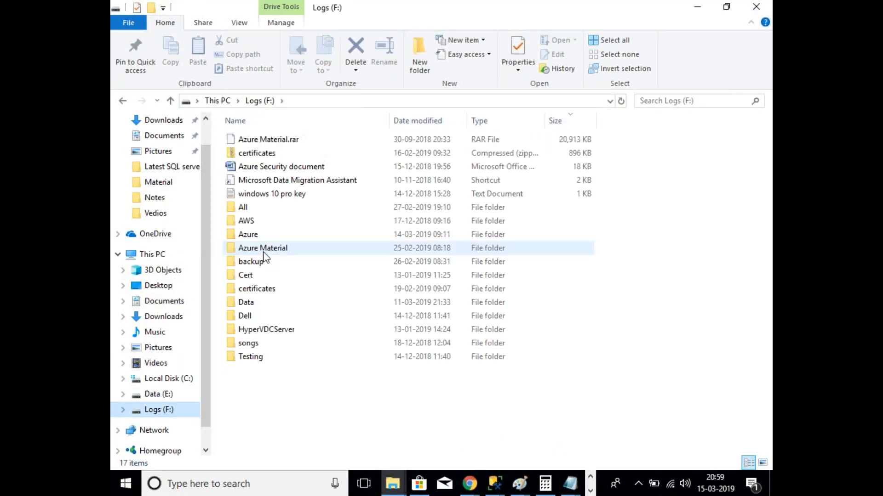
double_click(252, 303)
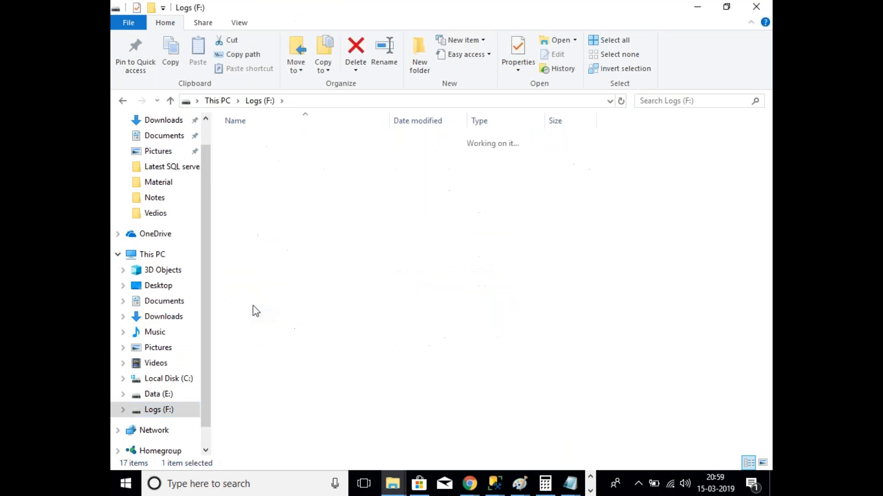
left_click(264, 140)
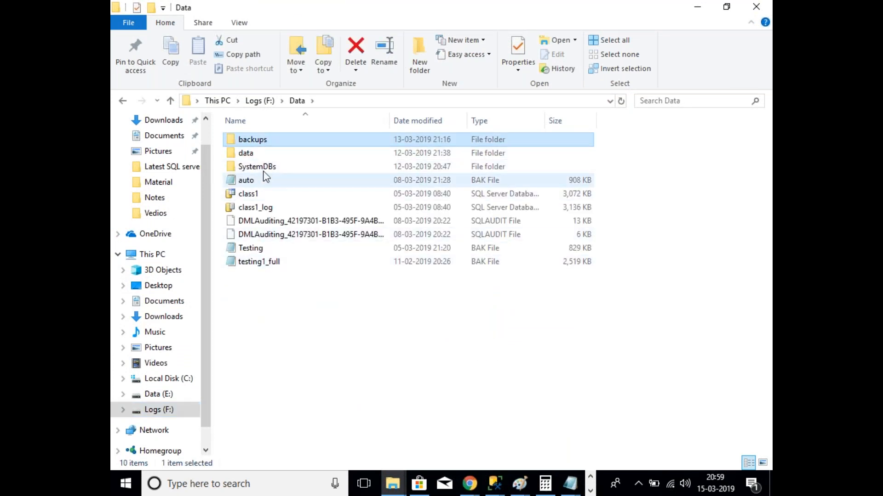
right_click(261, 142)
left_click(317, 425)
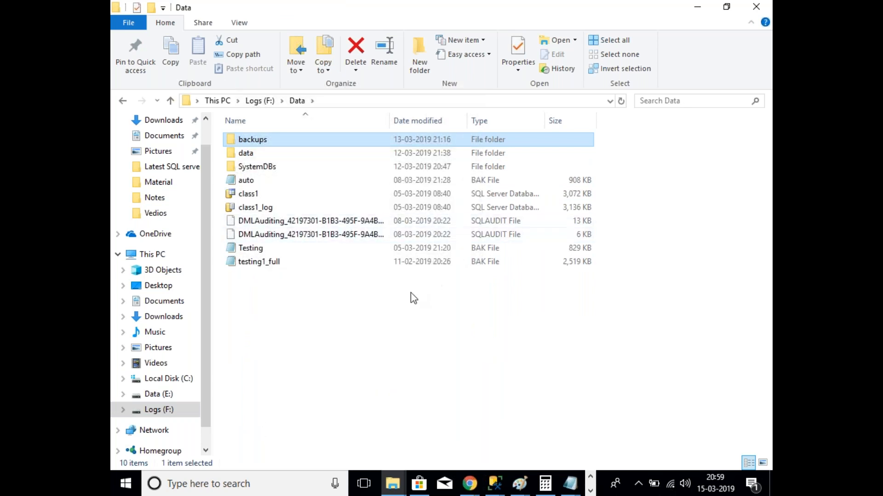
left_click(317, 172)
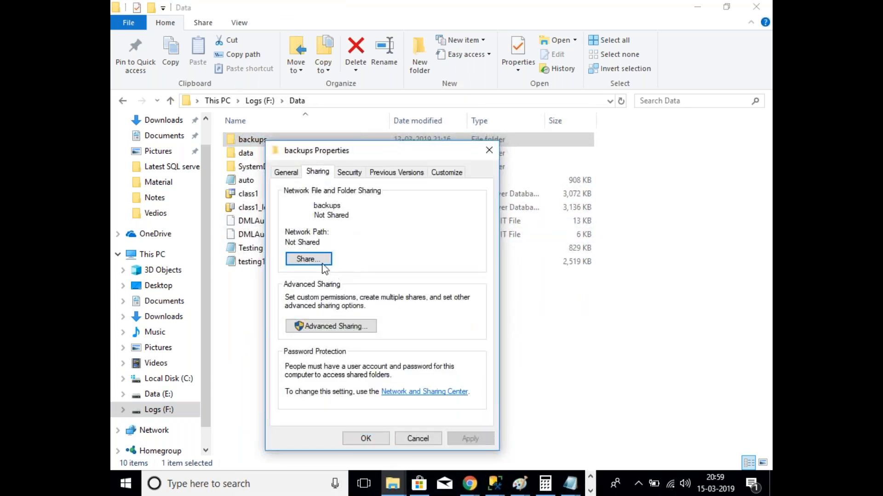
Step: Share the backups folder on the network and open the \\RAVINDER-PC\backups share
left_click(308, 258)
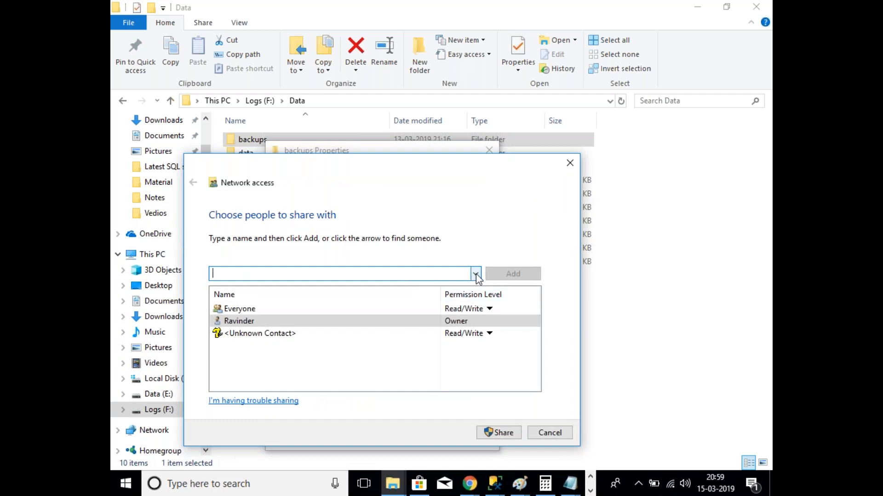
left_click(511, 436)
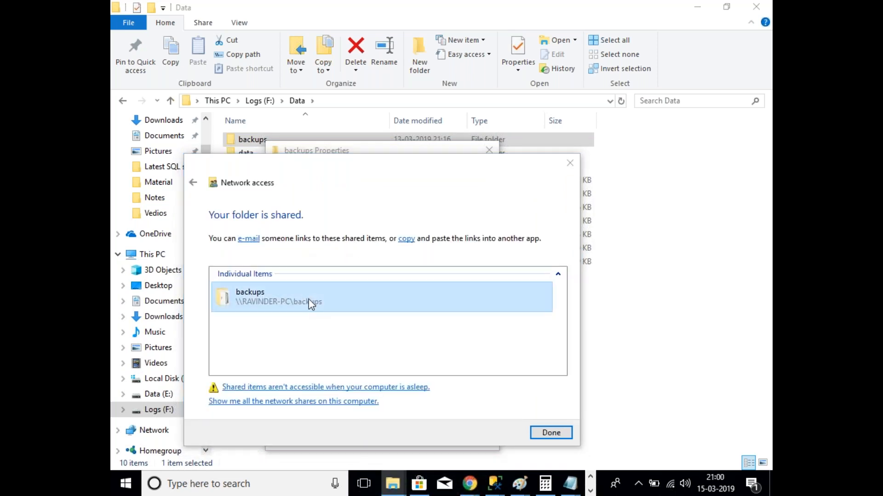
double_click(291, 296)
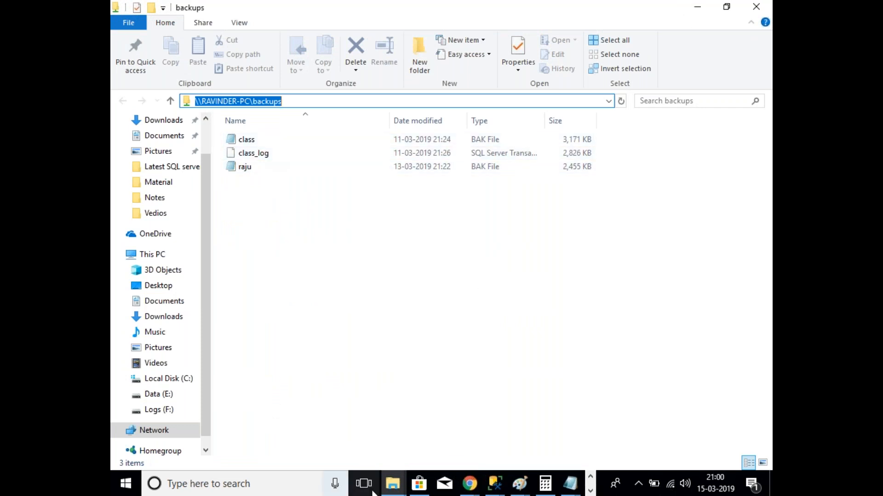
Step: Bring back the sharing confirmation for the backups folder and dismiss it
left_click(391, 487)
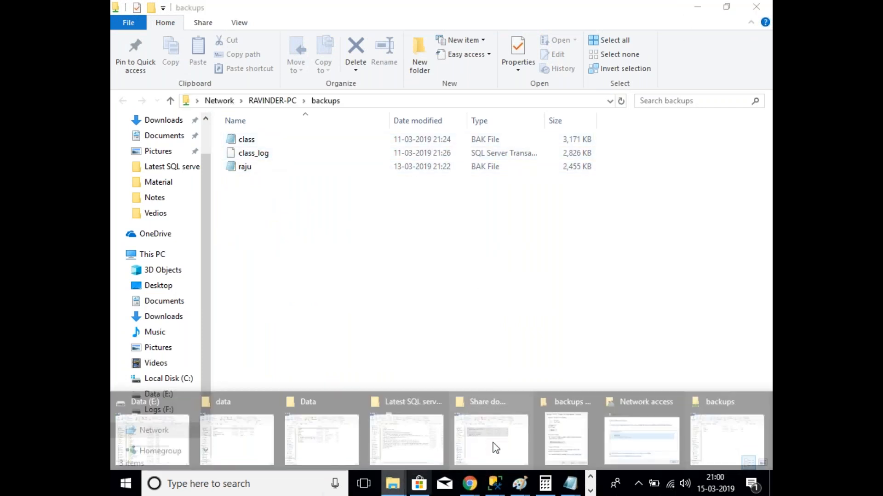
left_click(660, 449)
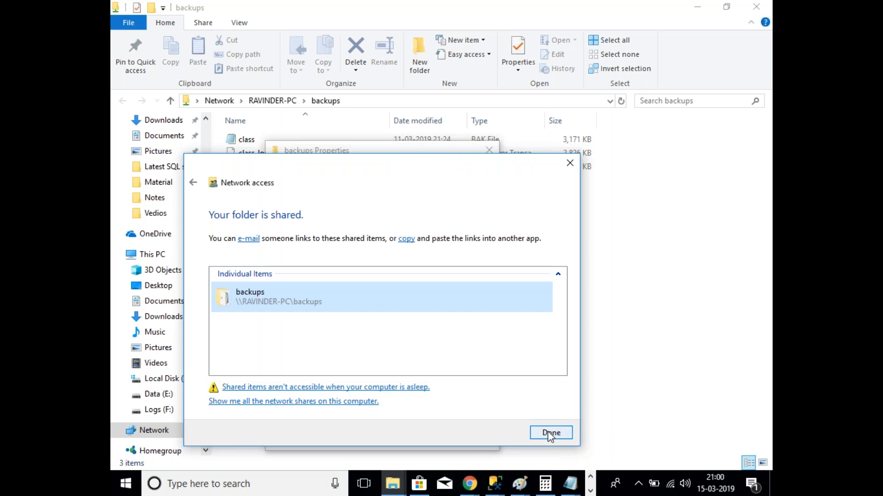
left_click(549, 433)
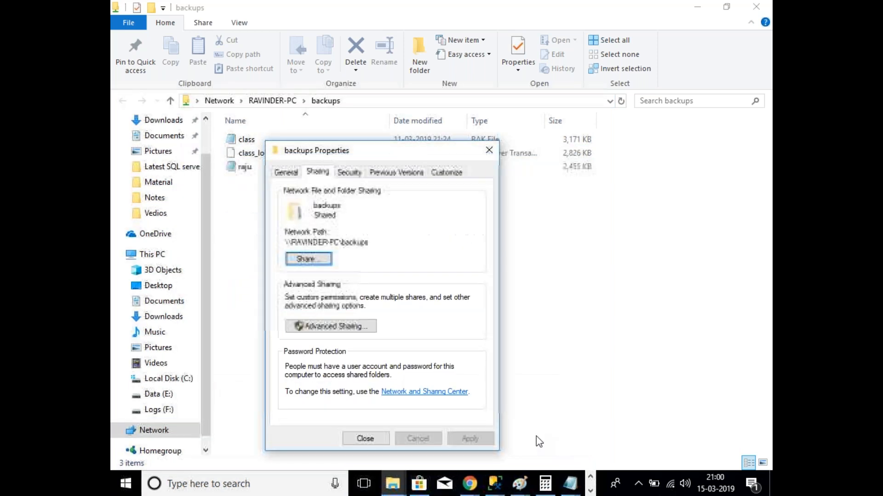
Step: Review the backups folder's sharing list and available people without adding anyone
left_click(320, 263)
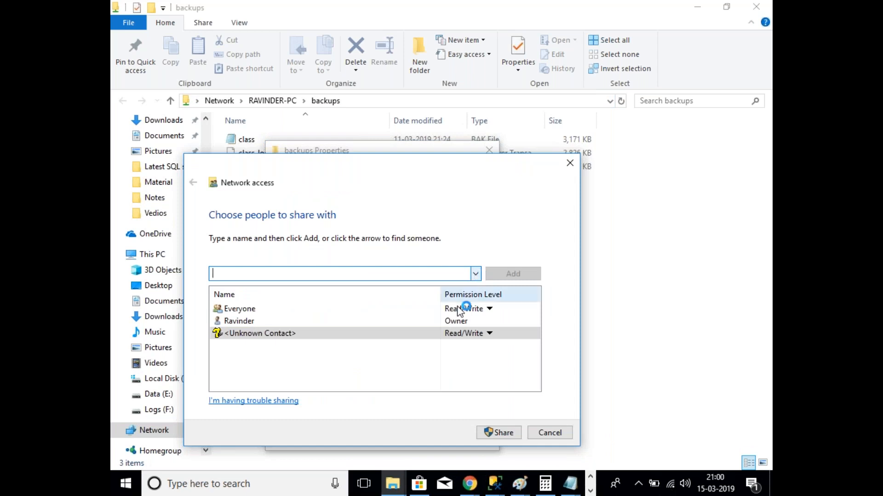
left_click(248, 322)
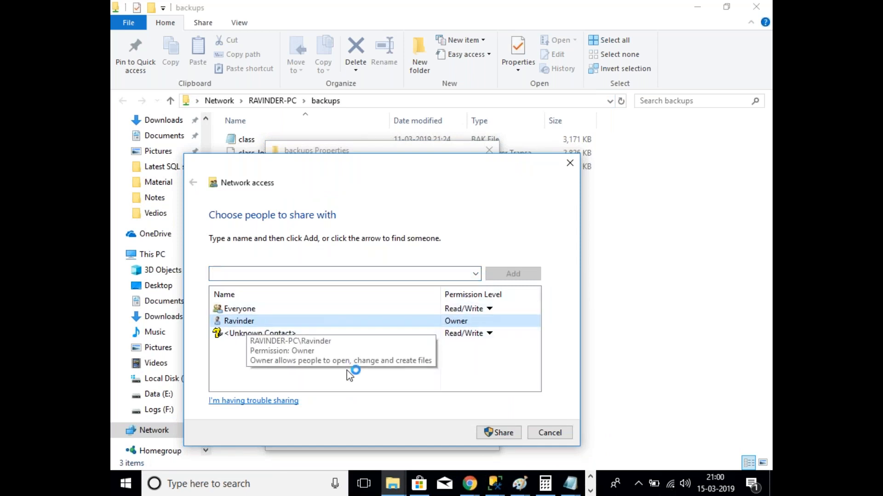
left_click(380, 273)
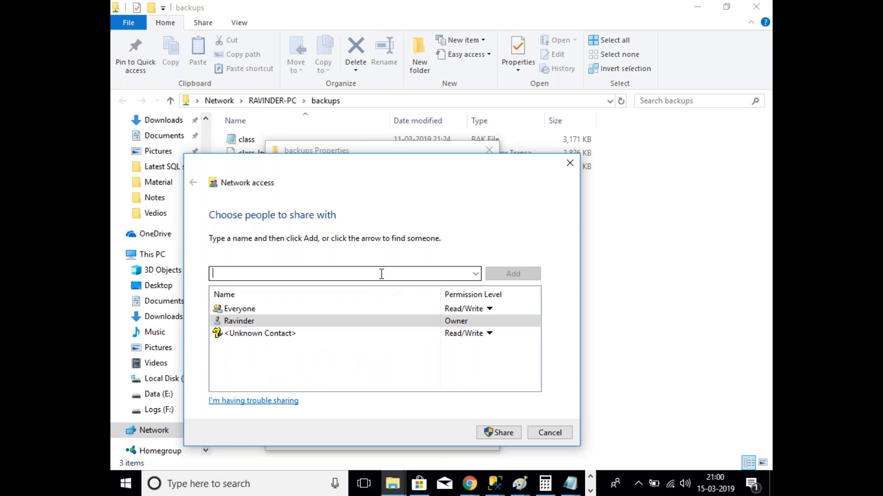
left_click(475, 274)
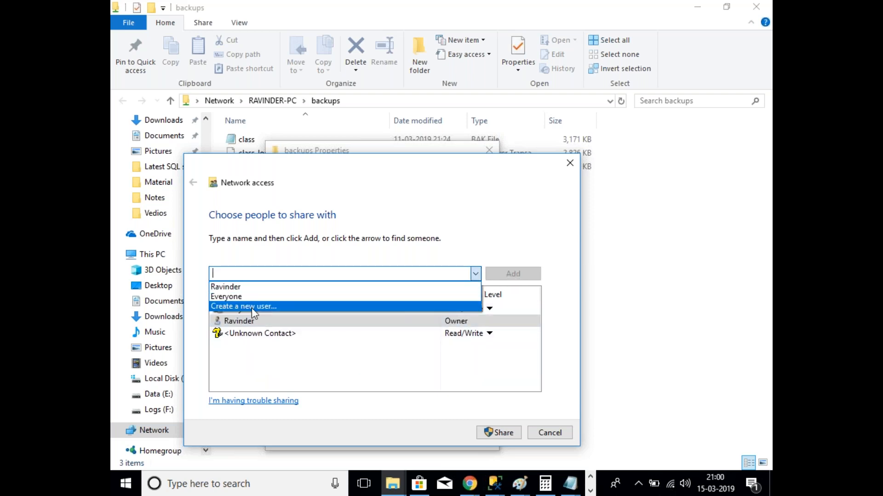
left_click(371, 377)
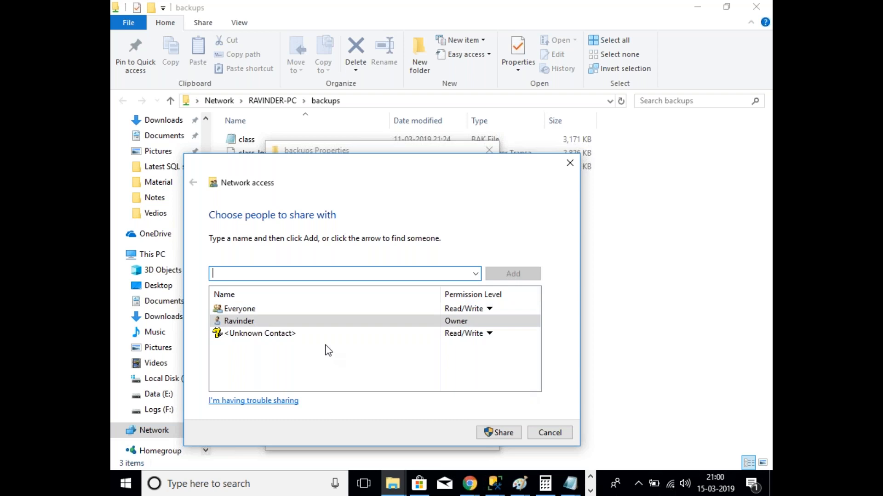
left_click(475, 274)
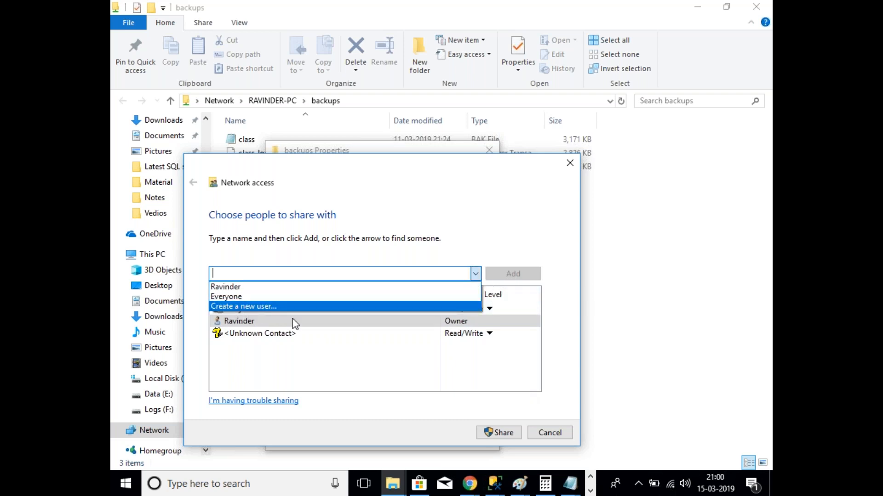
left_click(384, 384)
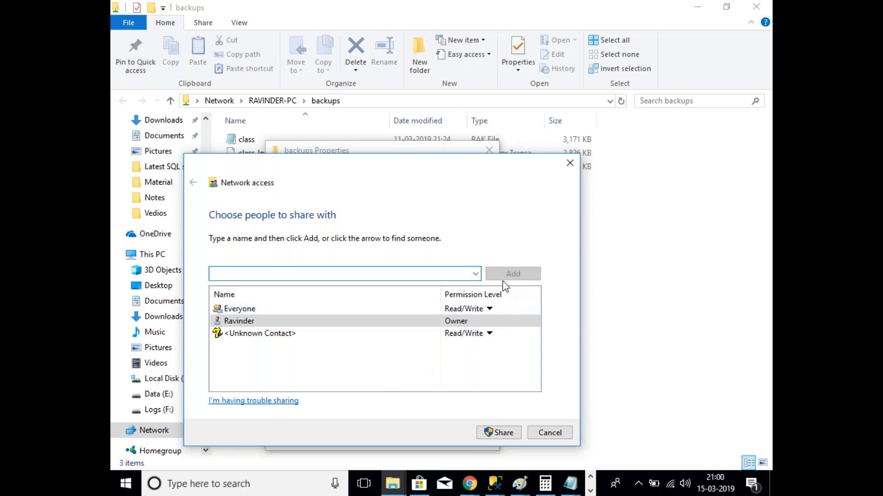
left_click(476, 277)
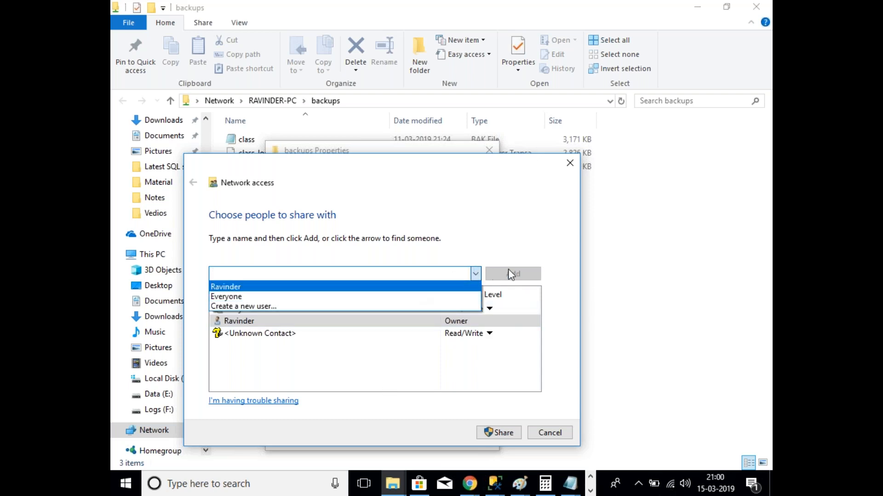
left_click(525, 270)
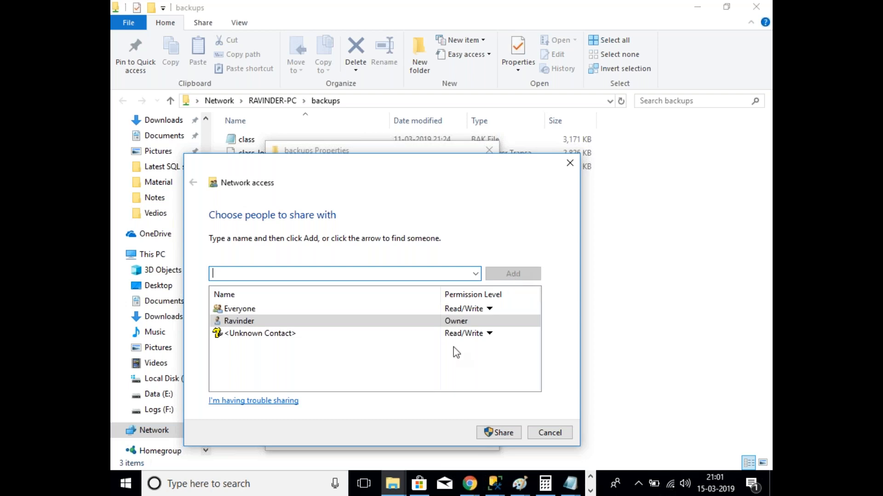
Step: Confirm sharing backups, close its Properties, and show the \\RAVINDER-PC\backups network path
left_click(498, 433)
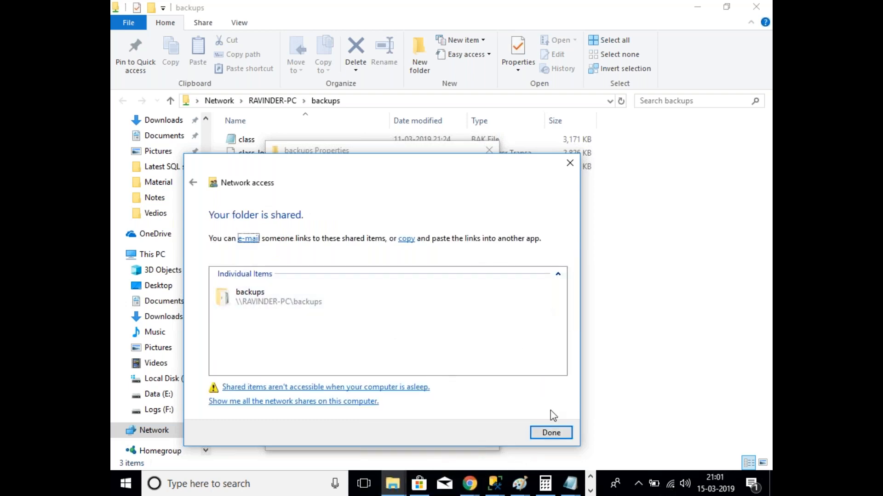
left_click(552, 433)
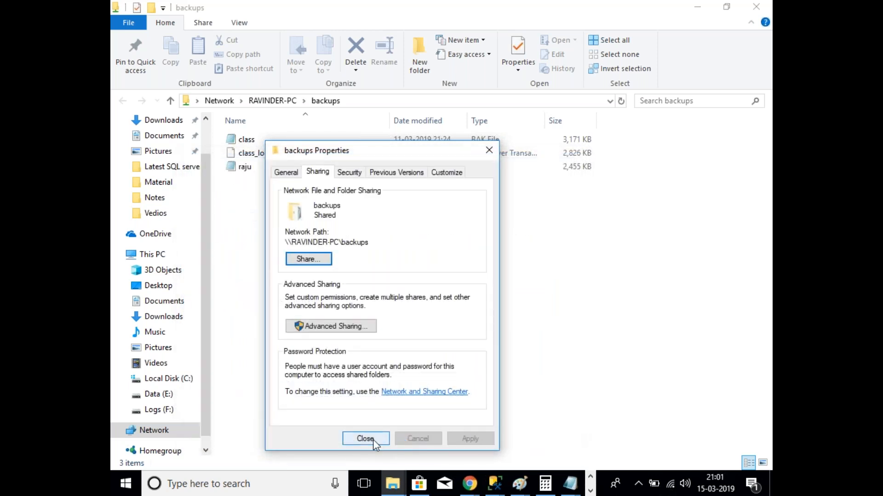
left_click(373, 439)
left_click(393, 493)
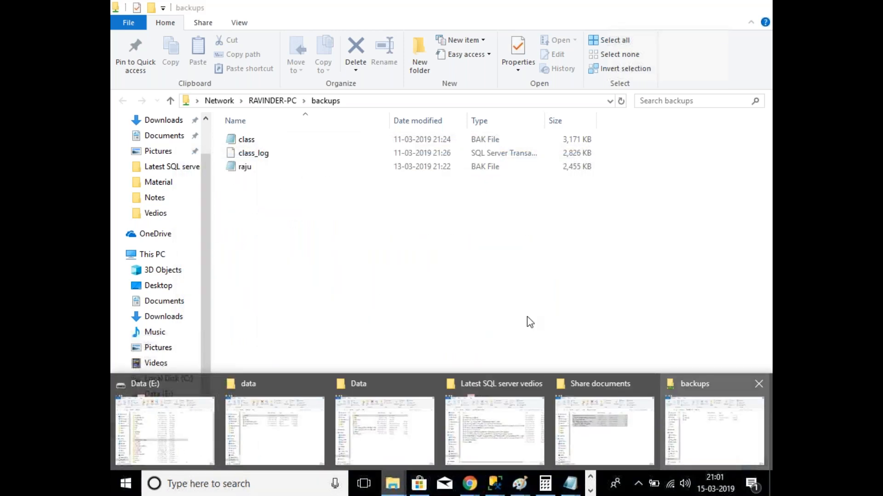
left_click(378, 100)
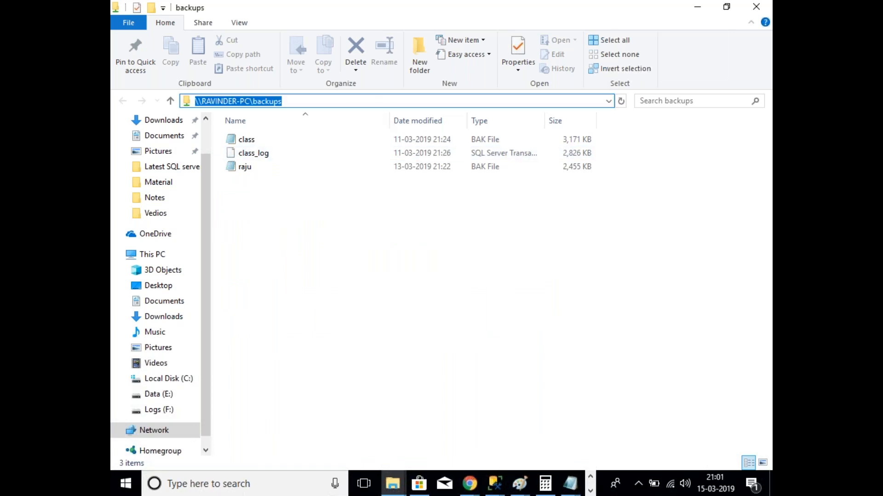
Step: Minimize the backups window and bring the Paint server diagram to the front
left_click(699, 7)
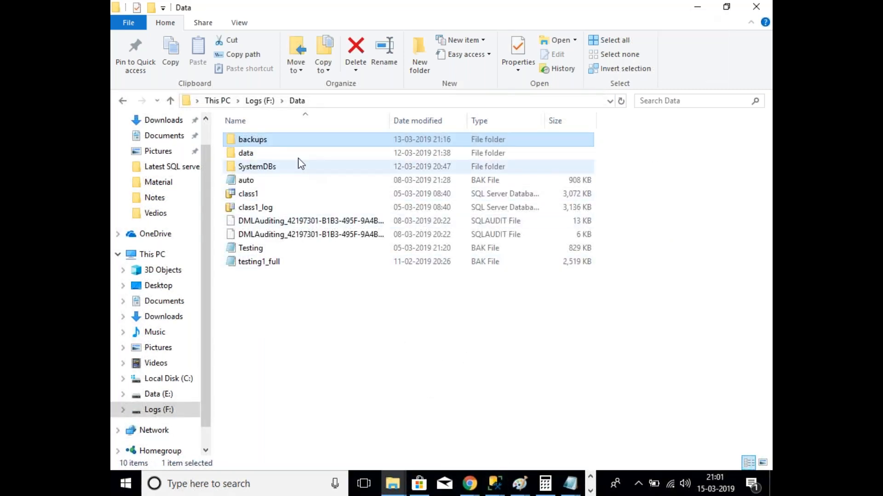
mouse_move(493, 490)
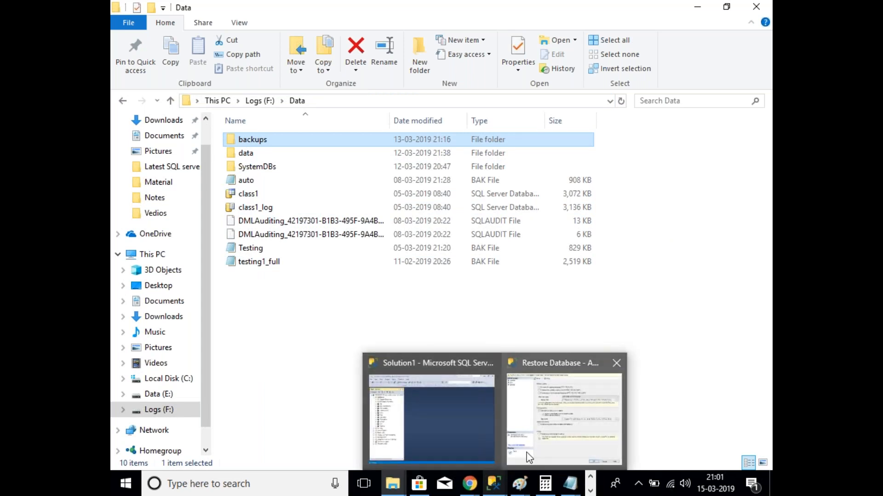
mouse_move(522, 453)
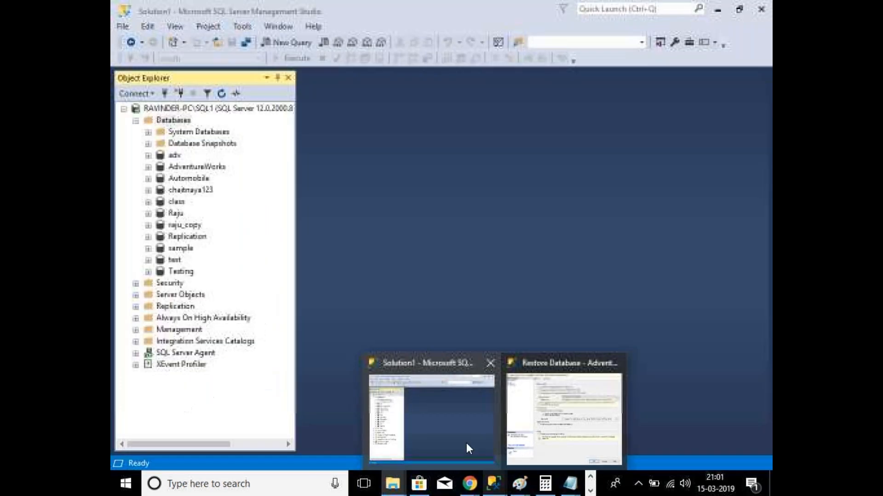
mouse_move(519, 483)
left_click(678, 455)
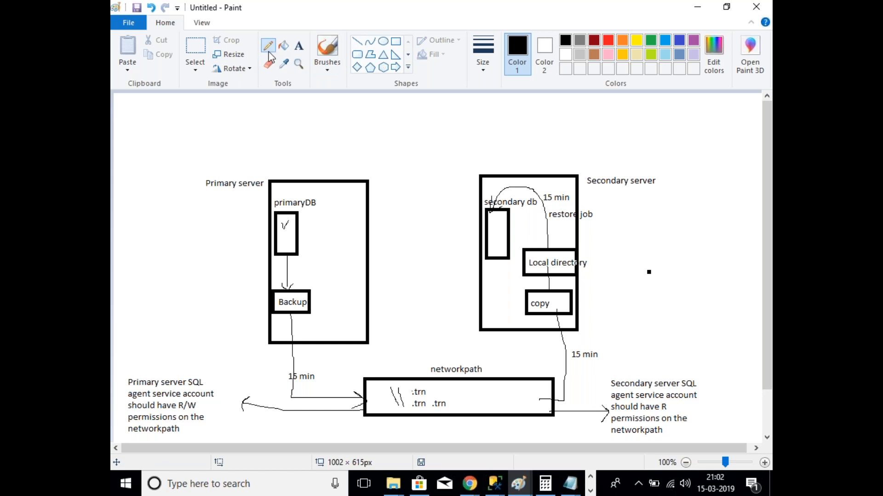
left_click(299, 48)
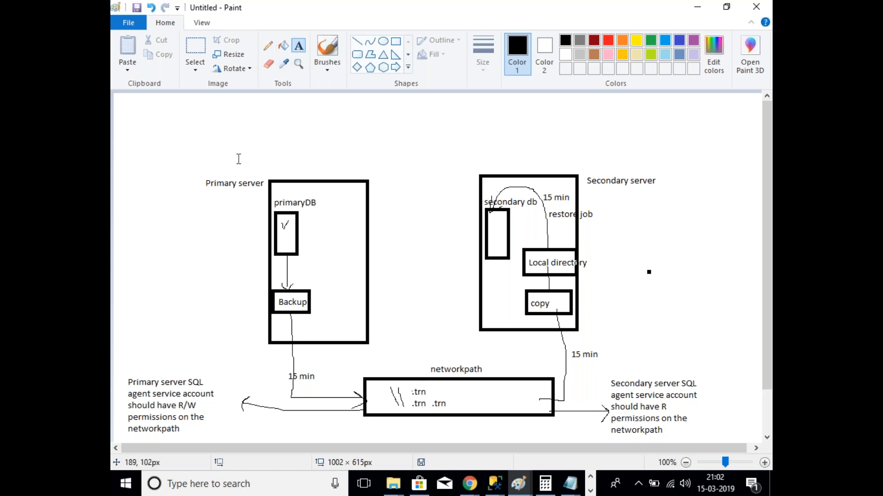
Step: Add the label 'Sql server 2012 ent sp2' above the Primary server box
left_click(277, 143)
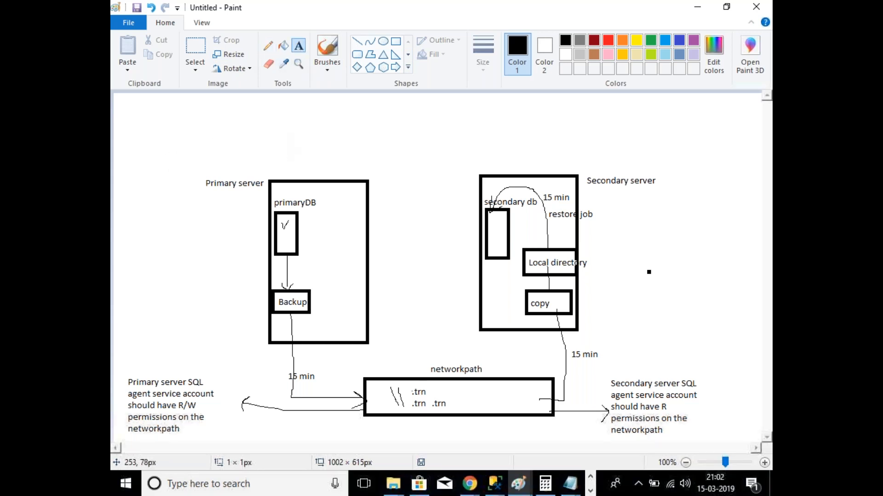
type("Sql ")
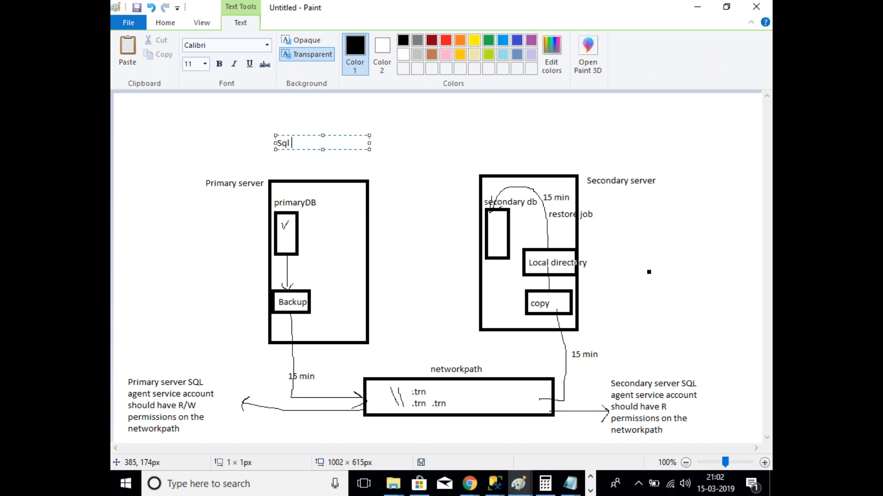
type("server 2012 ent 2")
key("BackSpace")
type("sp2")
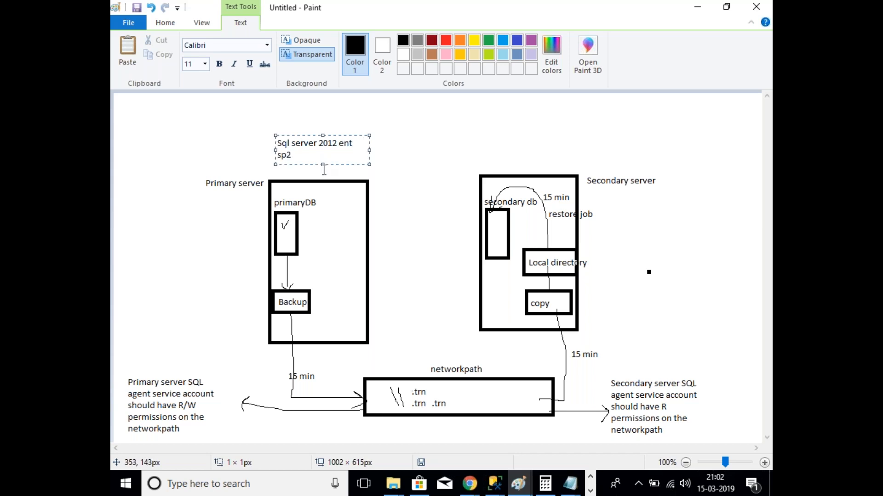
key("BackSpace")
key("BackSpace")
key("BackSpace")
left_click_drag(280, 150, 271, 144)
key("ctrl+c")
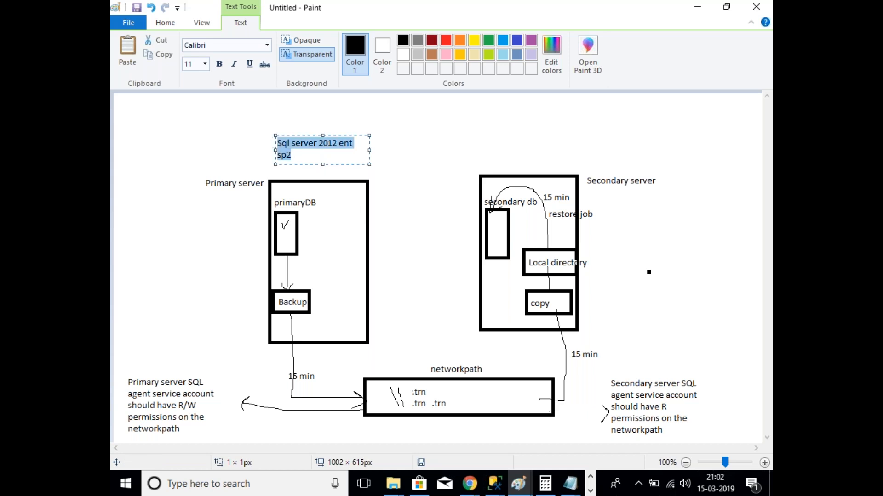
left_click(488, 144)
Step: Paste the same 'Sql server 2012 ent sp2' label above the Secondary server box
left_click(488, 145)
key("ctrl+v")
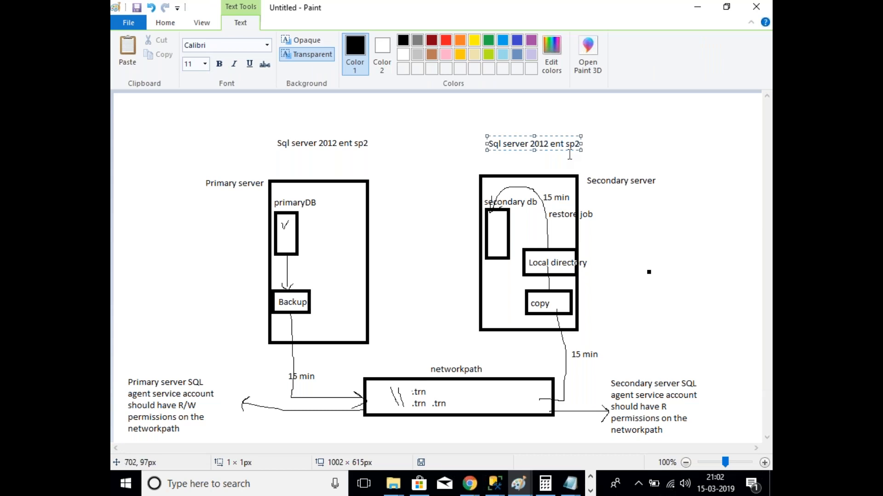
left_click(644, 153)
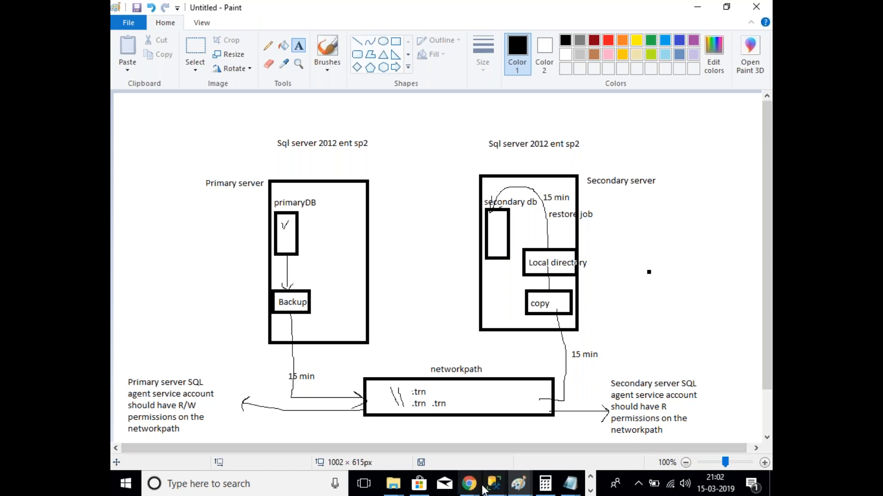
mouse_move(547, 483)
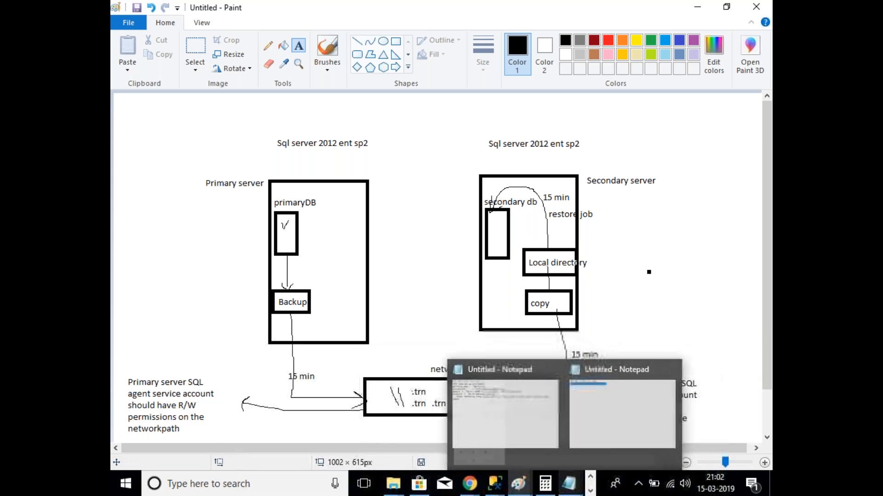
Step: Check the SQL Server (SQL2) service is running in Configuration Manager, then return to Management Studio
left_click(591, 491)
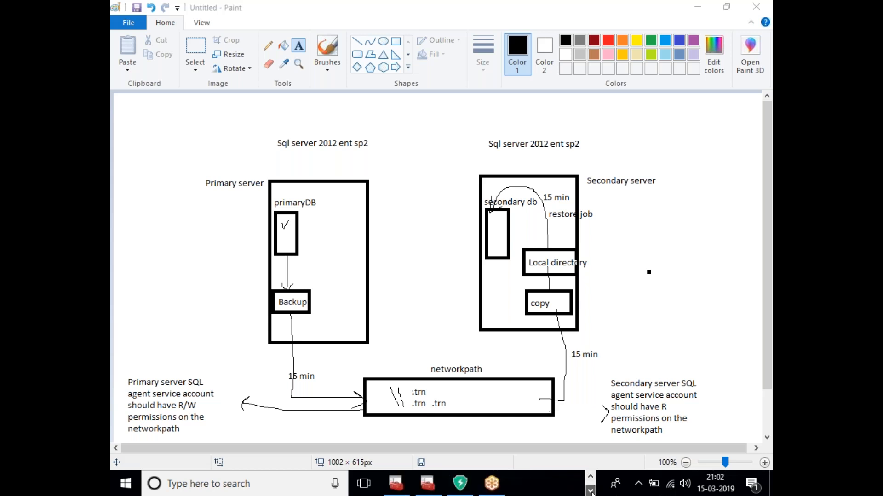
left_click(428, 484)
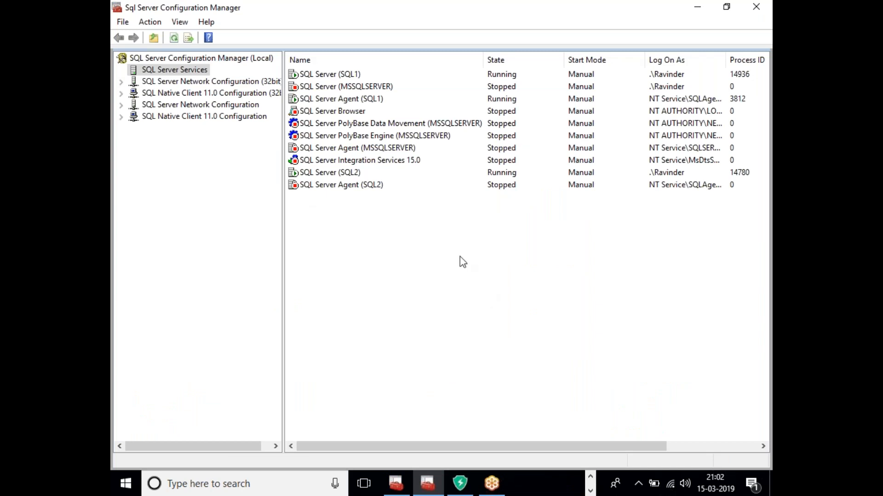
left_click(348, 173)
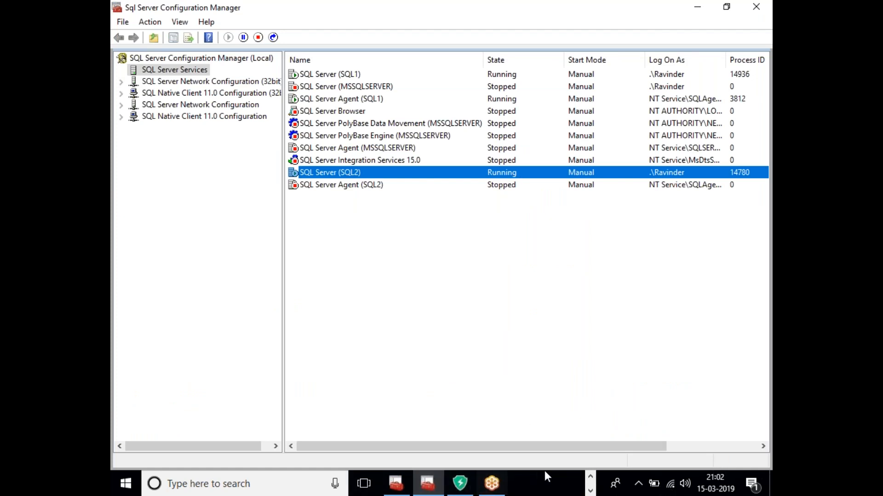
left_click(591, 476)
mouse_move(493, 484)
left_click(474, 432)
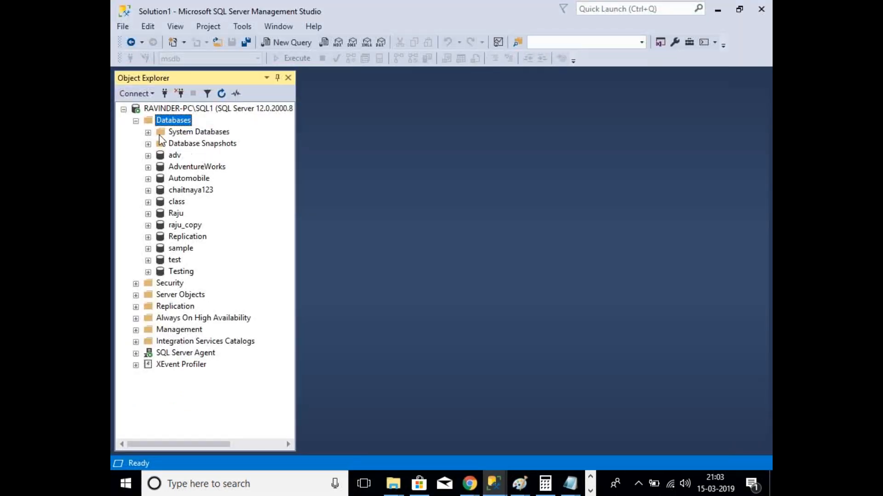
Step: Connect Object Explorer to the SQL2 instance as well, then return to Configuration Manager
left_click(137, 122)
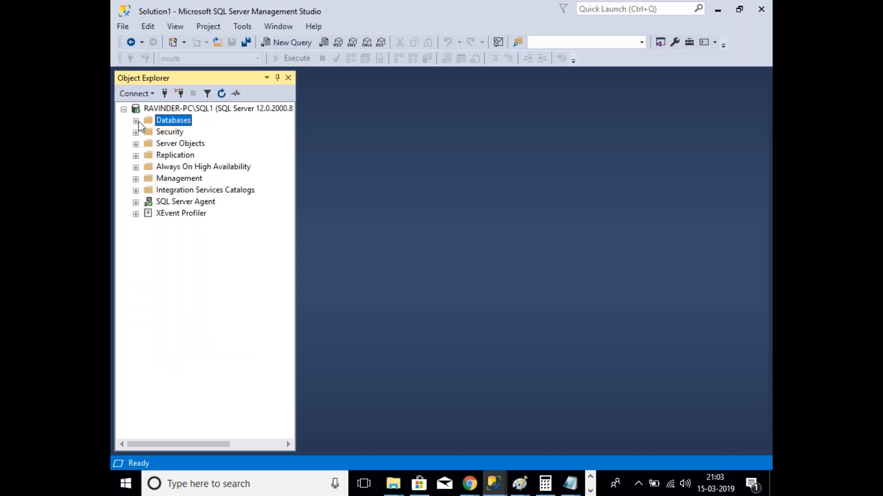
left_click(164, 94)
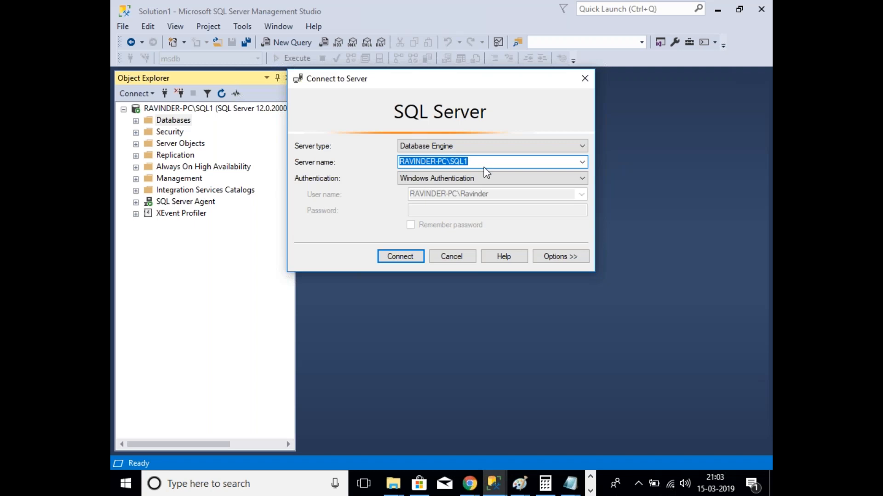
left_click(483, 166)
key("BackSpace")
type("2")
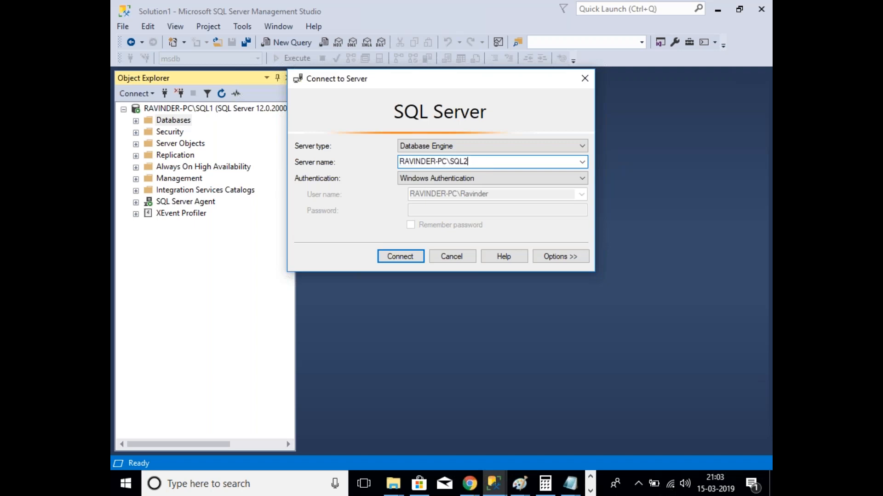
key("Return")
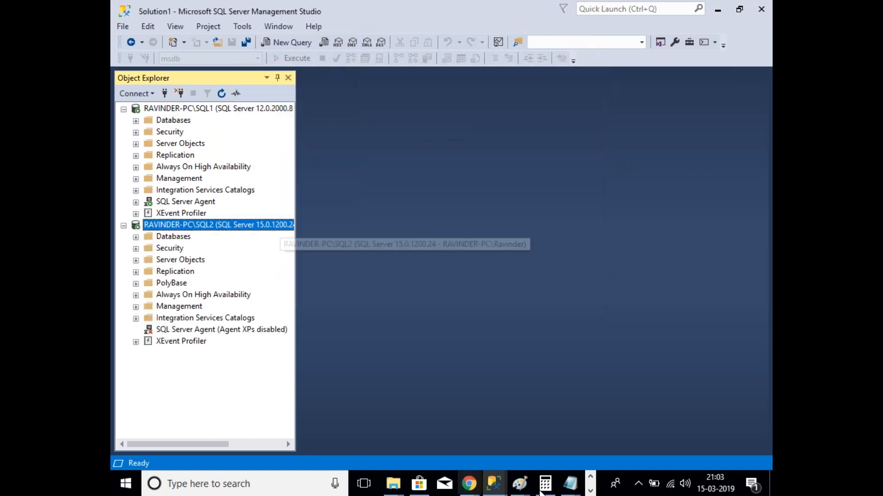
left_click(590, 491)
left_click(428, 485)
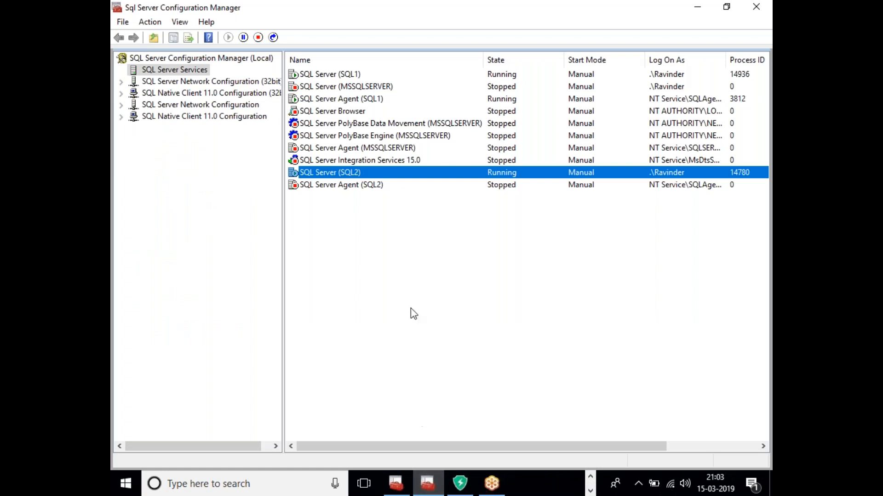
Step: Try starting the SQL Server (MSSQLSERVER) service, which stays stopped
left_click(348, 91)
right_click(348, 90)
left_click(368, 96)
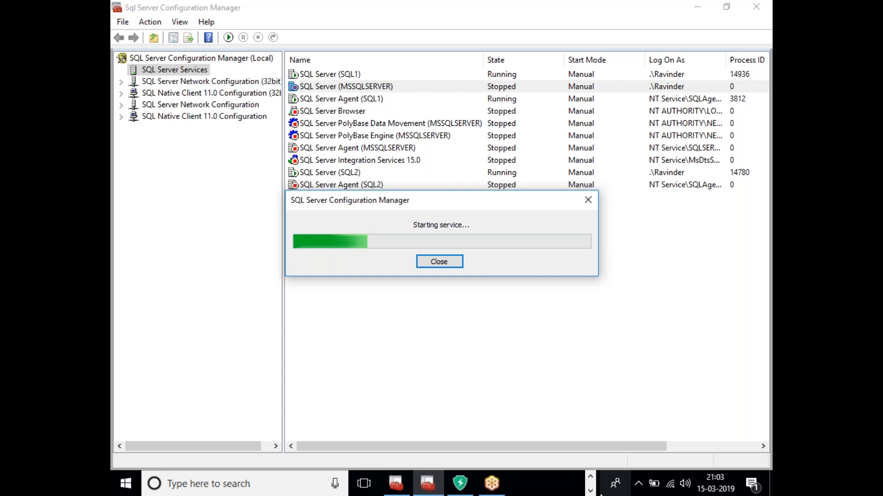
left_click(590, 477)
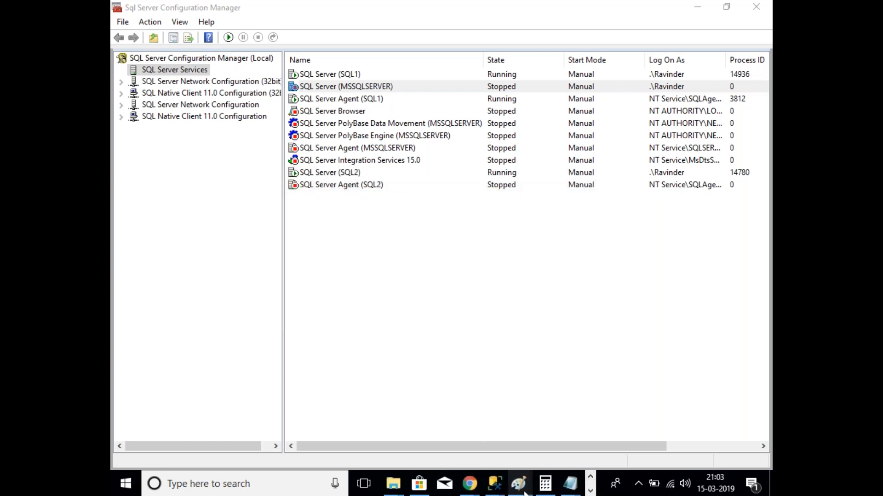
mouse_move(521, 490)
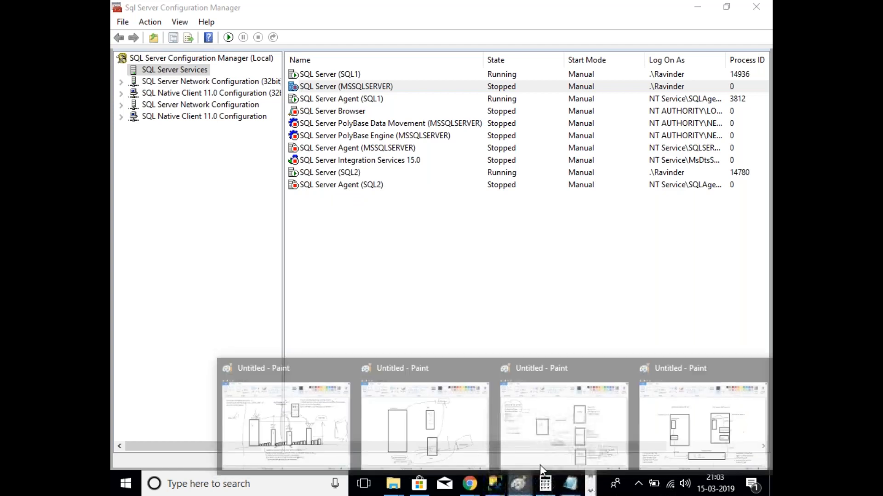
left_click(539, 465)
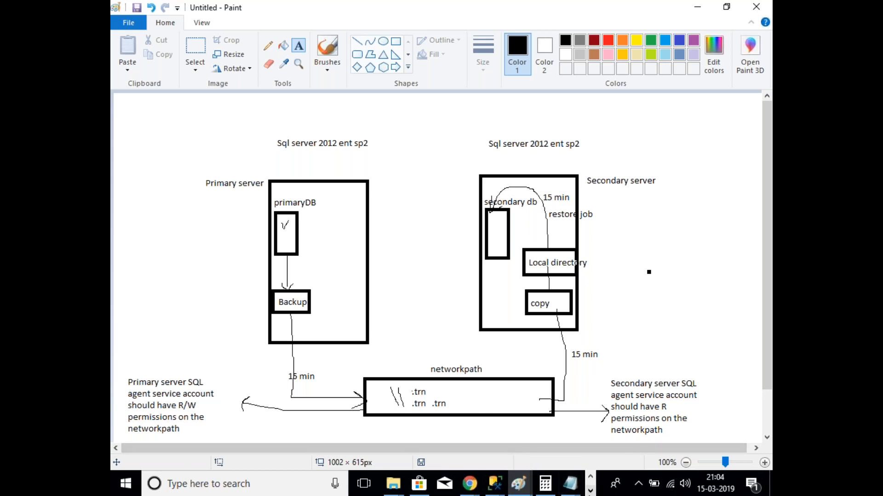
Step: Bring the Paint log shipping diagram back in front of Configuration Manager
left_click(590, 491)
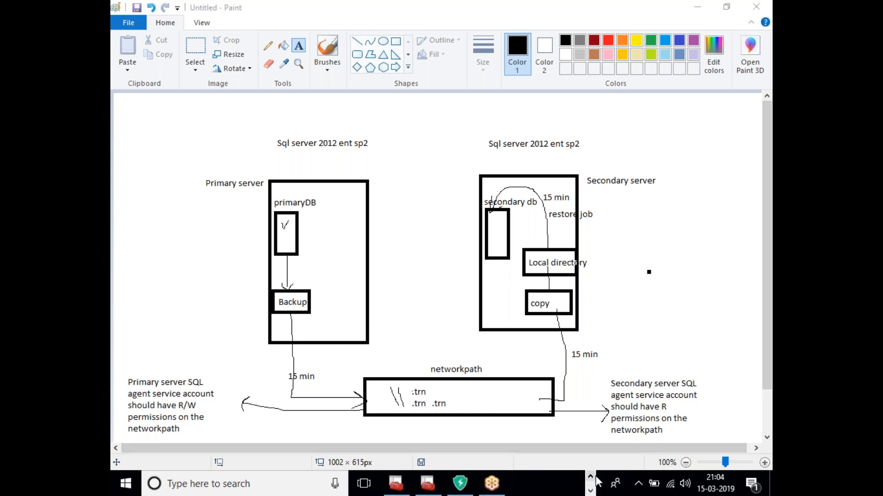
Step: Switch from the Paint diagram back to Management Studio showing SQL1 and SQL2
left_click(424, 483)
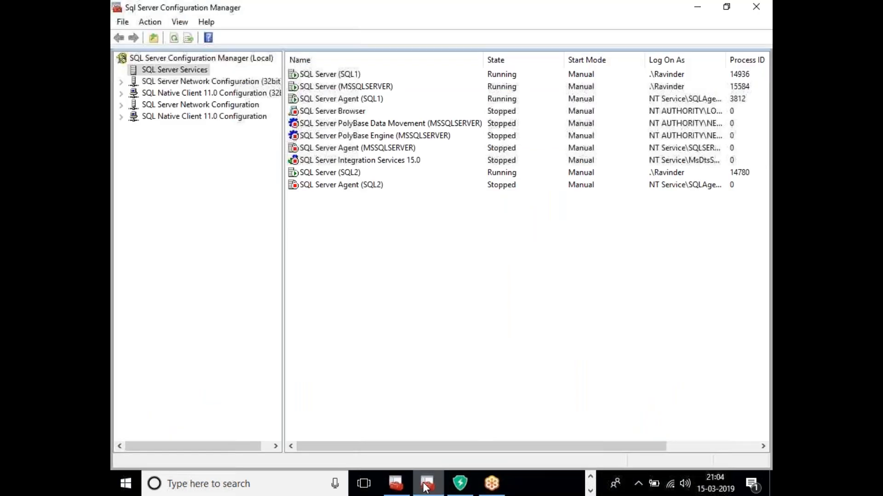
left_click(425, 486)
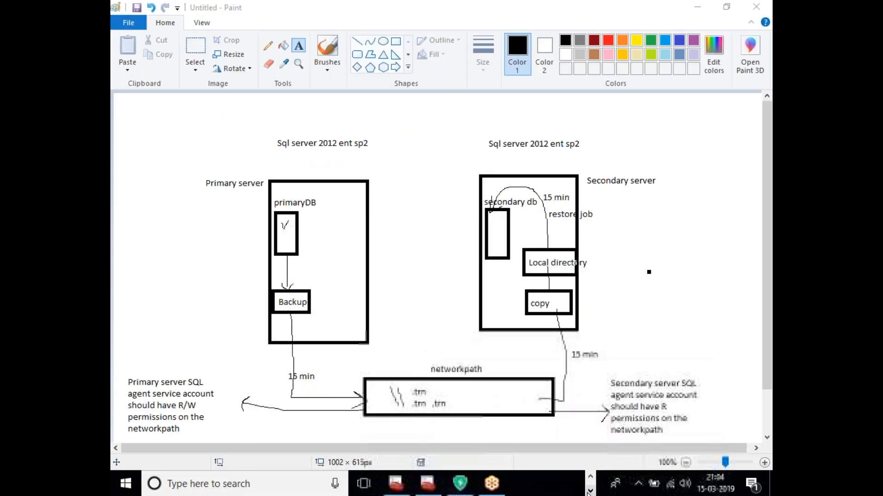
left_click(591, 479)
mouse_move(492, 491)
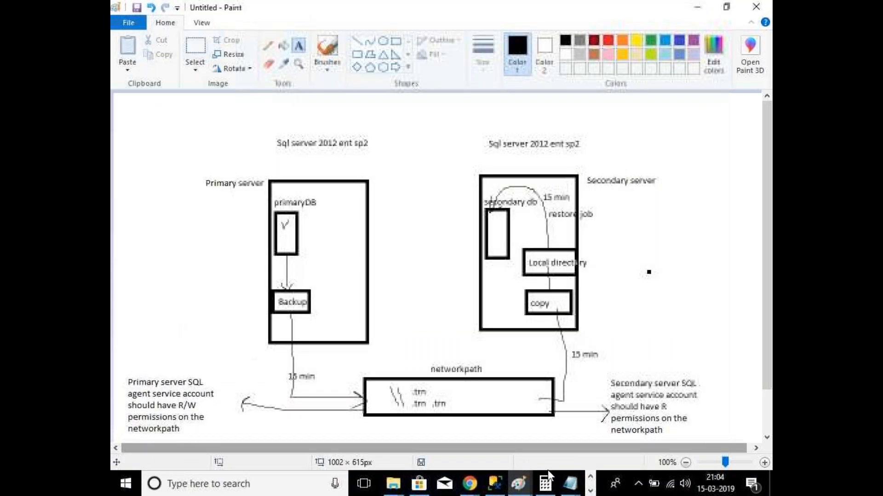
left_click(494, 483)
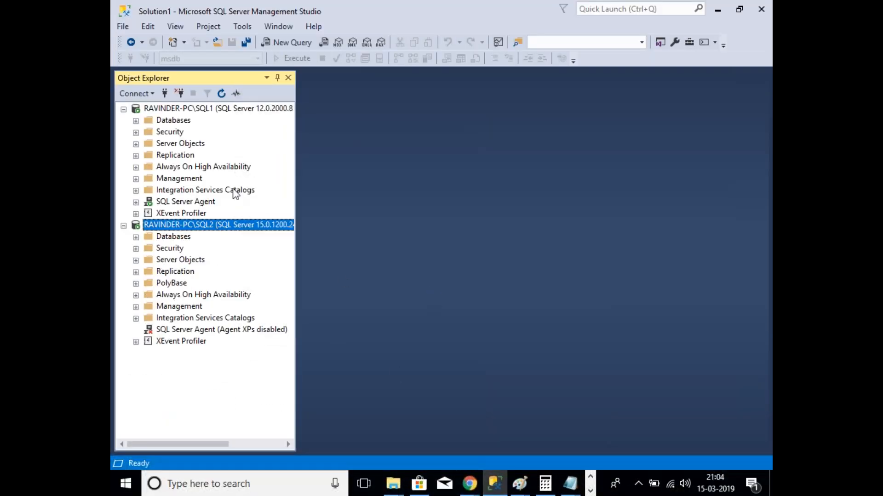
Step: Connect Object Explorer to the default RAVINDER-PC instance from a previously used server name, then select SQL1
left_click(164, 94)
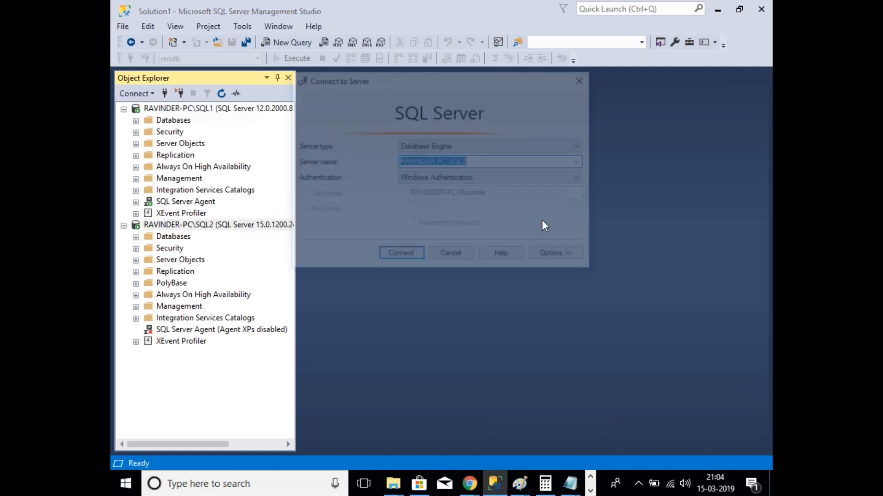
left_click(583, 163)
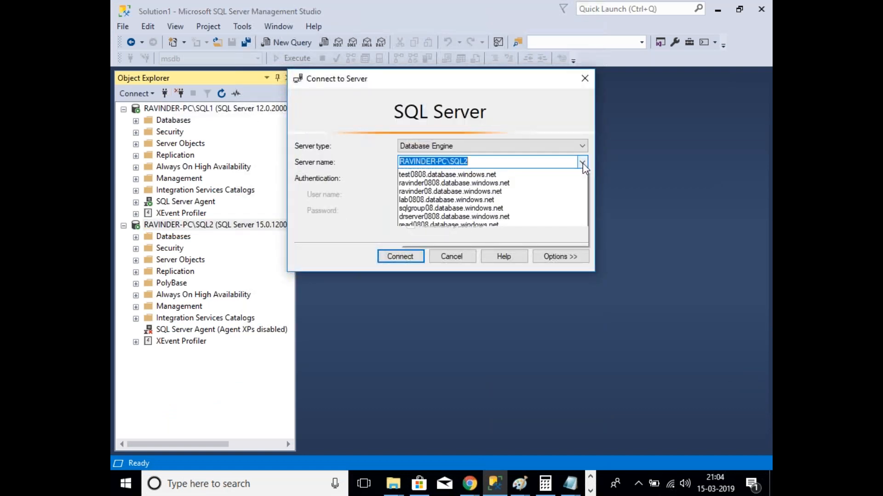
left_click(492, 191)
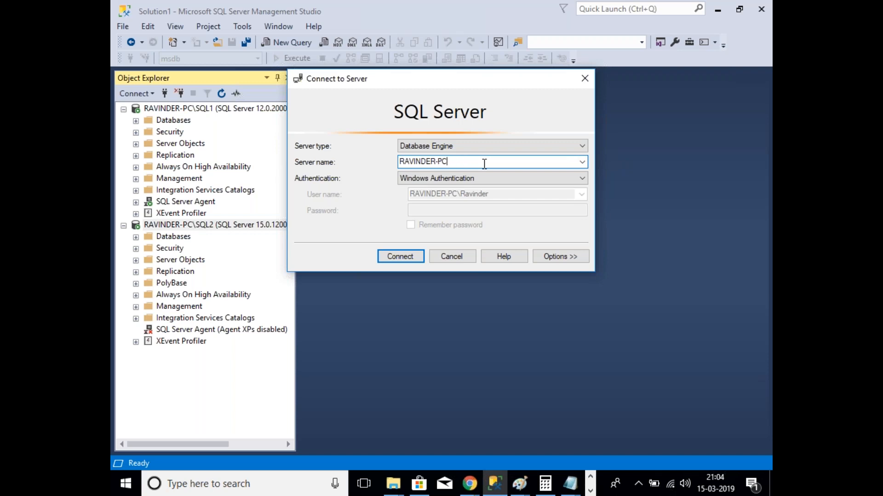
key("Return")
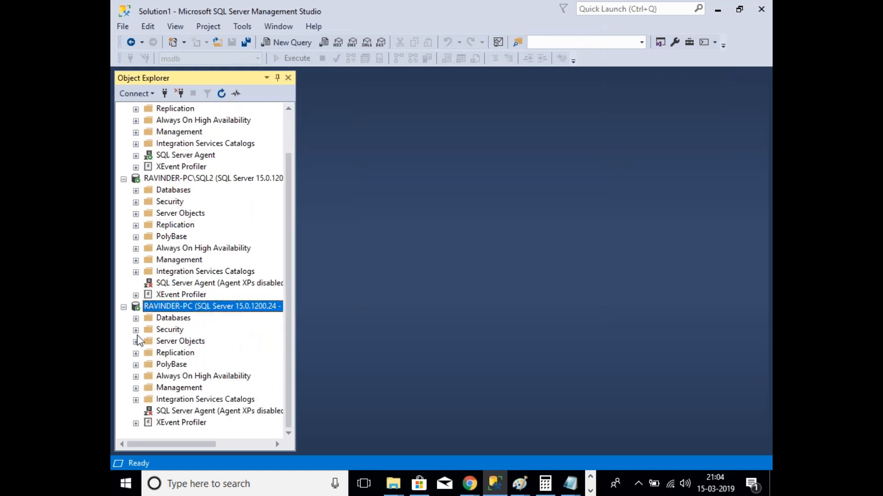
scroll(139, 341, "up", 1)
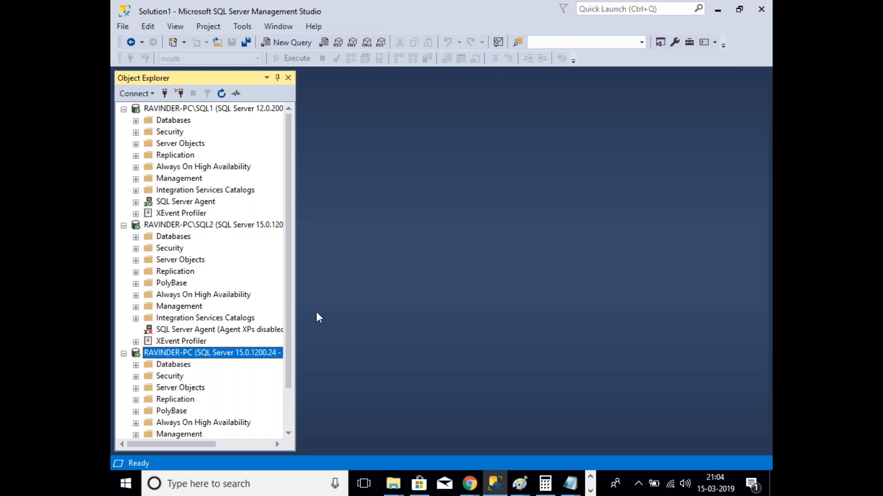
left_click(203, 109)
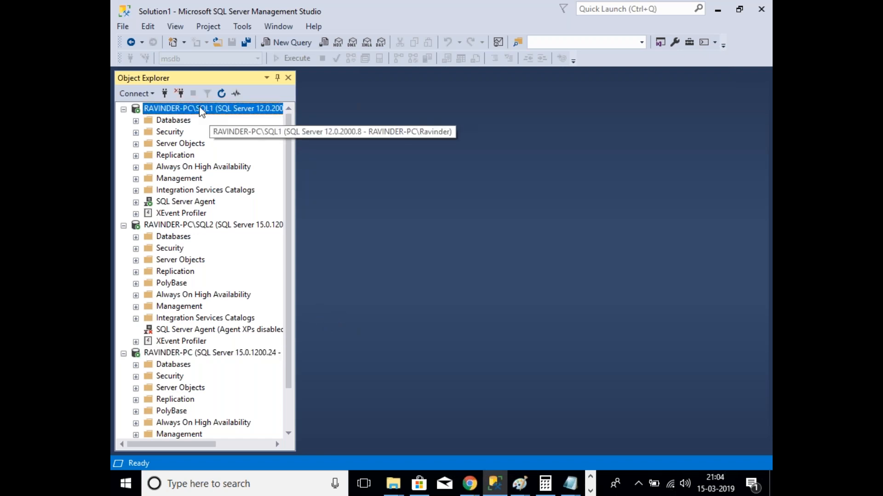
Step: Disconnect SQL1, widen the server tree, and bring SQL Server Configuration Manager forward
left_click(179, 93)
left_click_drag(303, 212, 362, 200)
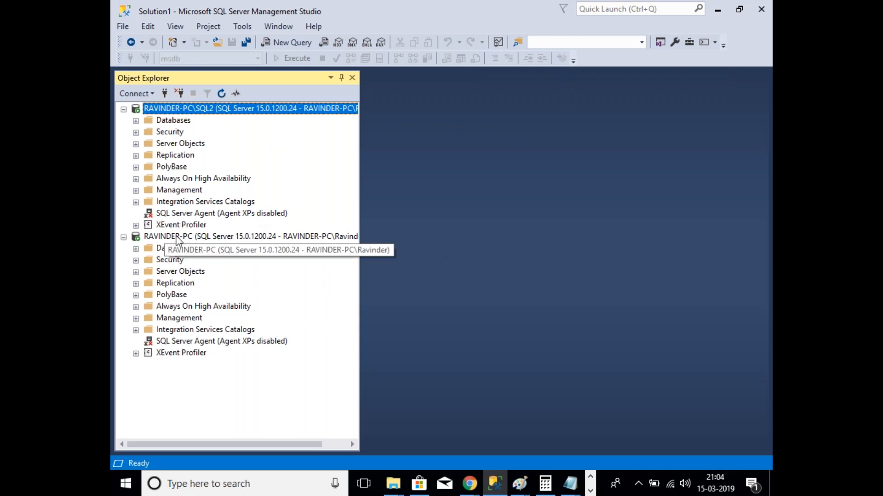
left_click(209, 214)
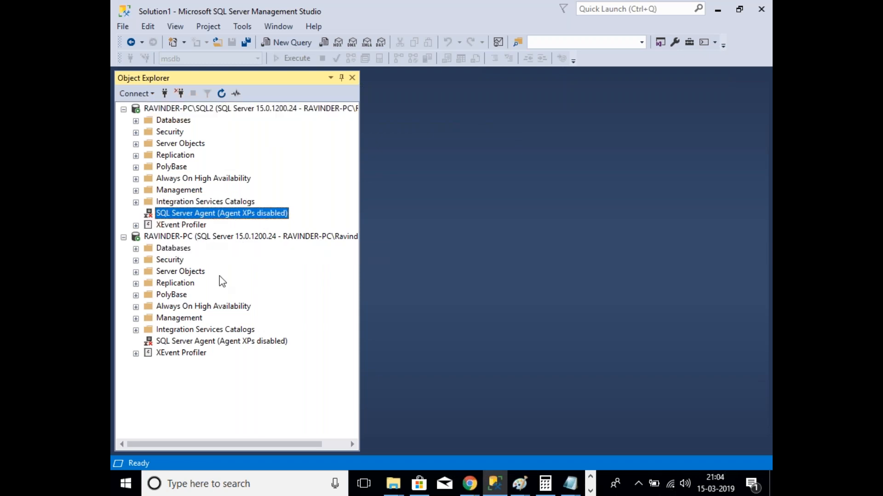
left_click(199, 341)
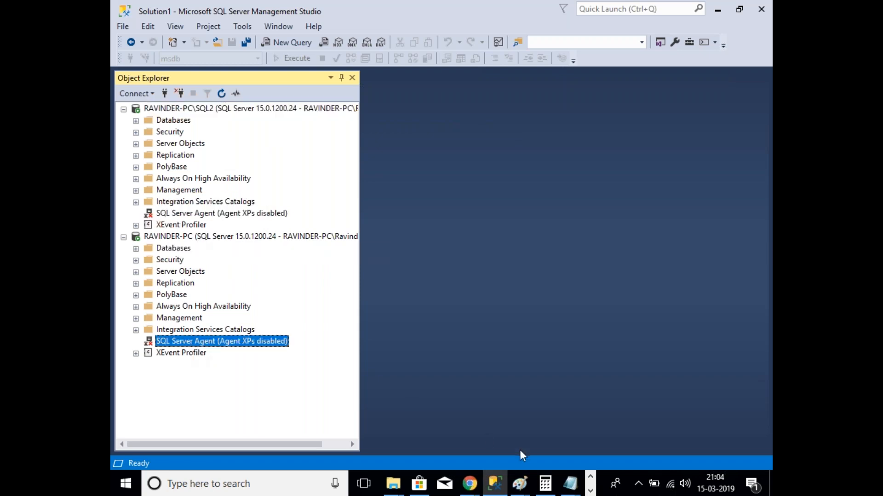
left_click(591, 491)
left_click(428, 484)
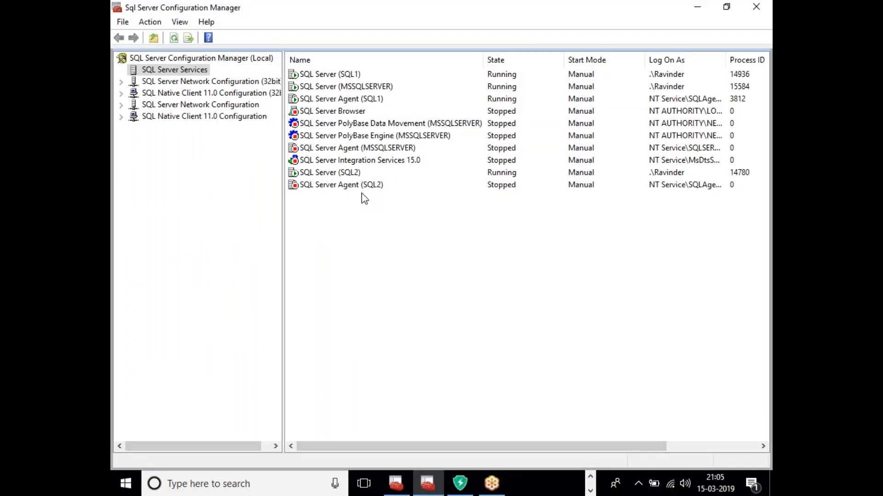
Step: Start the SQL Server Agent (SQL2) and SQL Server Agent (MSSQLSERVER) services, then return to Management Studio
right_click(347, 185)
left_click(368, 194)
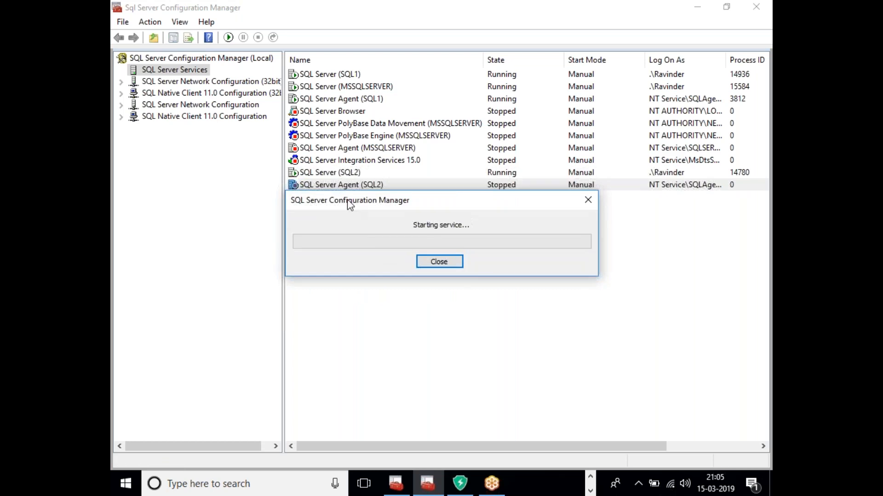
left_click(375, 148)
right_click(374, 149)
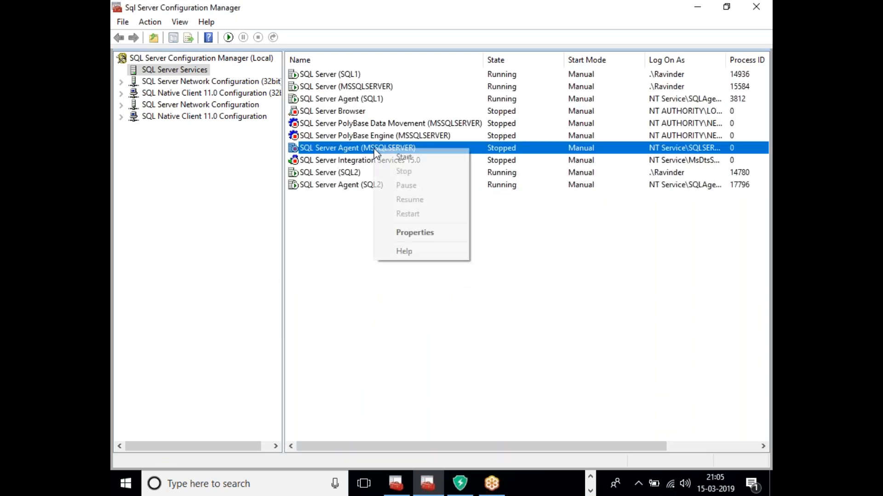
left_click(401, 157)
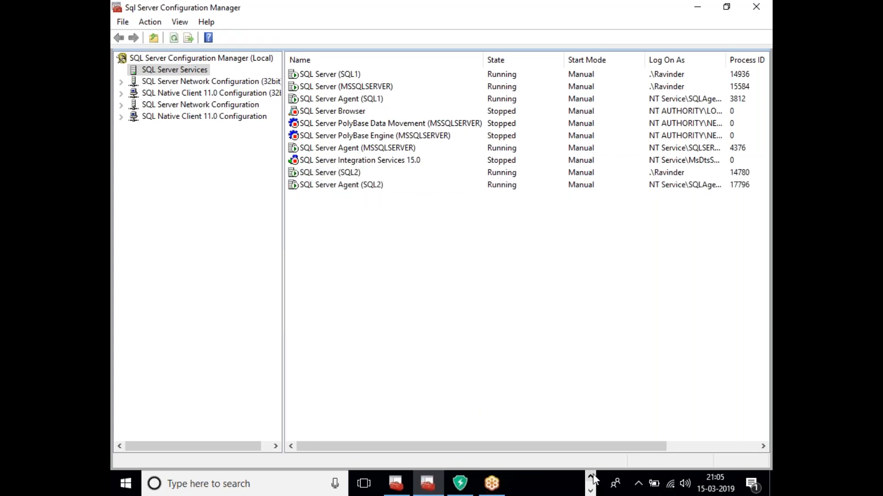
left_click(590, 491)
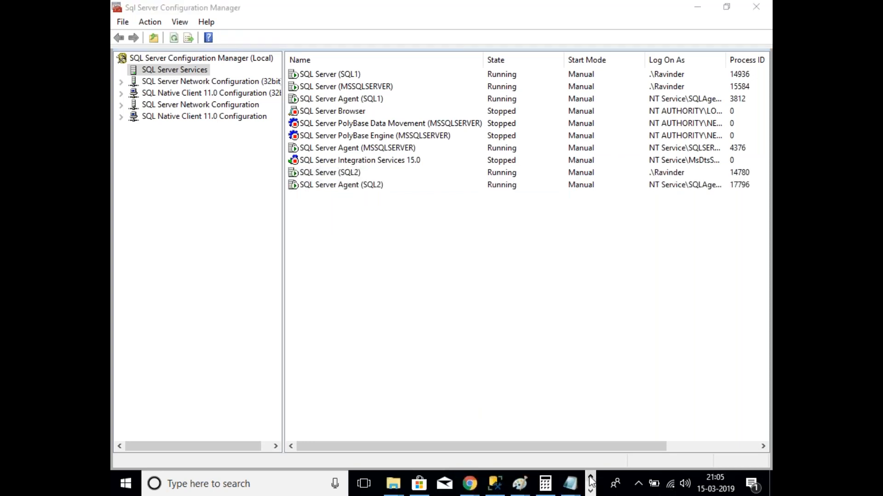
left_click(494, 484)
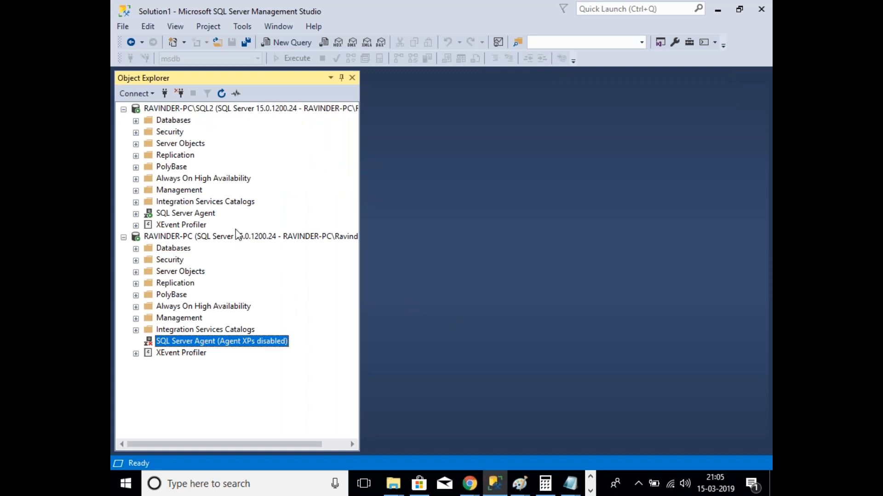
Step: Refresh Object Explorer and browse the agent and database nodes of SQL2 and the default instance
left_click(222, 93)
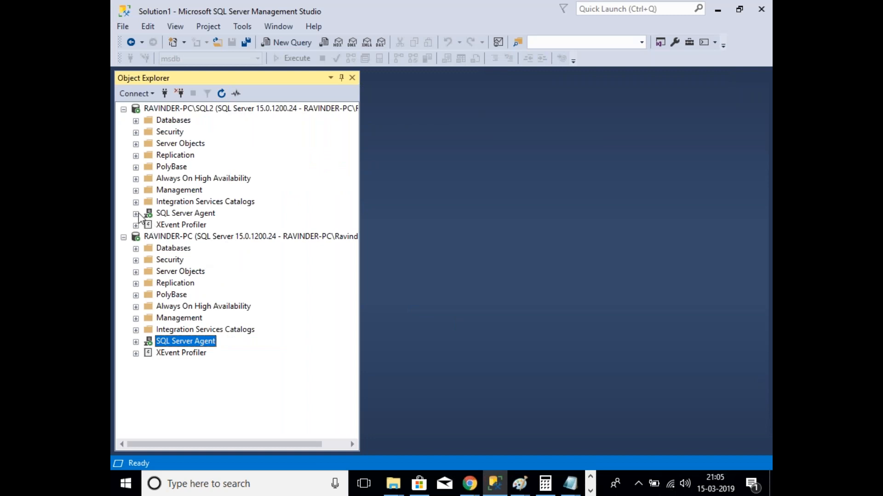
left_click(135, 342)
left_click(135, 342)
left_click(136, 121)
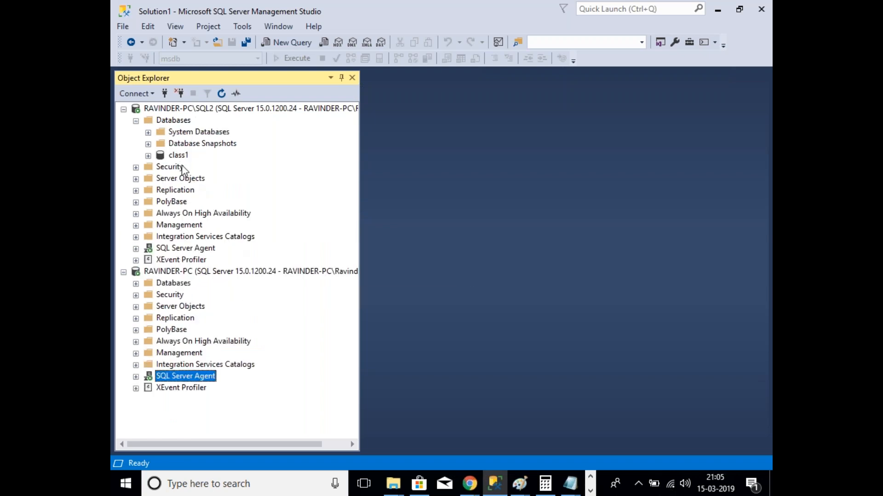
left_click(179, 156)
left_click(135, 121)
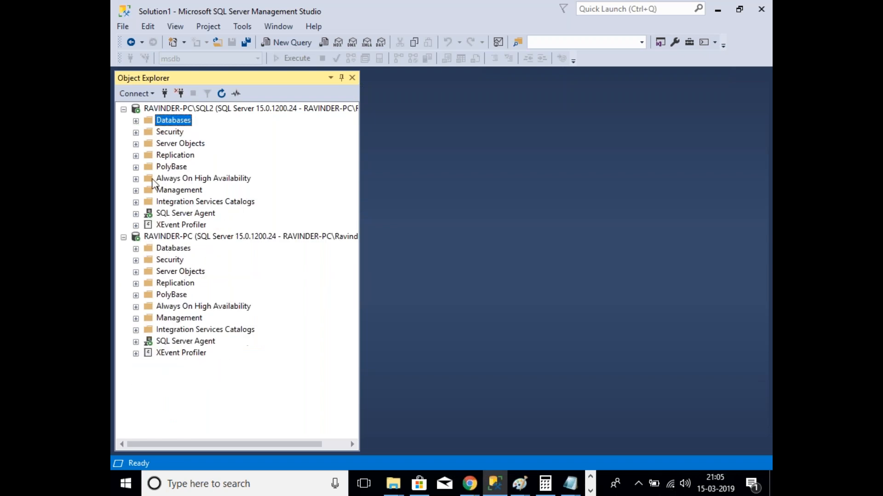
left_click(136, 249)
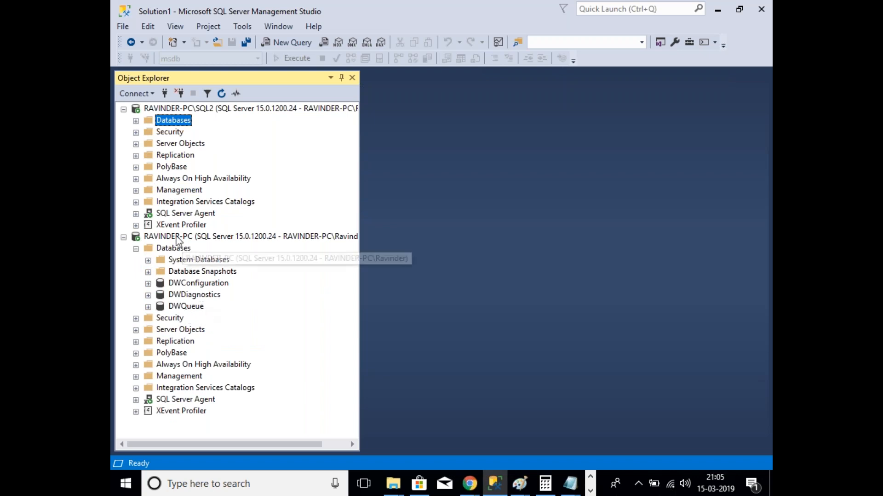
Step: Preview the top 1000 rows of class1's dbo.Student table, then open a new query on SQL2
left_click(136, 120)
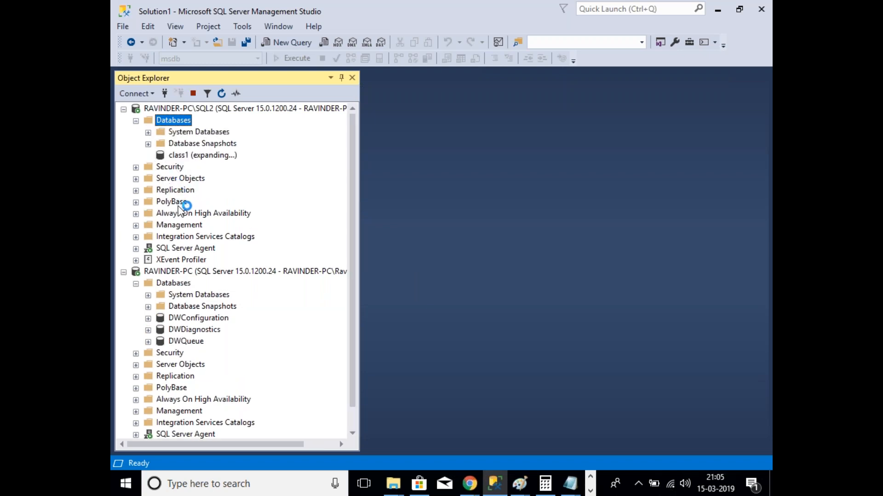
left_click(160, 168)
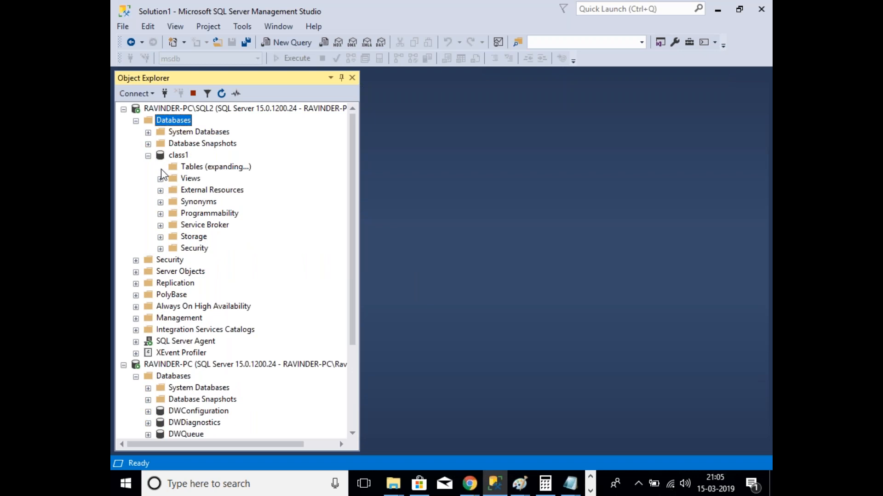
left_click(222, 227)
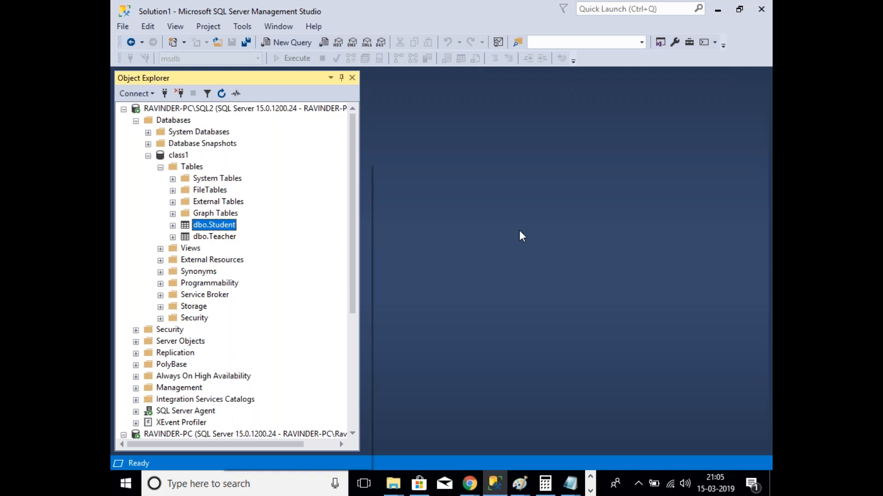
left_click(307, 199)
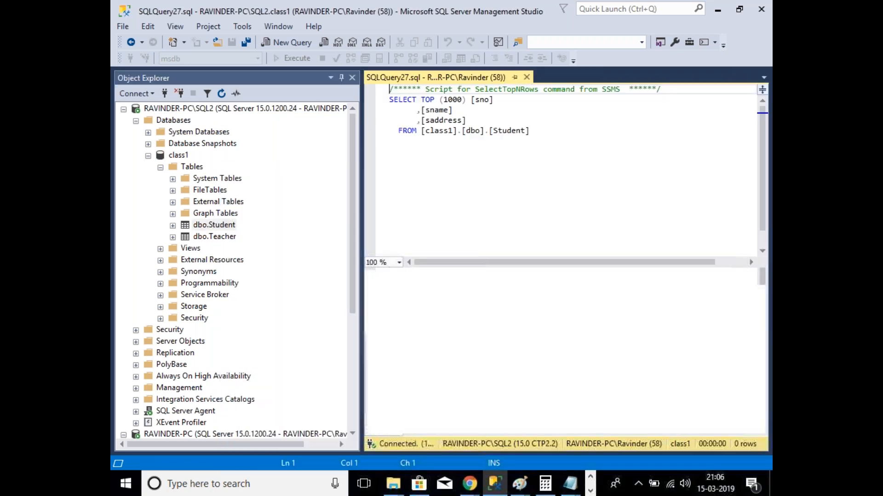
left_click(527, 77)
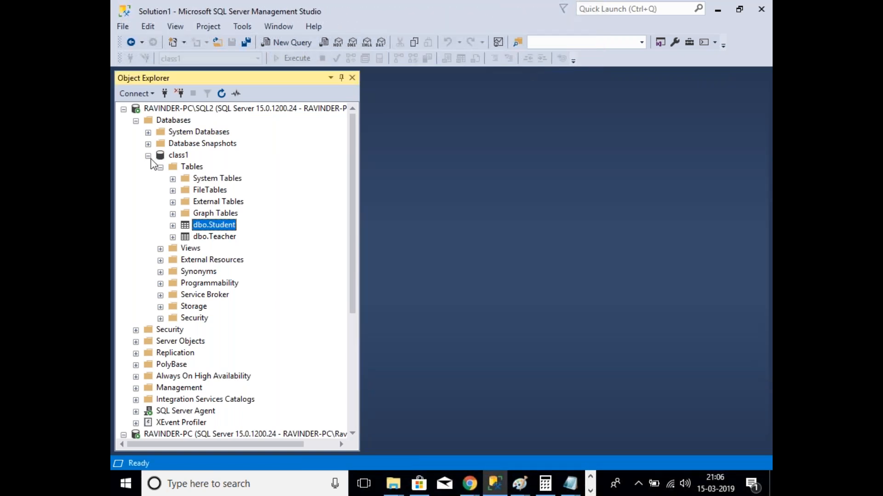
left_click(148, 156)
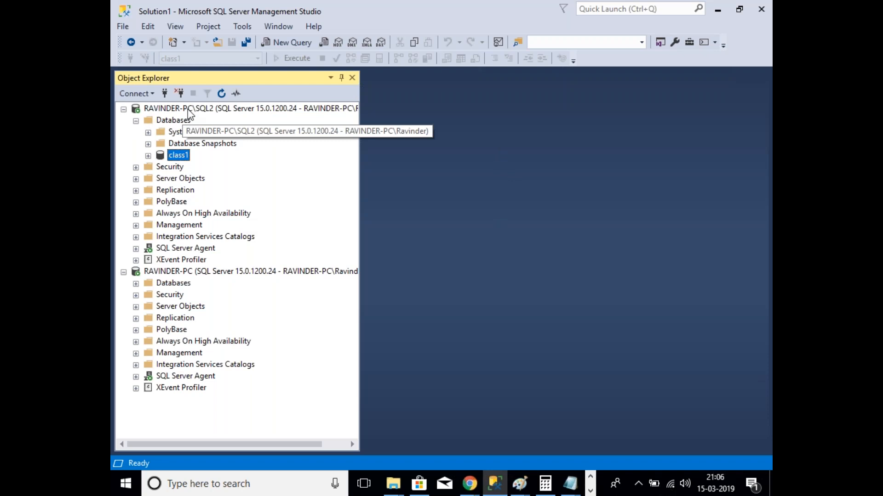
left_click(136, 283)
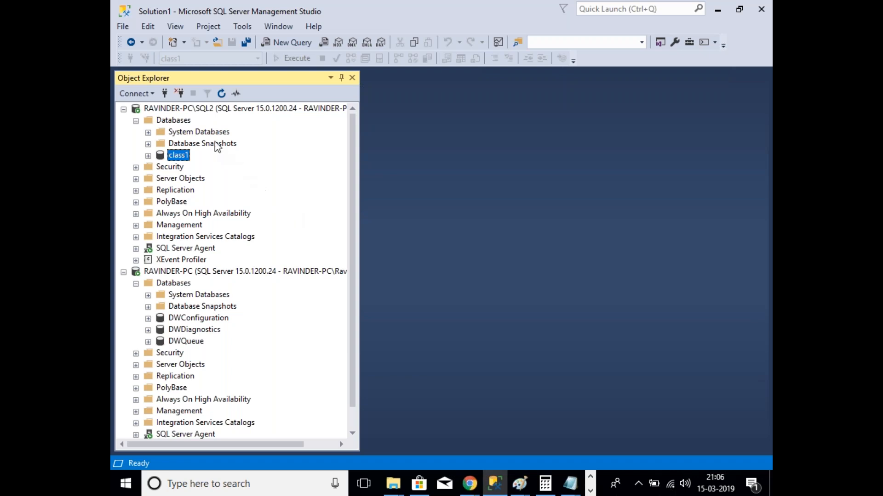
right_click(193, 111)
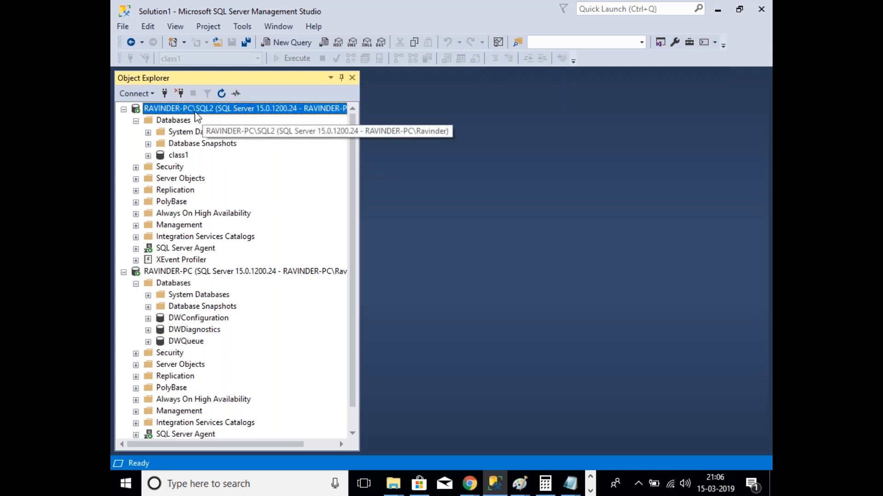
left_click(235, 167)
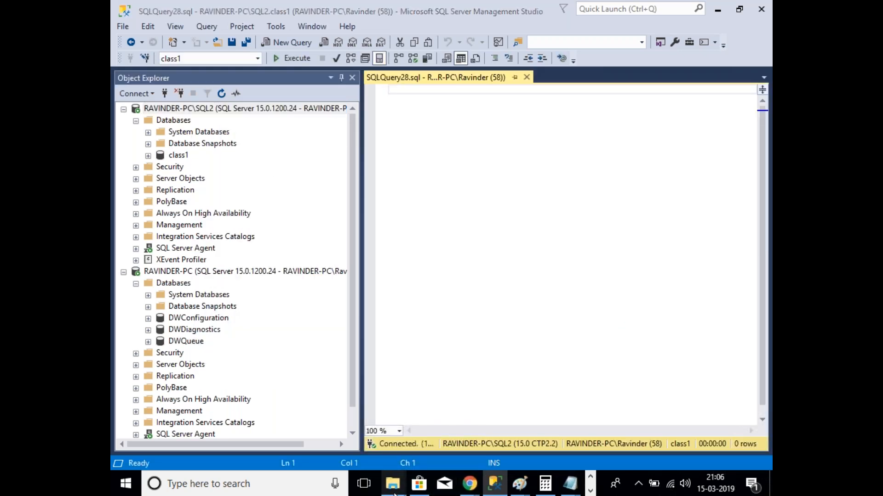
Step: Close the Data (E:), data, Data, Latest SQL server vedios and Share documents Explorer windows
mouse_move(394, 492)
left_click(210, 385)
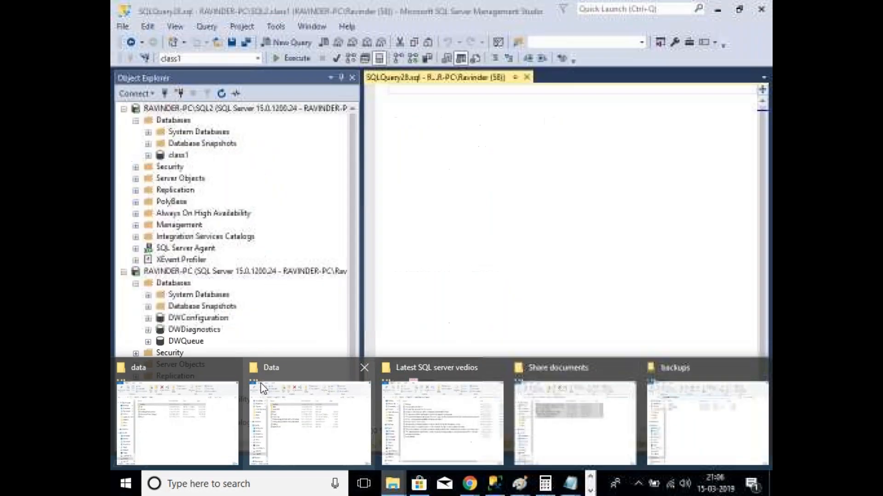
left_click(232, 367)
left_click(247, 366)
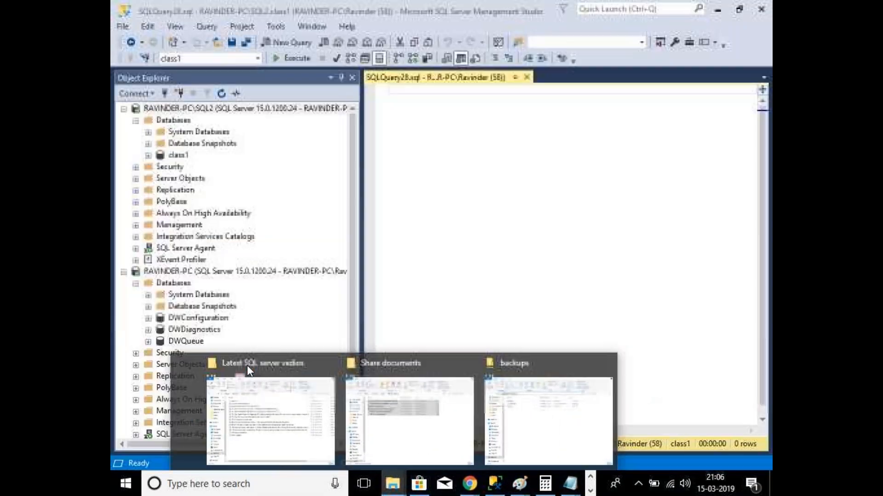
left_click(308, 363)
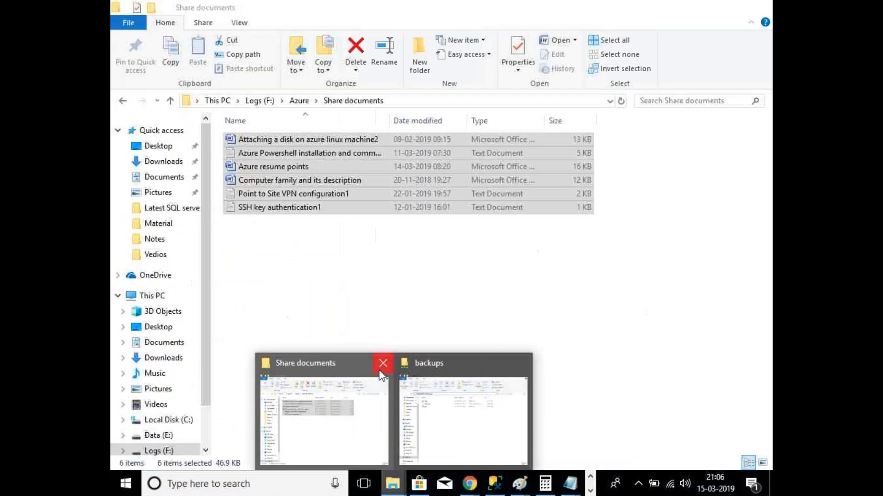
left_click(380, 365)
Step: Permanently delete all three files in \\RAVINDER-PC\backups and select the share's path for copying
left_click(416, 433)
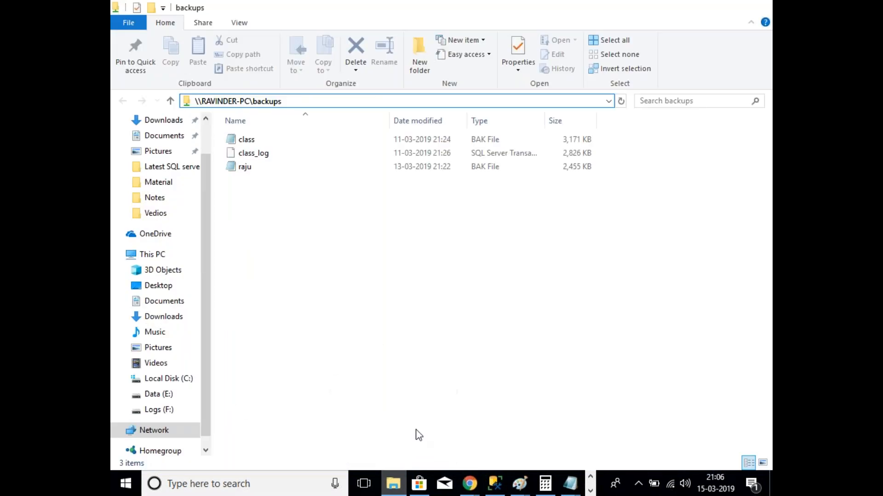
left_click(374, 104)
left_click(253, 181)
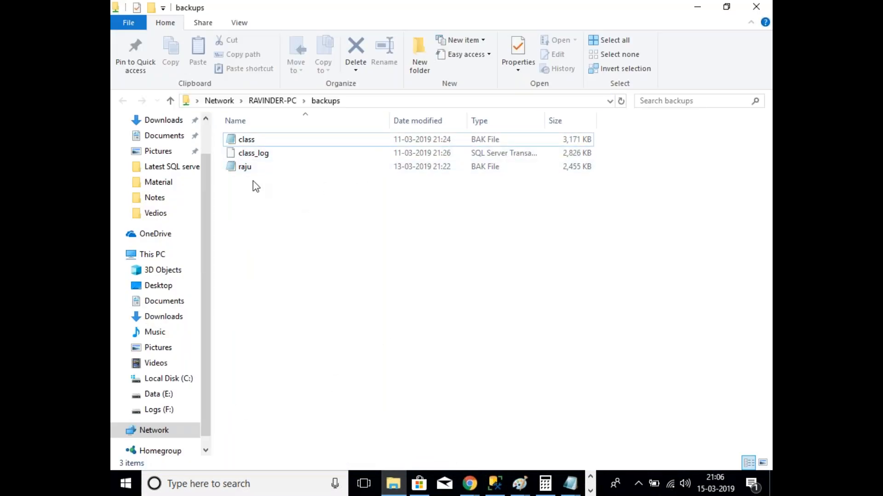
left_click(247, 170)
key("ctrl+a")
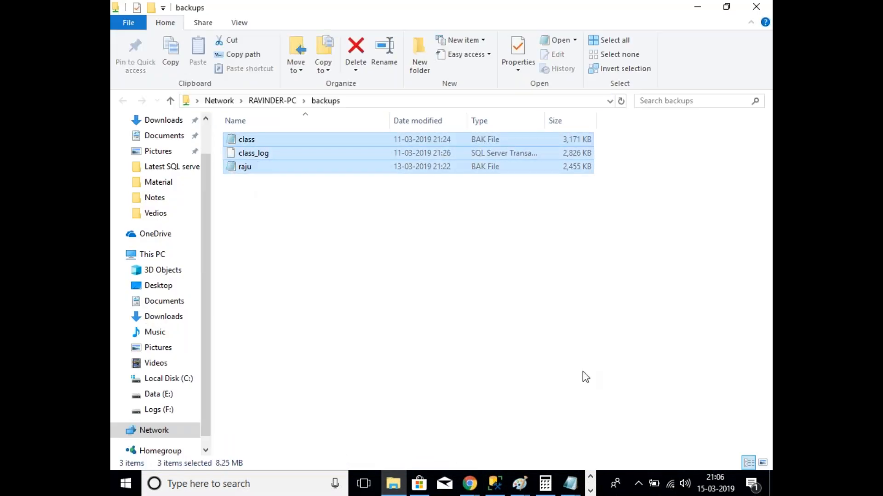
key("shift+Delete")
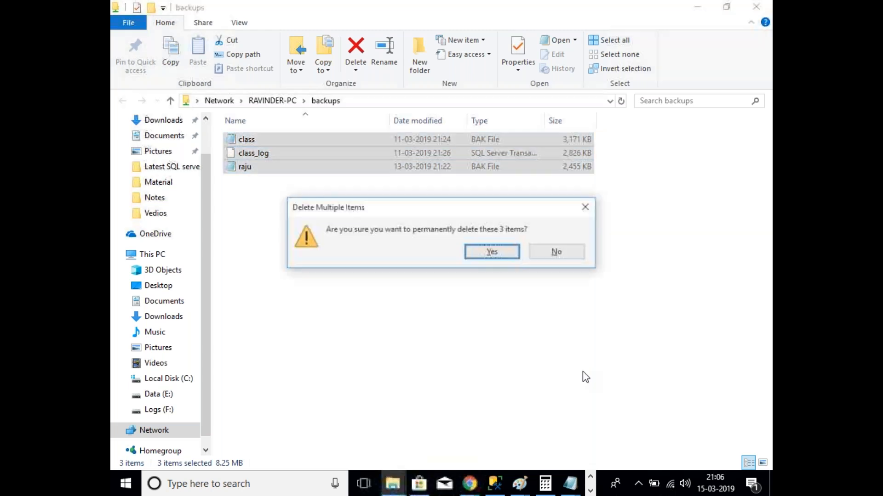
key("Return")
left_click(363, 101)
key("ctrl+c")
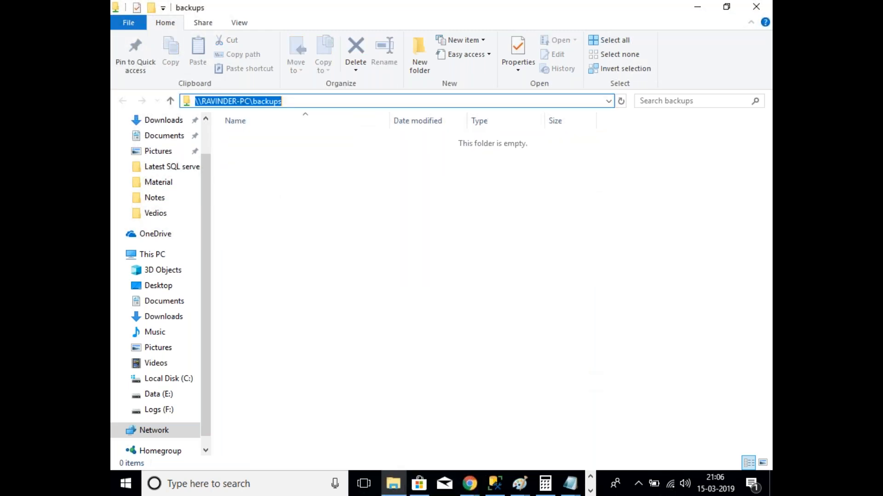
Step: Run BACKUP DATABASE class1 TO DISK='\\RAVINDER-PC\backups\class.bak' WITH STATS, COMPRESSION
left_click(496, 483)
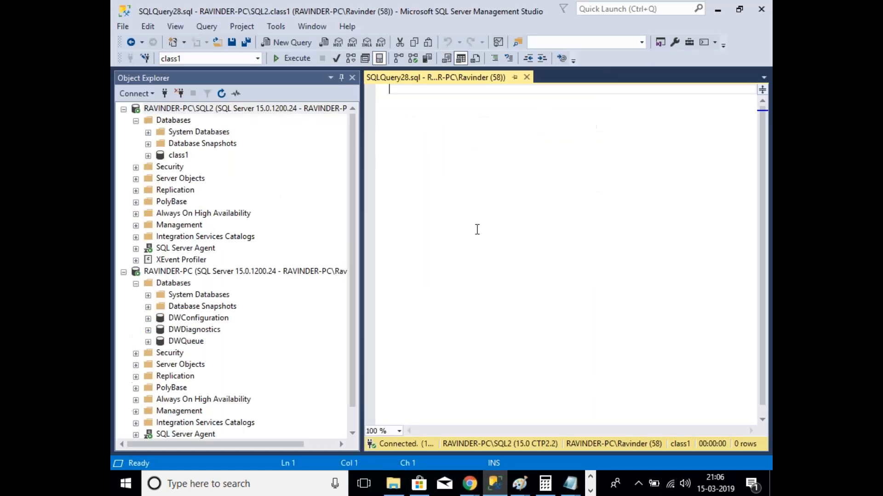
type("kup database class1")
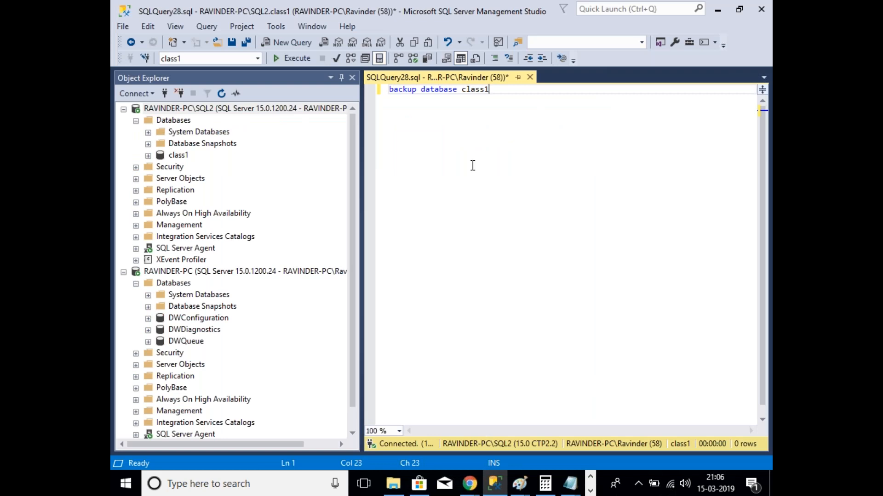
type(" to disk=")
type("'\\RAVINDER-PC\\backups'")
key("Left")
key("ctrl+v")
type("\\")
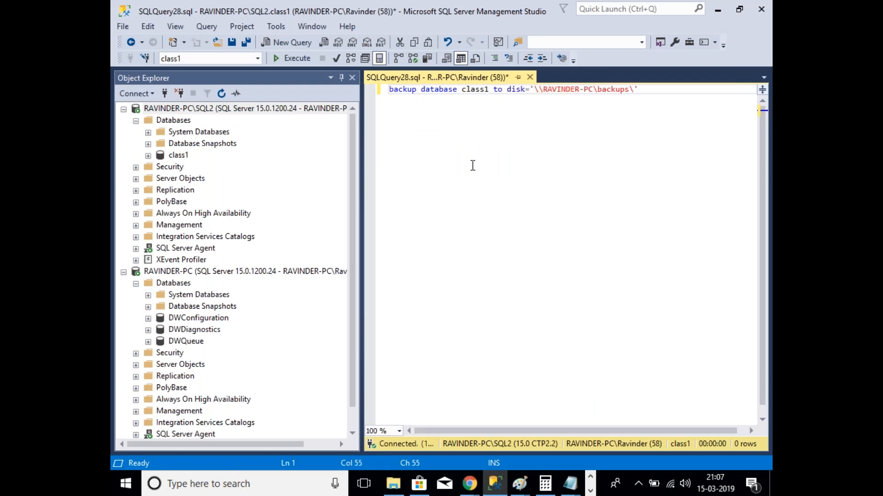
type("class.bak")
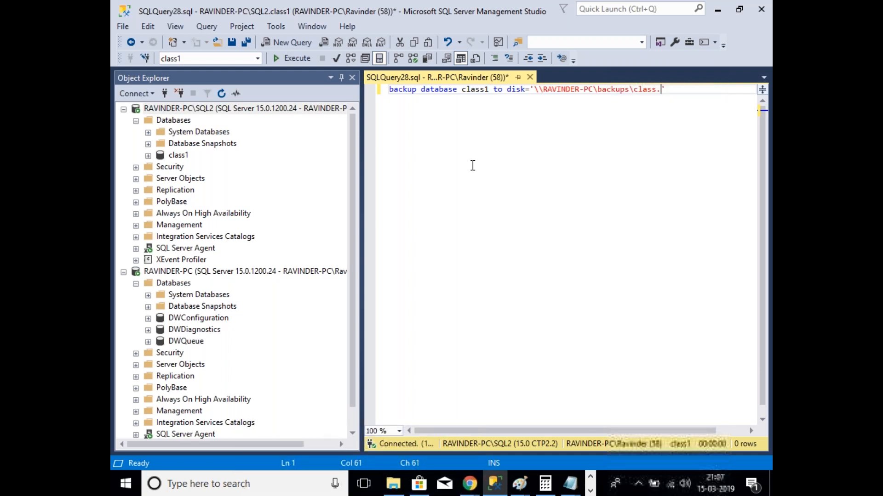
left_click(697, 96)
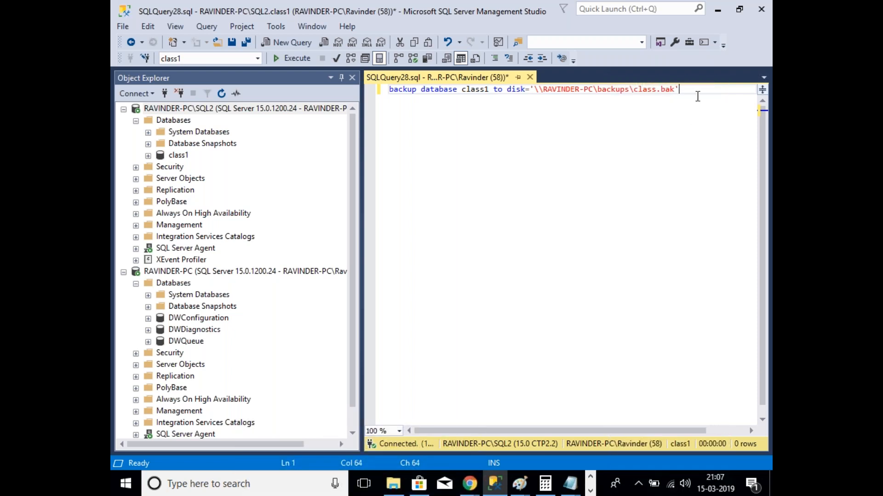
key("Return")
type("with st")
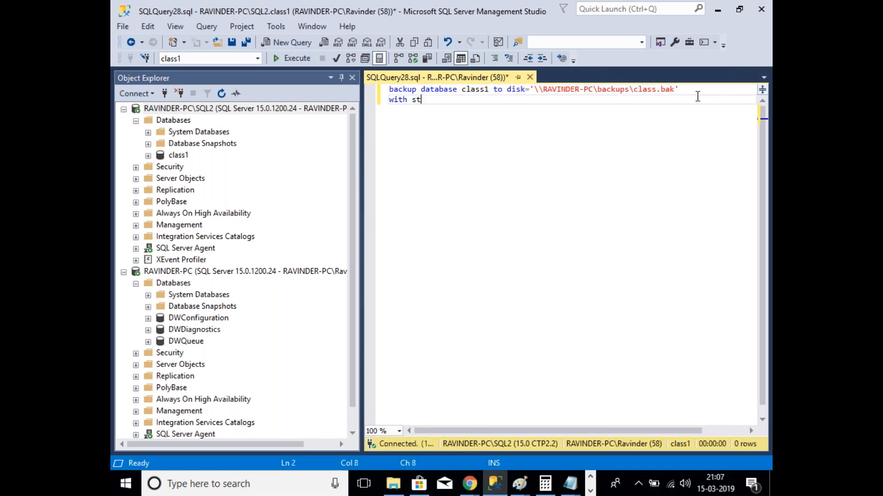
type("ats,compression")
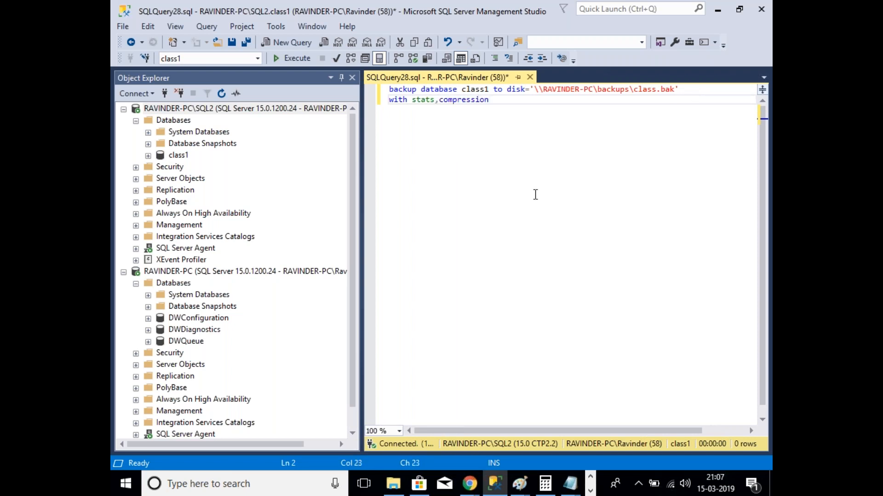
key("F5")
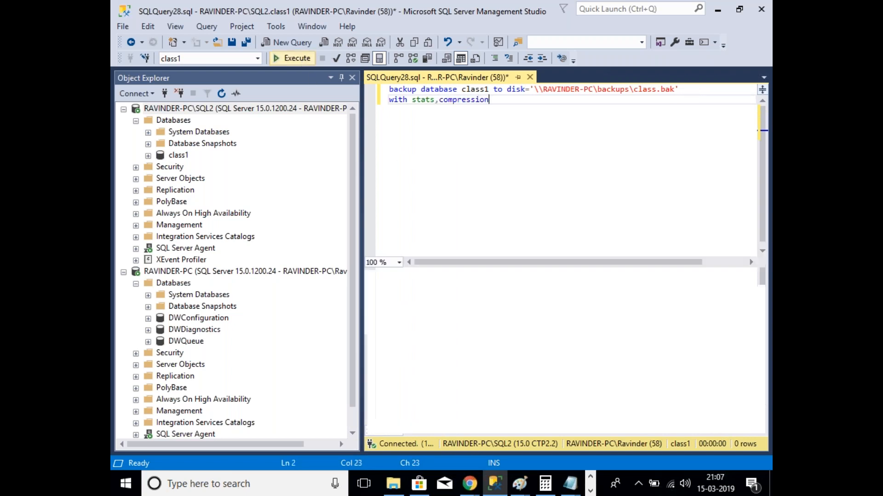
left_click(455, 283)
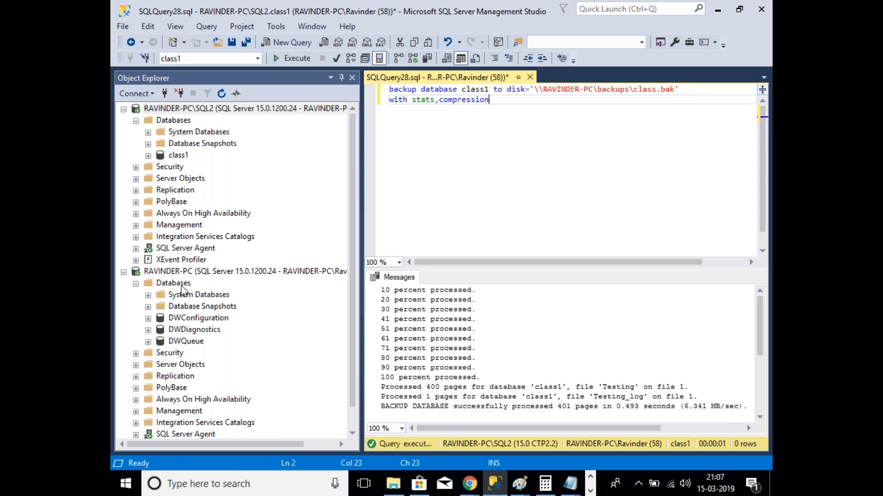
right_click(181, 286)
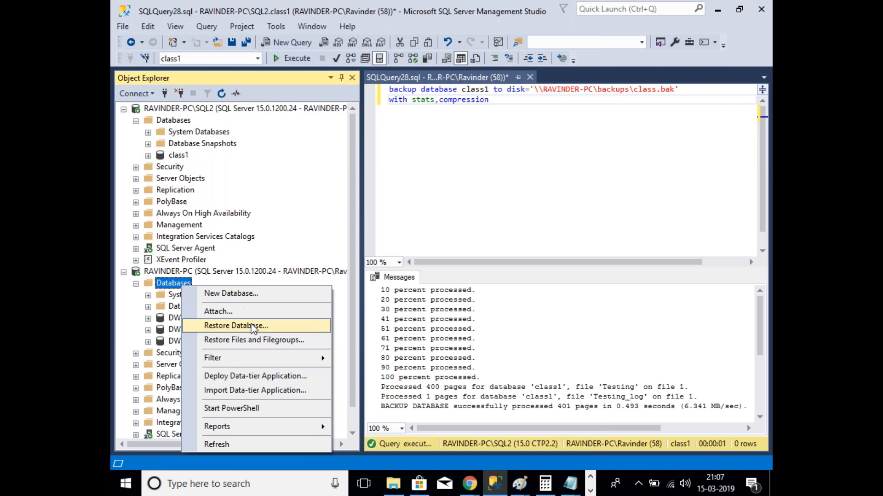
Step: Start restoring a database named Class1 on RAVINDER-PC and add a backup device
left_click(216, 325)
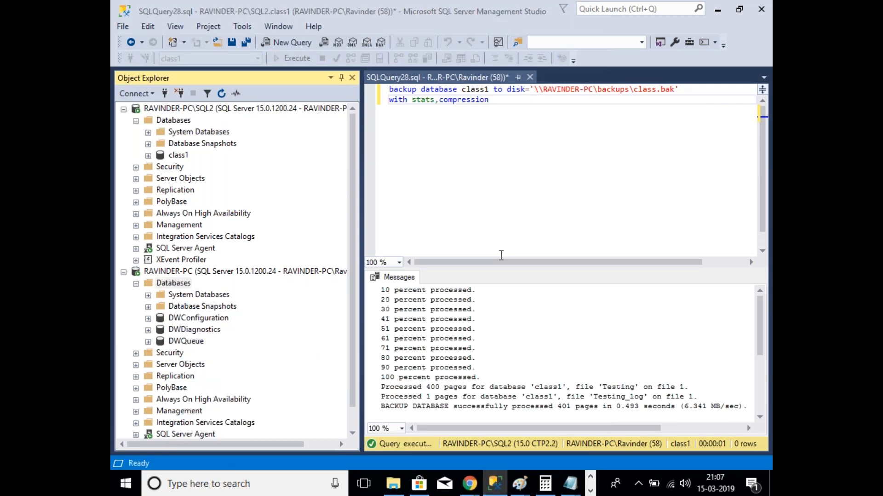
type("Class1")
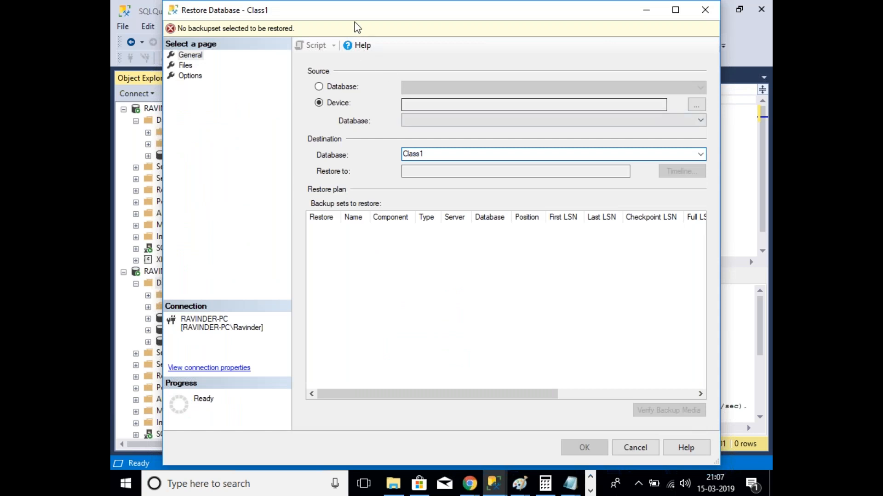
left_click_drag(353, 18, 334, 57)
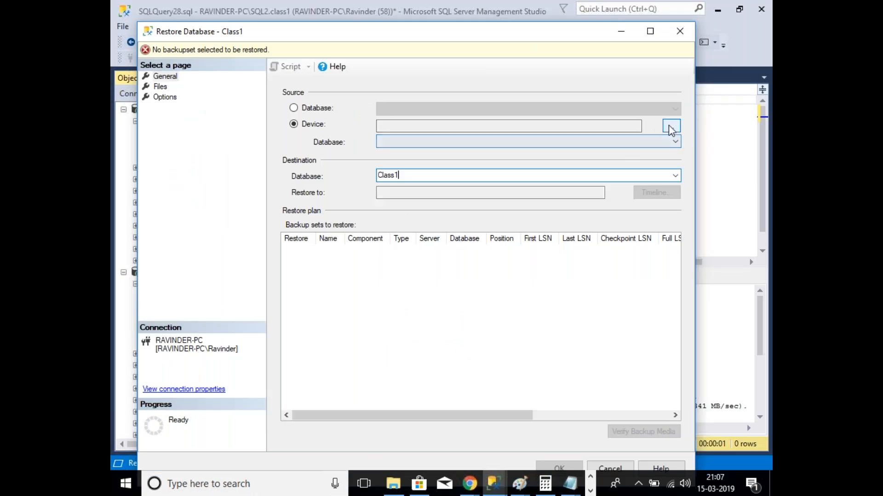
left_click(670, 126)
left_click(547, 222)
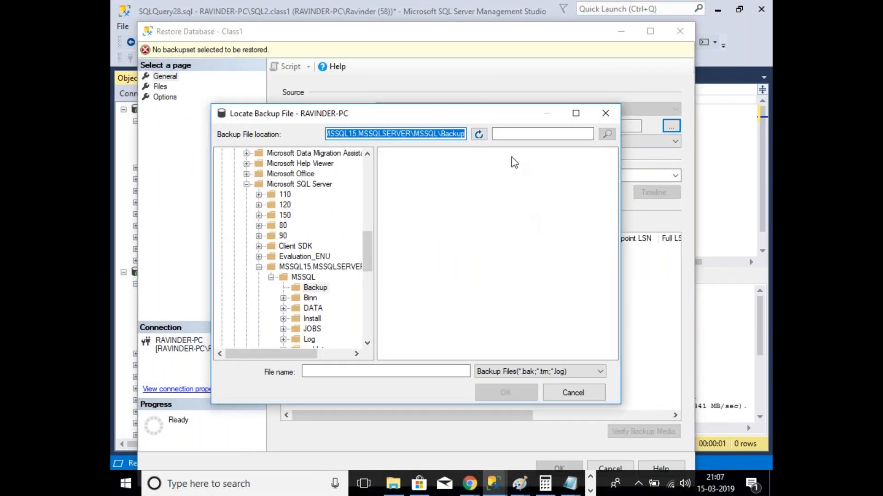
Step: Cancel the Locate Backup File browser and bring the backups folder window forward
left_click(394, 372)
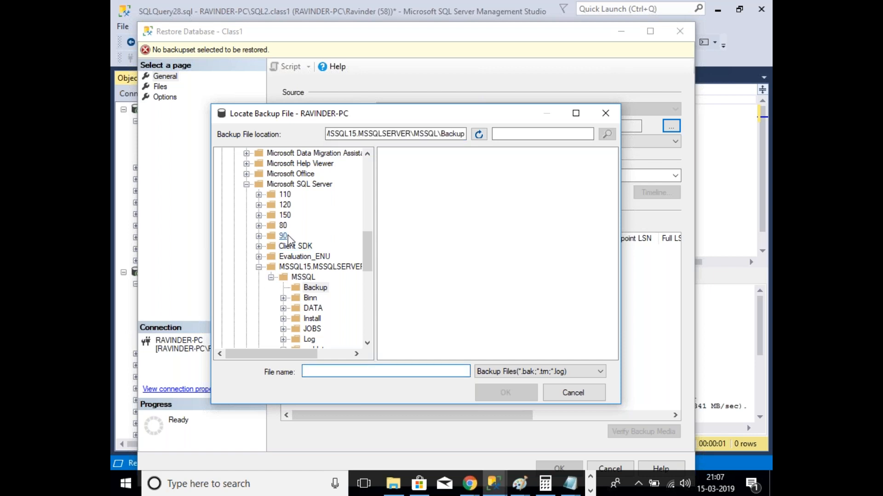
left_click(573, 398)
left_click(539, 226)
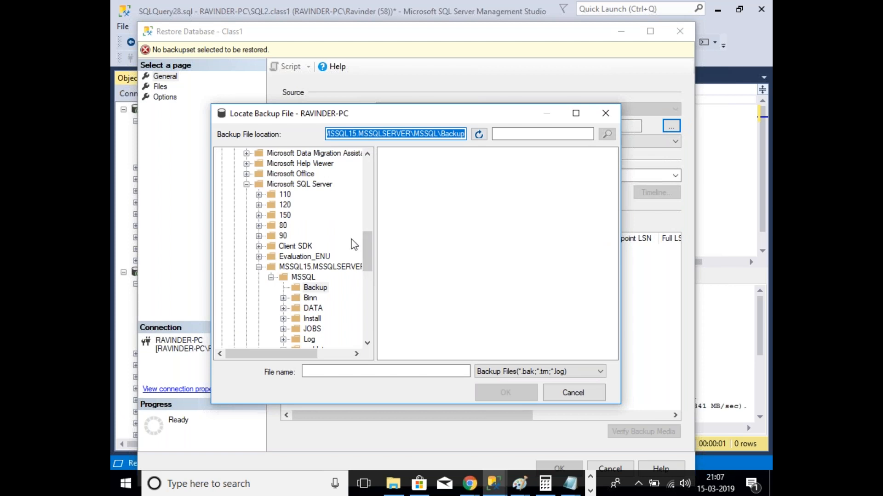
scroll(354, 244, "down", 1)
scroll(354, 244, "down", 5)
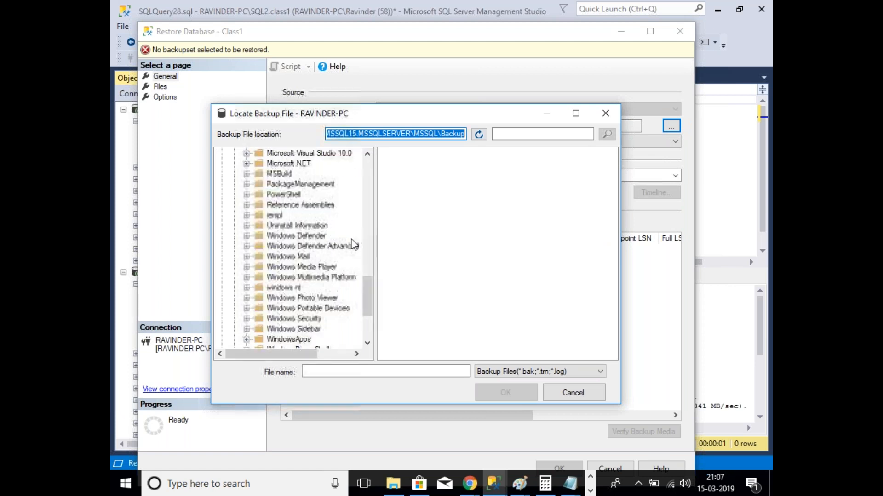
scroll(354, 245, "up", 15)
left_click(583, 396)
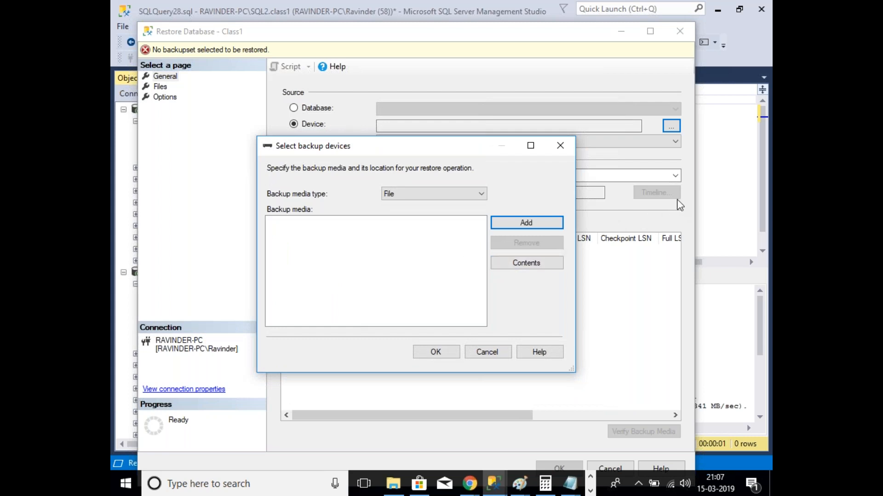
left_click(393, 484)
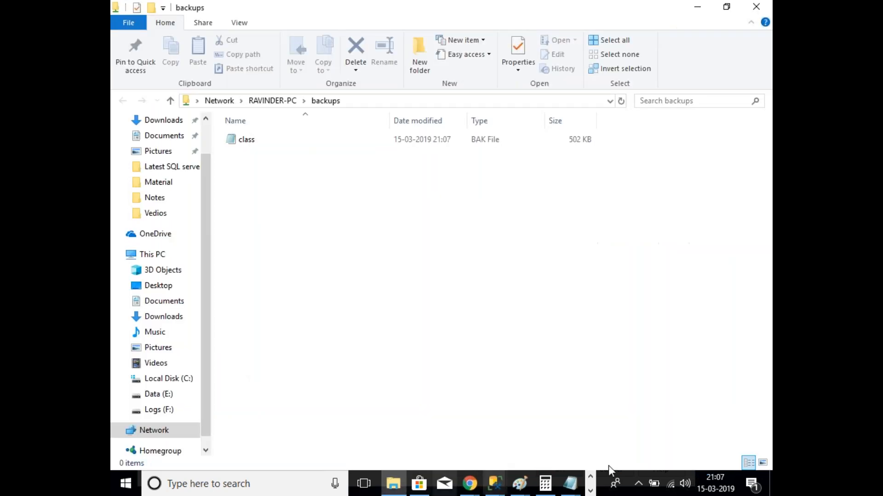
Step: Copy the backups share path and paste it as the new backup file name in Management Studio
left_click(404, 102)
key("ctrl+c")
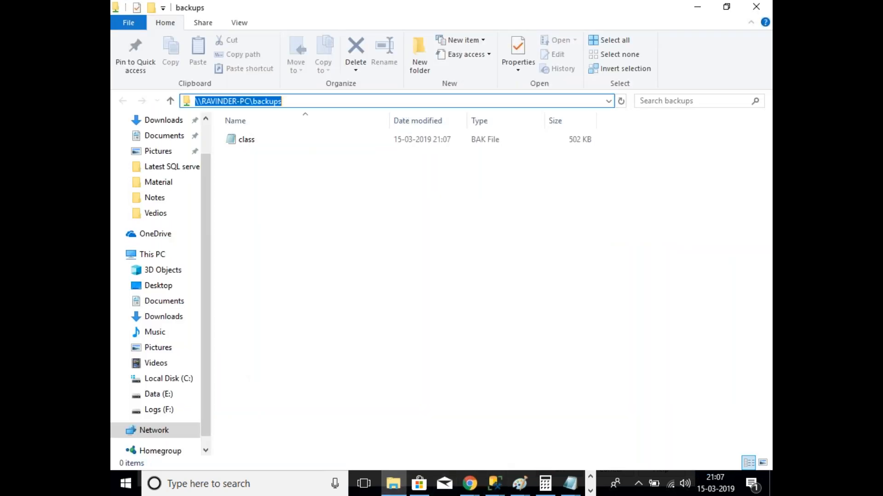
left_click(501, 491)
left_click(628, 413)
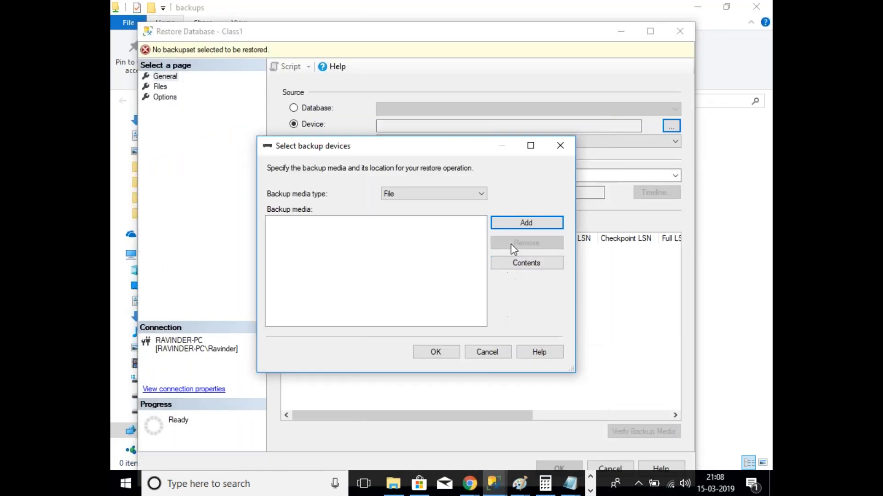
left_click(518, 226)
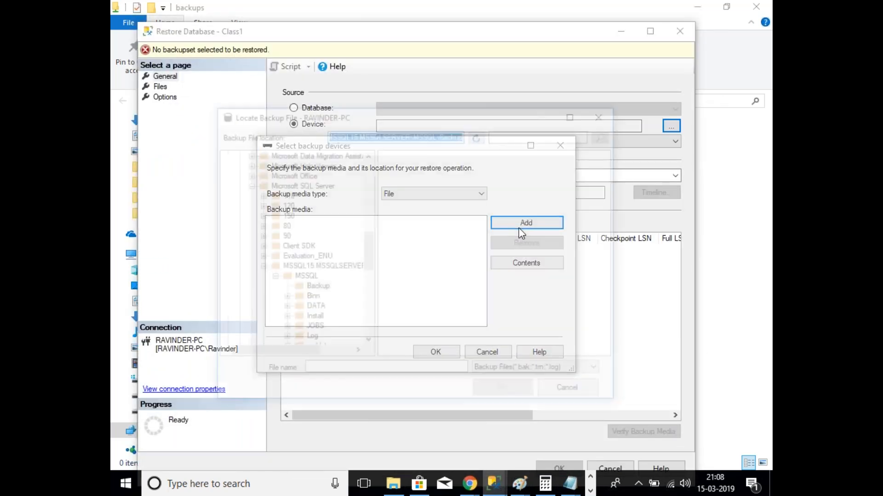
key("ctrl+v")
type("\\")
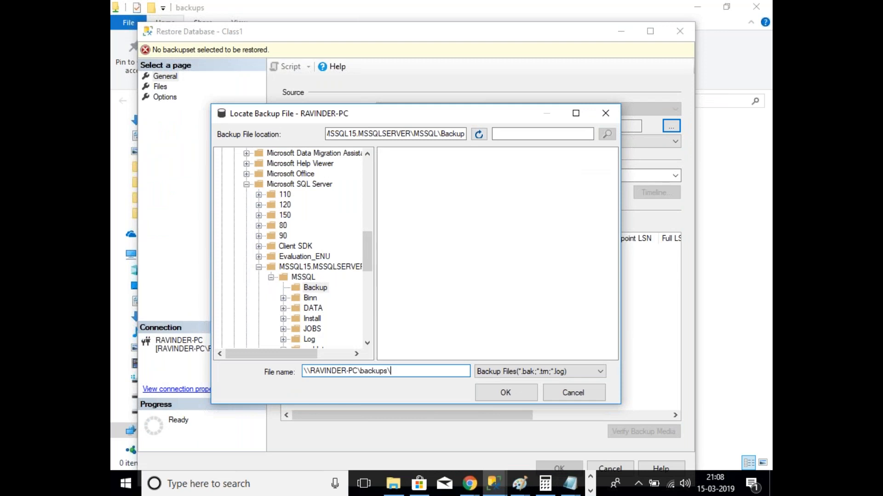
Step: Complete the file name as \\RAVINDER-PC\backups\class.bak and confirm it as the restore device
left_click(394, 488)
left_click(397, 491)
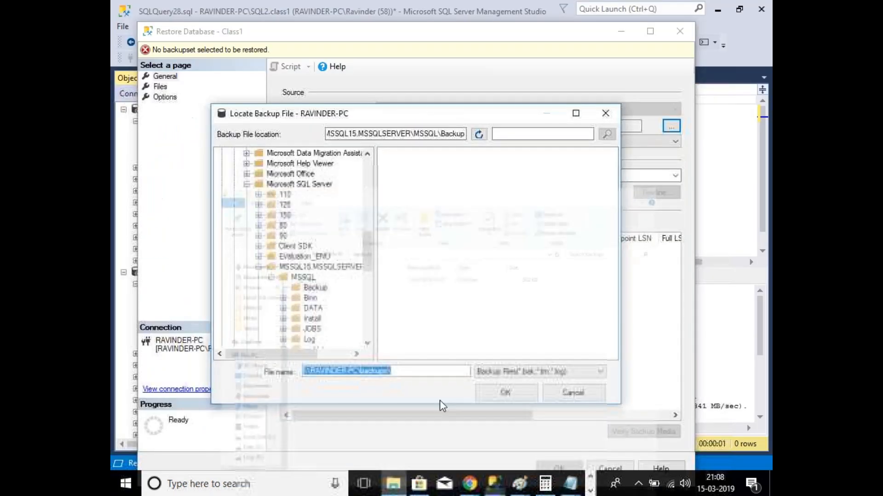
left_click(434, 371)
type("class.bak")
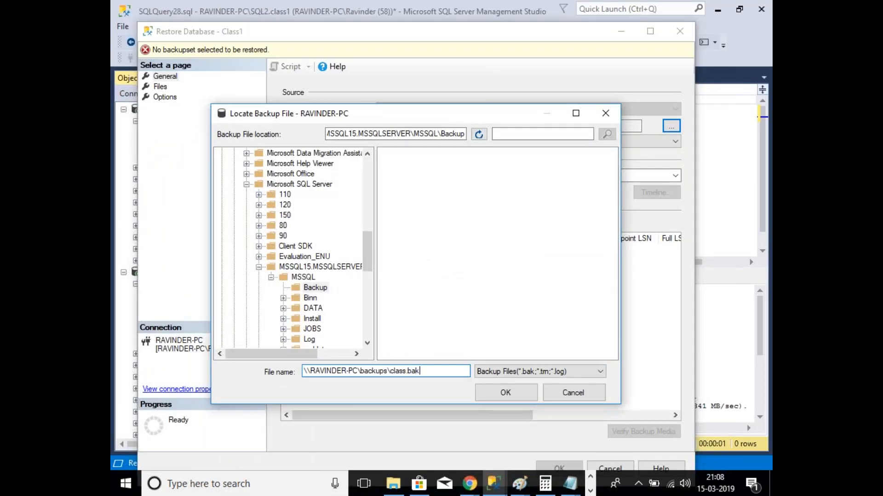
left_click(514, 396)
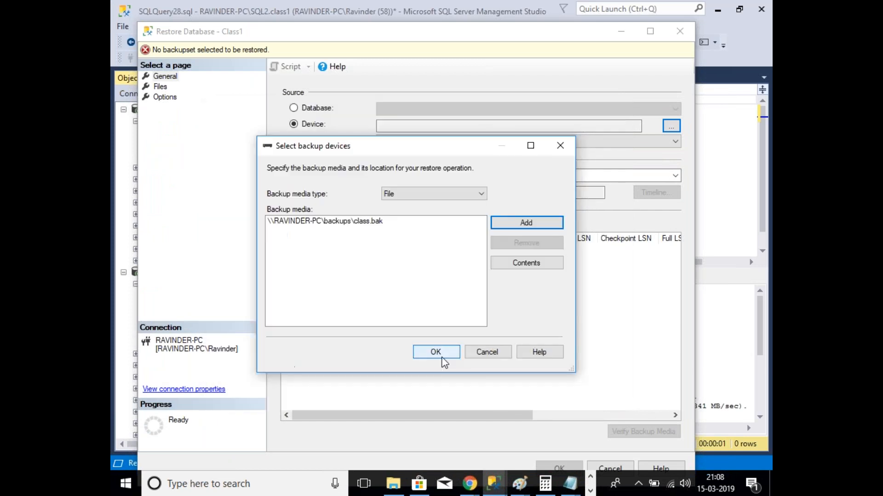
left_click(439, 354)
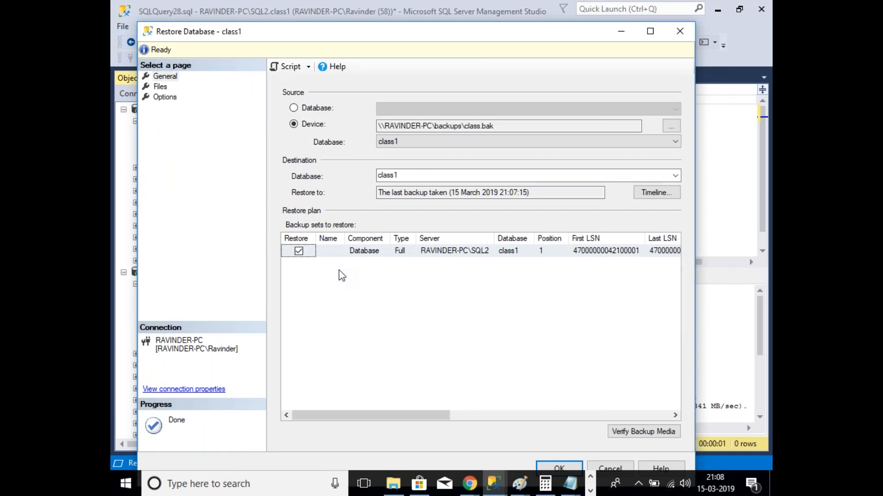
left_click(159, 86)
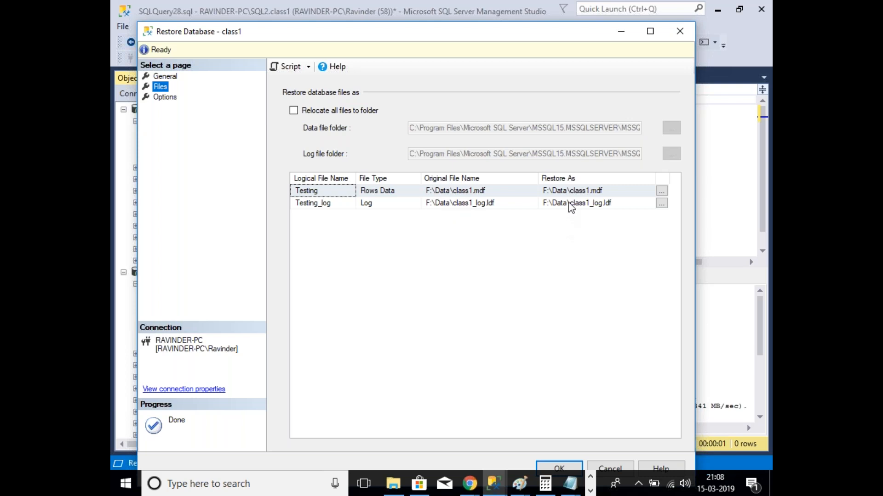
Step: Review class1's restore paths F:\Data\class1.mdf and F:\Data\class1_log.ldf, then bring File Explorer forward
left_click(618, 191)
left_click(617, 190)
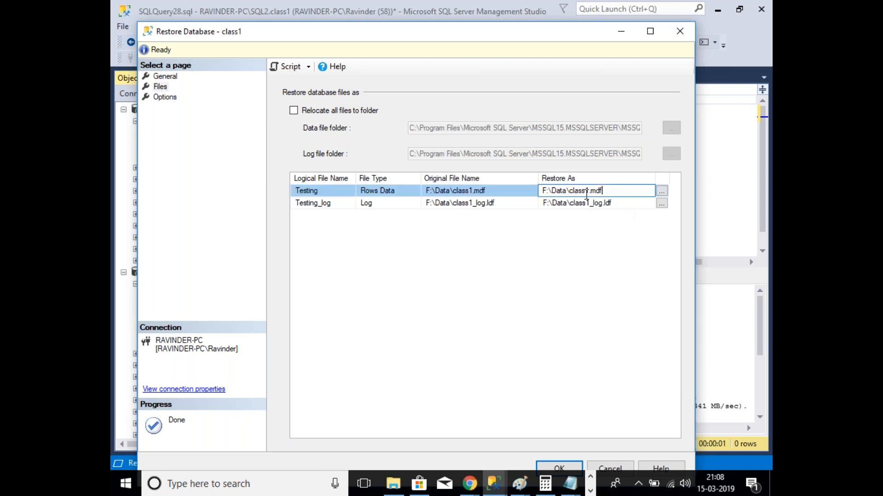
left_click(562, 257)
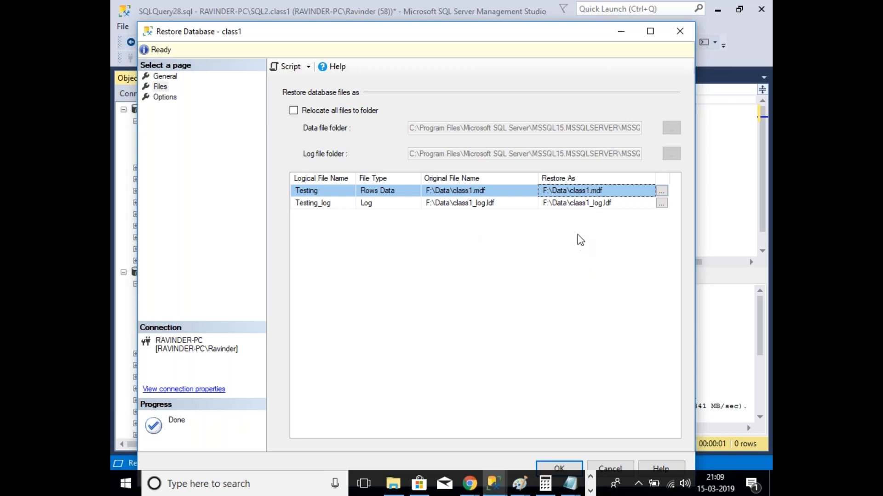
left_click(394, 488)
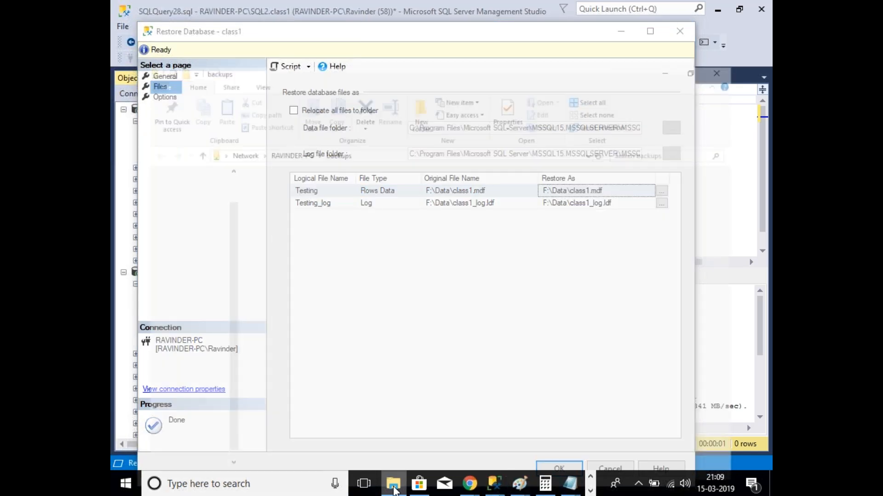
Step: Create a logshipping folder on Logs (F:) in a new File Explorer window and open it
key("super+e")
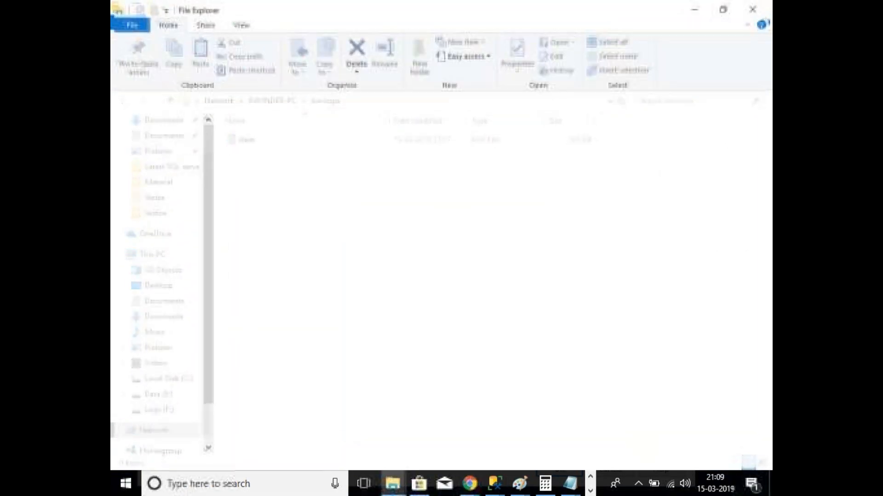
left_click(165, 437)
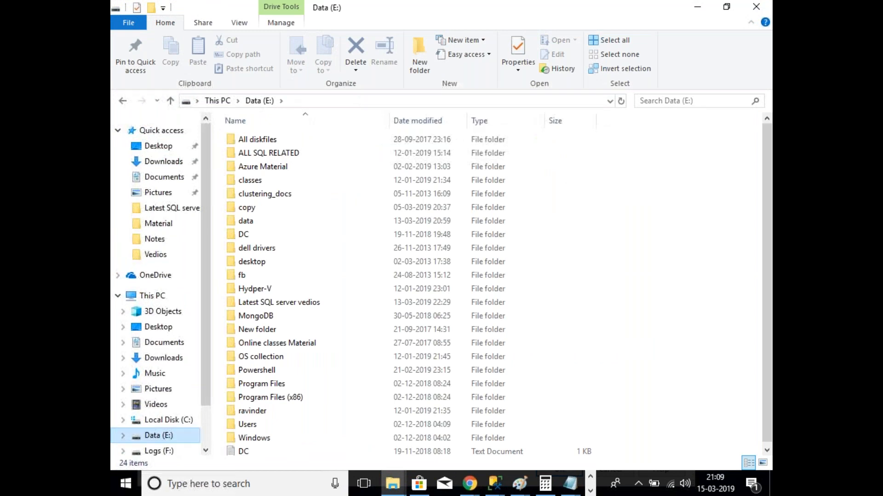
left_click(159, 451)
right_click(272, 221)
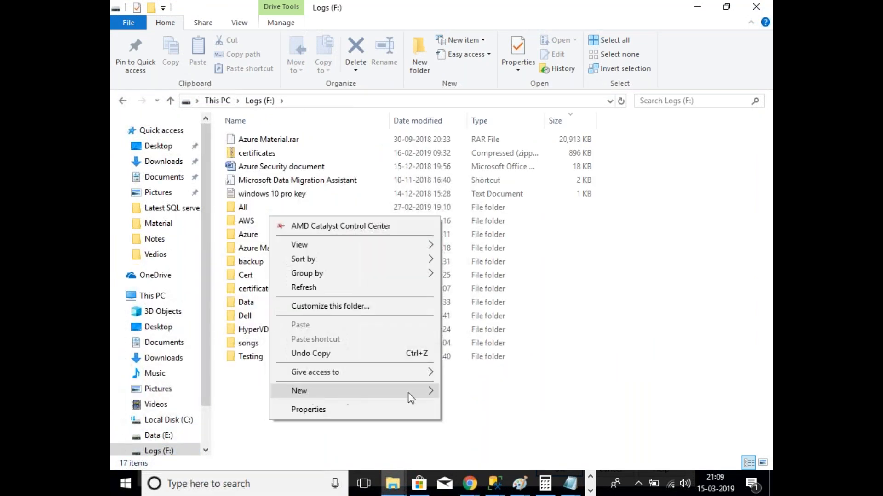
mouse_move(409, 396)
left_click(476, 243)
type("logshipping")
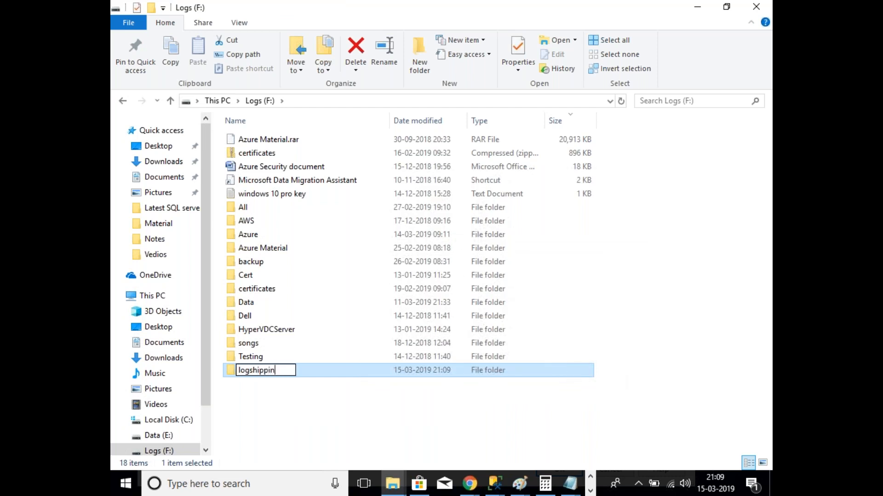
key("Return")
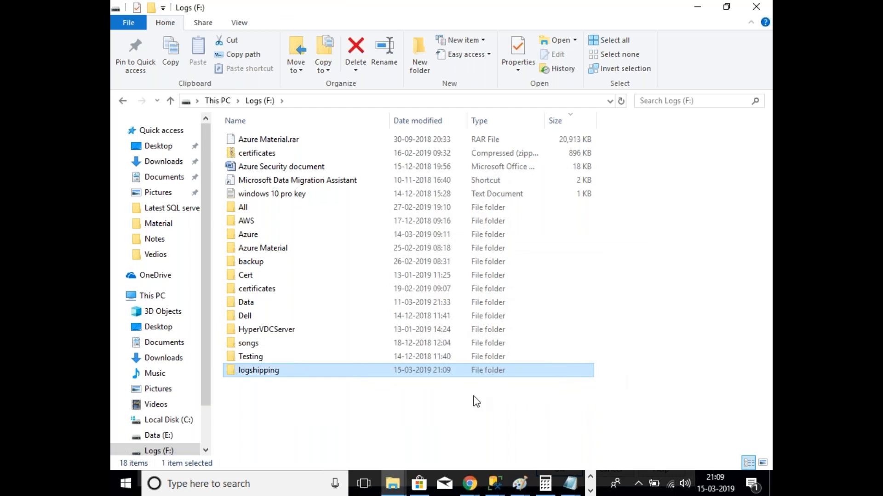
key("Return")
Step: Create a Data folder inside logshipping, open it and select its F:\logshipping\Data path
right_click(293, 188)
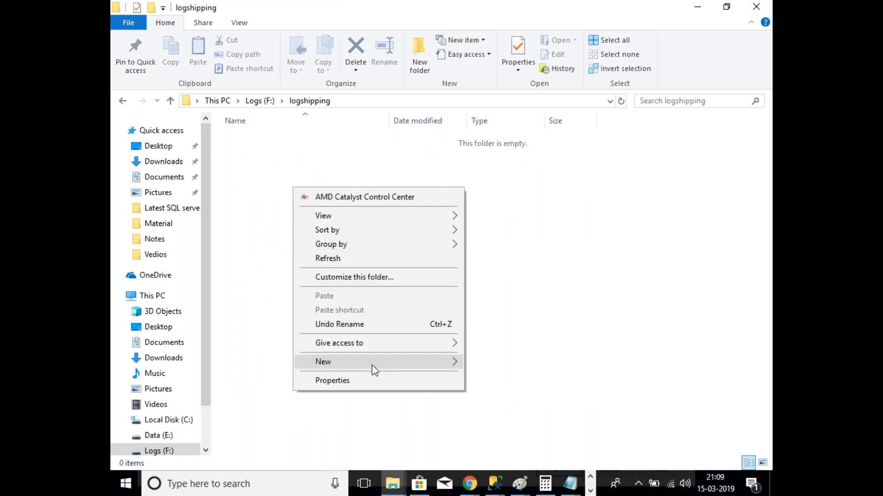
mouse_move(375, 362)
left_click(506, 214)
type("Daa")
key("BackSpace")
type("ta")
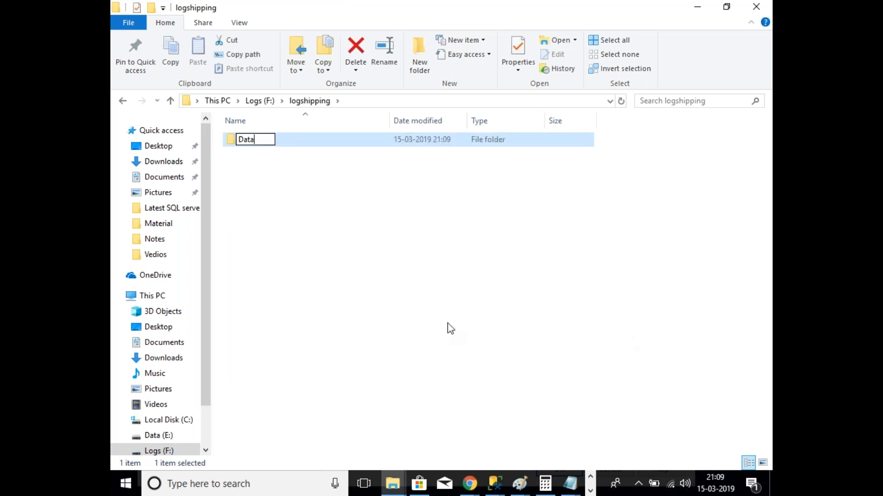
key("Return")
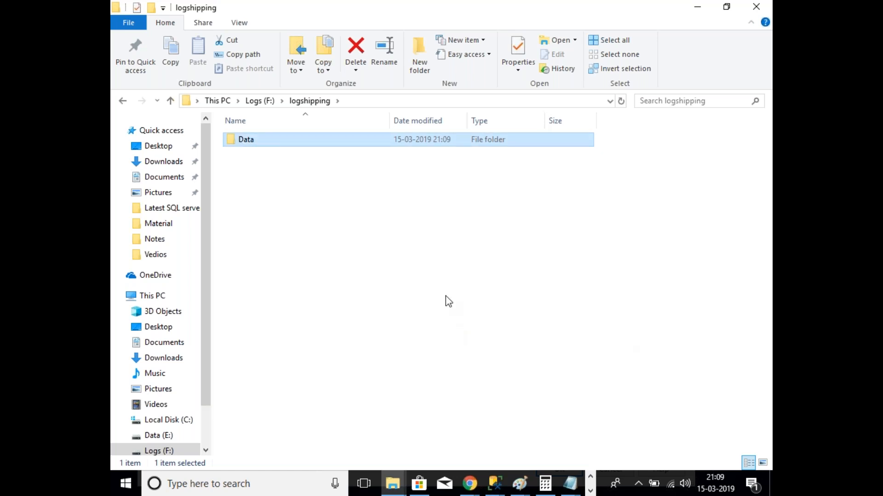
double_click(249, 140)
left_click(404, 102)
key("ctrl+c")
left_click(501, 491)
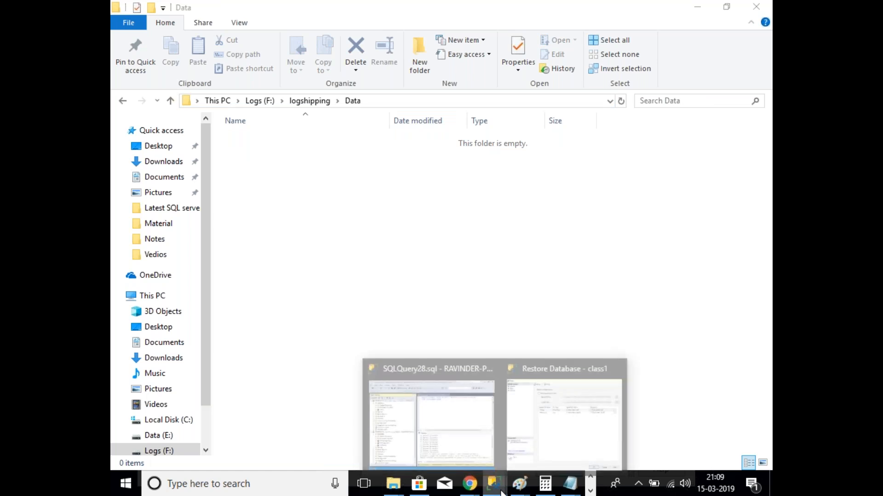
Step: Paste F:\logshipping\Data into class1's log file Restore As path and verify it in the file browser
left_click(564, 416)
left_click_drag(542, 203, 568, 202)
key("ctrl+v")
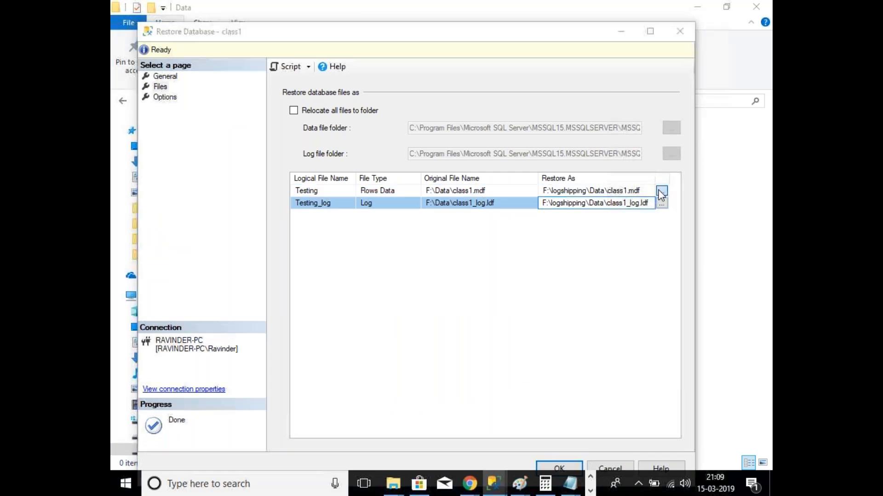
left_click(660, 191)
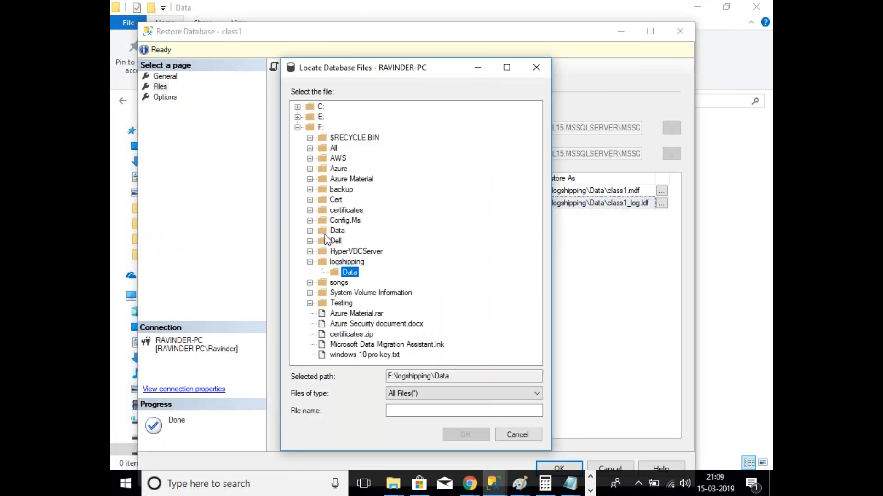
left_click(530, 440)
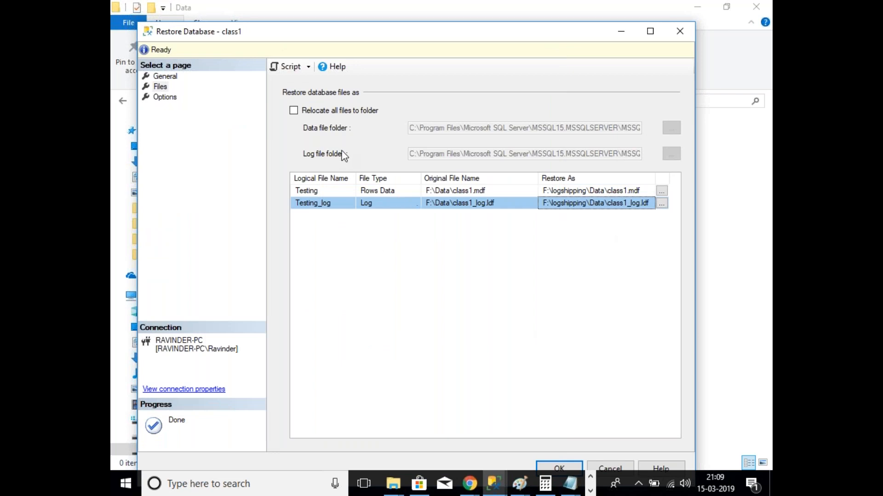
left_click(164, 97)
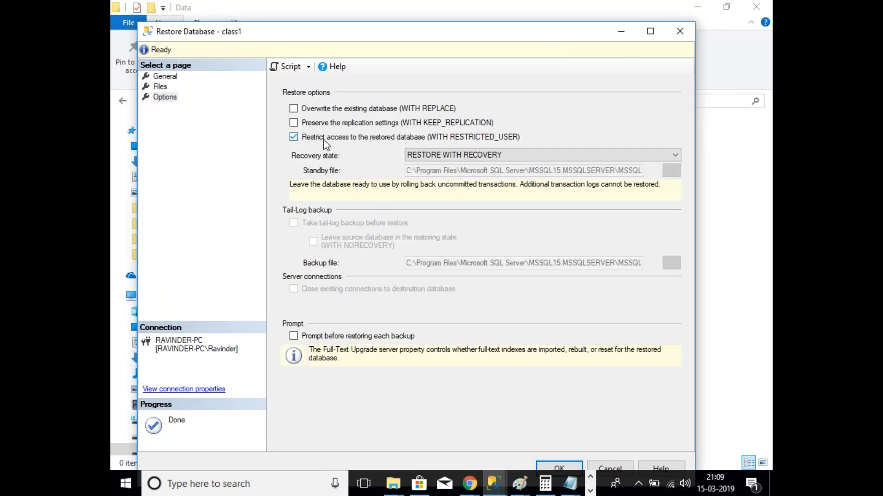
Step: Choose RESTORE WITH STANDBY as class1's recovery state, leaving the database read-only
left_click(487, 155)
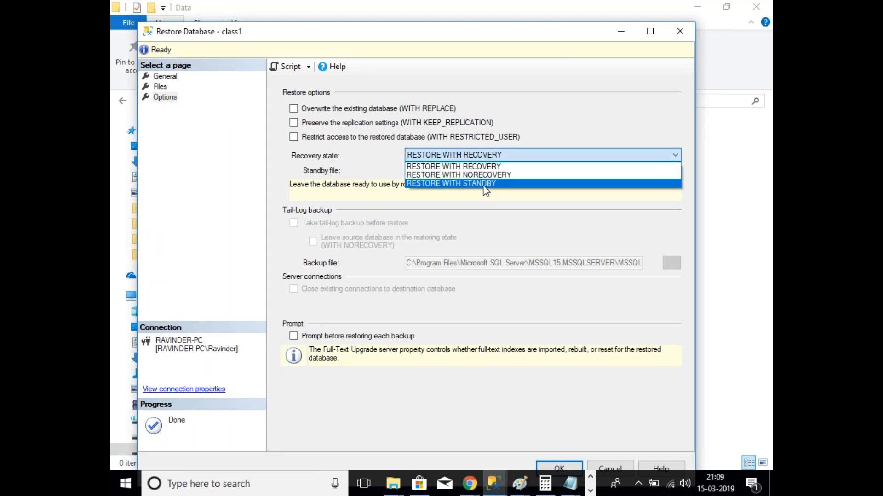
left_click(486, 184)
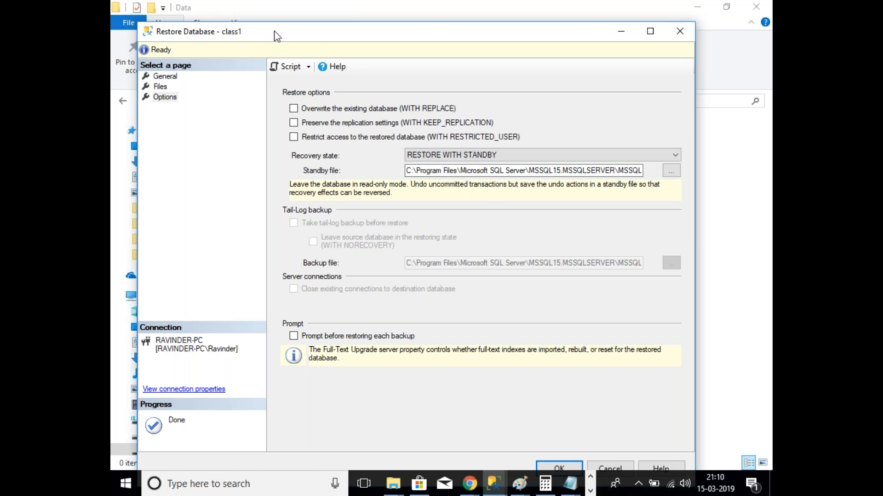
left_click_drag(303, 36, 304, 15)
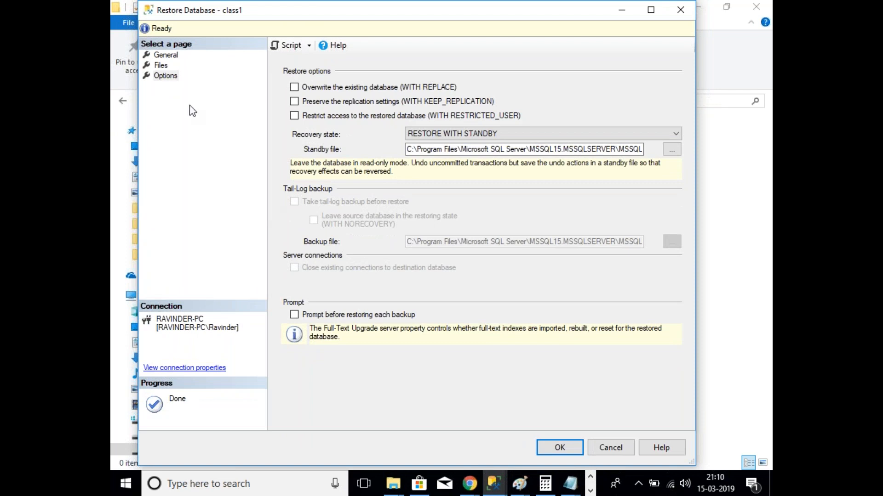
Step: Recheck the backup devices, keeping \\RAVINDER-PC\backups\class.bak as the only restore source
left_click(164, 66)
left_click(166, 55)
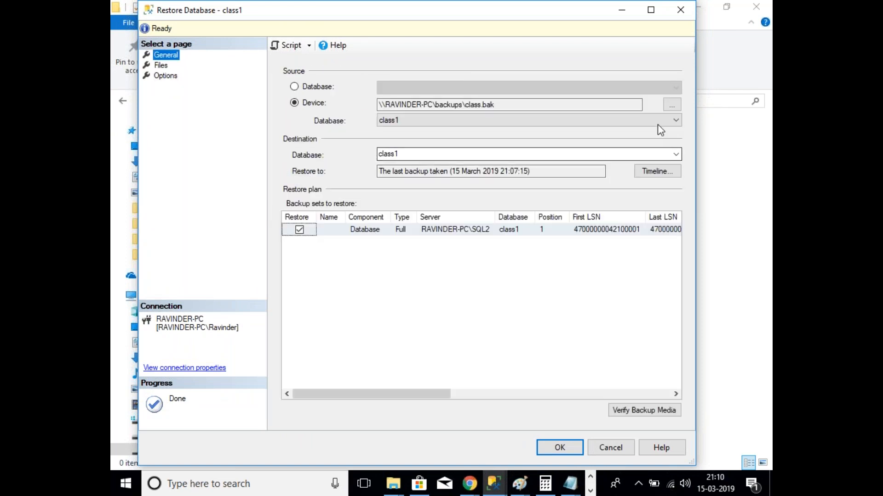
left_click(671, 104)
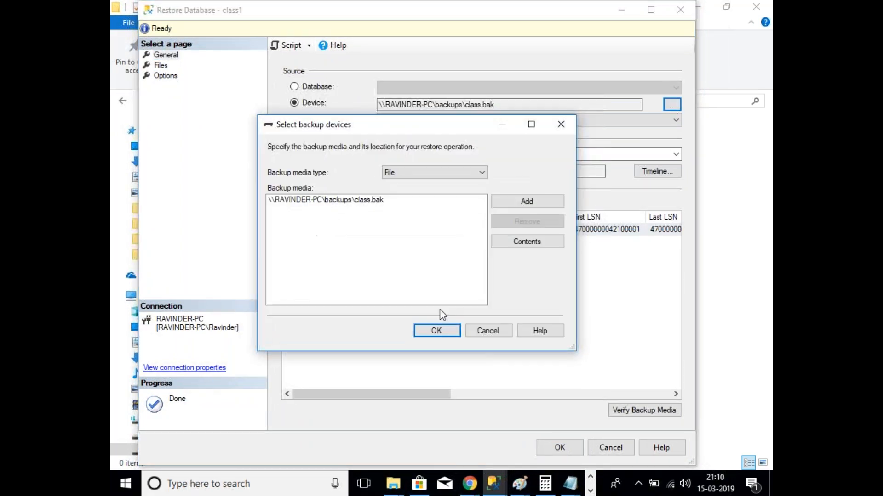
left_click(529, 205)
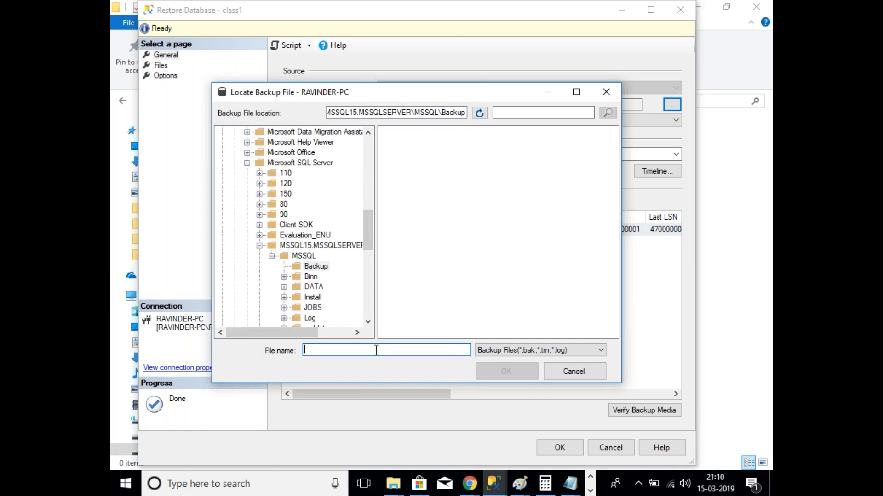
left_click(573, 376)
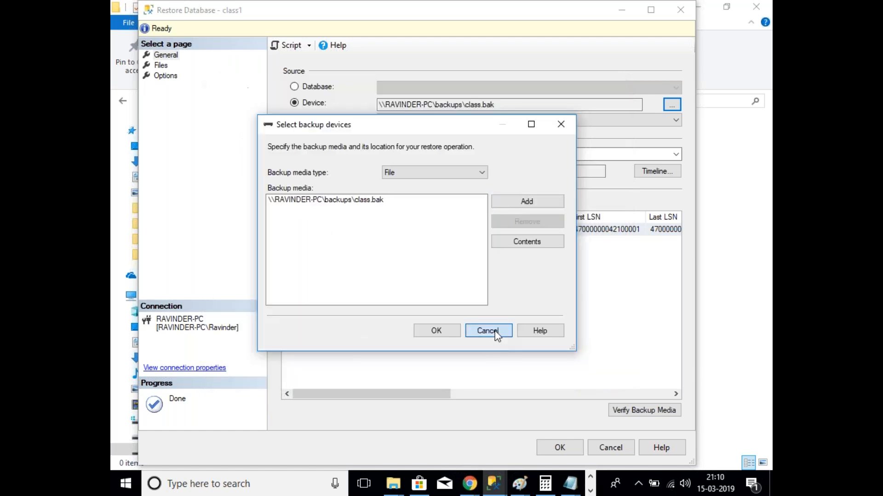
left_click(495, 331)
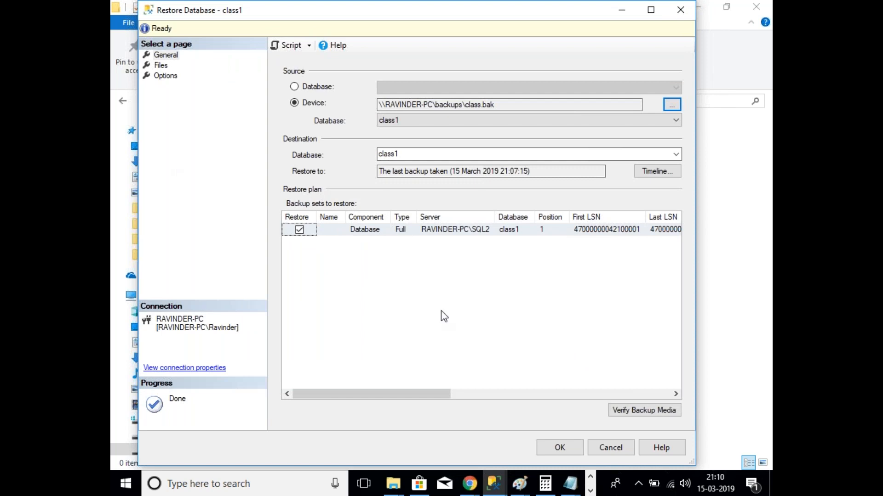
Step: Review the file locations and standby options, then run the class1 restore
left_click(166, 65)
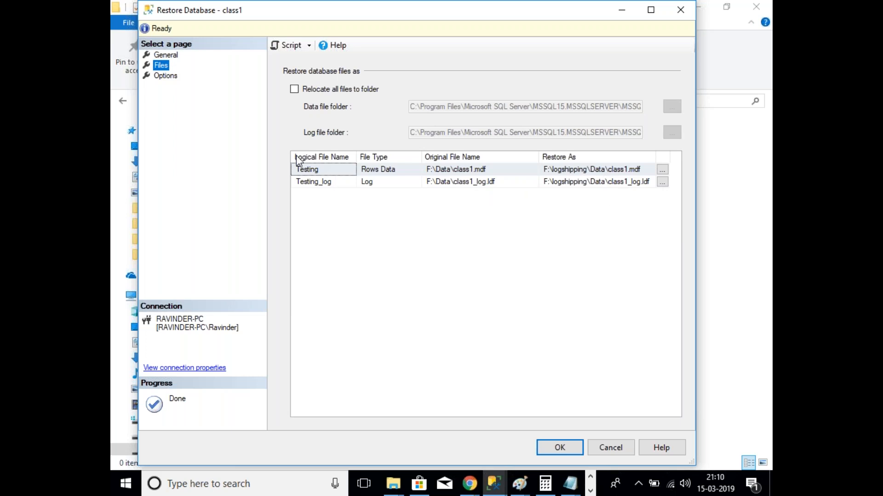
left_click(167, 76)
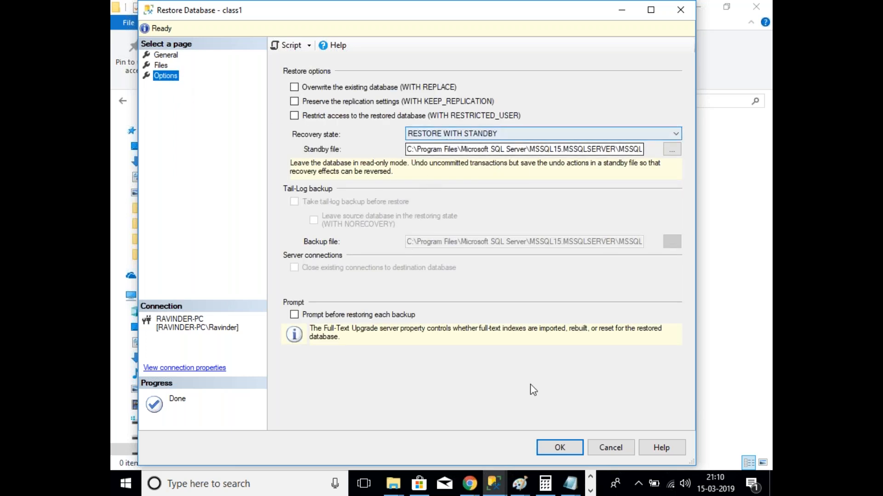
left_click(570, 455)
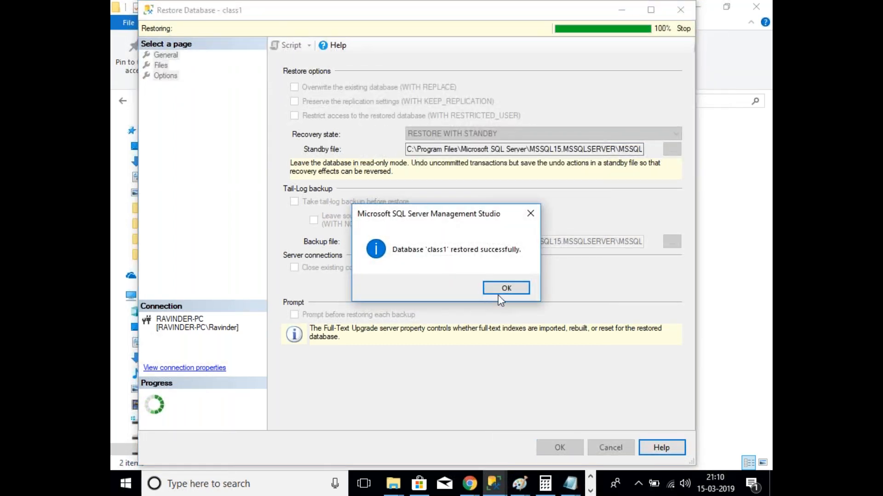
Step: Acknowledge the restore success message and refresh the secondary server's Databases list
left_click(499, 290)
left_click(493, 491)
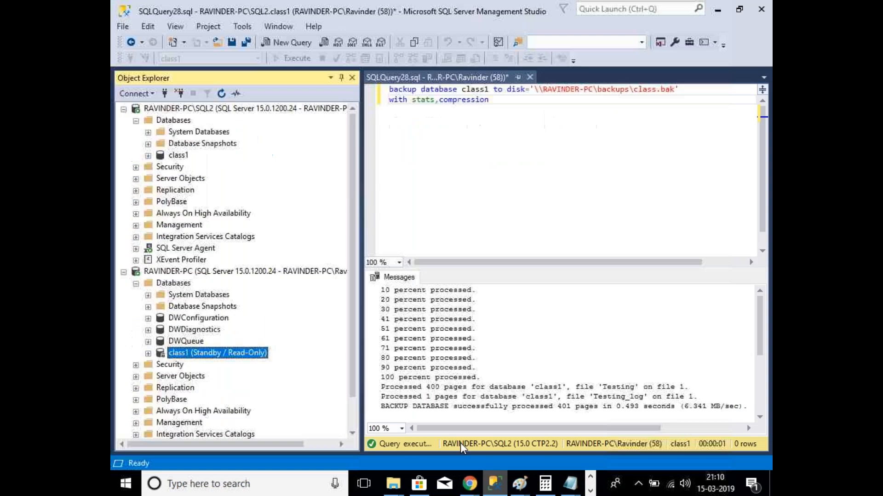
right_click(188, 284)
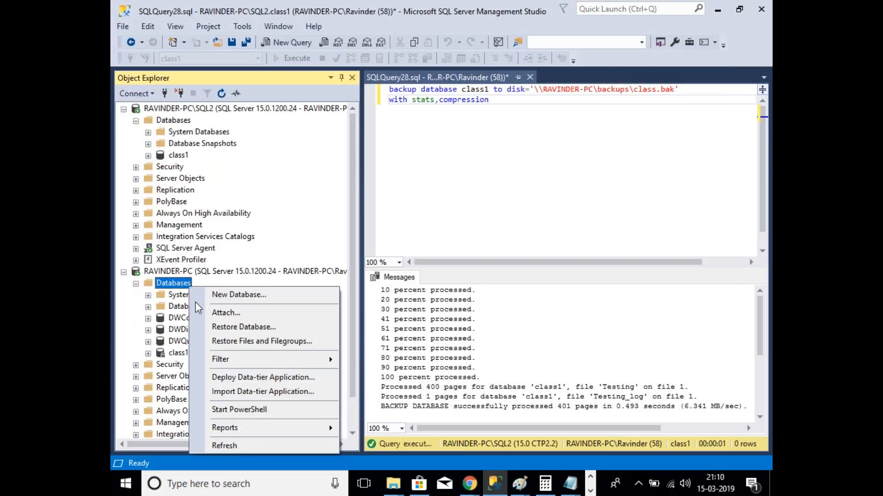
left_click(225, 445)
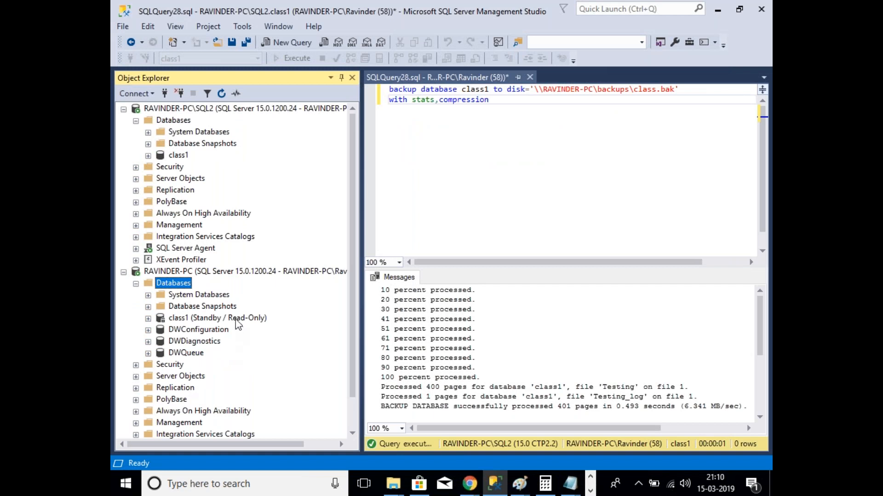
Step: Inspect the restored class1 tables on the secondary, then select class1 on the primary server
left_click(148, 318)
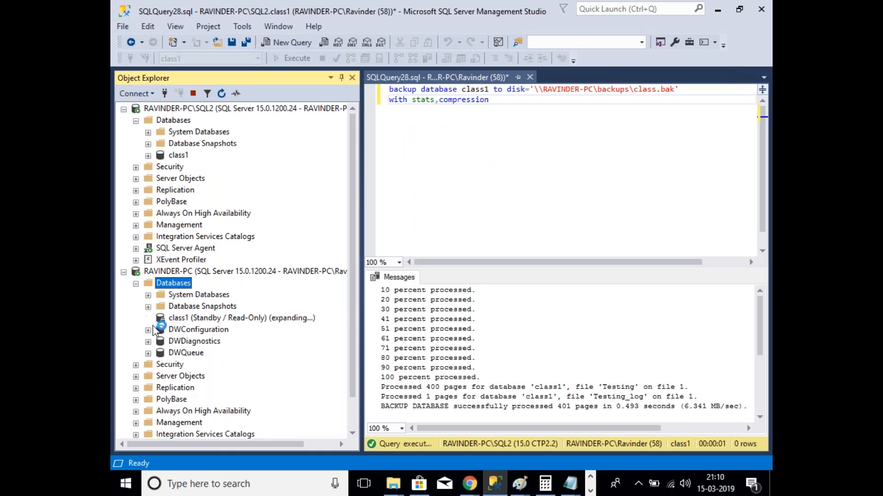
left_click(160, 331)
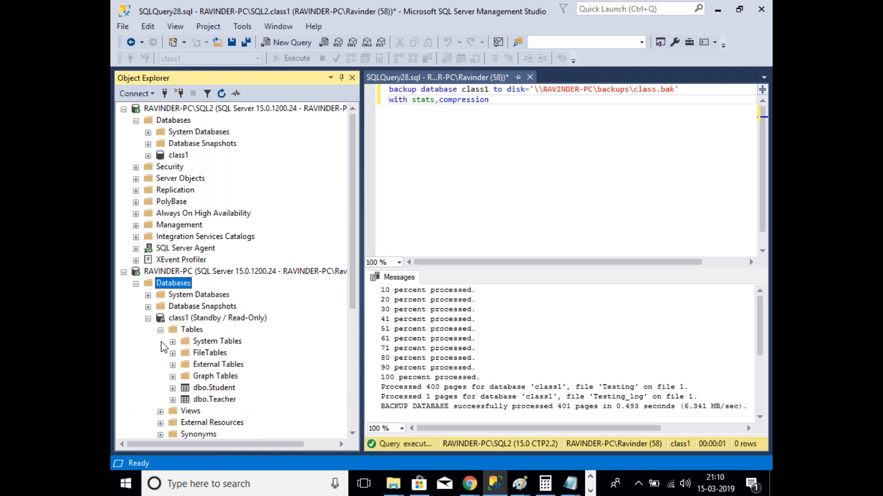
left_click(161, 330)
left_click(148, 318)
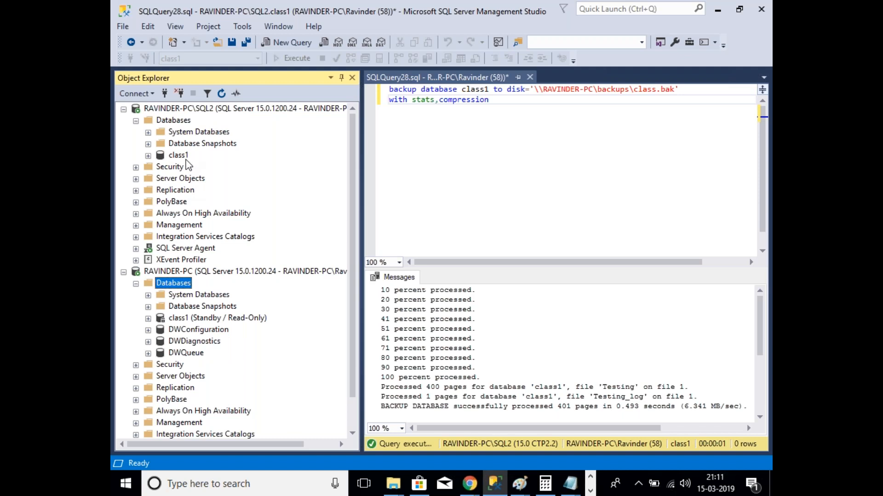
left_click(187, 159)
right_click(186, 160)
Step: Enable class1 as a log shipping primary database and bring up its transaction log backup settings
left_click(217, 363)
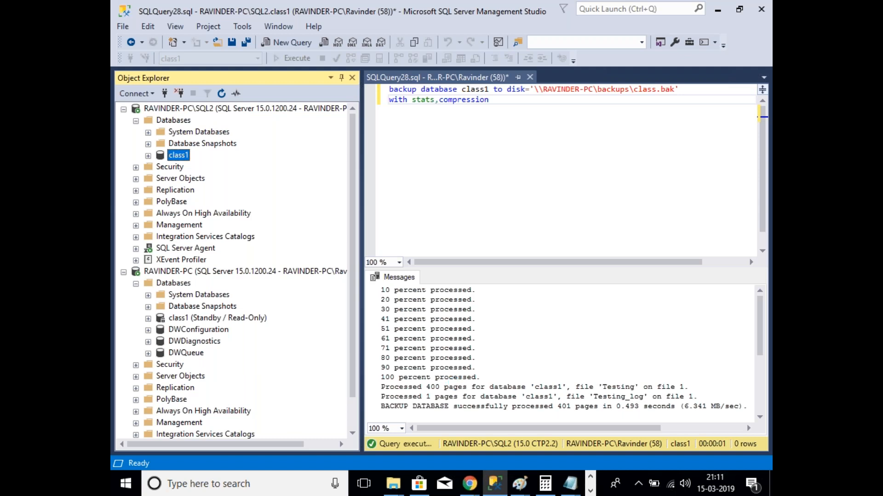
left_click(285, 152)
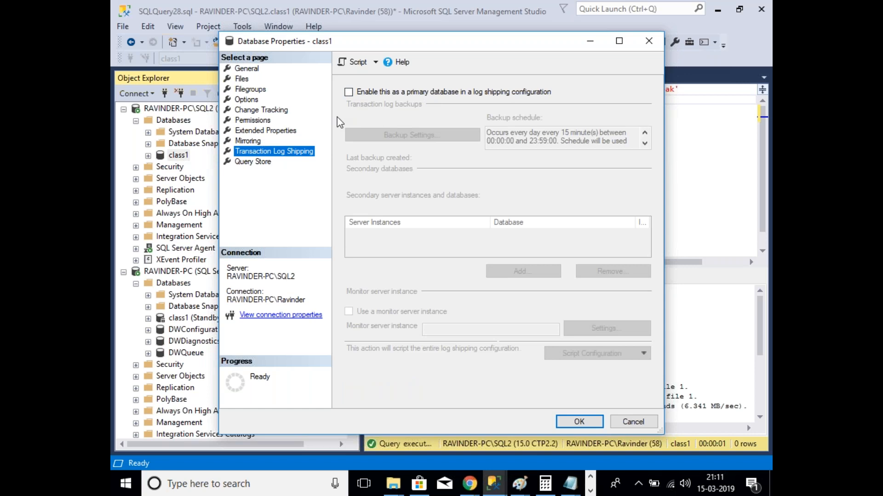
left_click(349, 94)
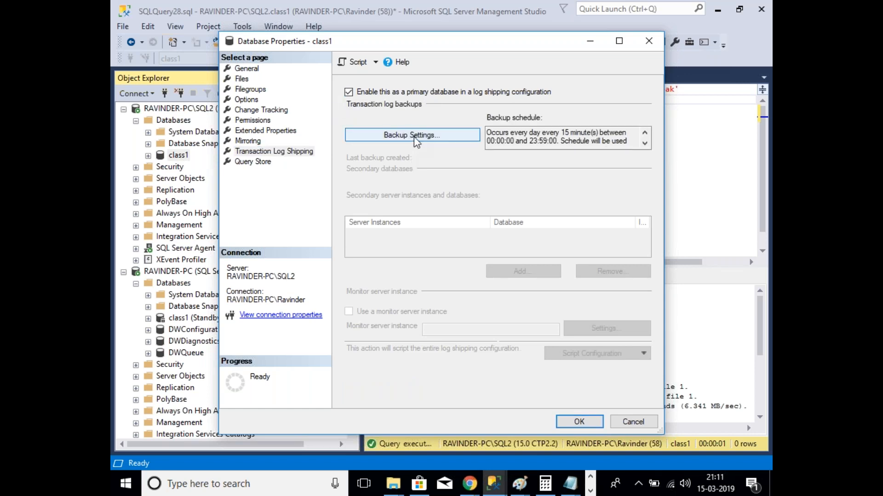
left_click(412, 135)
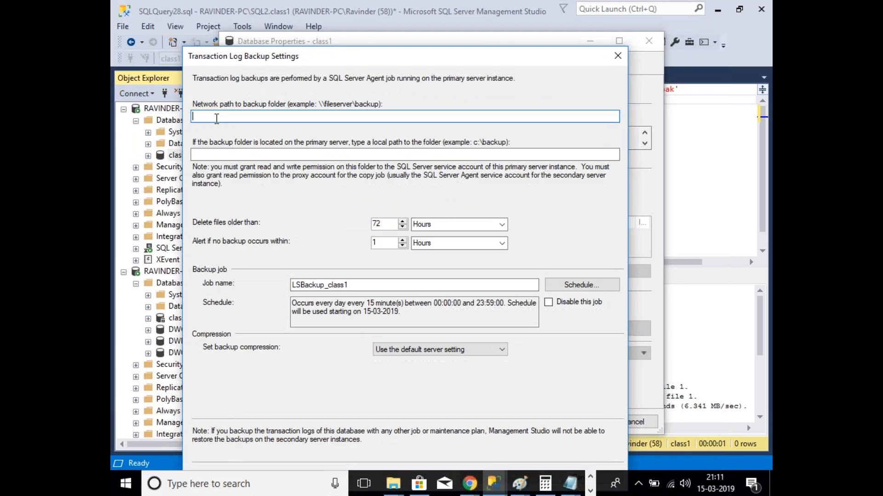
Step: Copy \\RAVINDER-PC\backups from File Explorer into the network path to backup folder field
mouse_move(394, 489)
left_click(462, 414)
left_click(357, 439)
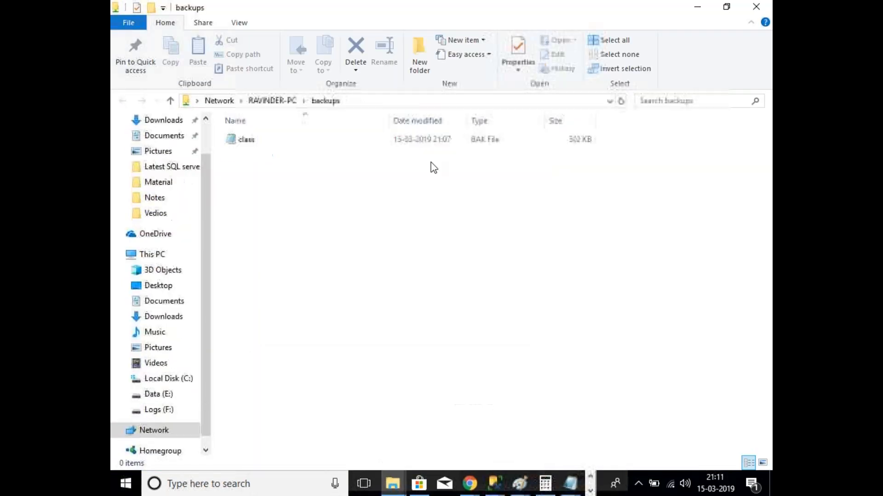
left_click(434, 103)
key("ctrl+c")
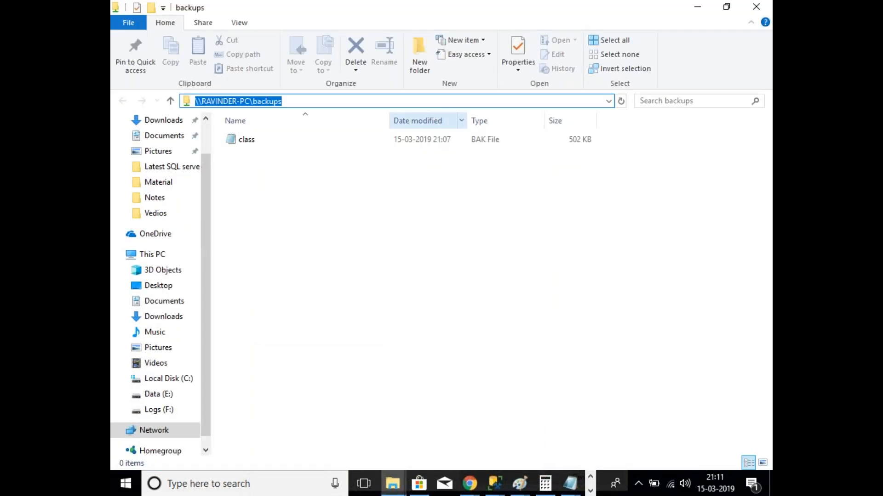
left_click(504, 491)
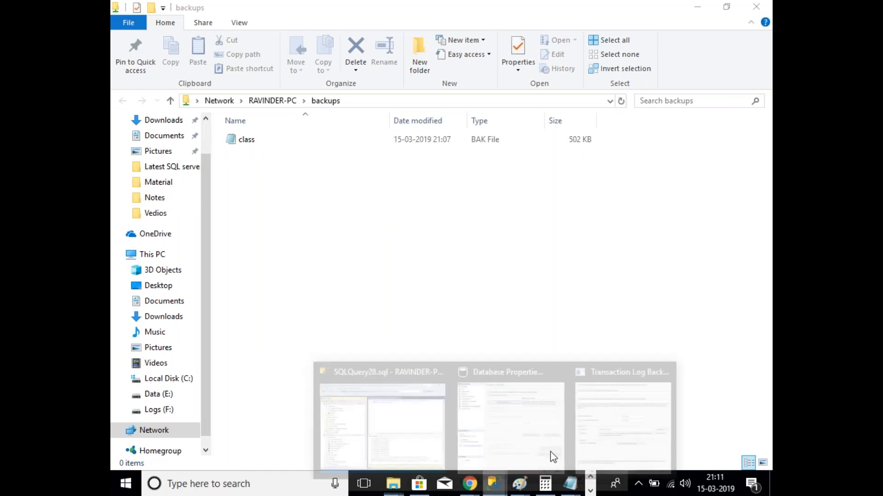
left_click(608, 430)
key("ctrl+v")
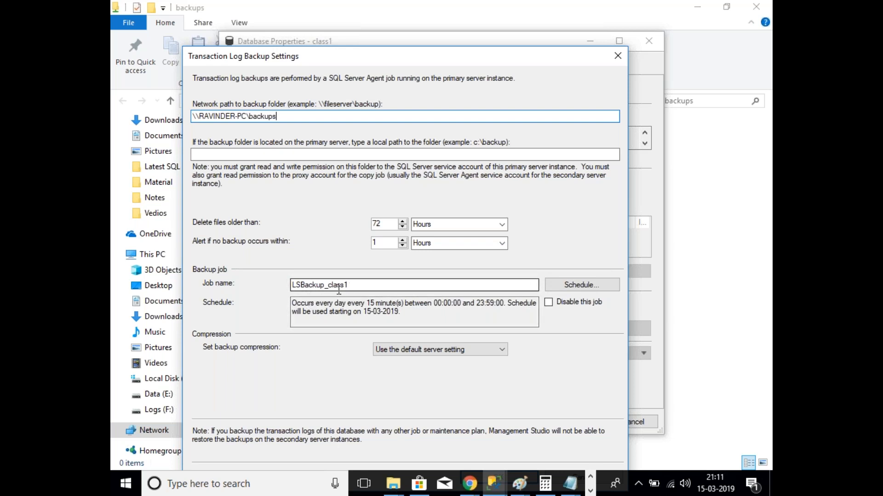
left_click_drag(351, 285, 292, 286)
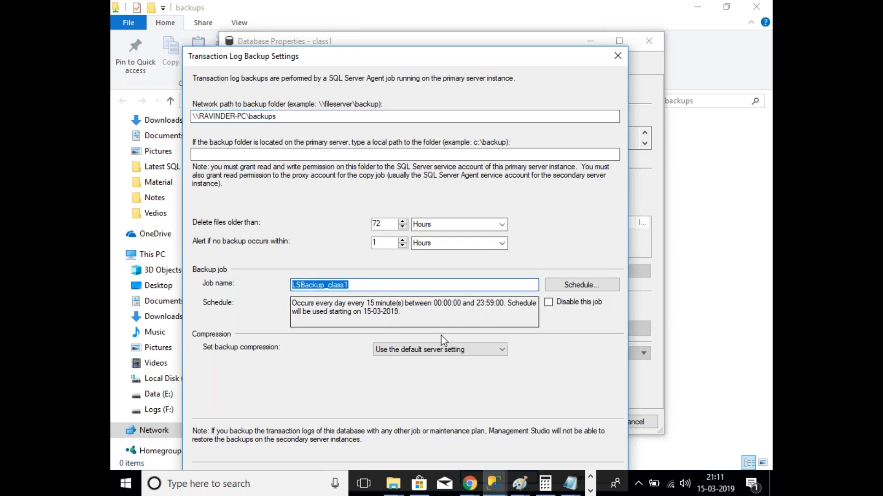
left_click(400, 311)
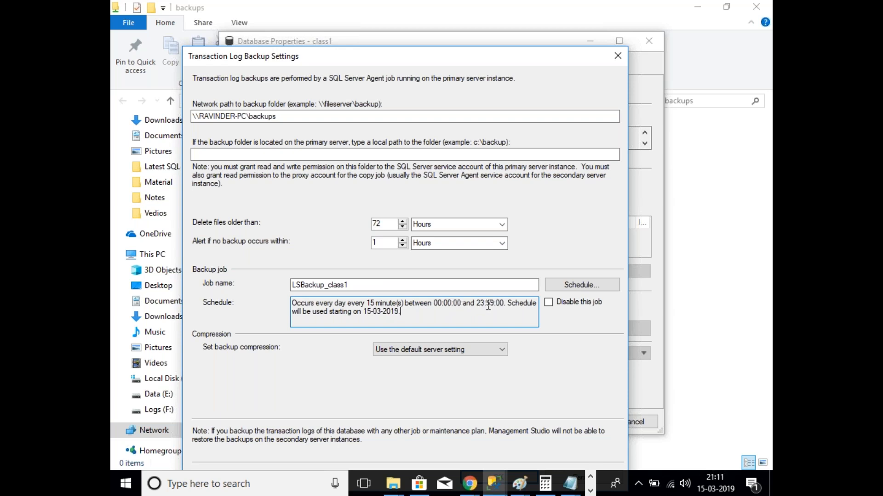
left_click_drag(412, 312, 292, 303)
left_click(442, 320)
left_click(570, 288)
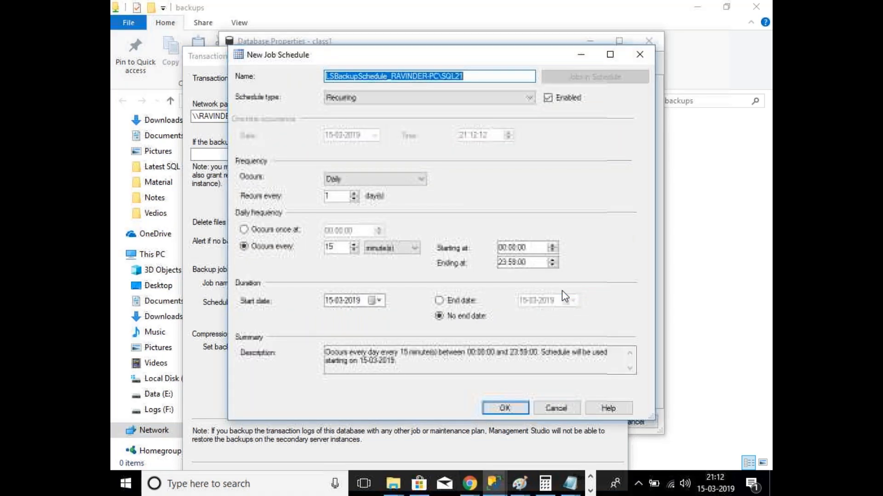
left_click(339, 247)
key("BackSpace")
type("0")
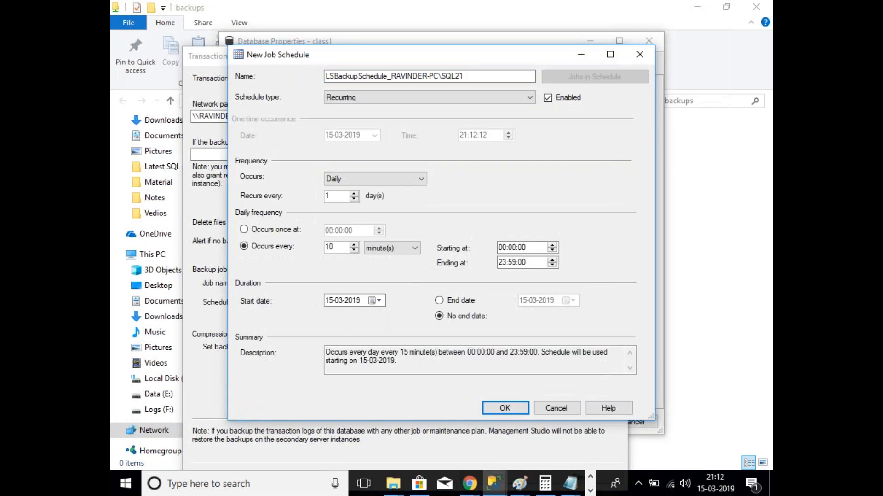
left_click(505, 409)
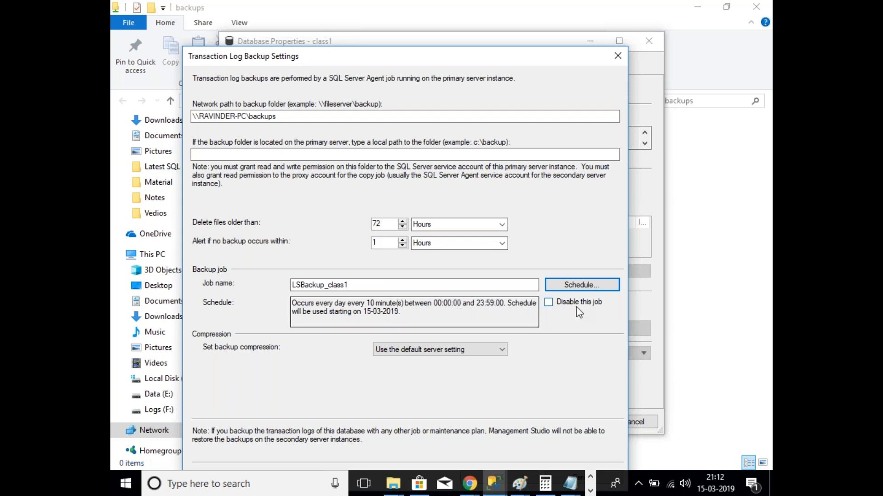
left_click(586, 287)
left_click_drag(338, 248, 314, 249)
type("15")
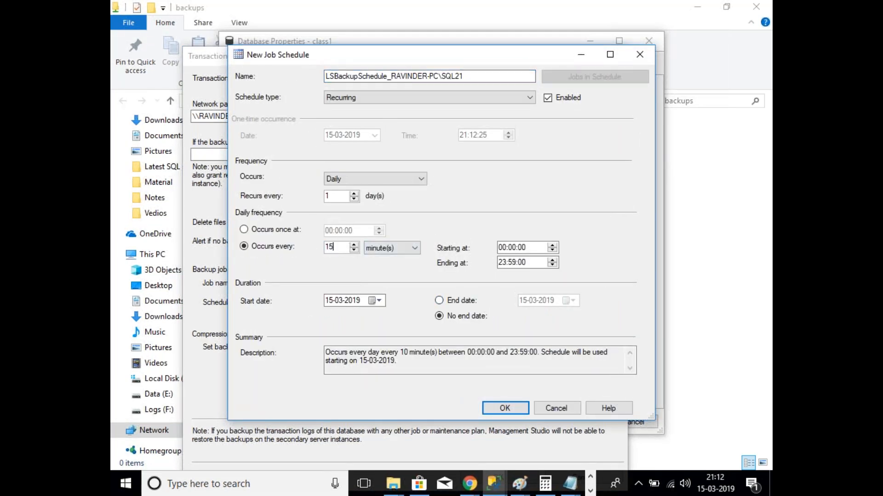
left_click(505, 408)
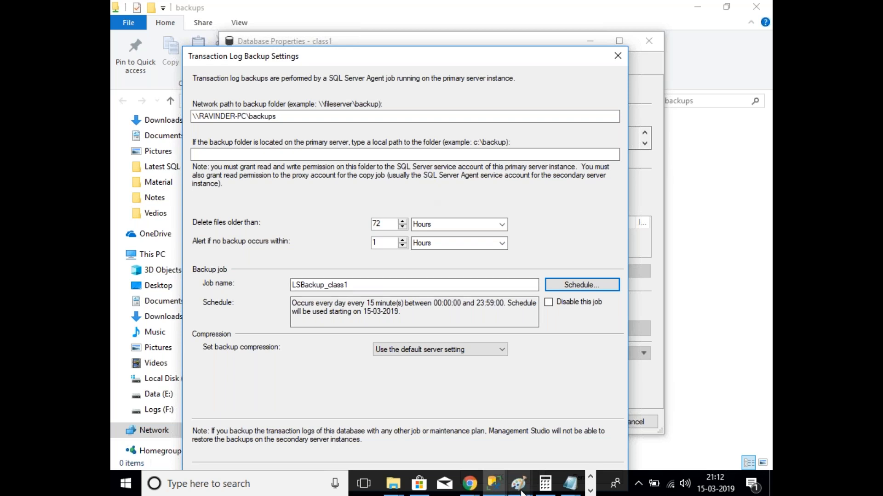
left_click(631, 455)
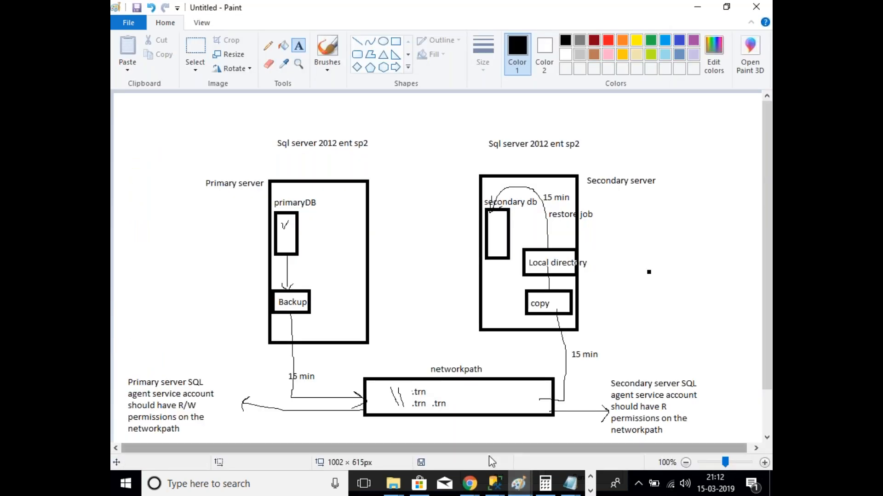
left_click(495, 483)
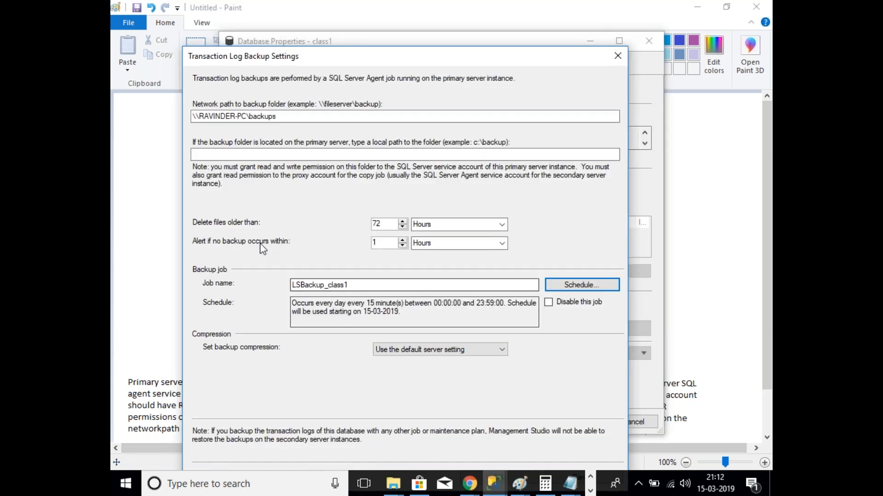
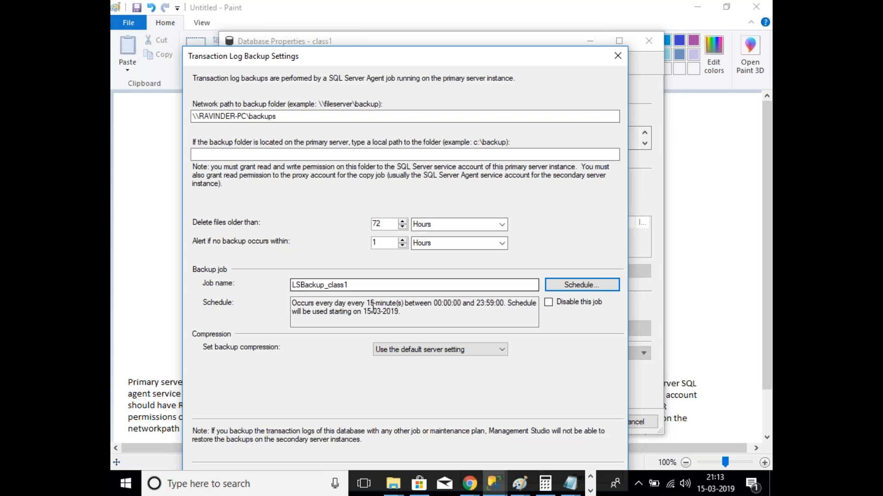
Step: Review the 15-minute backup schedule, then bring up the Paint diagram of log shipping
left_click_drag(381, 318, 220, 247)
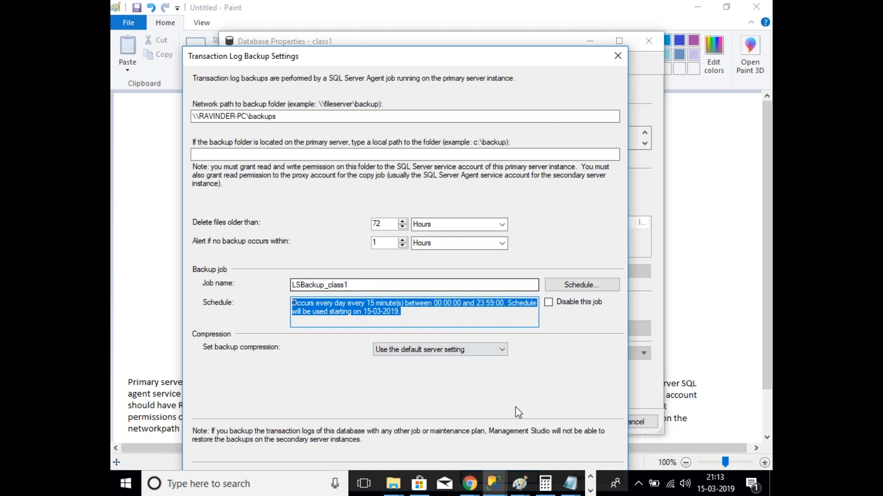
left_click(519, 484)
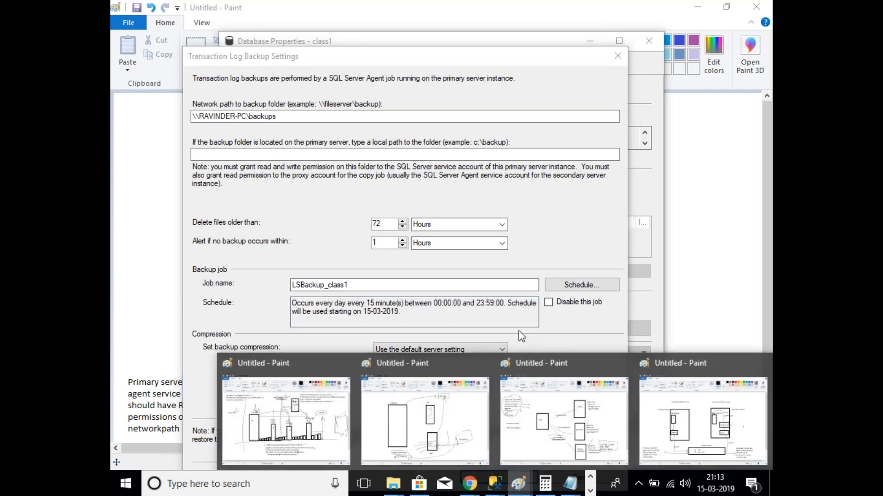
left_click(509, 323)
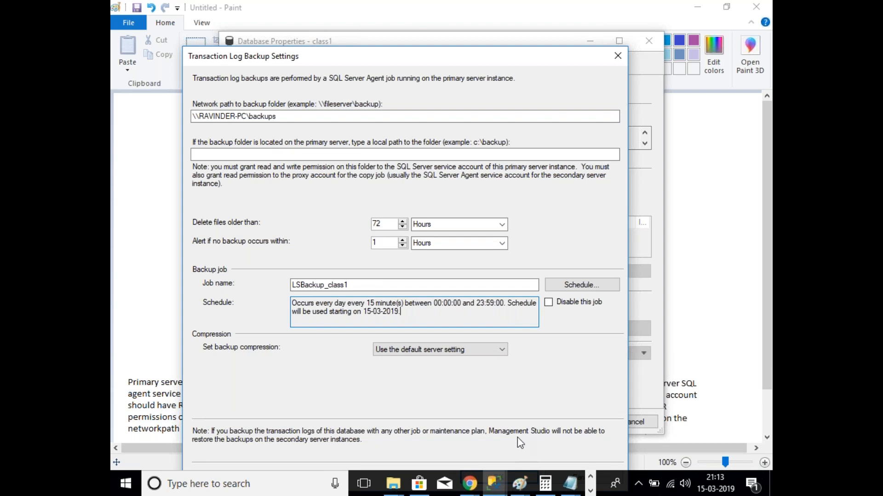
left_click(515, 489)
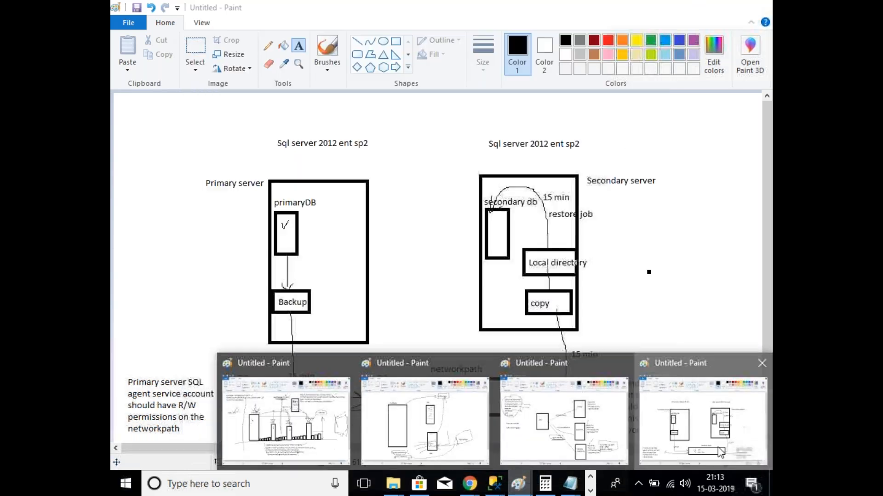
left_click(427, 399)
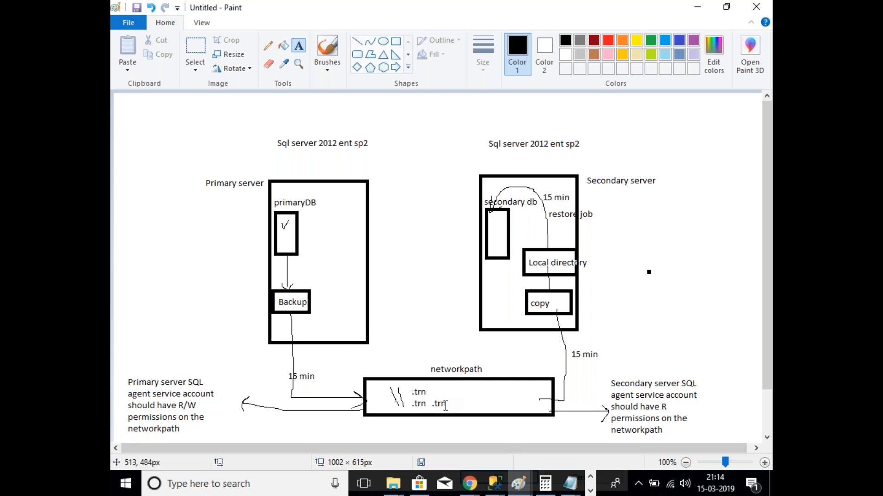
Step: Return from Paint to class1's Transaction Log Backup Settings with job LSBackup_class1
left_click(590, 491)
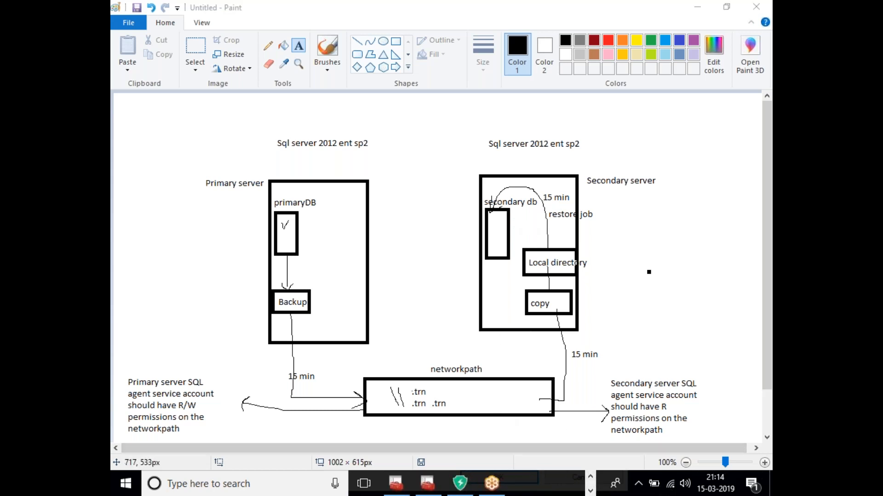
left_click(591, 478)
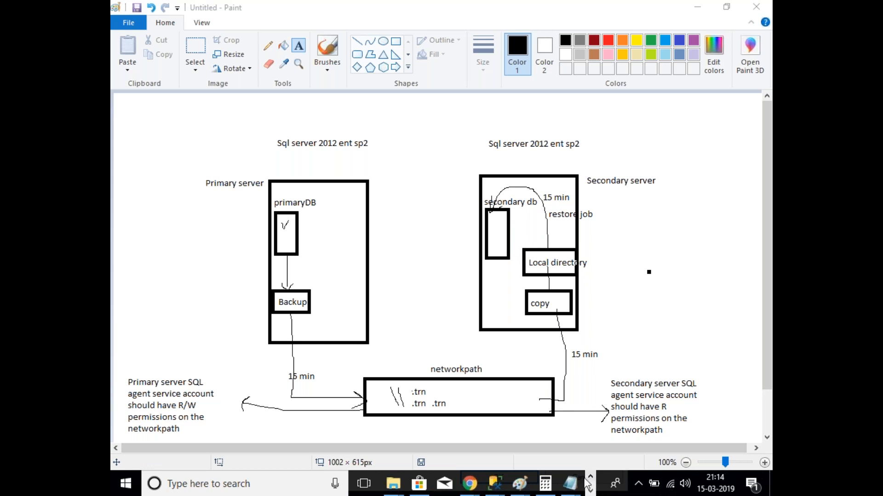
mouse_move(494, 483)
left_click(621, 419)
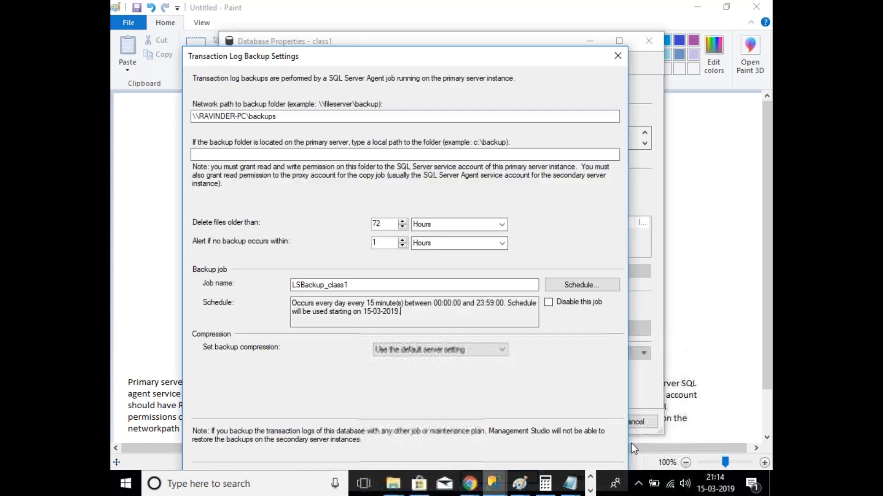
Step: Review the 72-hour cleanup, LSBackup_class1 job and 15-minute schedule, then accept the backup settings
left_click_drag(386, 224, 355, 224)
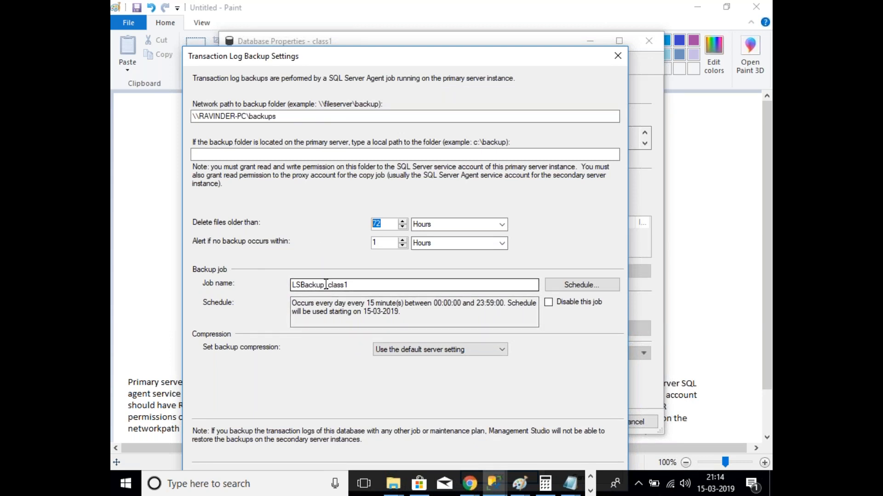
left_click_drag(351, 286, 300, 290)
left_click_drag(425, 318, 284, 295)
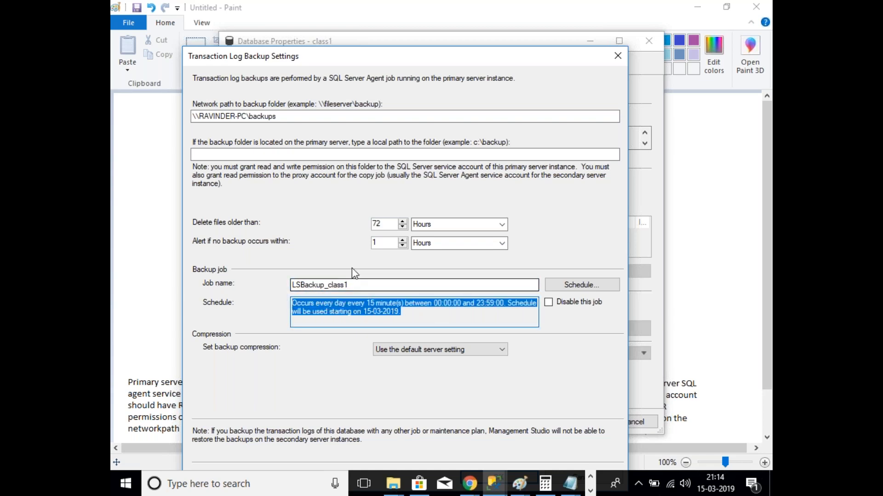
left_click_drag(395, 225, 373, 227)
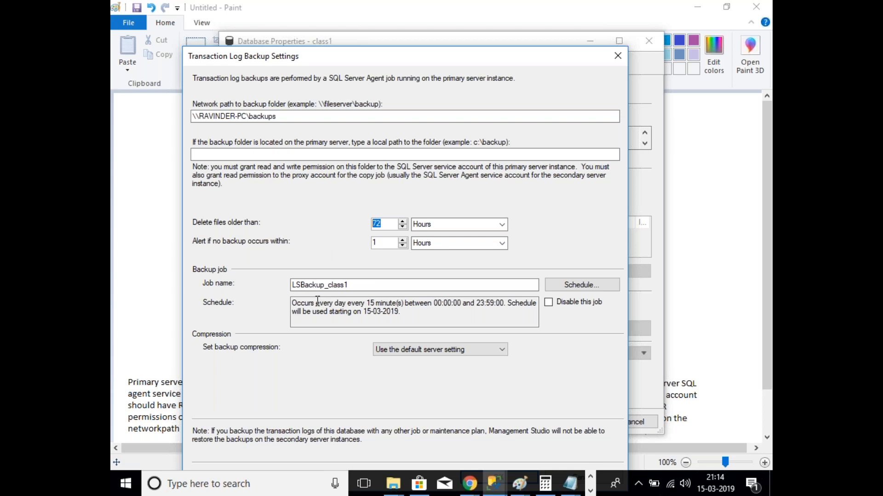
left_click_drag(415, 316, 308, 297)
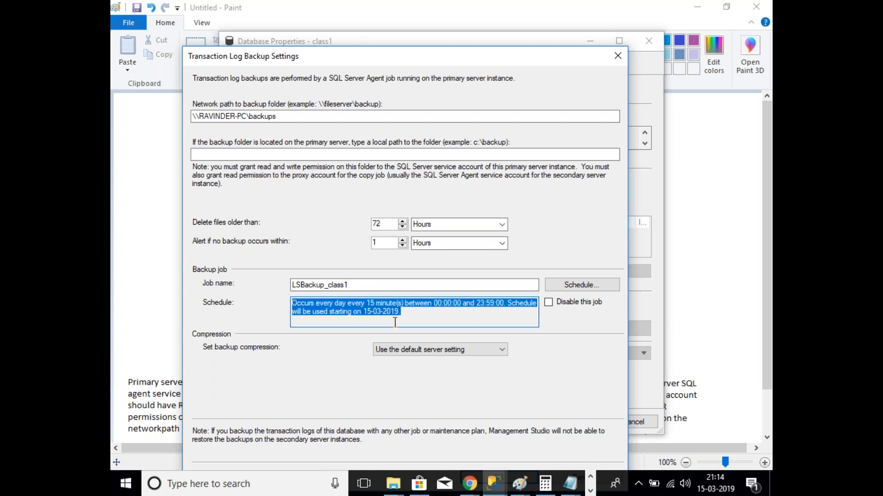
left_click_drag(412, 317, 292, 302)
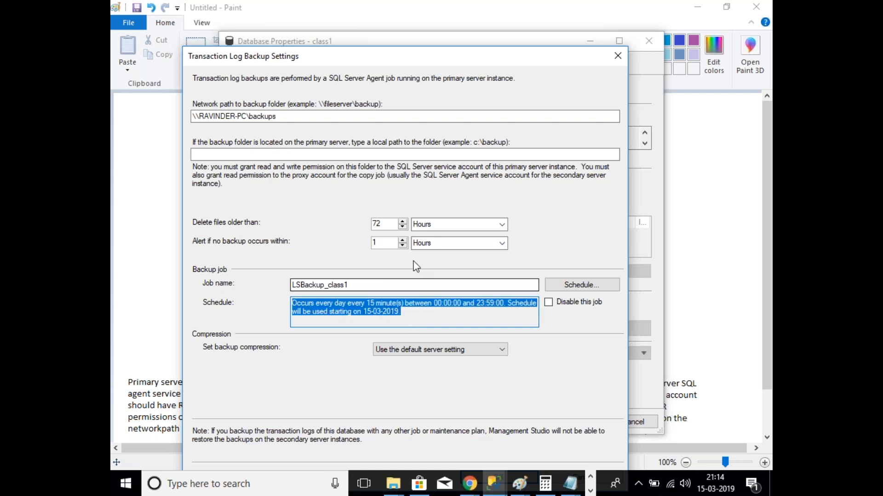
left_click(387, 243)
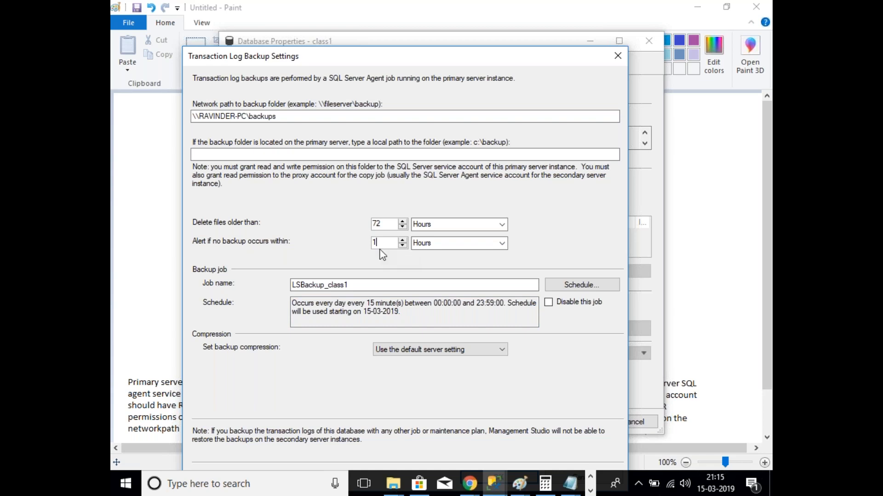
left_click_drag(401, 312, 288, 301)
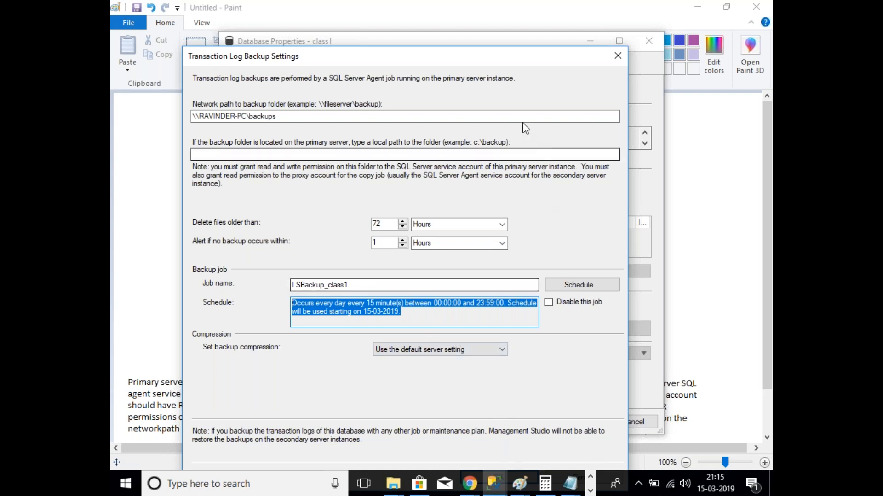
left_click_drag(466, 62, 612, 32)
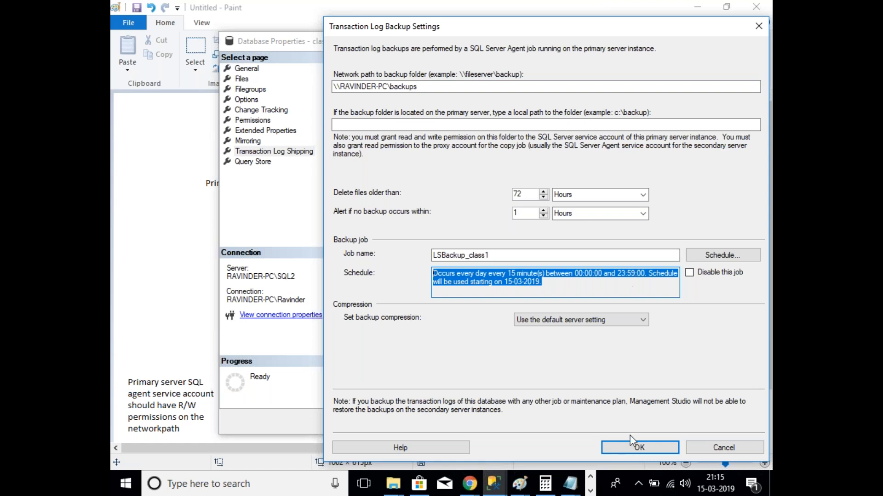
left_click(646, 448)
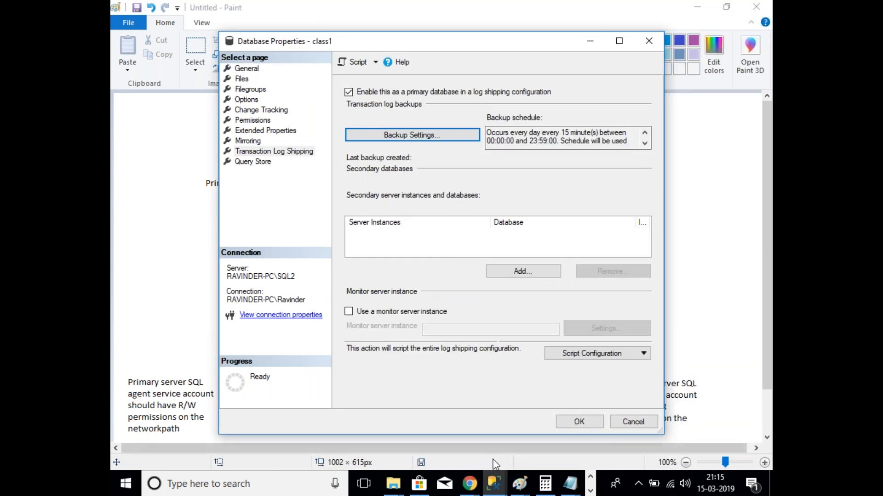
Step: Select the RAVINDER-PC instance in the main window, then return to class1's Database Properties
mouse_move(493, 491)
left_click(480, 439)
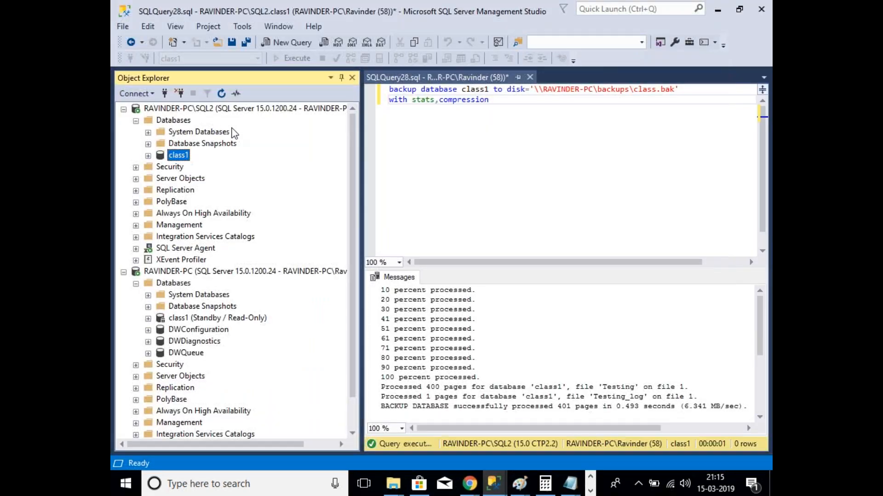
left_click(235, 271)
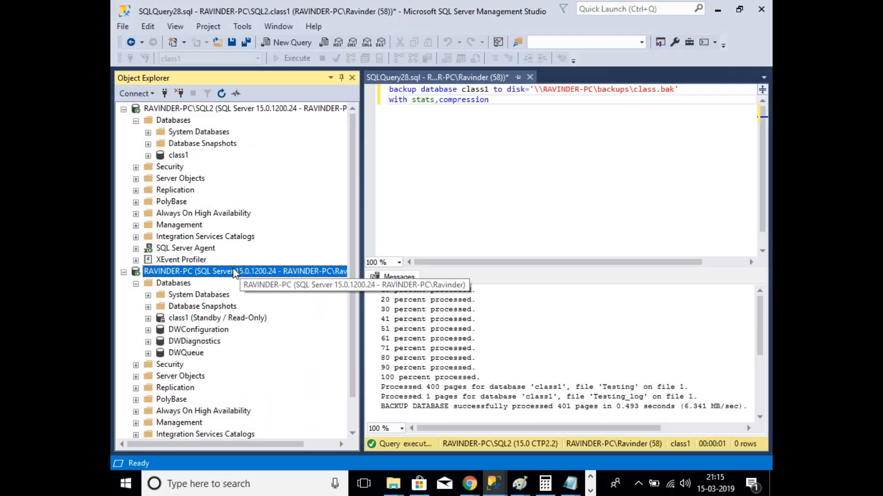
left_click(494, 487)
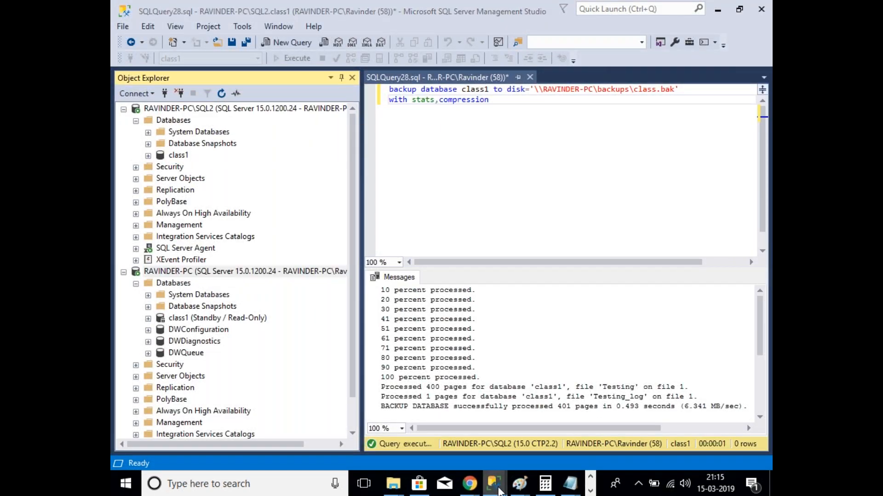
left_click(547, 398)
Step: Connect to RAVINDER-PC as the secondary server and mark class1 as already initialized
left_click(539, 273)
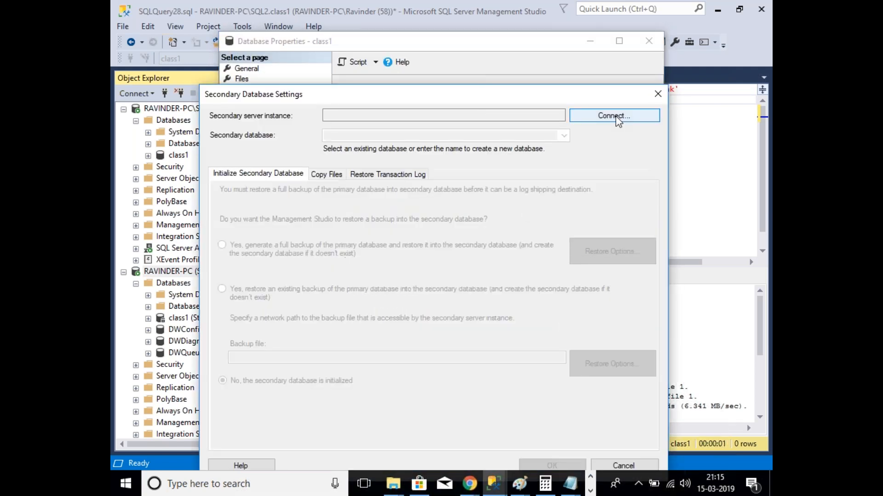
left_click(614, 116)
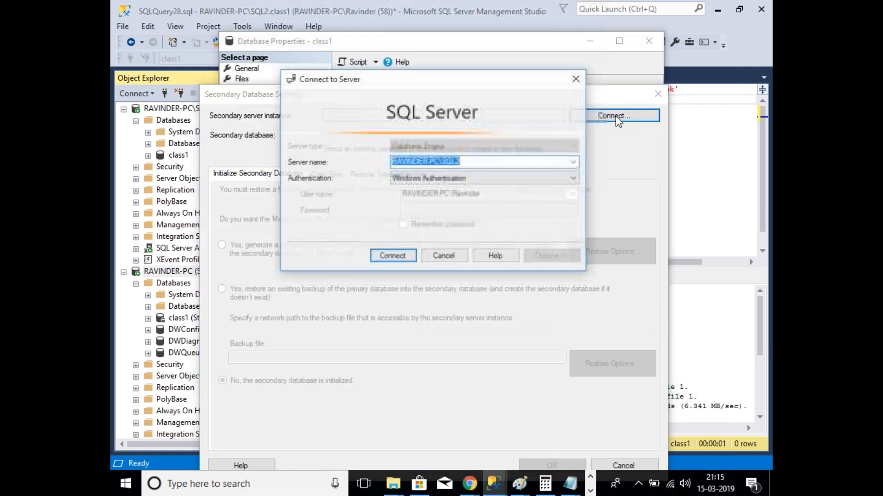
key("Down")
left_click(401, 258)
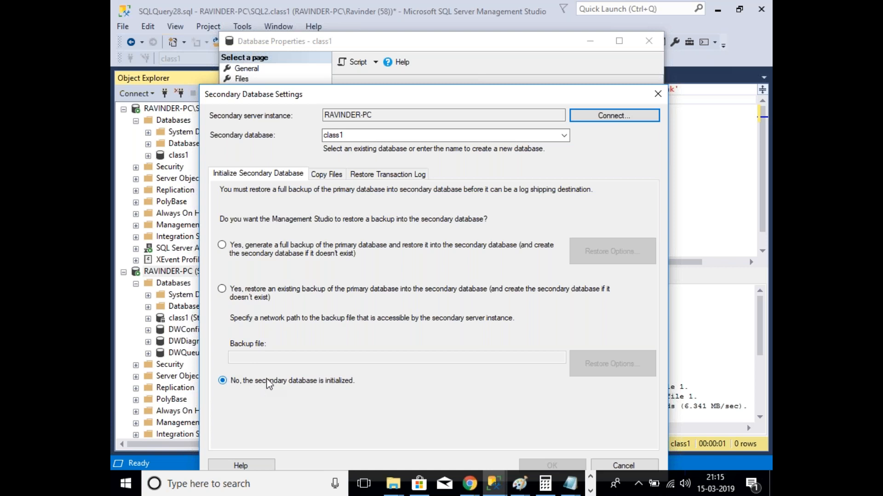
left_click(227, 250)
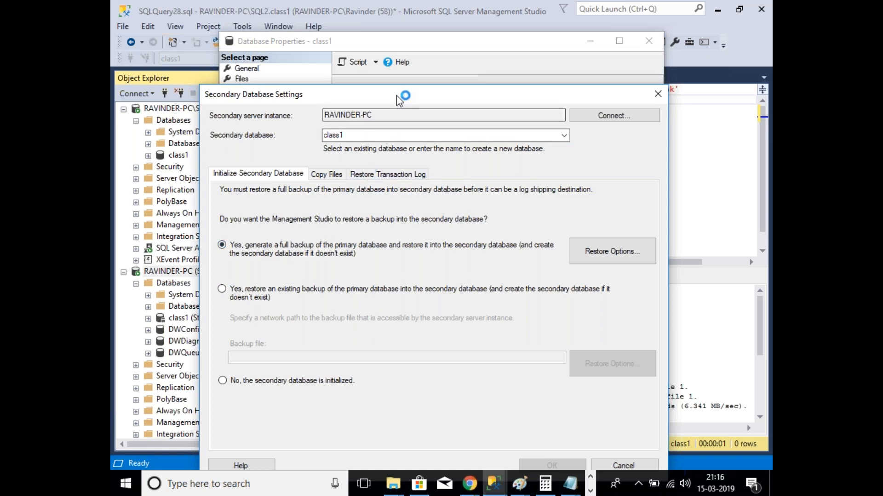
left_click_drag(399, 102, 423, 73)
left_click(265, 352)
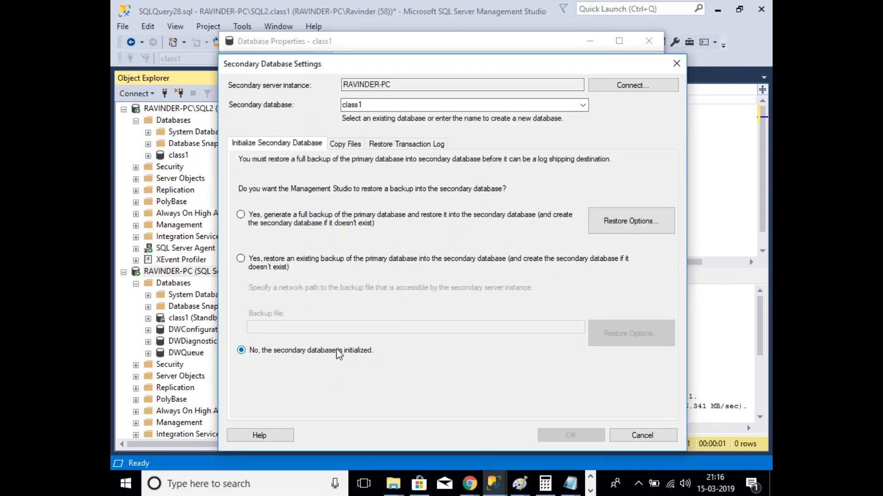
left_click(348, 145)
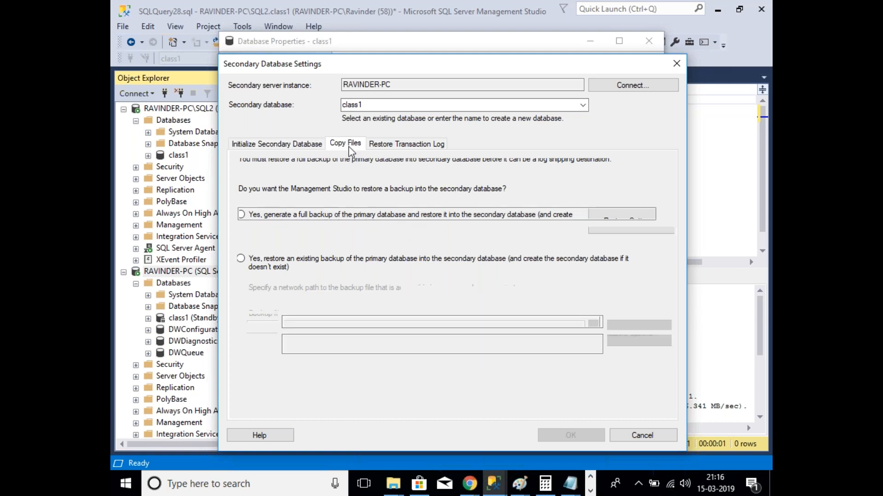
Step: Create and open a new folder named logshippingsecondary inside F:\logshipping\Data
left_click(328, 214)
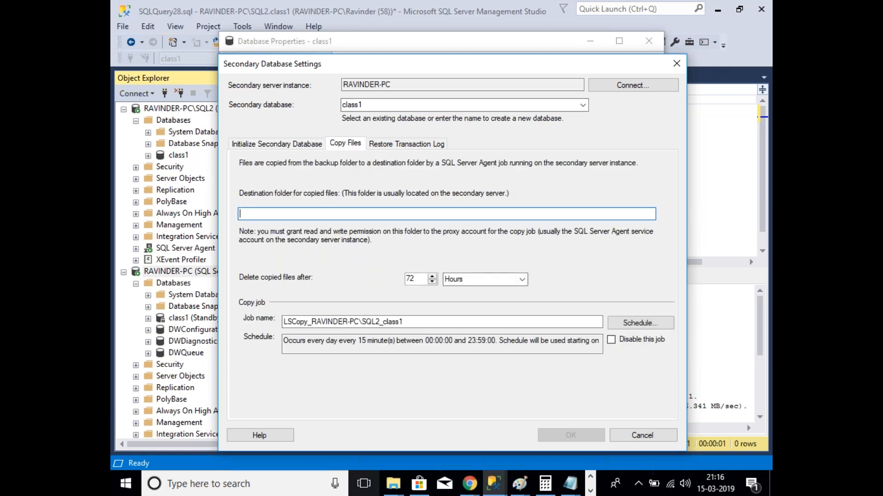
left_click(389, 492)
left_click(453, 437)
right_click(265, 224)
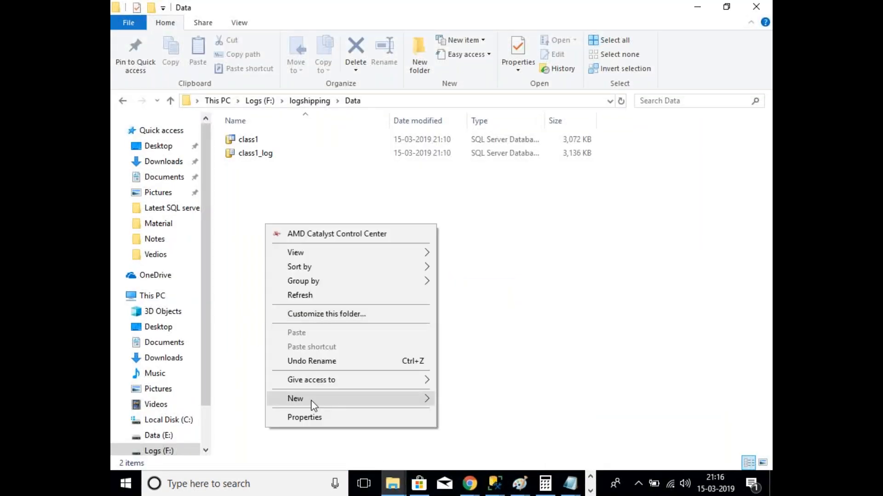
left_click(529, 250)
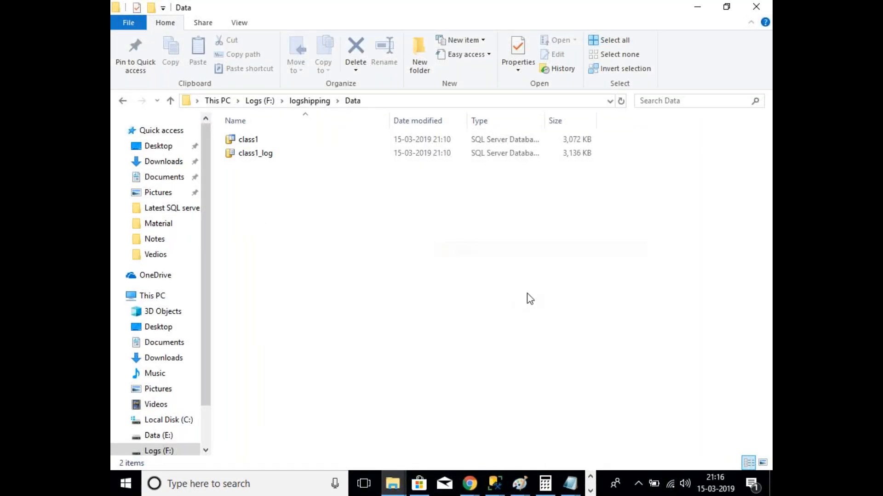
type("logshi")
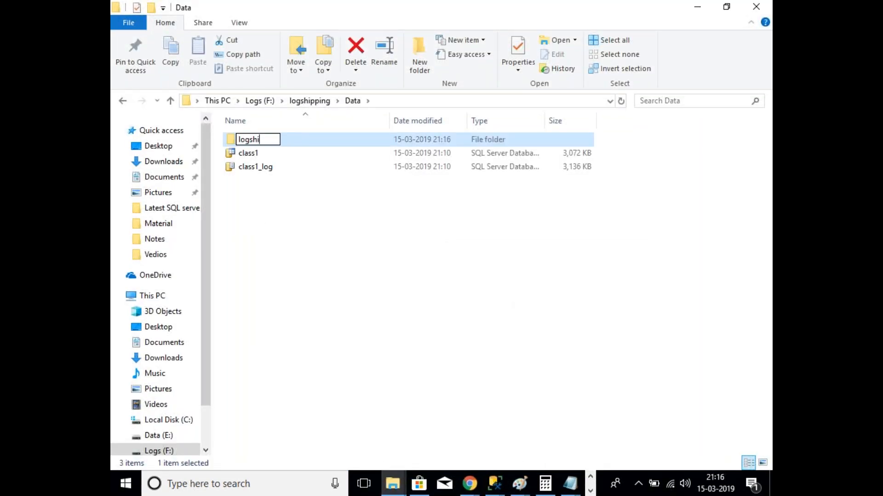
type("ppingsec")
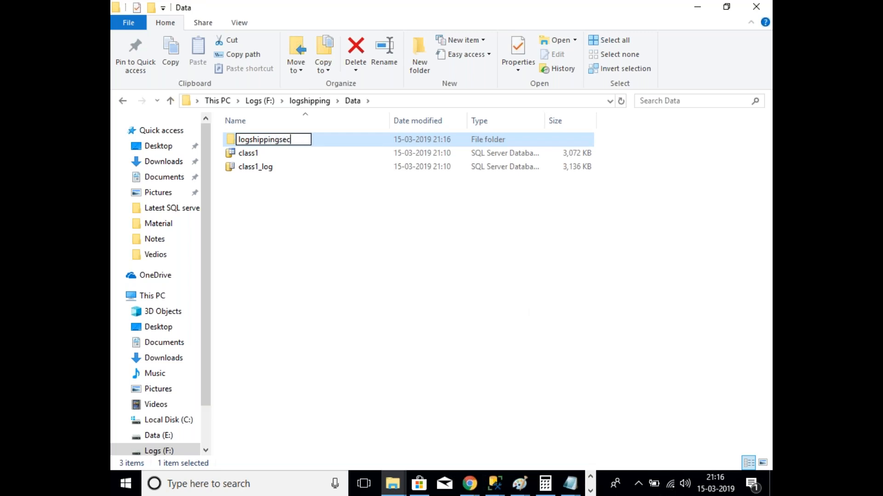
type("ondary")
key("Return")
key("Return")
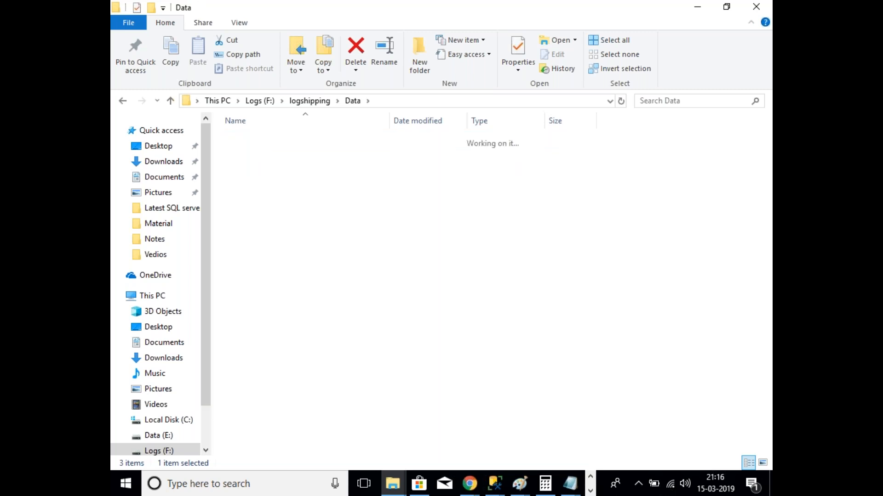
left_click(499, 102)
key("ctrl+c")
Step: Paste F:\logshipping\Data\logshippingsecondary as the copy destination folder, then bring up the server diagram
left_click(495, 487)
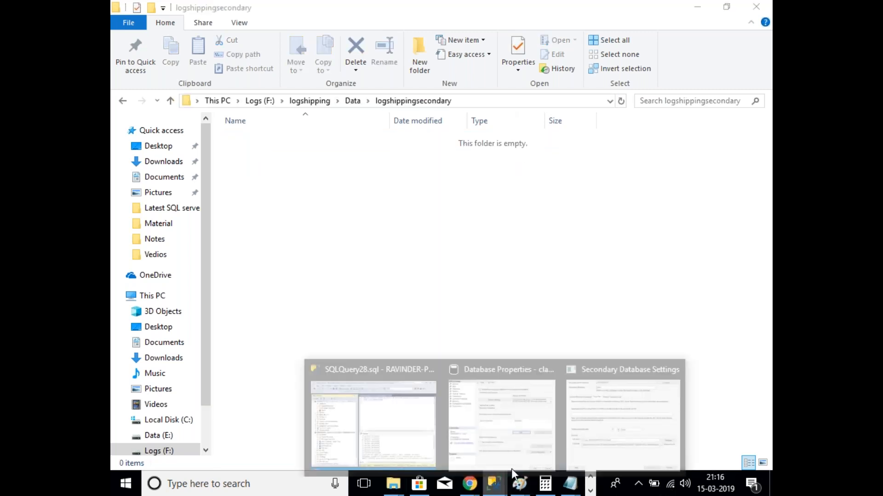
left_click(539, 450)
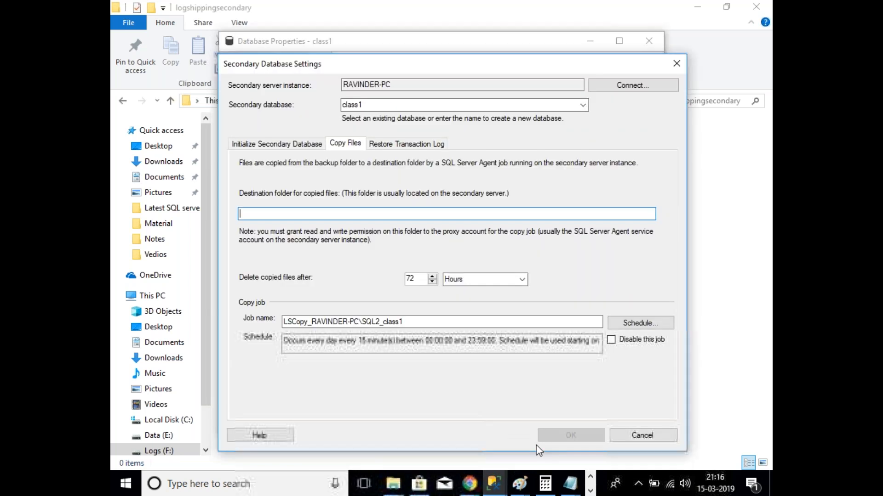
key("ctrl+v")
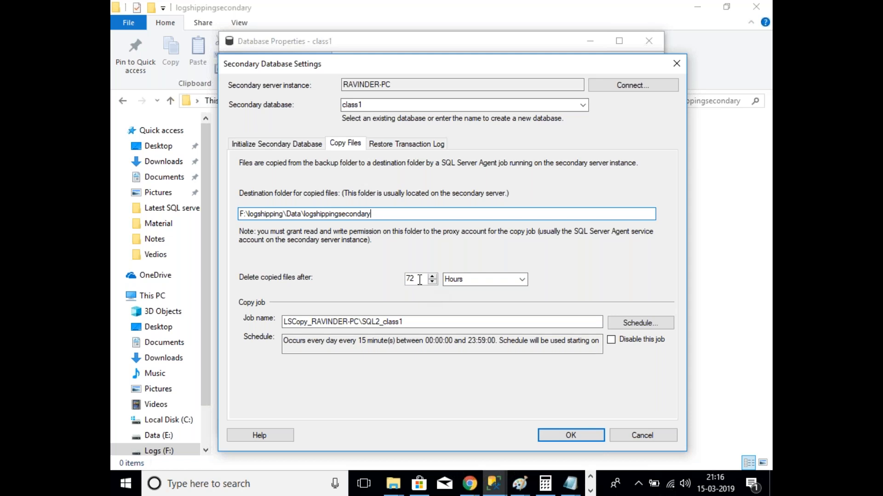
left_click(523, 494)
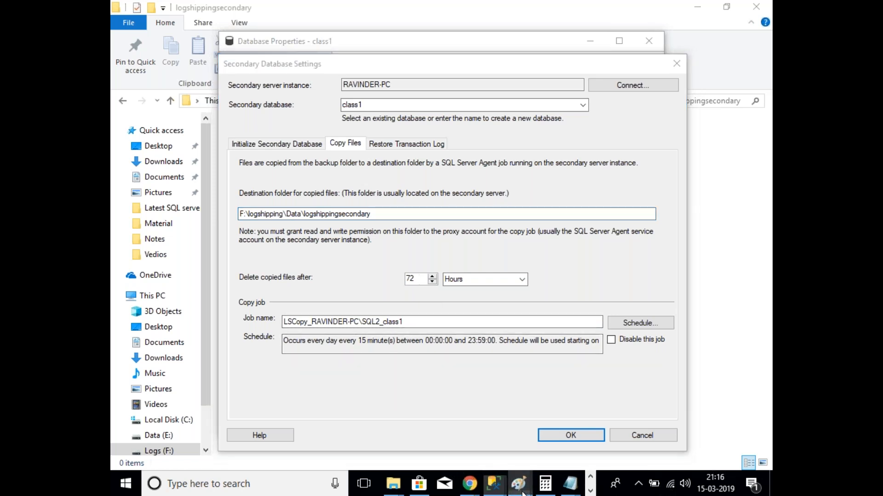
left_click(522, 494)
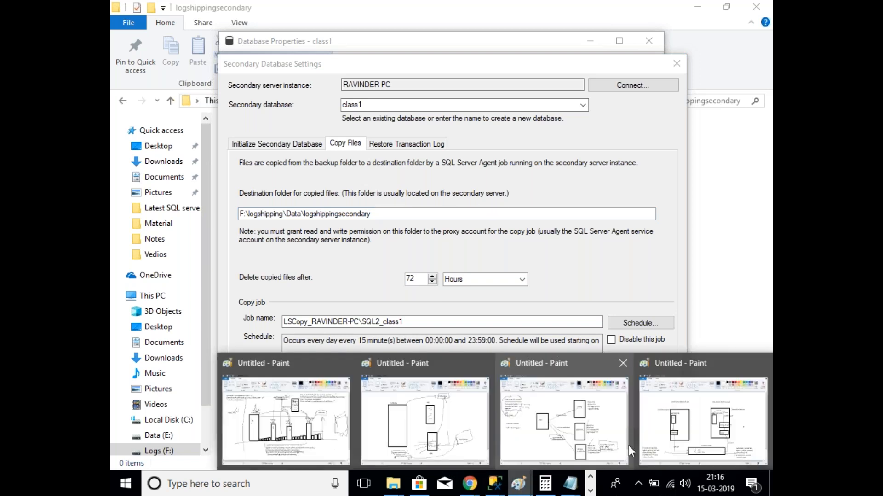
left_click(643, 442)
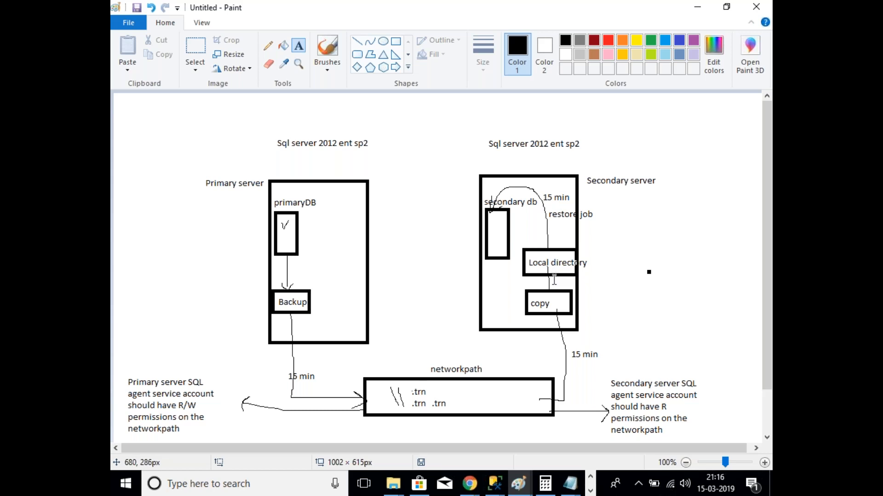
Step: Return to Secondary Database Settings and show the Restore Transaction Log options
key("alt+Tab")
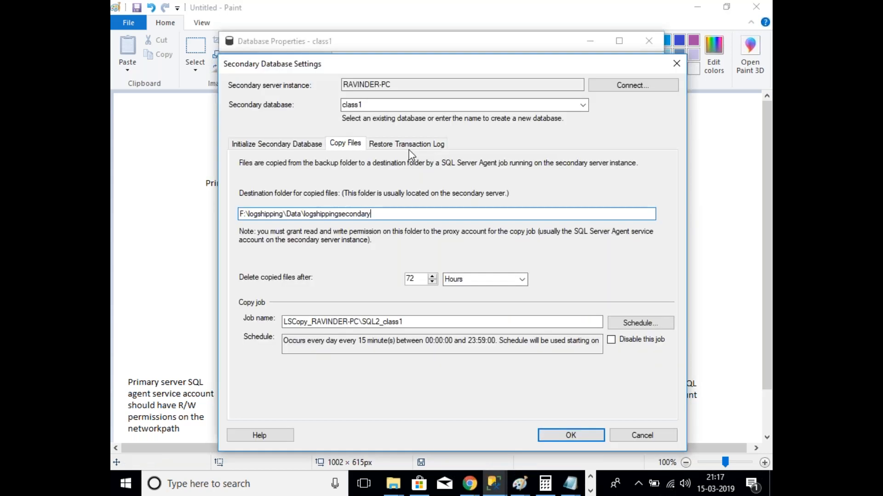
left_click(409, 147)
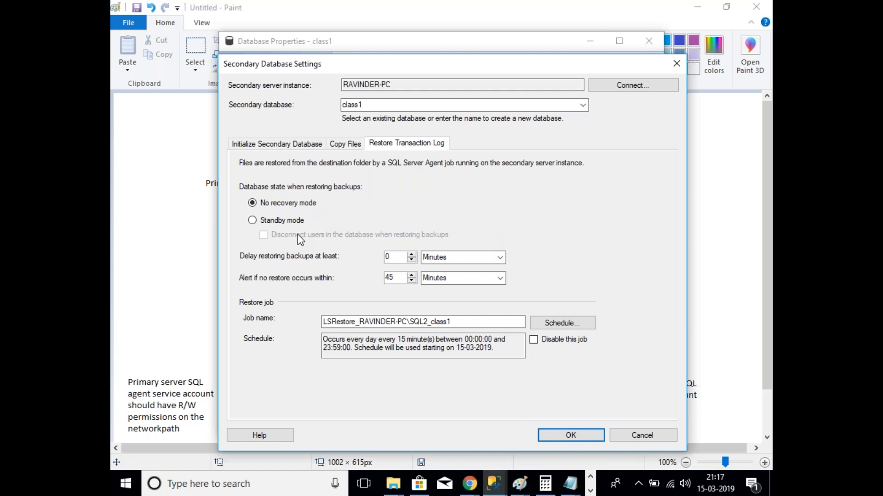
Step: Choose Standby mode and enable disconnecting users in the database during each restore
left_click(269, 223)
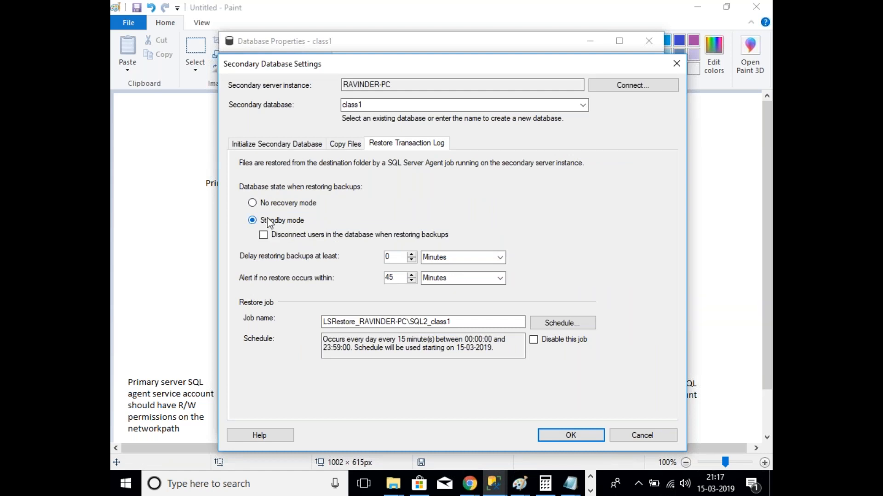
left_click(278, 236)
left_click(446, 237)
left_click(264, 236)
left_click(313, 237)
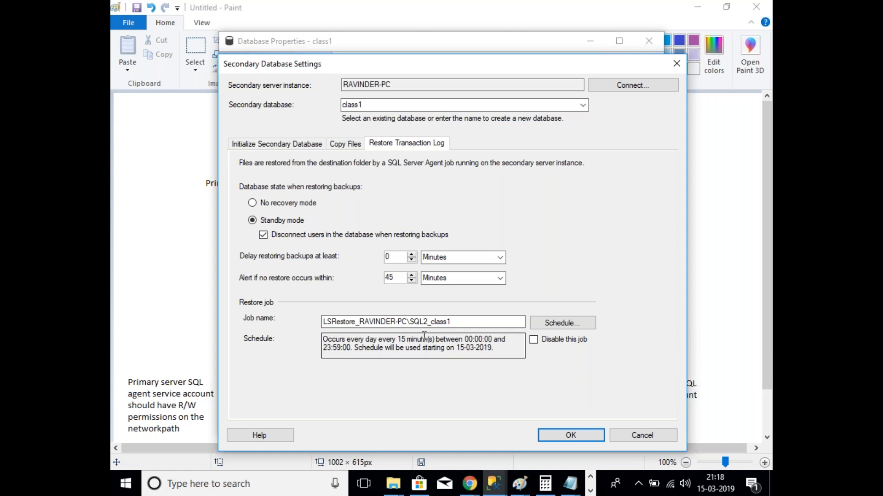
triple_click(424, 340)
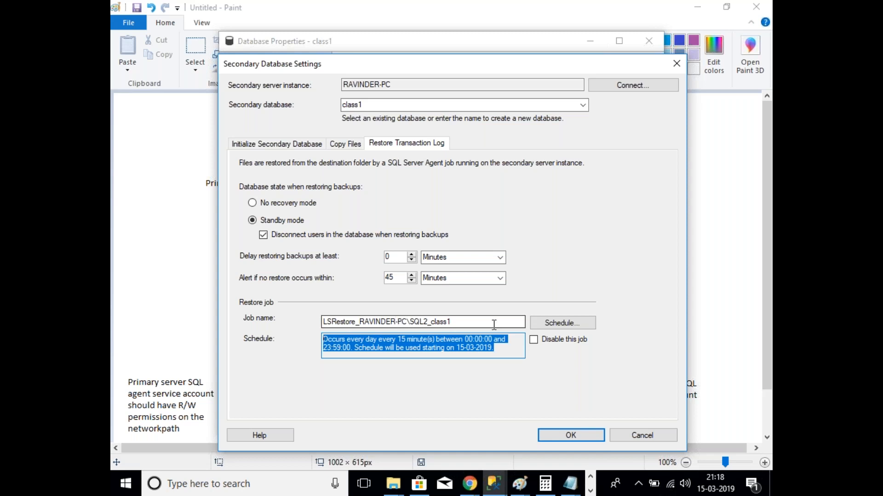
left_click(571, 324)
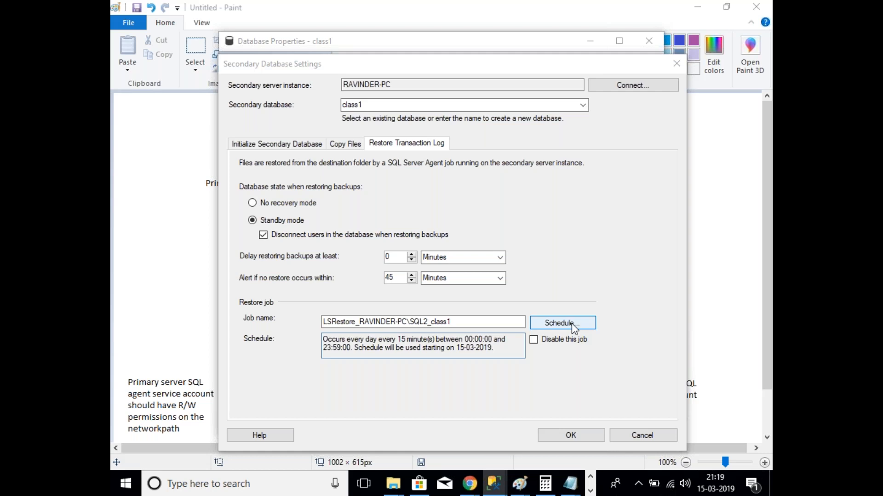
Step: Adjust the restore job schedule, temporarily settling on every 30 minutes
left_click(572, 324)
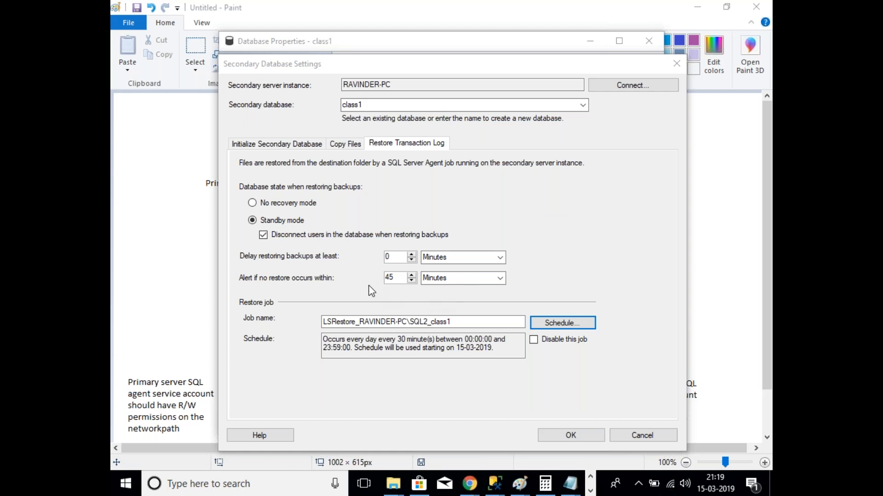
double_click(398, 278)
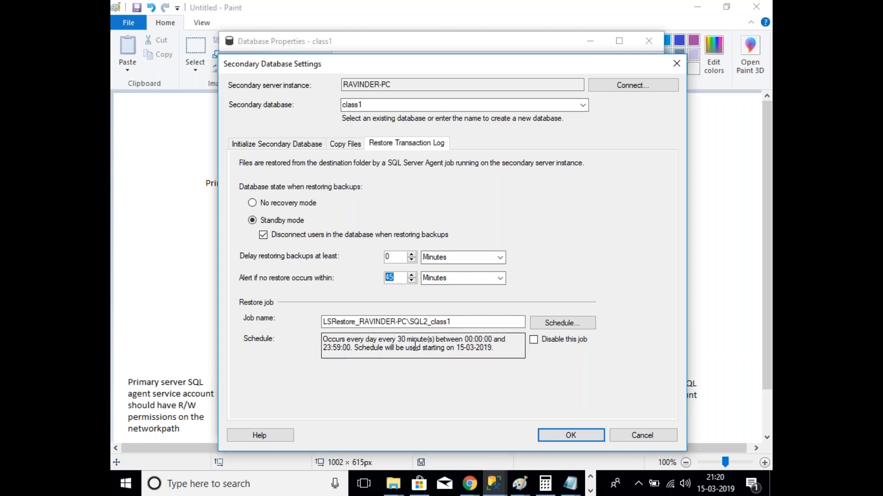
left_click(563, 323)
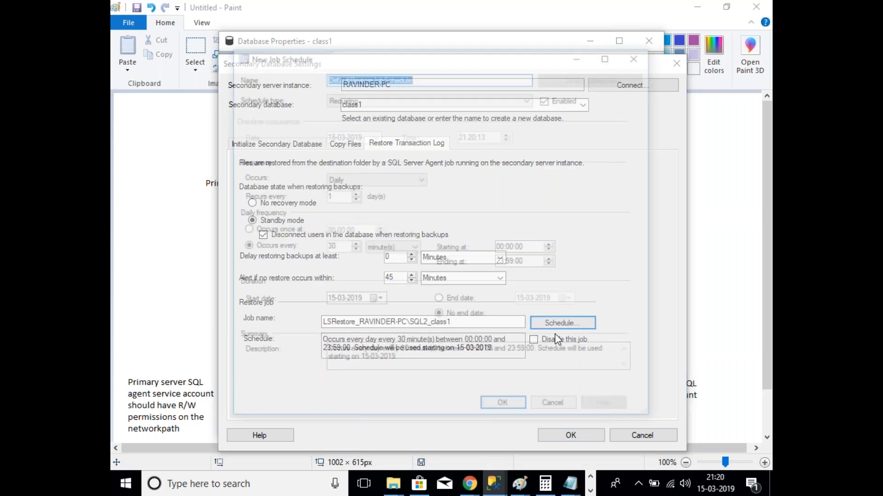
type("15")
left_click(509, 412)
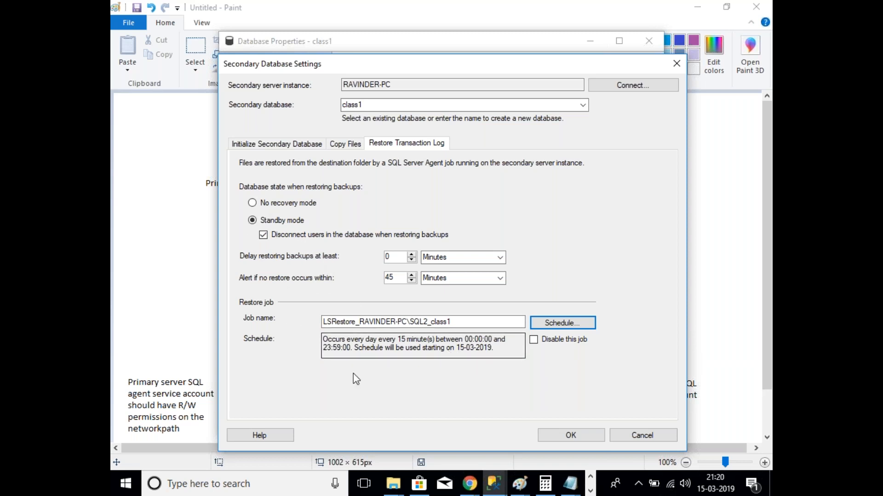
left_click(534, 323)
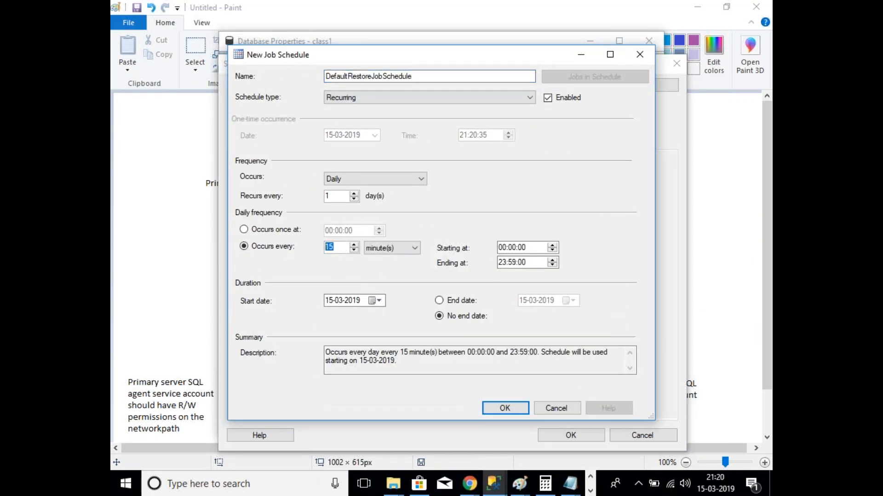
left_click(502, 412)
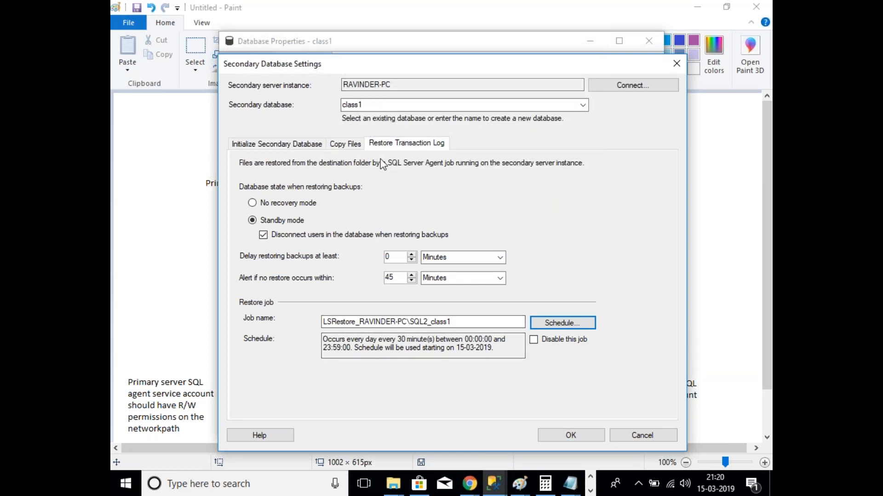
Step: Review the initialize and copy tabs, set the restore schedule to every 15 minutes, and accept
left_click(261, 145)
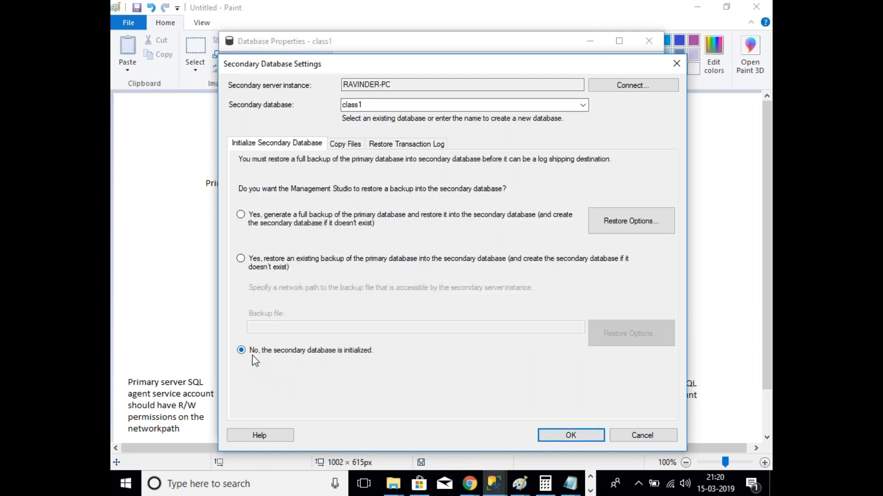
left_click(353, 144)
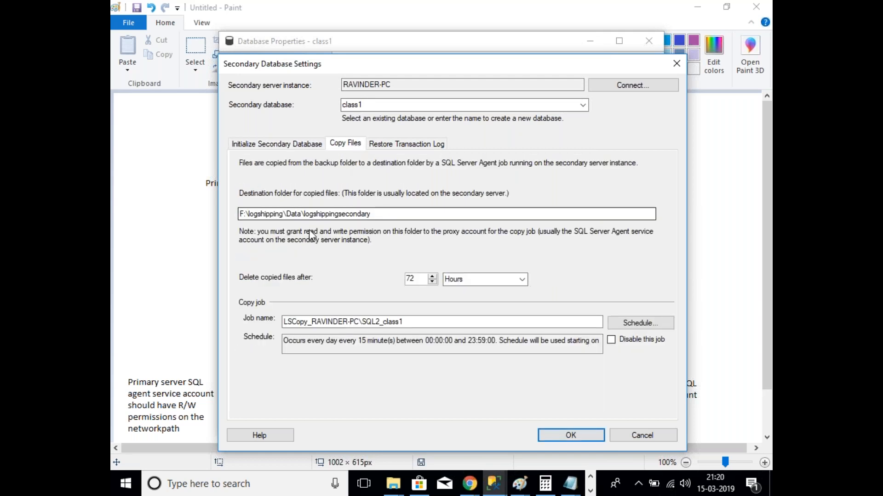
left_click(405, 144)
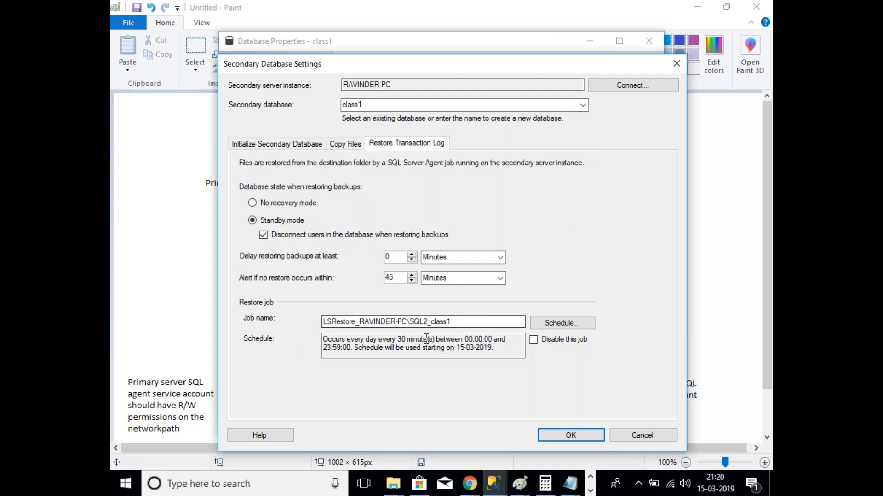
left_click(562, 323)
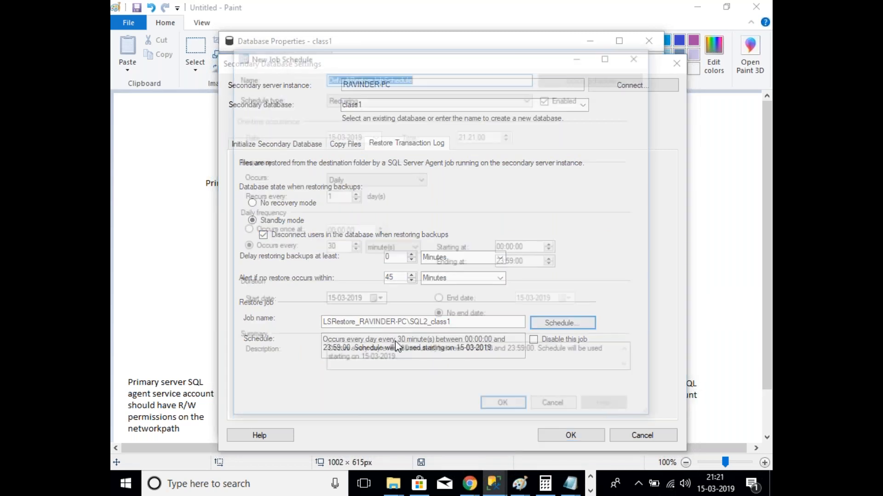
left_click_drag(336, 247, 303, 245)
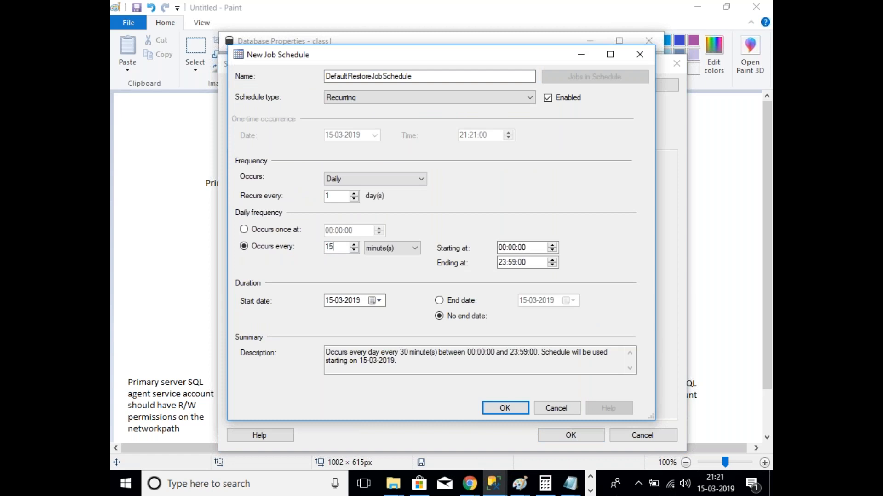
left_click(525, 415)
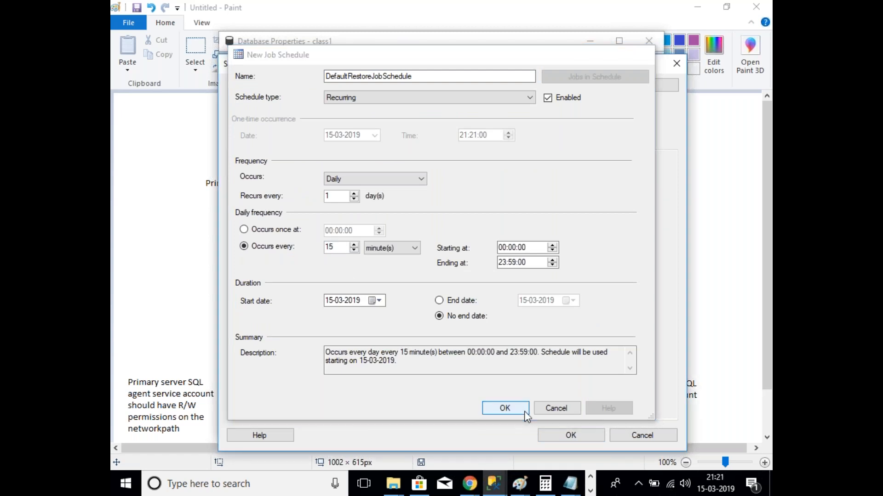
left_click(560, 437)
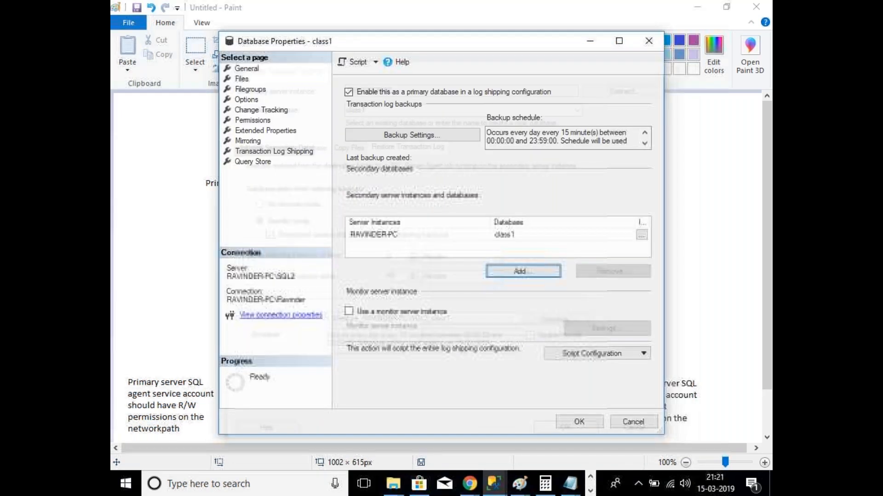
Step: Accept the backup settings, save the log shipping configuration, and close the progress dialog
left_click(416, 138)
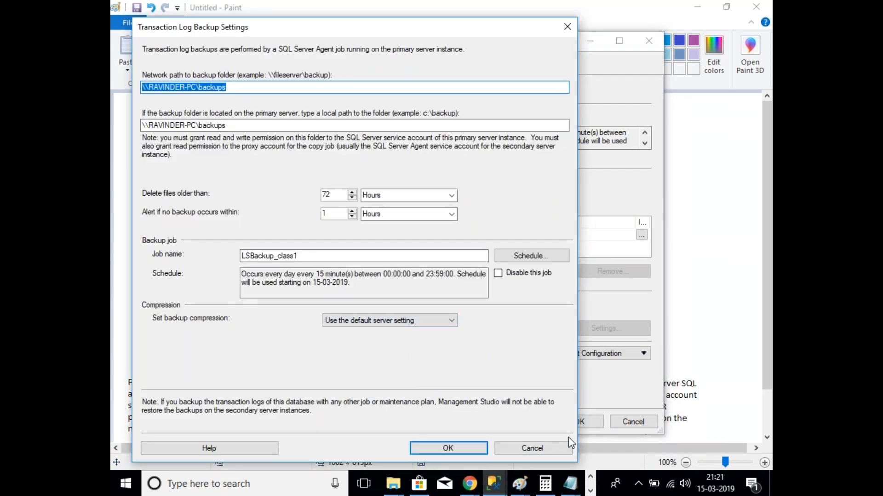
left_click(464, 448)
left_click(578, 422)
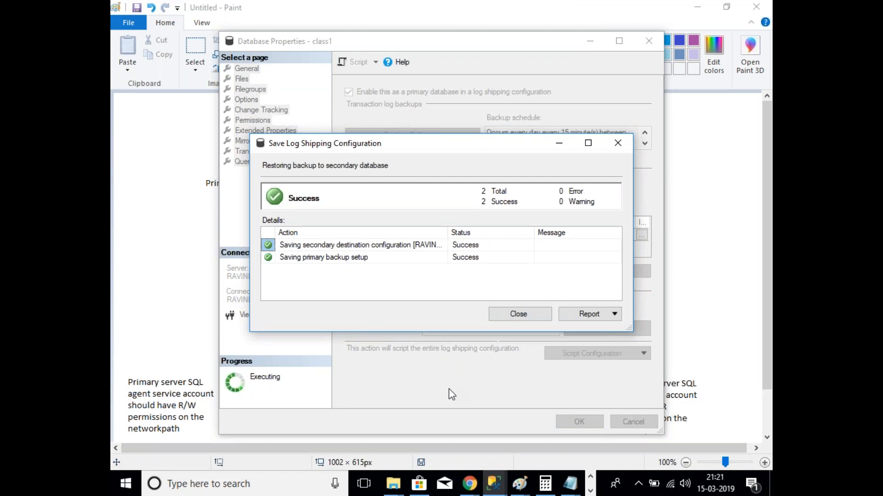
left_click(519, 315)
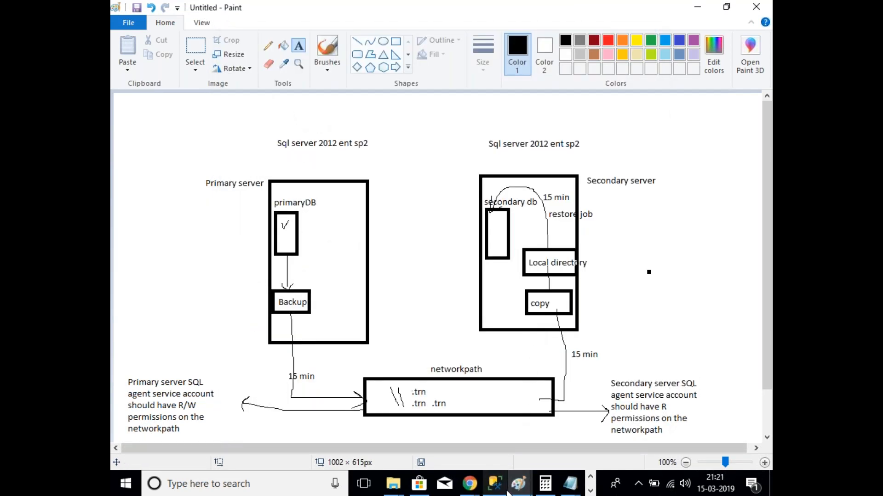
left_click(494, 484)
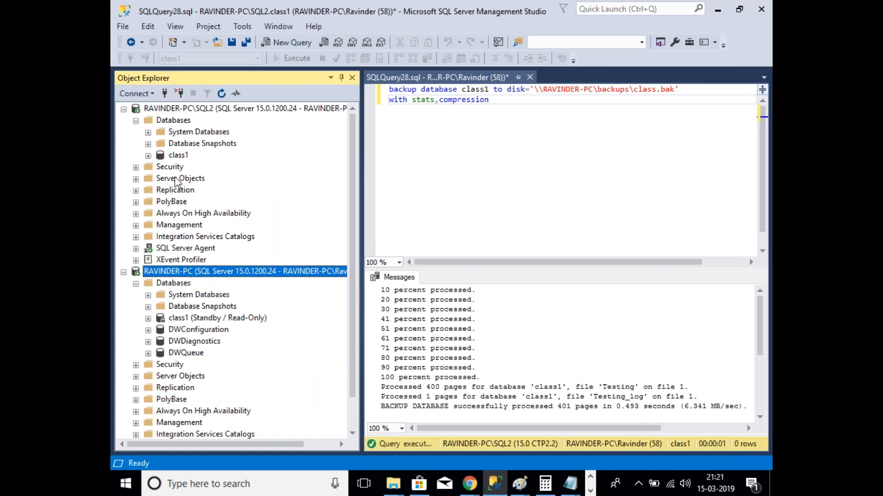
Step: Refresh the Databases lists on both SQL2 and RAVINDER-PC
right_click(179, 121)
left_click(239, 286)
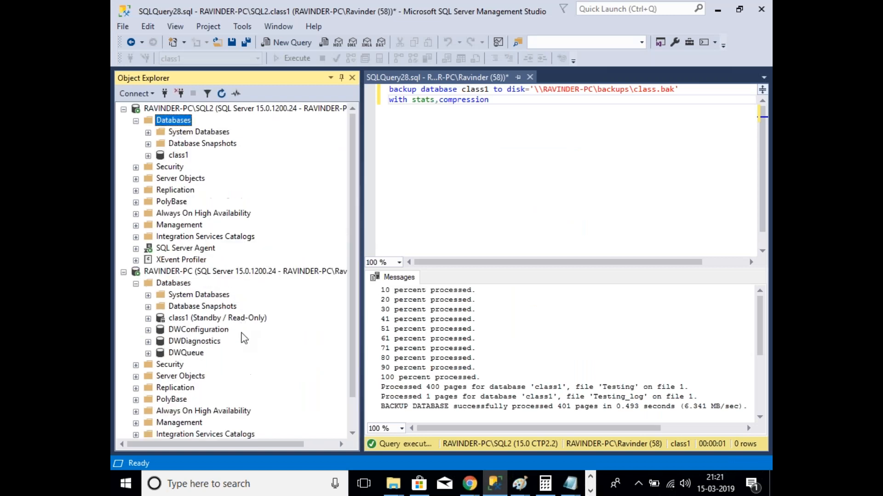
right_click(182, 284)
left_click(218, 440)
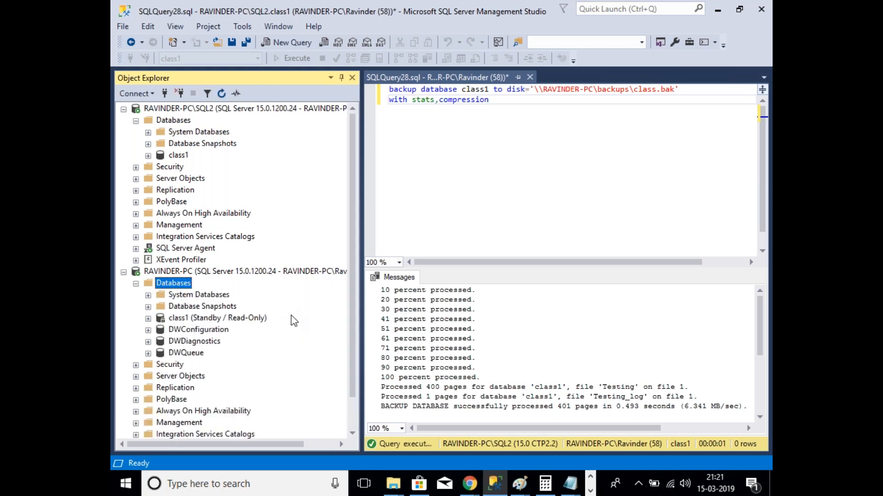
Step: Expand class1's Tables on SQL2 and edit the top 200 rows of dbo.Student
left_click(148, 156)
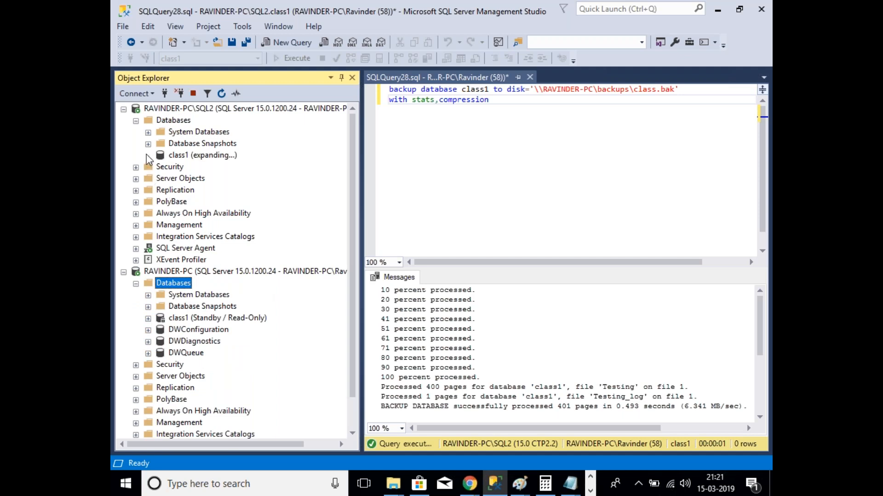
left_click(160, 167)
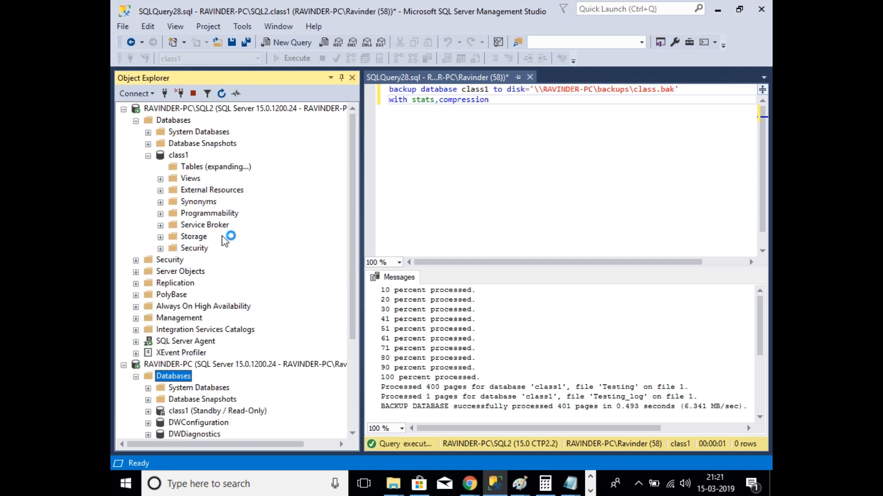
right_click(225, 230)
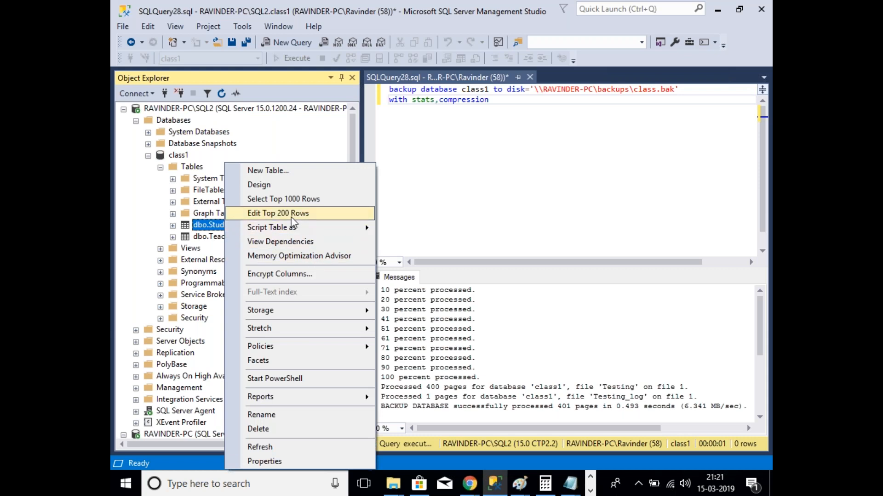
left_click(291, 215)
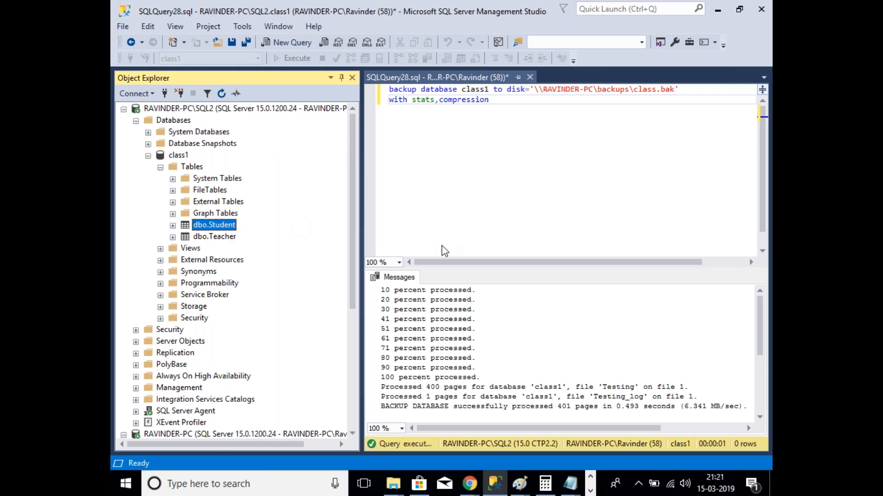
Step: Add Student rows 11 (prasad), 12 and 13 (Sagasu) with address hyd
left_click(422, 182)
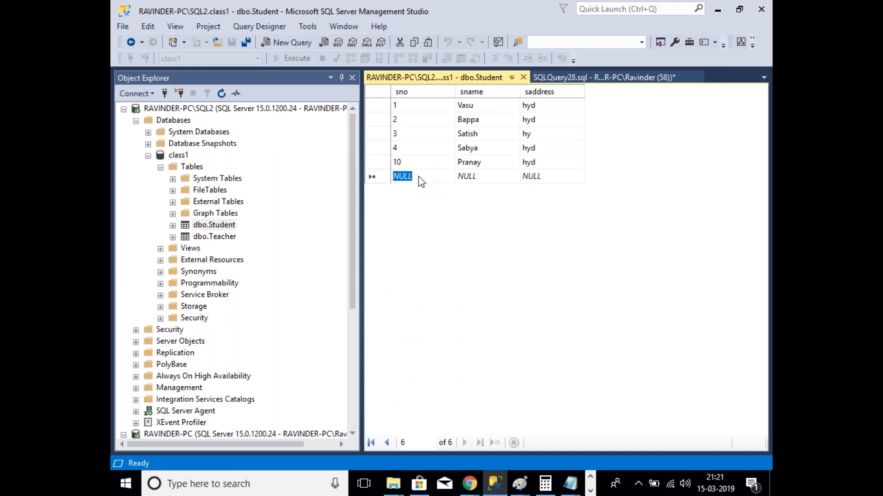
type("11")
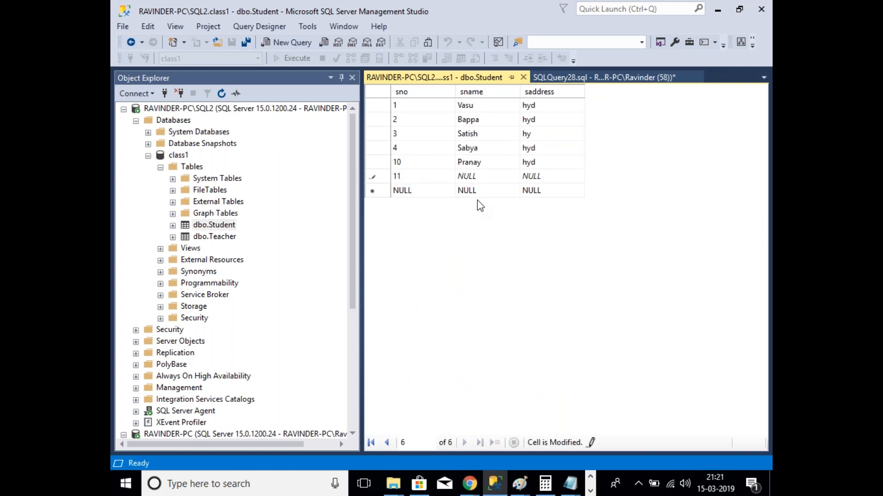
key("Tab")
type("prasad")
key("Tab")
type("hyd")
key("Tab")
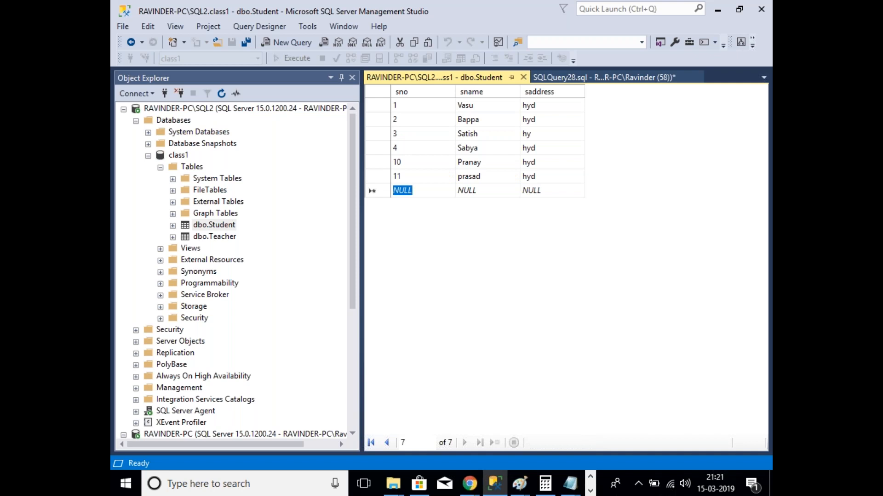
type("12")
key("Tab")
type("saa")
key("BackSpace")
type("ghyd")
key("Tab")
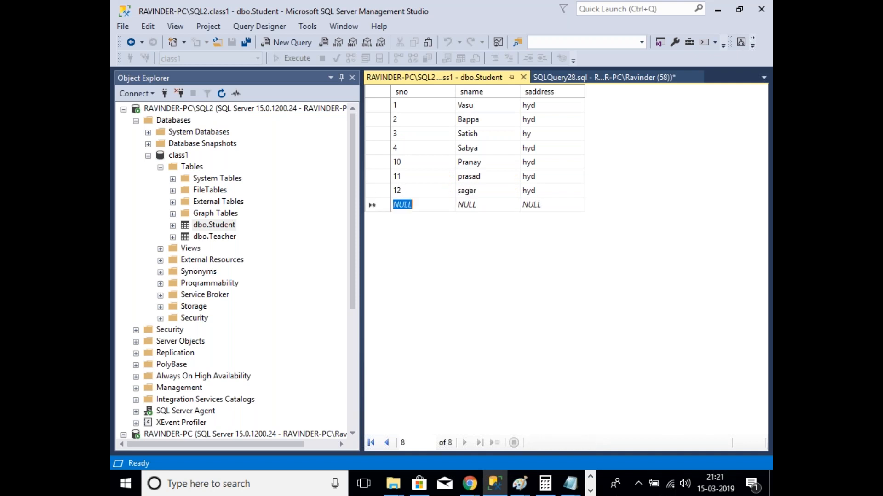
type("1")
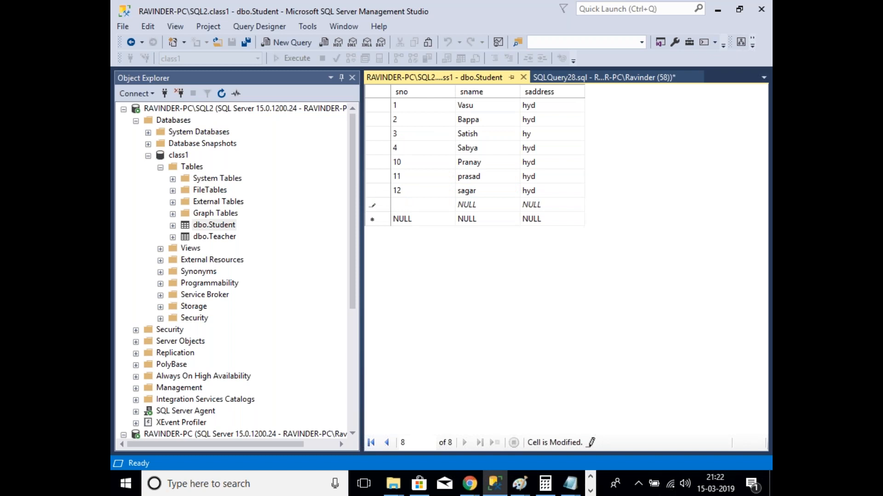
type("3")
key("Tab")
type("Saga")
type("su")
key("Tab")
type("hyd")
key("Tab")
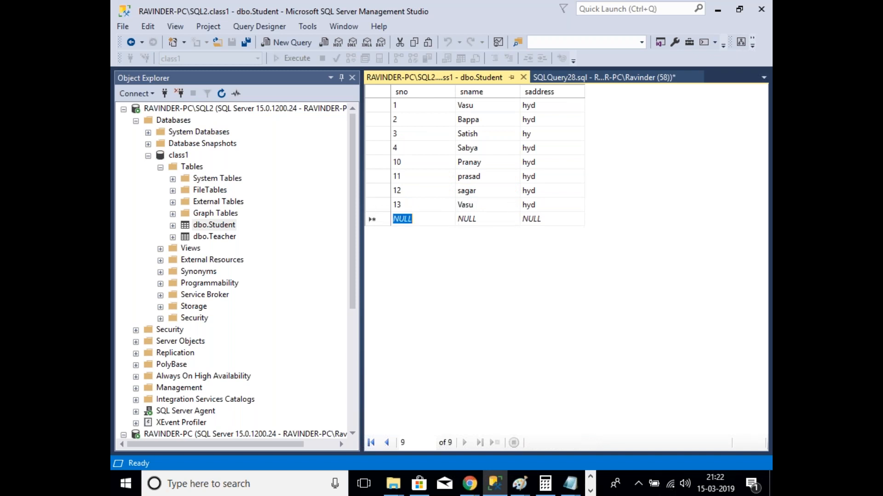
Step: Add rows 14 Suresh, 15 Kiranraju and 16 chaitanya with address hyd, then close the grid
type("1")
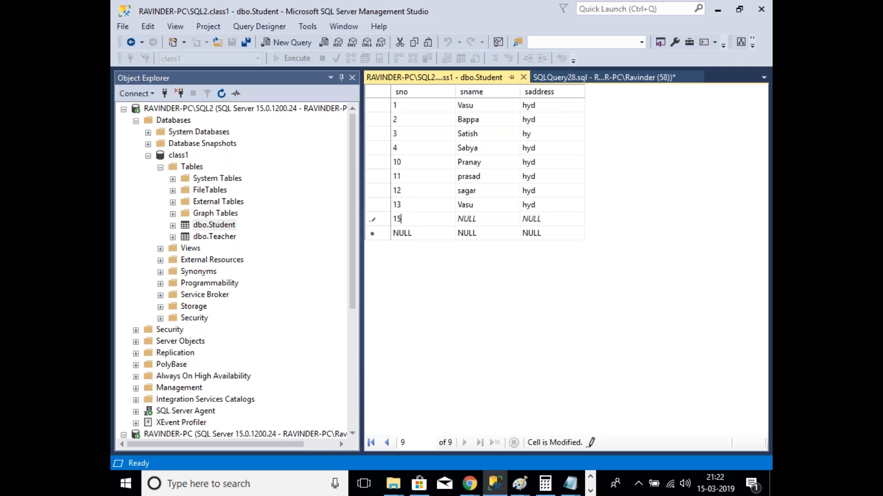
type("4")
key("Tab")
type("Suresh")
key("Tab")
type("yd")
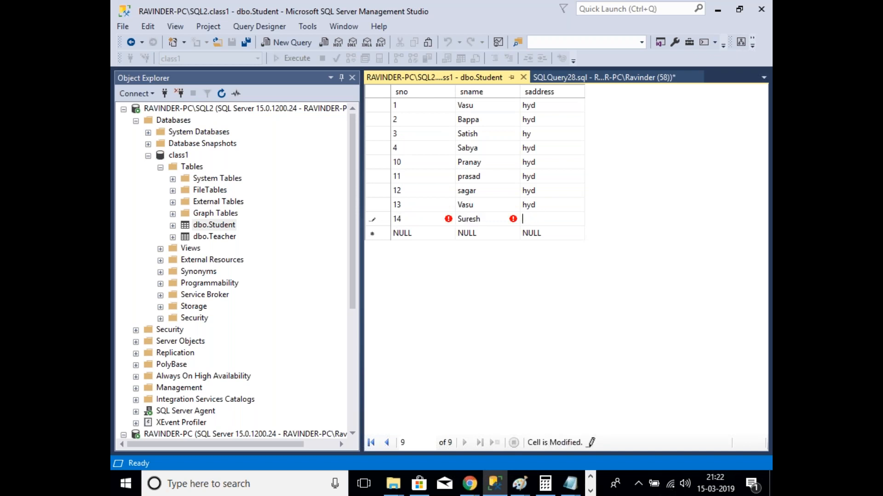
key("Tab")
type("15")
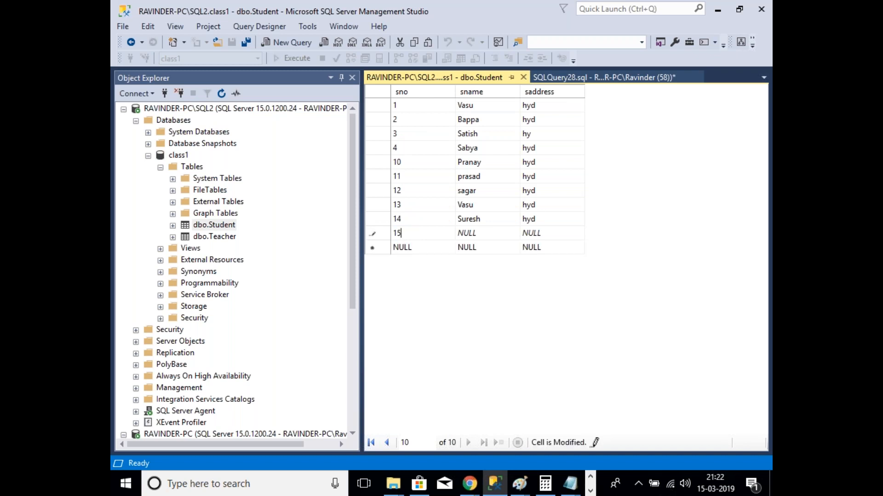
key("Tab")
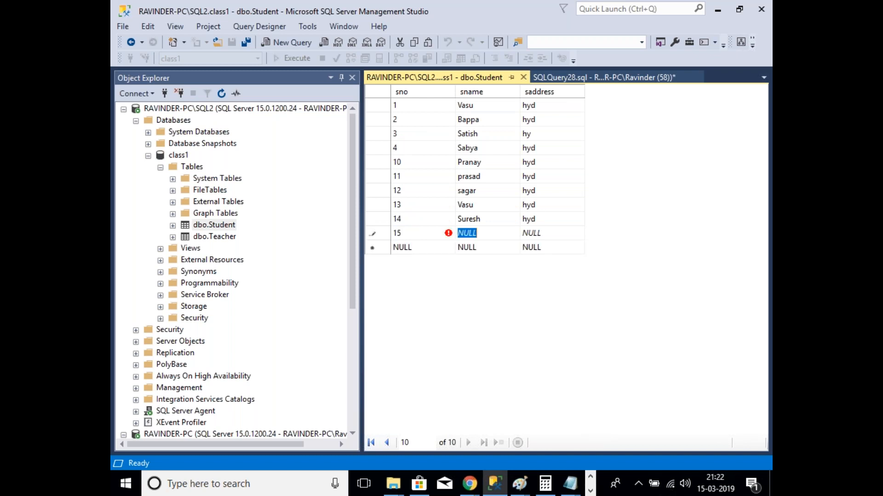
type("Kiran")
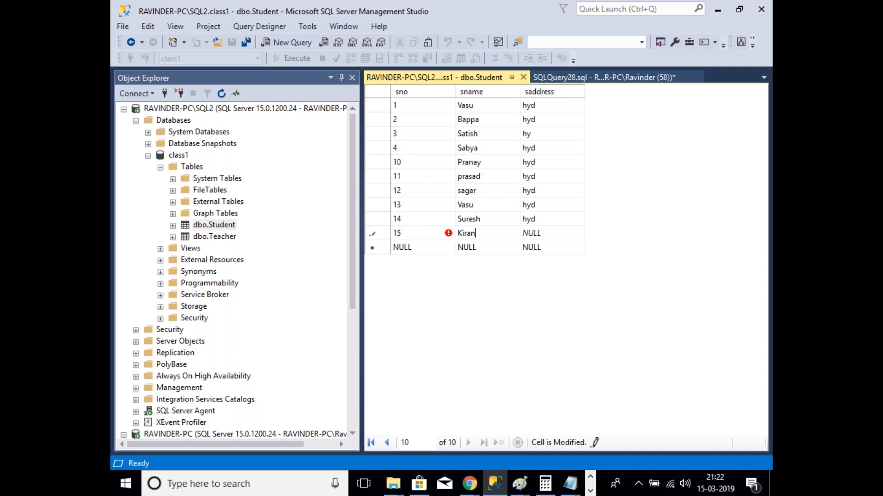
type("raju")
key("Tab")
type("hyd")
key("Tab")
type("16")
key("Tab")
type("cha")
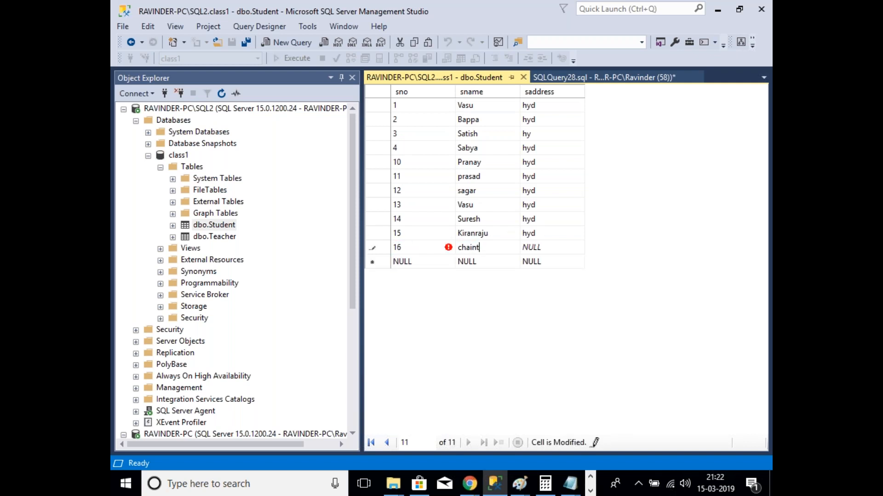
type("itanya")
key("Tab")
type("hyd")
left_click(523, 78)
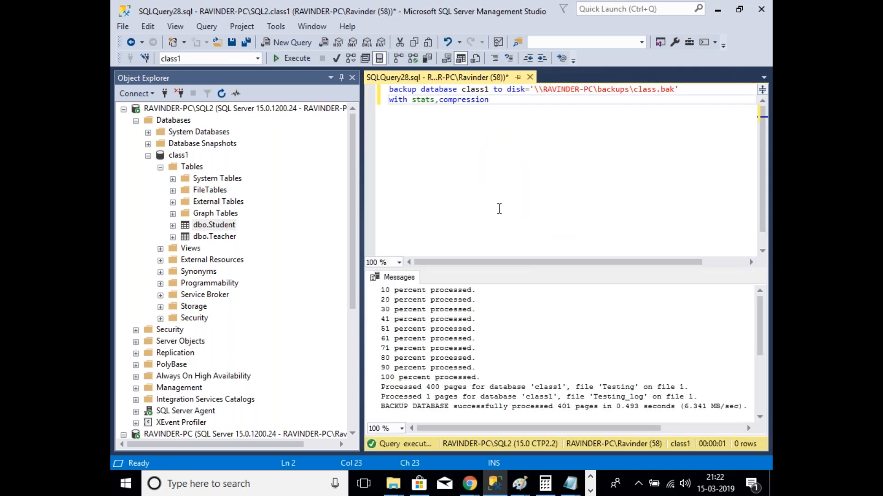
left_click(227, 228)
right_click(227, 228)
left_click(257, 200)
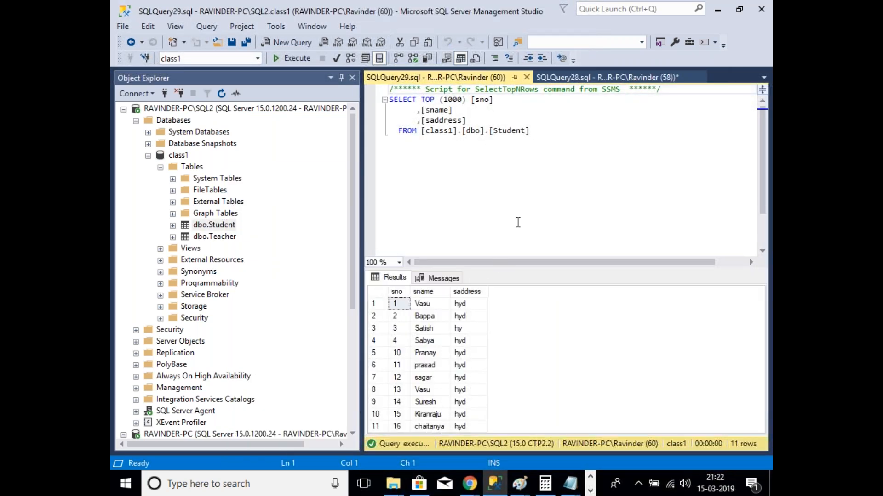
left_click(527, 77)
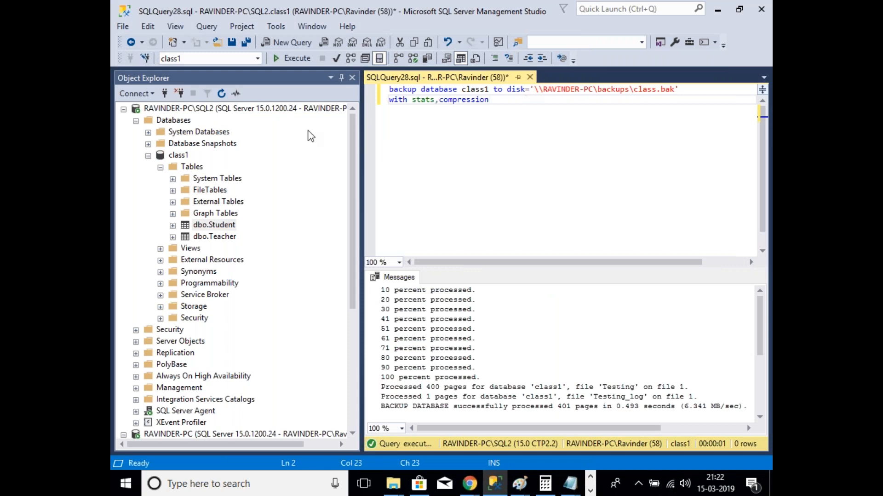
left_click(148, 155)
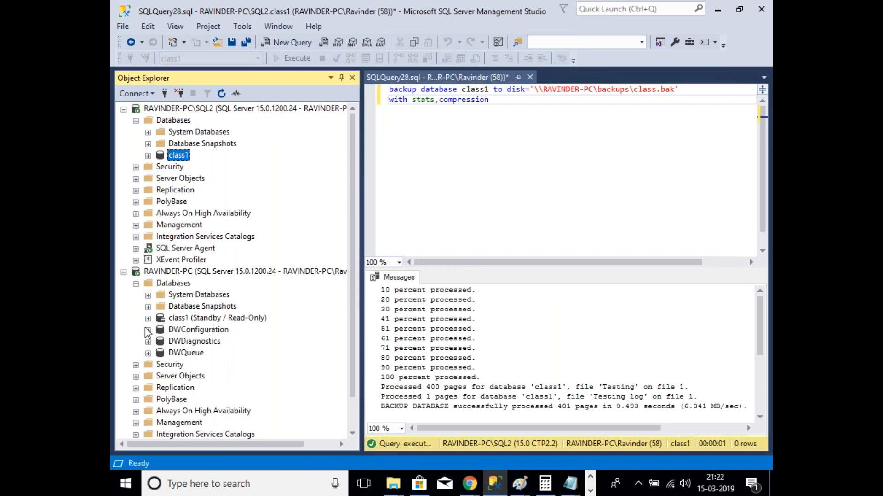
left_click(160, 330)
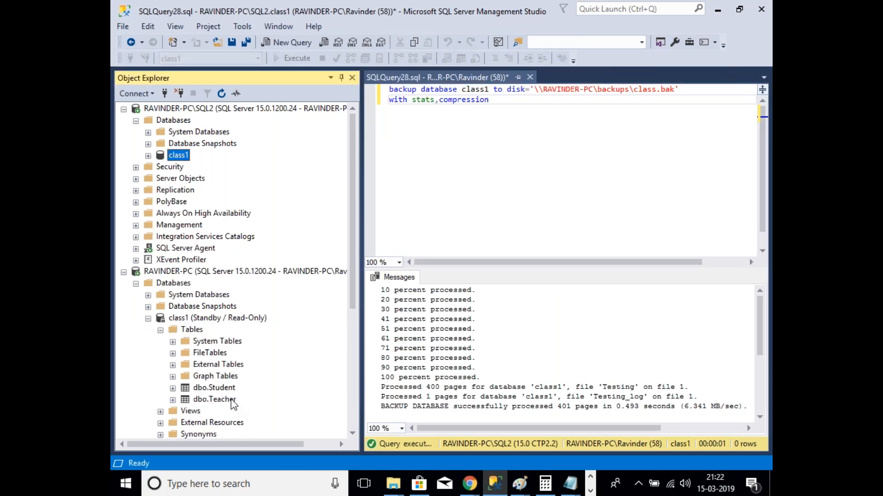
left_click(224, 390)
right_click(228, 392)
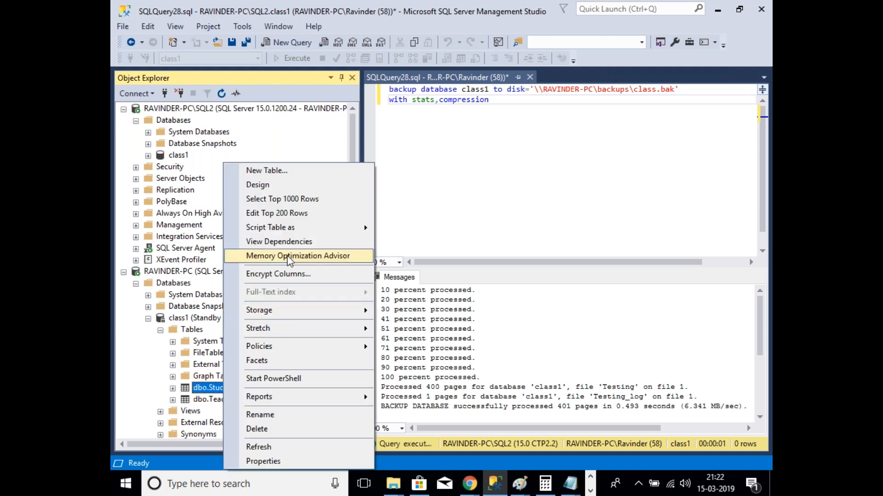
left_click(278, 198)
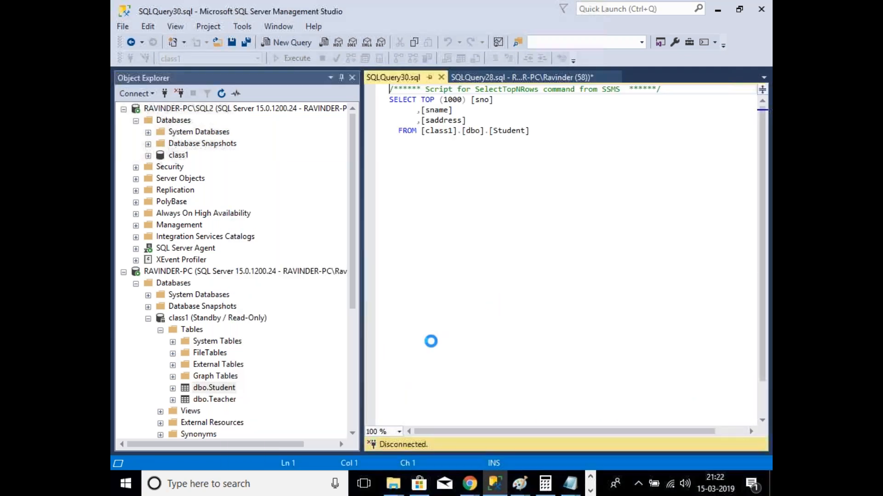
left_click(527, 77)
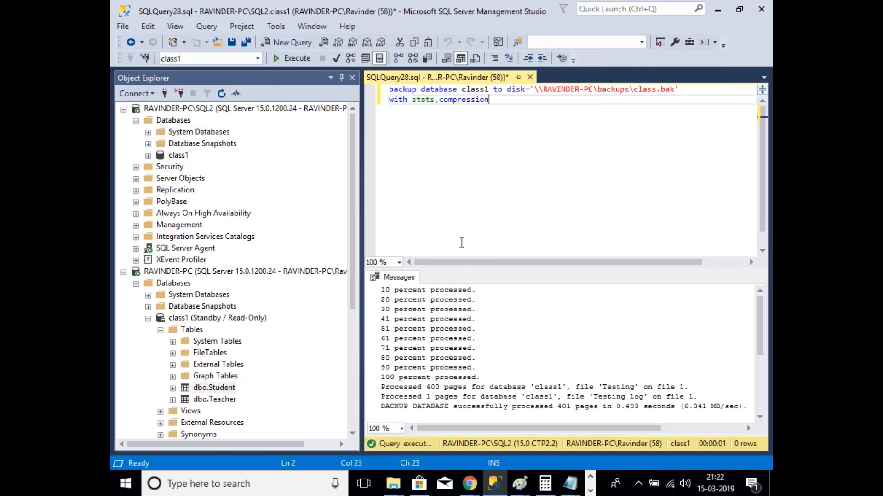
left_click(148, 318)
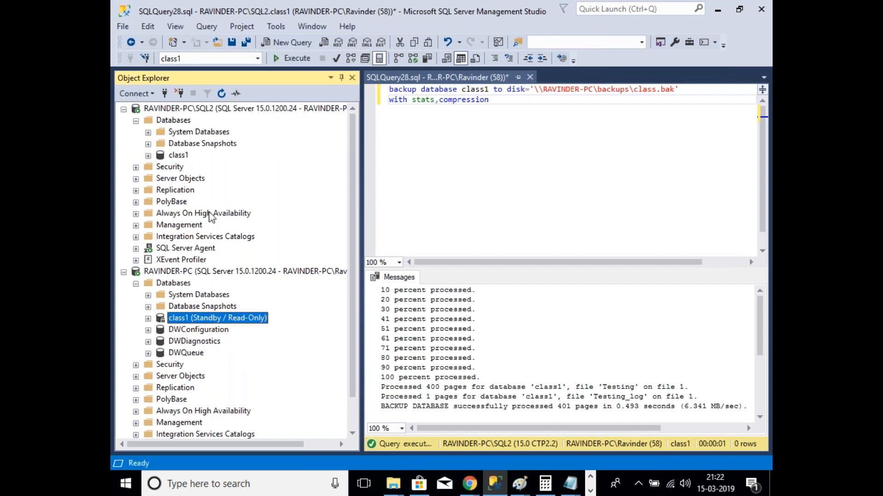
Step: Open SQL2's Job Activity Monitor from SQL Server Agent after reviewing its log shipping jobs
left_click(136, 249)
left_click(148, 260)
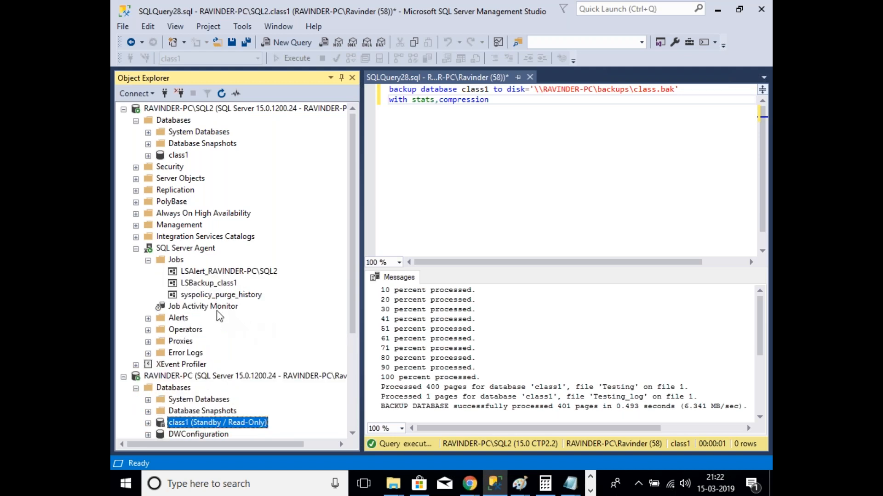
left_click(190, 287)
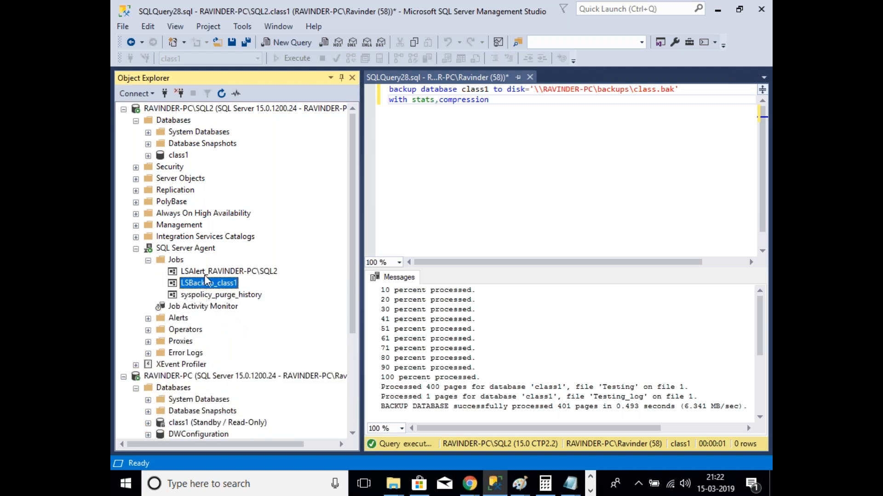
left_click(206, 274)
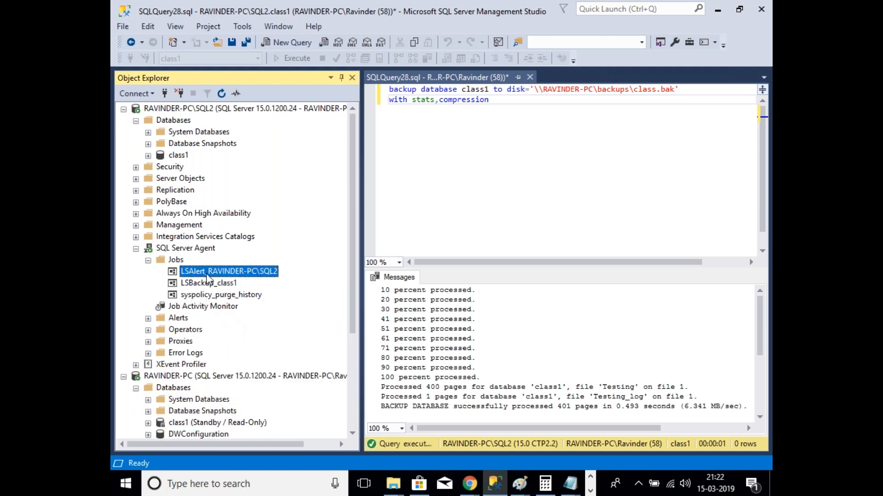
left_click(148, 261)
double_click(204, 272)
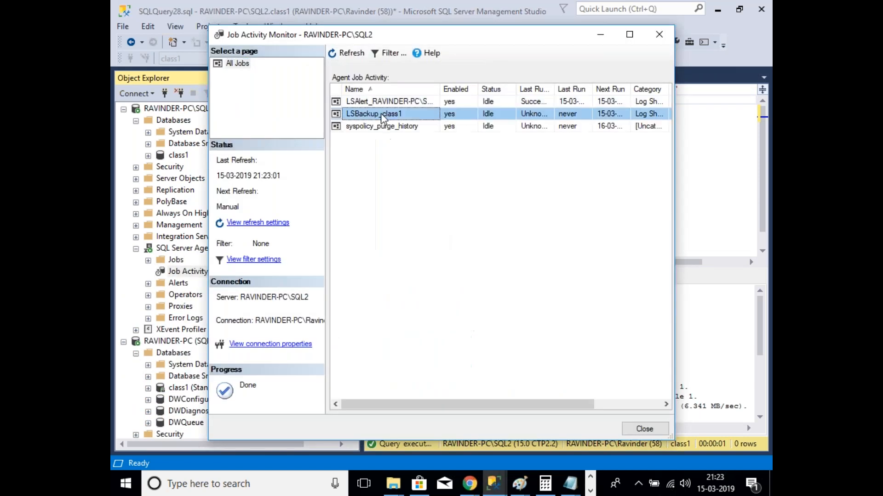
right_click(381, 113)
left_click(544, 258)
Step: Bring the \\RAVINDER-PC\backups share window forward and check its path and contents
left_click(393, 485)
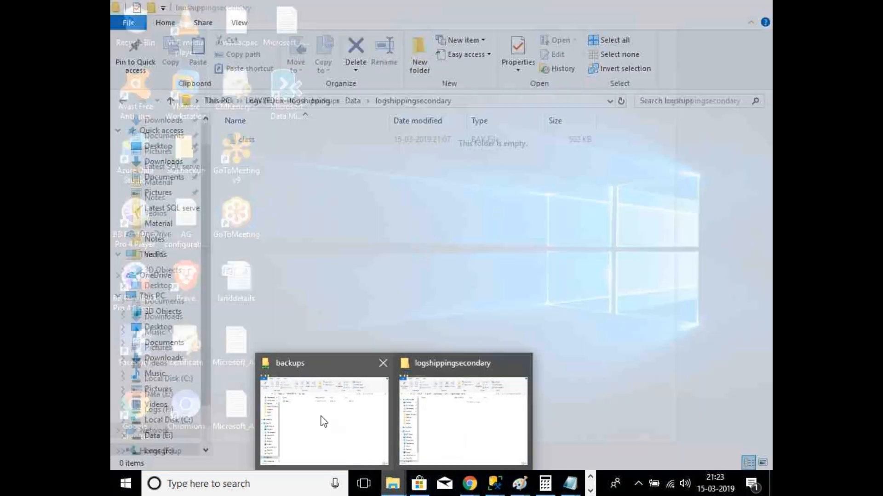
left_click(321, 418)
left_click(365, 101)
left_click(367, 101)
Step: Start the LSBackup_class1 job, refresh until it succeeds, and close the Job Activity Monitor
left_click(493, 485)
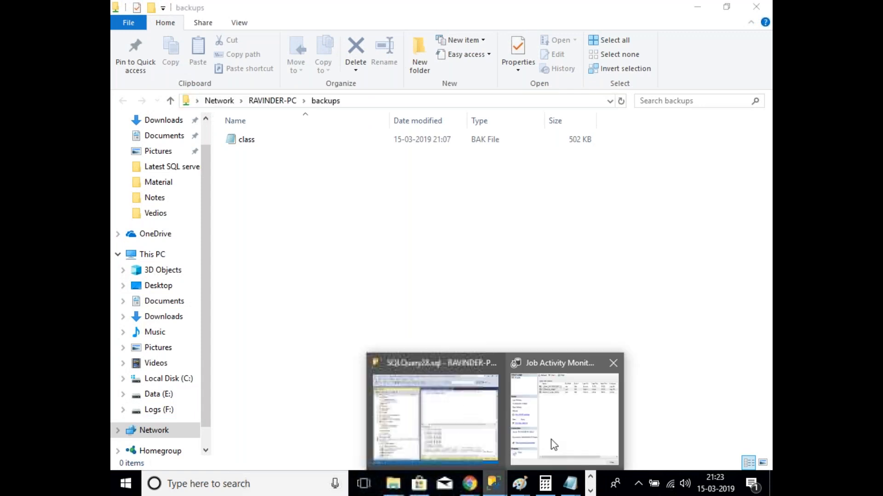
left_click(551, 444)
right_click(402, 114)
left_click(428, 119)
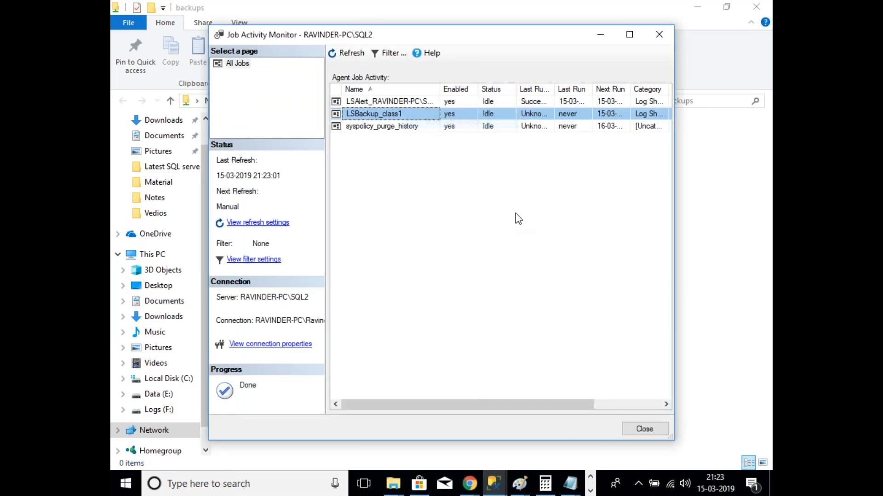
left_click(540, 300)
left_click(346, 53)
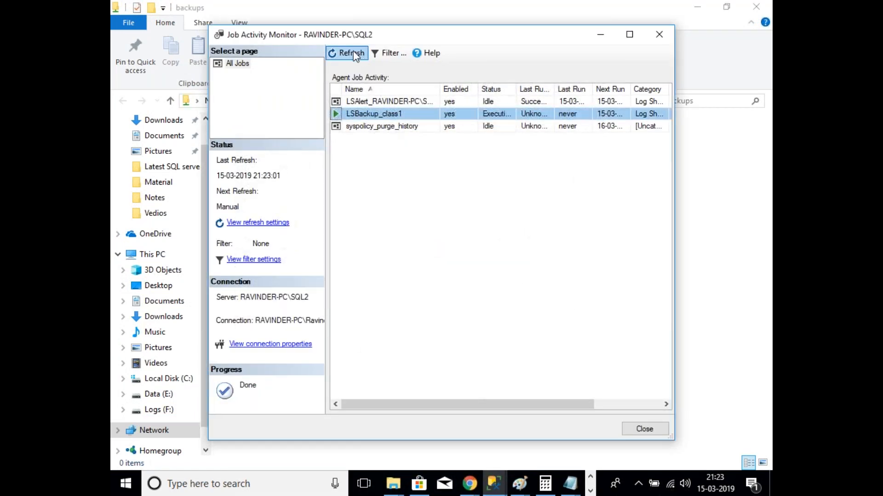
left_click(345, 53)
left_click(350, 53)
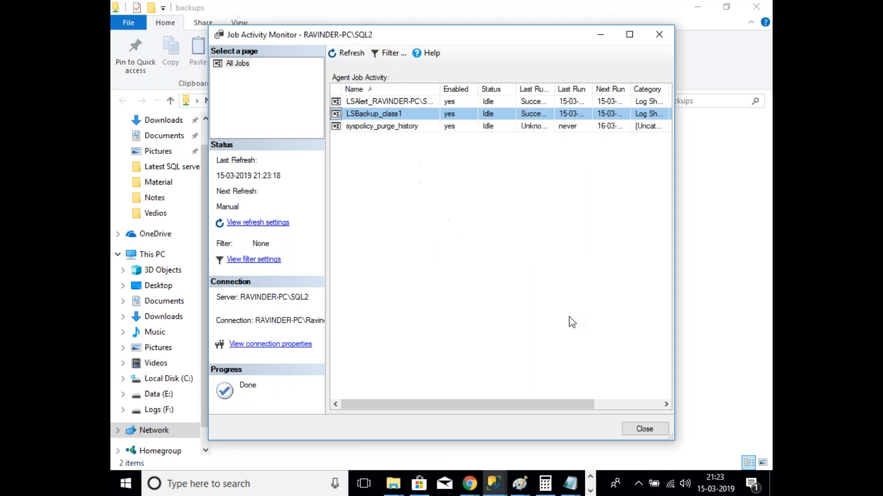
left_click(657, 431)
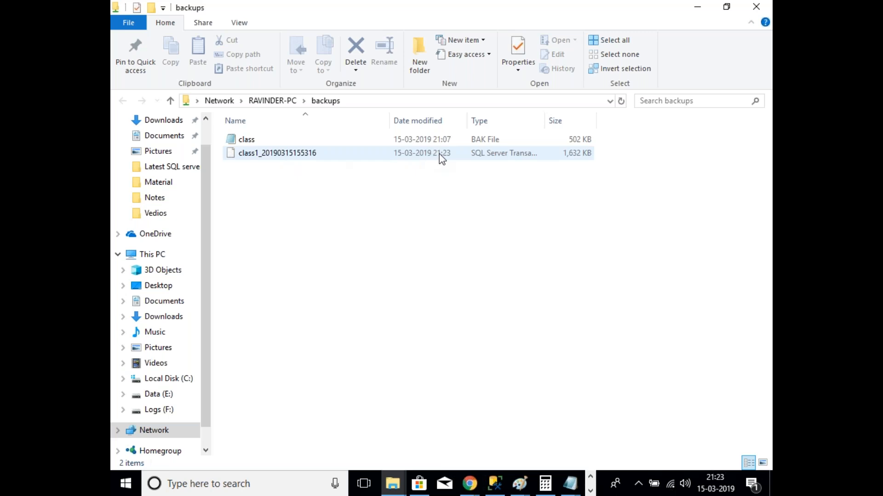
left_click(498, 493)
scroll(138, 133, "down", 1)
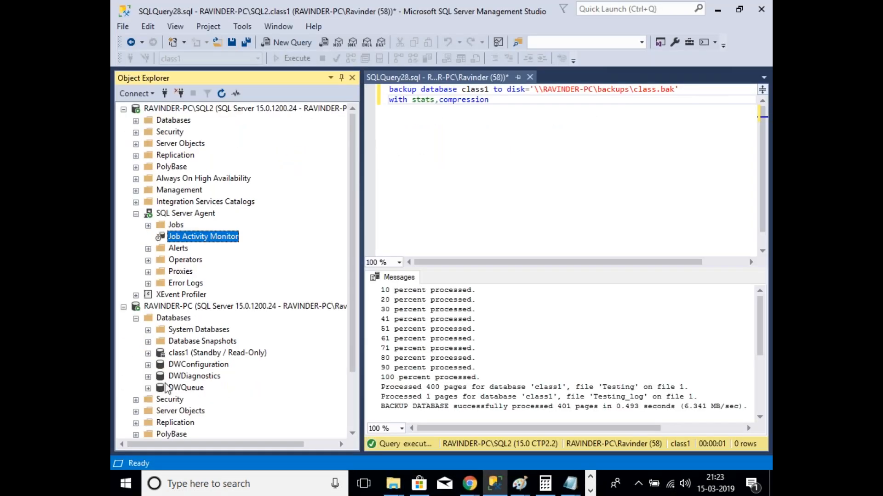
Step: Open RAVINDER-PC's Job Activity Monitor and check the still-empty logshippingsecondary folder
left_click(136, 318)
left_click(135, 411)
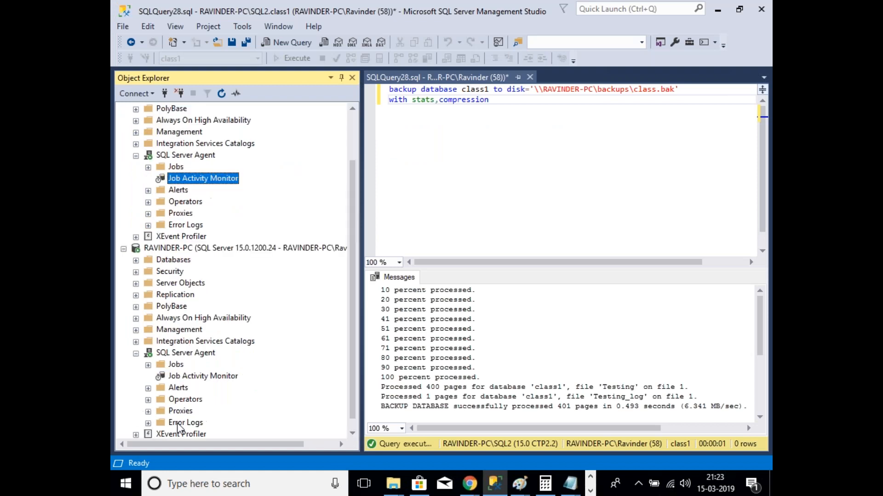
double_click(230, 380)
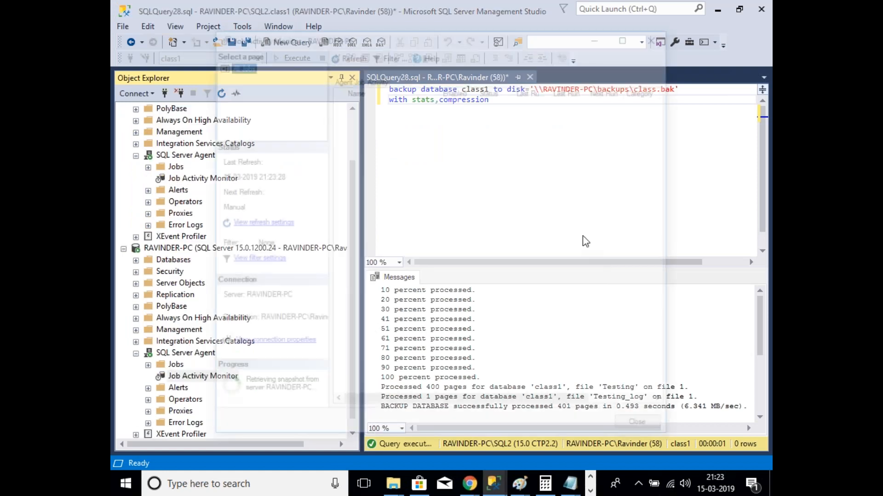
left_click(378, 117)
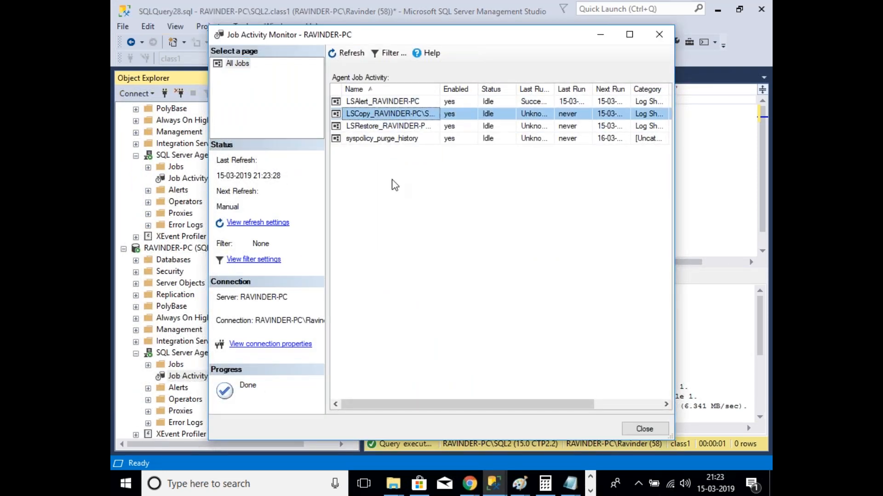
left_click(393, 484)
left_click(470, 436)
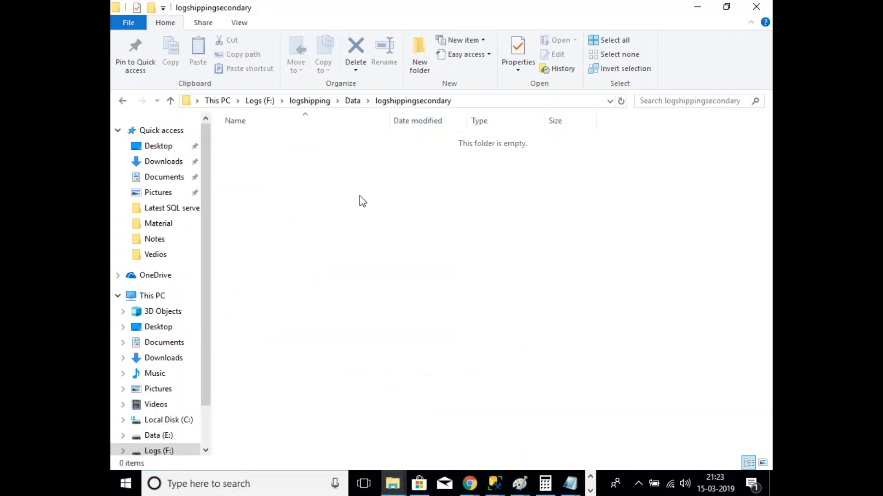
left_click(468, 106)
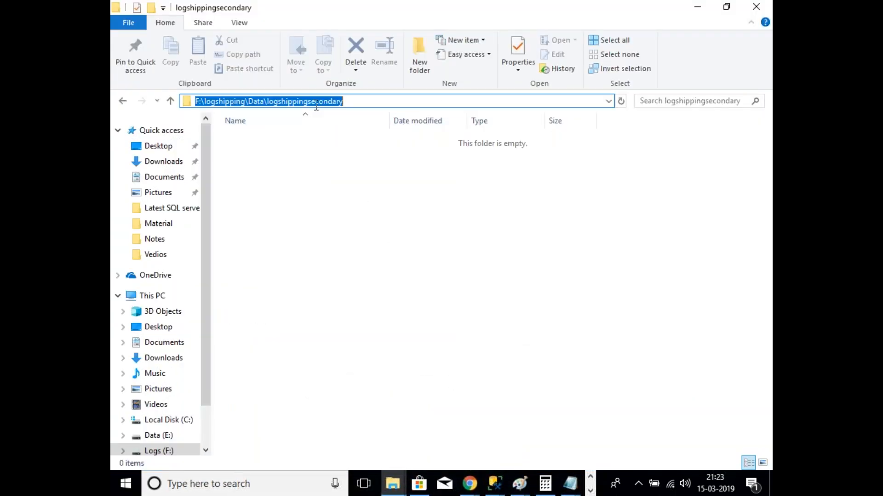
left_click(342, 202)
Step: Start the LSCopy job and refresh to confirm it succeeded
left_click(493, 485)
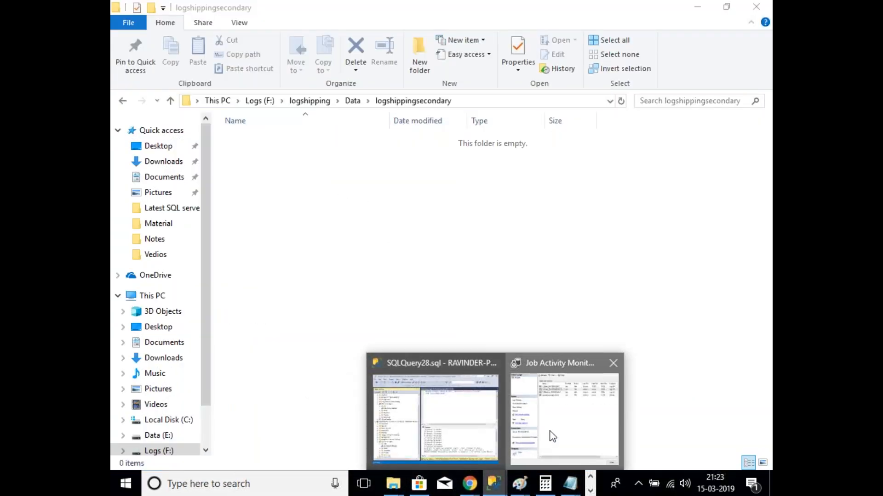
left_click(552, 432)
right_click(404, 114)
left_click(453, 124)
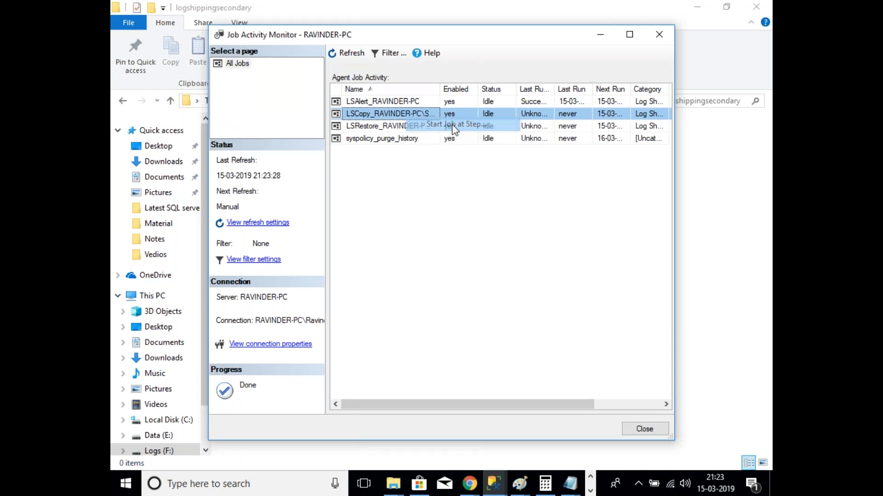
left_click(550, 299)
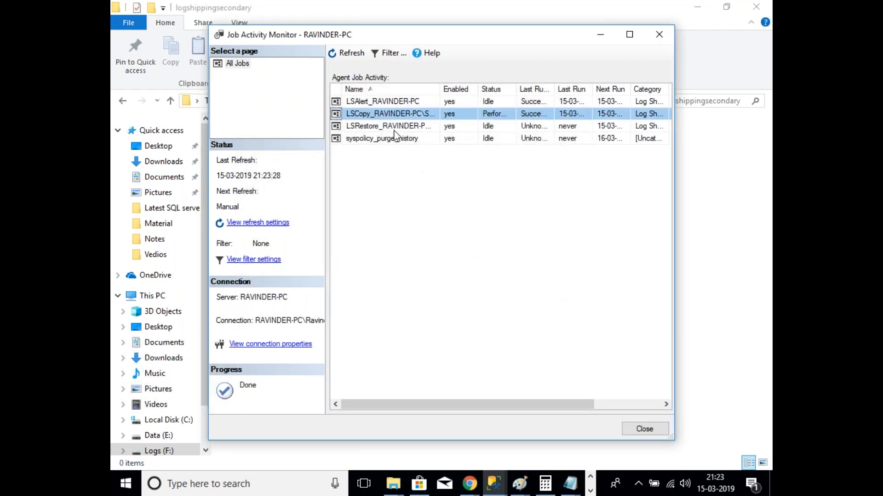
left_click(346, 53)
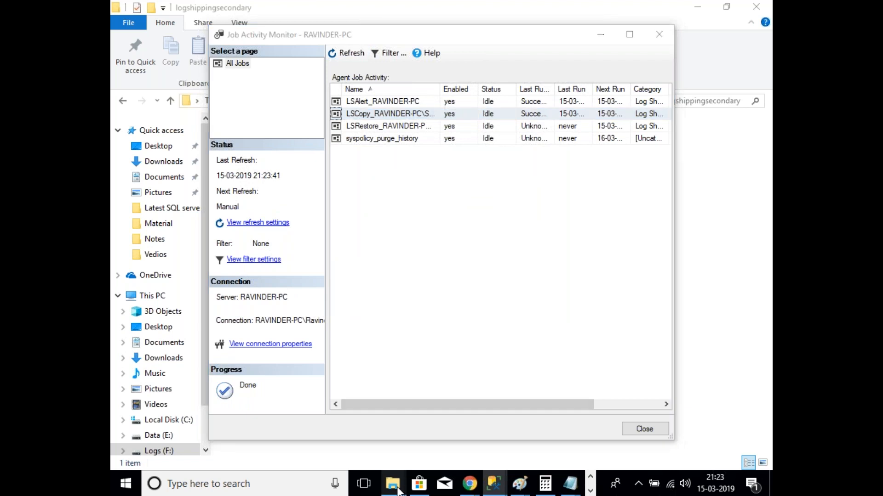
mouse_move(392, 483)
left_click(442, 448)
left_click(502, 140)
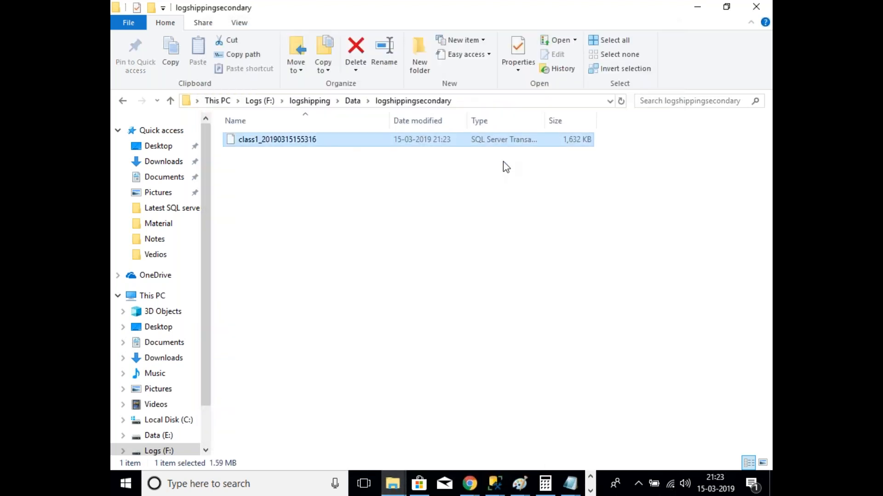
left_click_drag(544, 120, 580, 121)
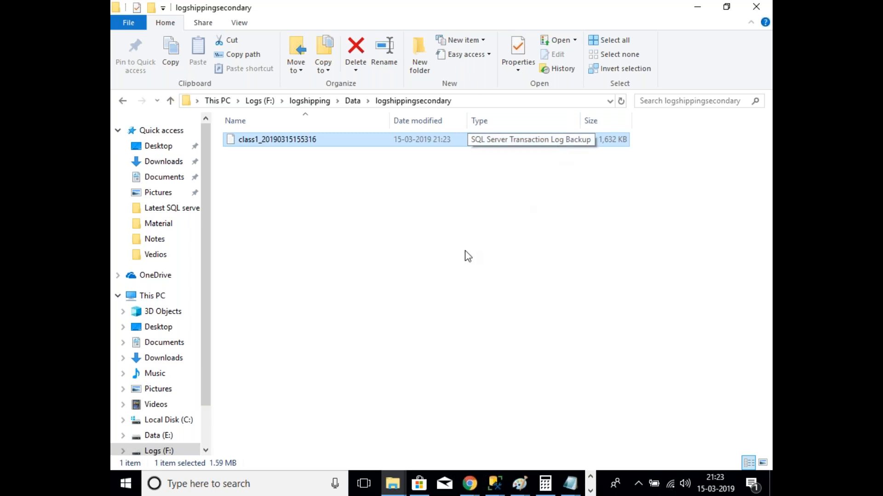
left_click(404, 283)
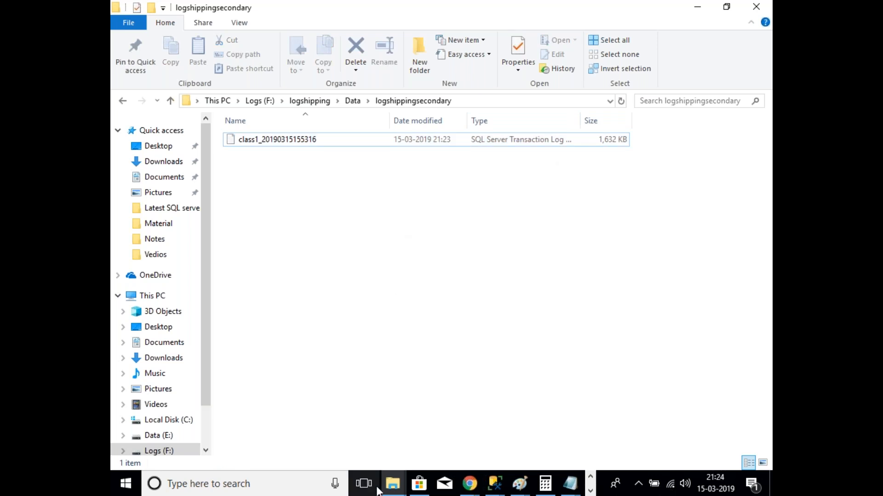
left_click(392, 483)
left_click(347, 419)
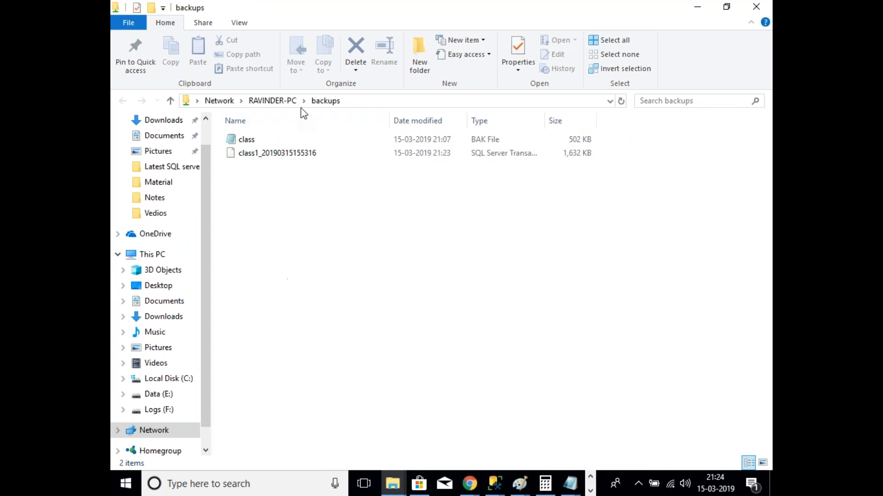
left_click(365, 101)
left_click(392, 484)
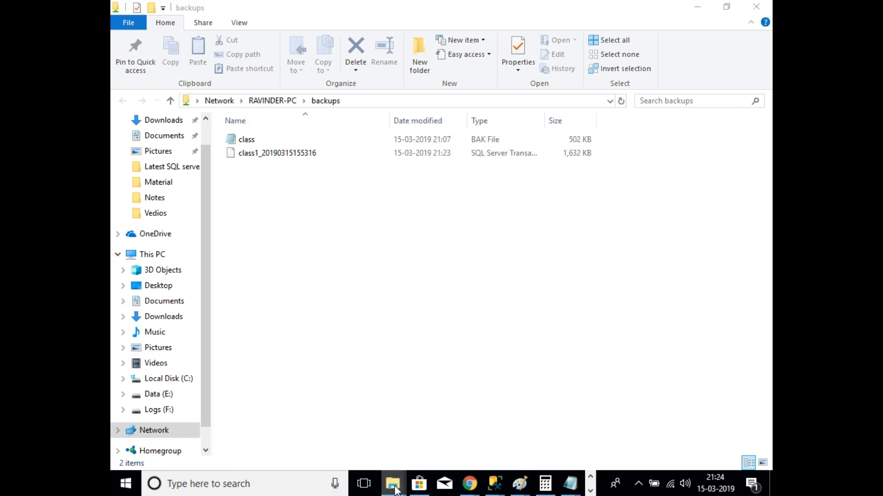
left_click(485, 396)
left_click(533, 141)
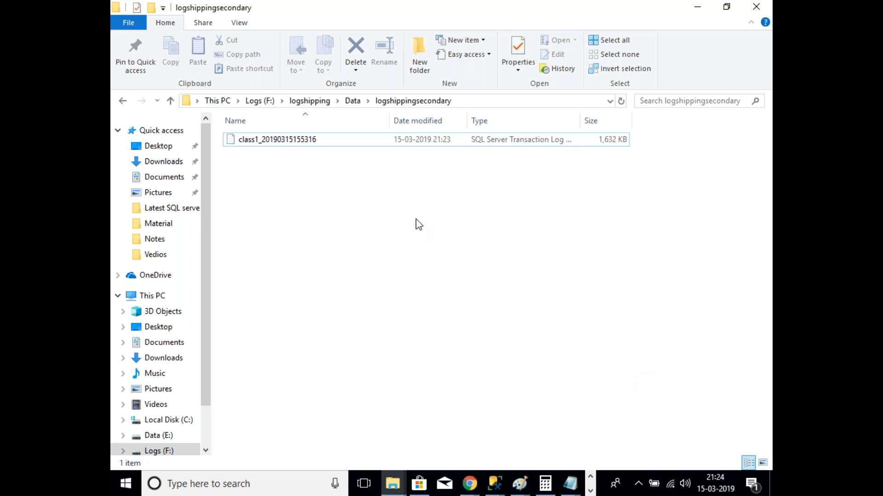
Step: Bring the Job Activity Monitor forward and drag it down-right over the logshippingsecondary folder
mouse_move(495, 483)
mouse_move(558, 442)
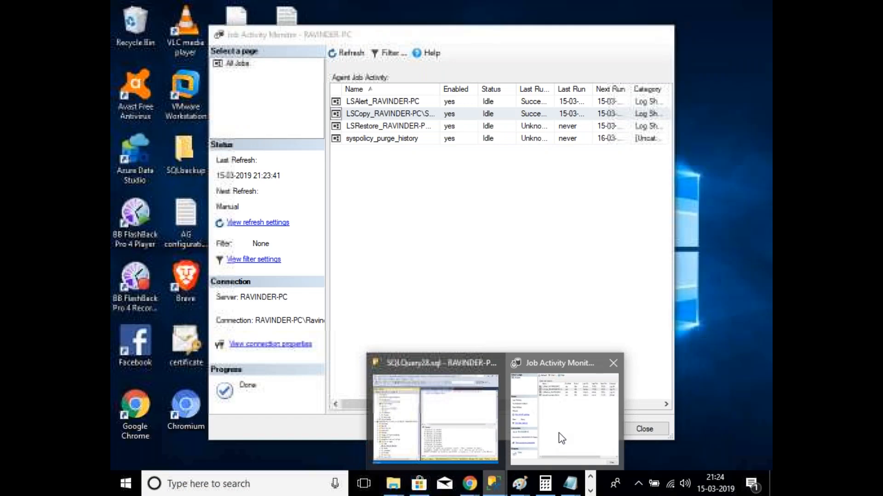
left_click(560, 439)
left_click_drag(364, 37, 414, 209)
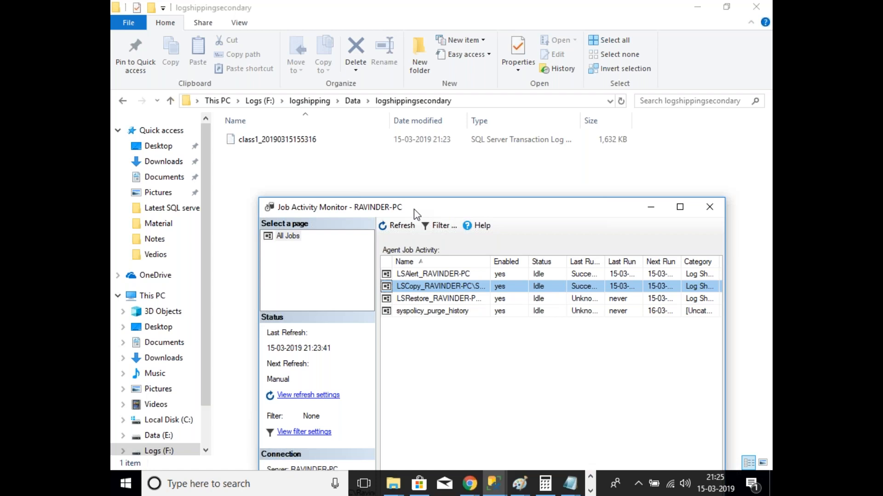
Step: Start the LSRestore job on RAVINDER-PC from Job Activity Monitor
left_click_drag(463, 214, 468, 186)
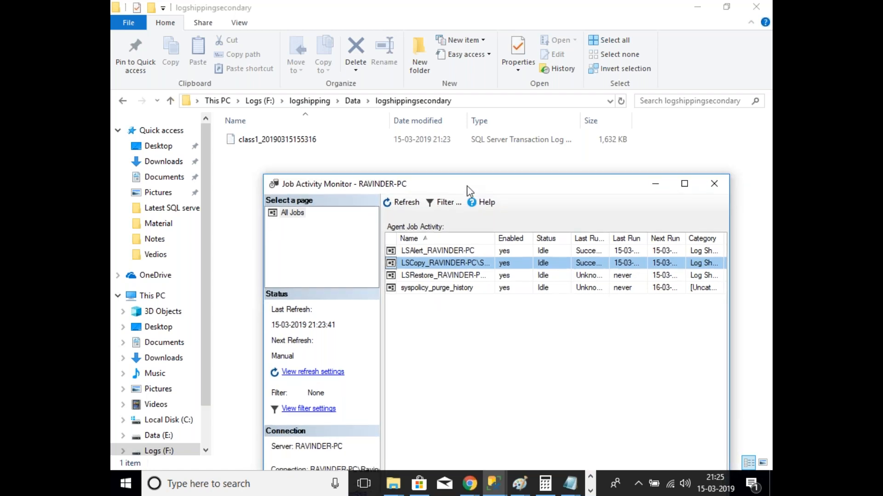
left_click(465, 275)
right_click(464, 274)
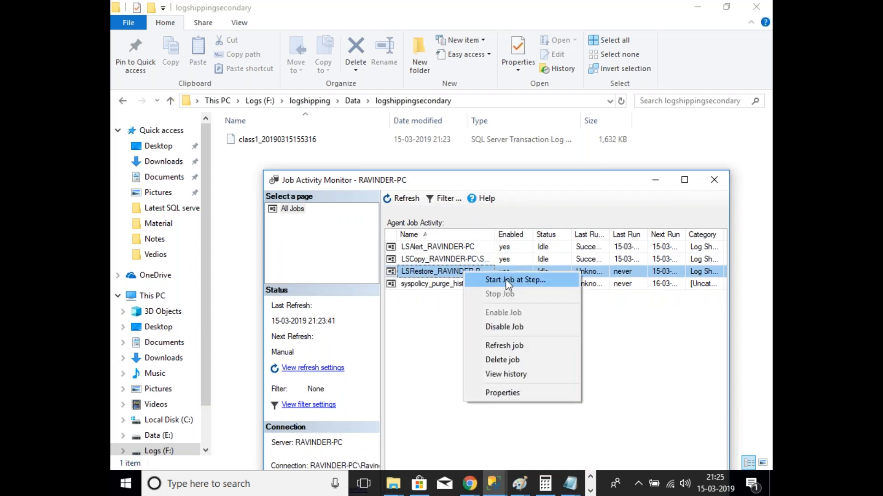
left_click(508, 281)
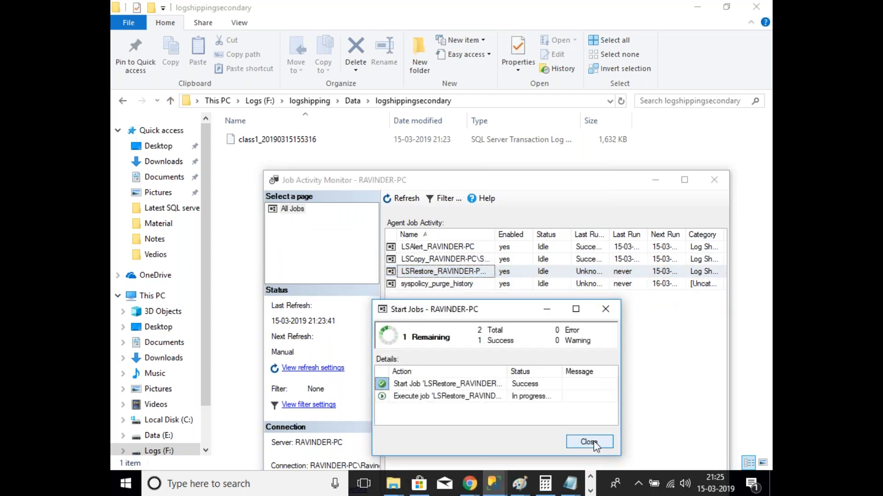
left_click(594, 441)
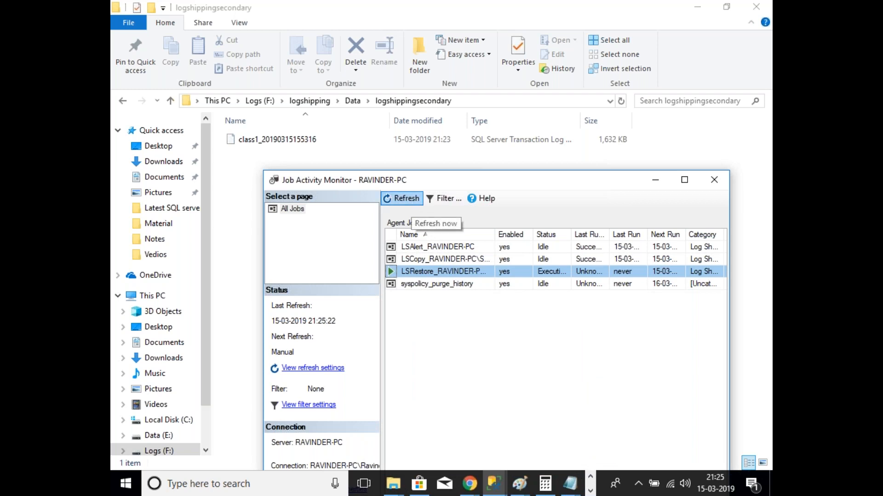
Step: Refresh until LSRestore shows succeeded, then close the monitor and return to Management Studio
left_click(401, 198)
left_click(401, 198)
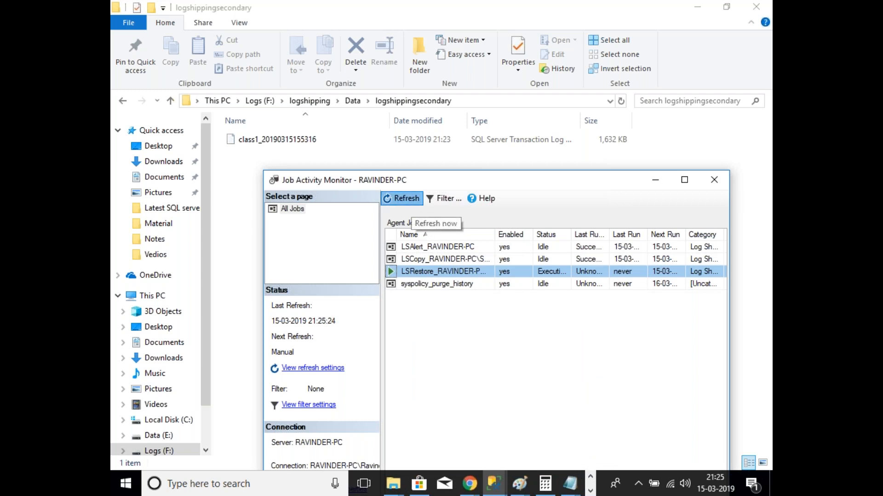
left_click(408, 198)
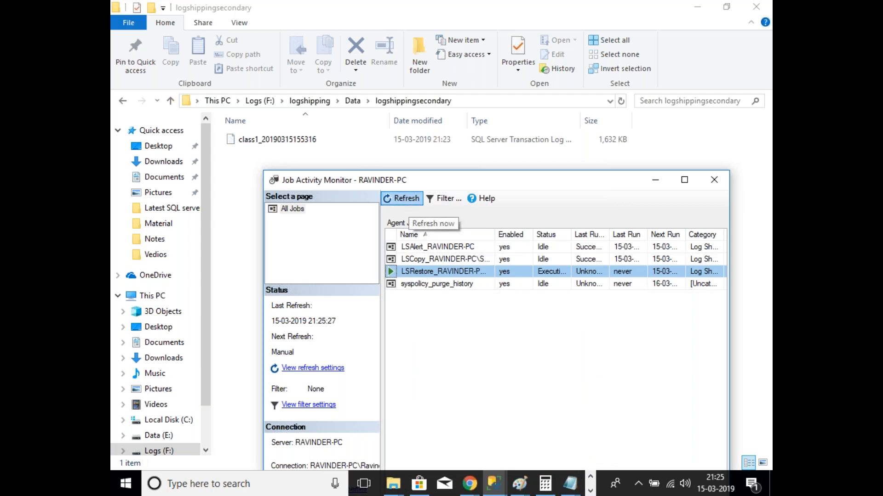
left_click(413, 201)
left_click(414, 200)
left_click(412, 201)
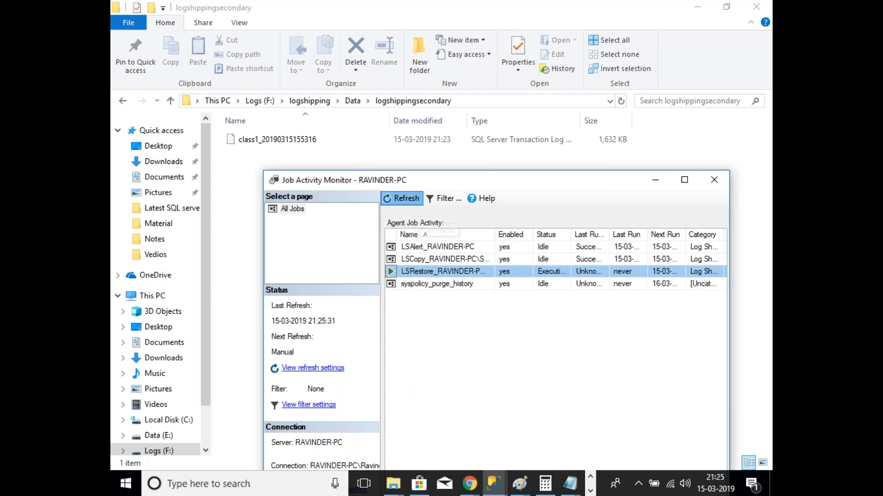
left_click(417, 203)
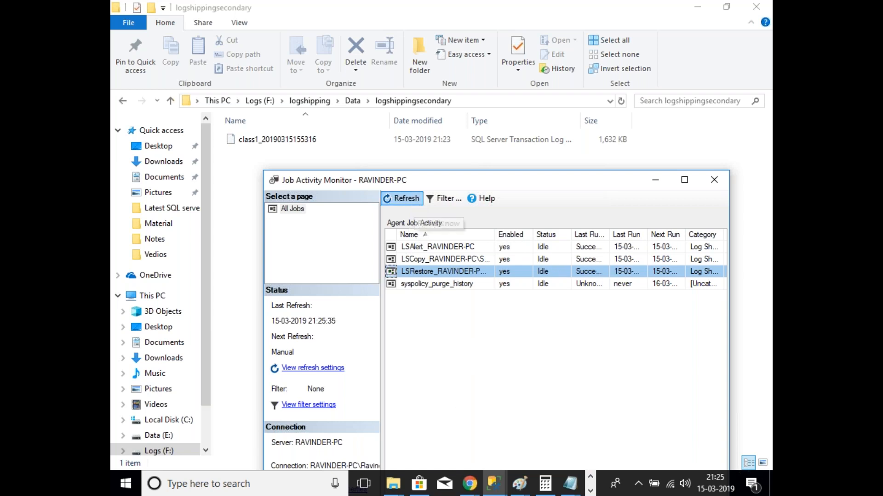
left_click(717, 183)
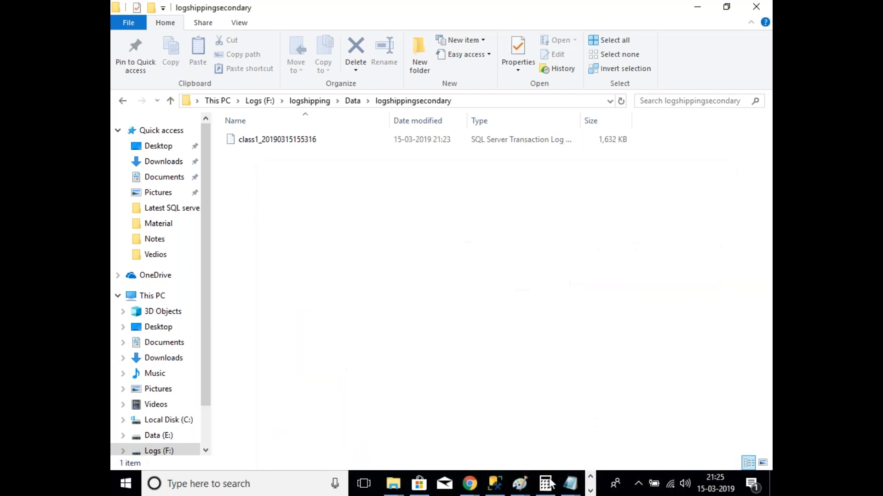
left_click(494, 483)
scroll(200, 296, "down", 1)
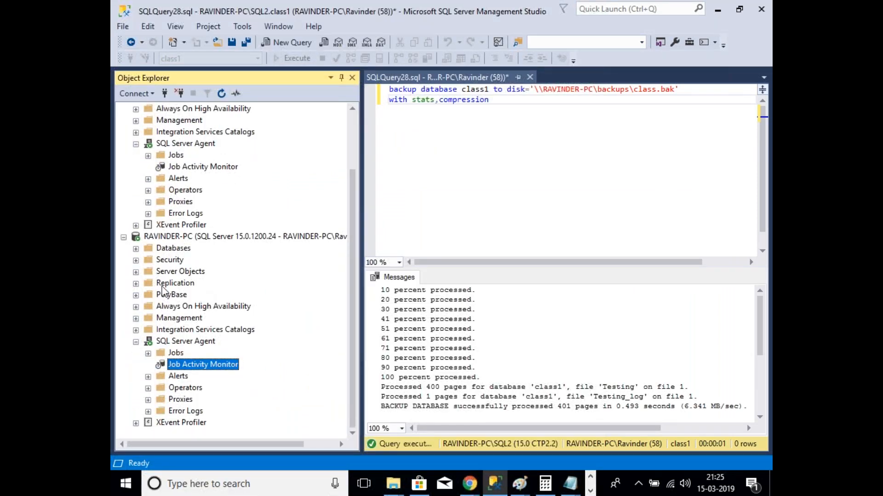
Step: Refresh class1's tables, select top 1000 rows of dbo.Student, confirm 11 rows, then close and collapse
left_click(136, 248)
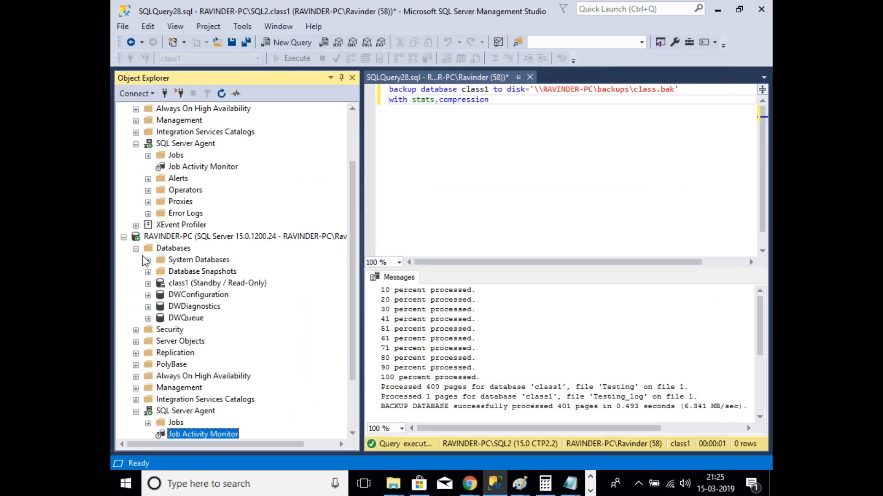
left_click(148, 283)
right_click(199, 275)
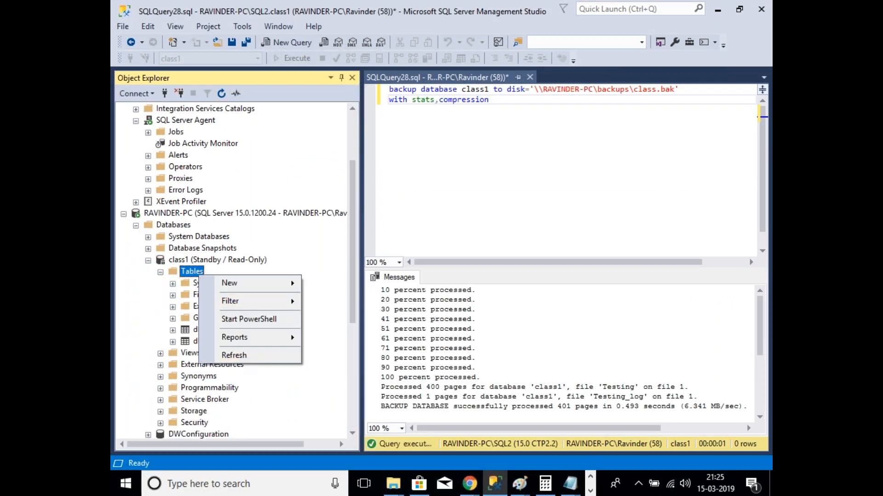
left_click(233, 355)
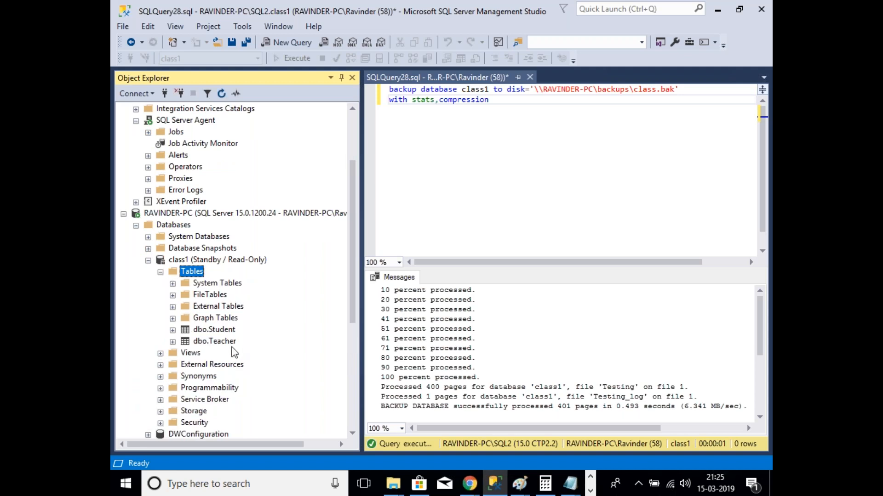
left_click(225, 334)
right_click(225, 337)
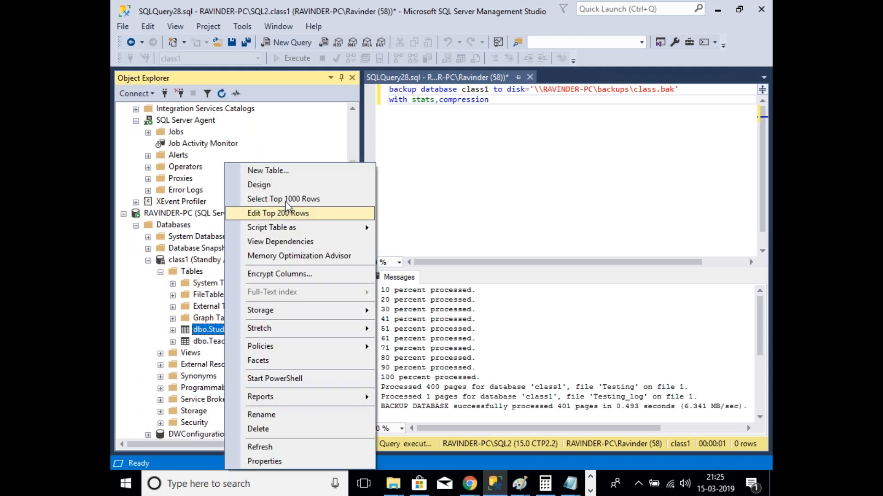
left_click(538, 329)
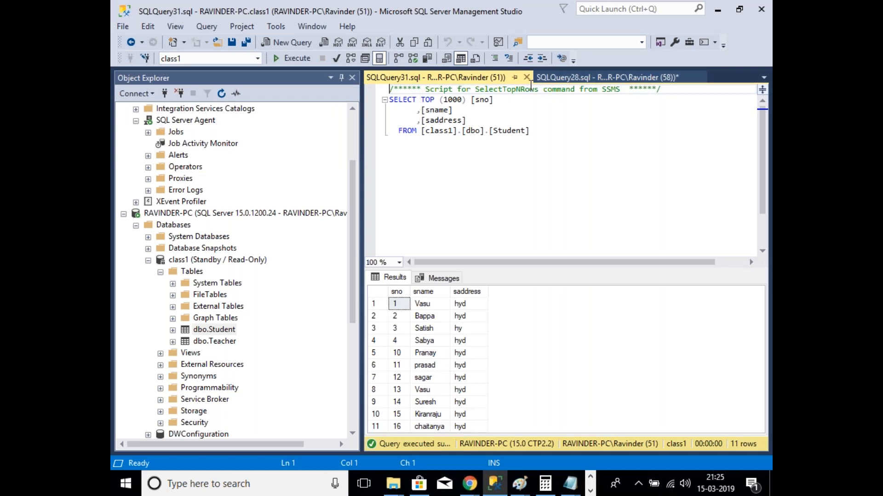
left_click(526, 77)
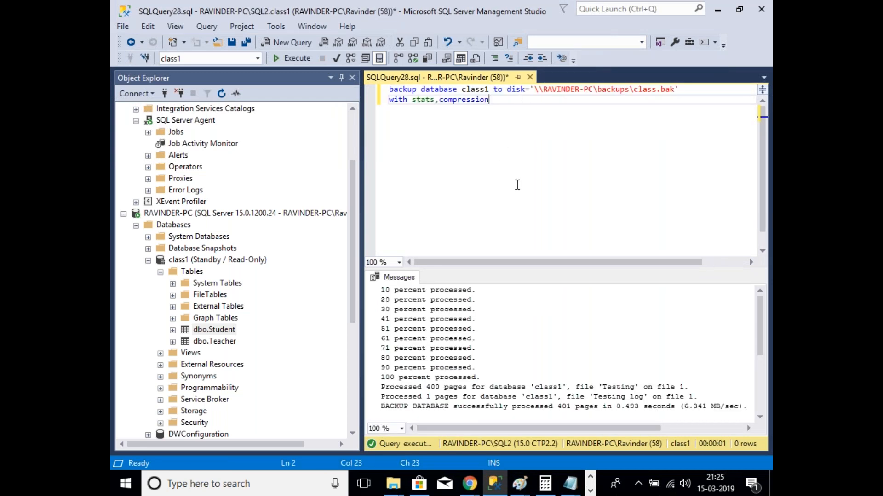
left_click(160, 272)
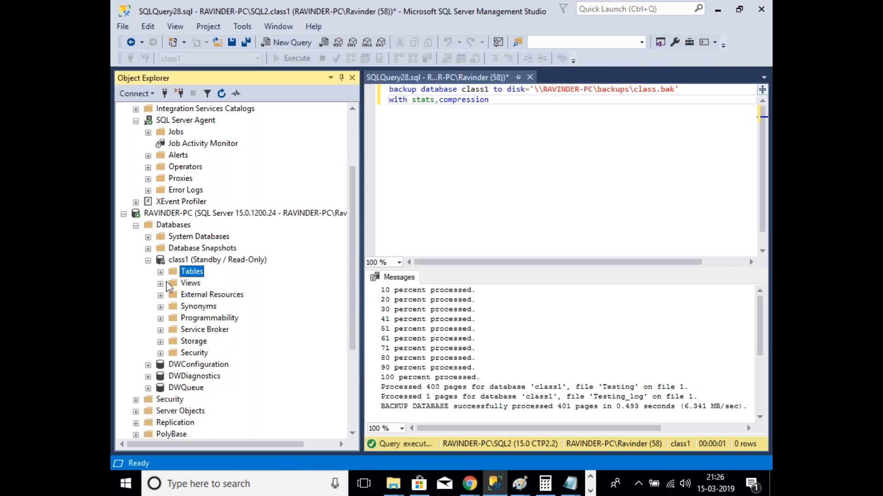
left_click(148, 260)
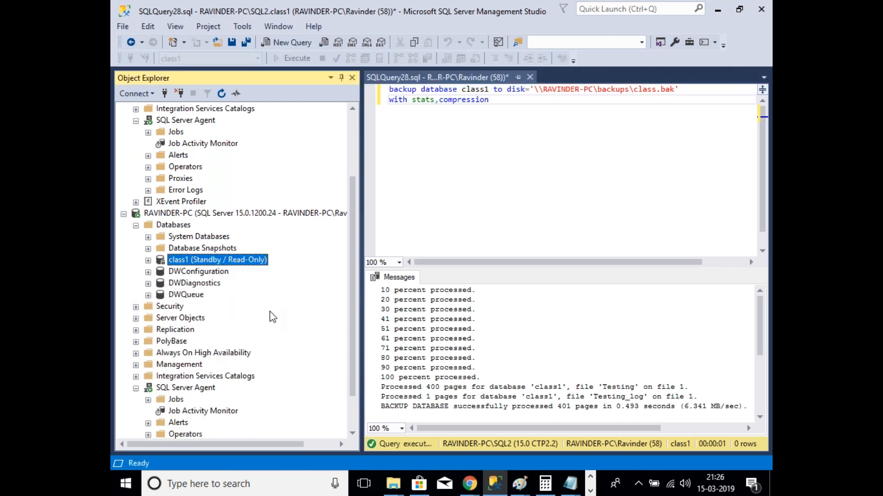
scroll(272, 317, "up", 1)
scroll(272, 317, "up", 2)
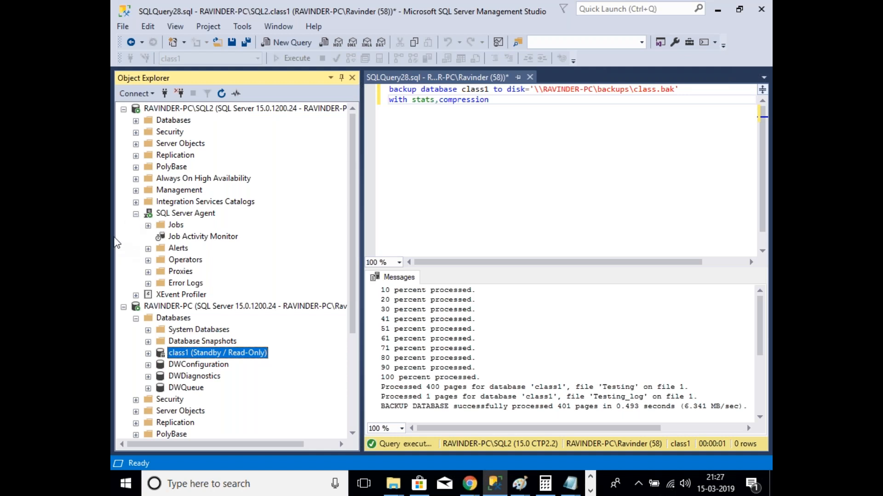
Step: Collapse both SQL Server Agent nodes and expand Databases under SQL2 and RAVINDER-PC
left_click(136, 214)
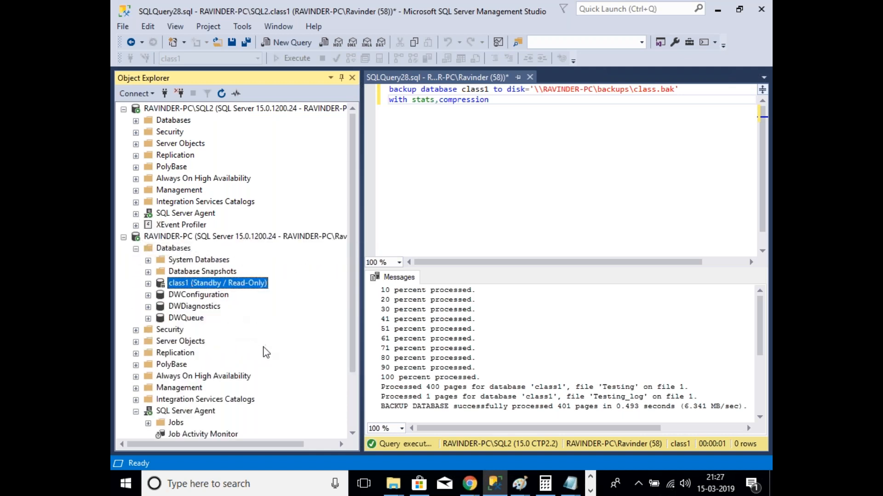
left_click(136, 248)
left_click(516, 486)
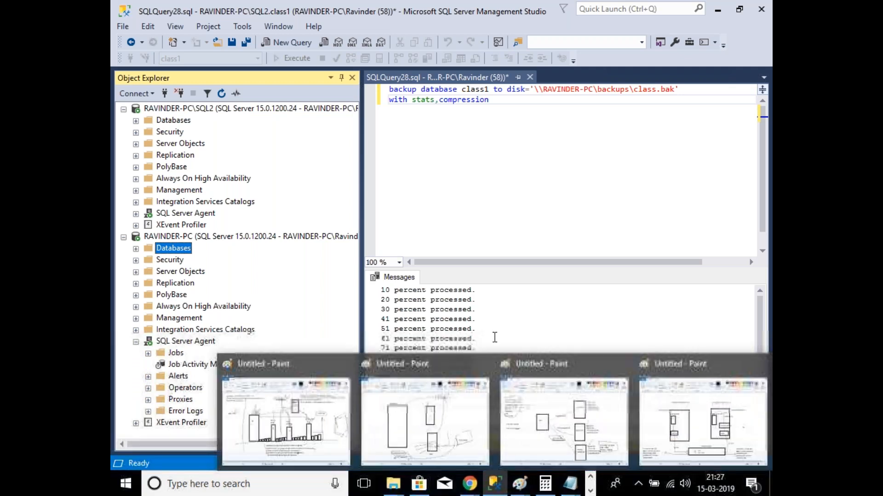
left_click(136, 342)
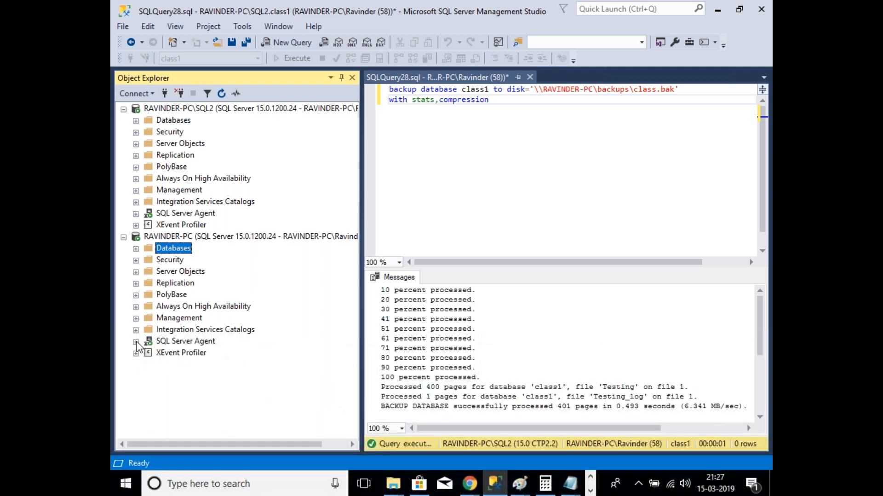
left_click(135, 248)
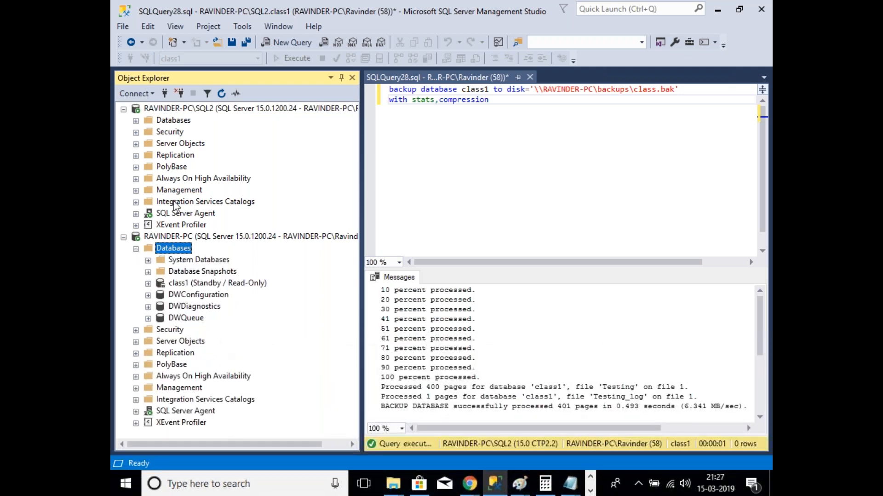
left_click(136, 121)
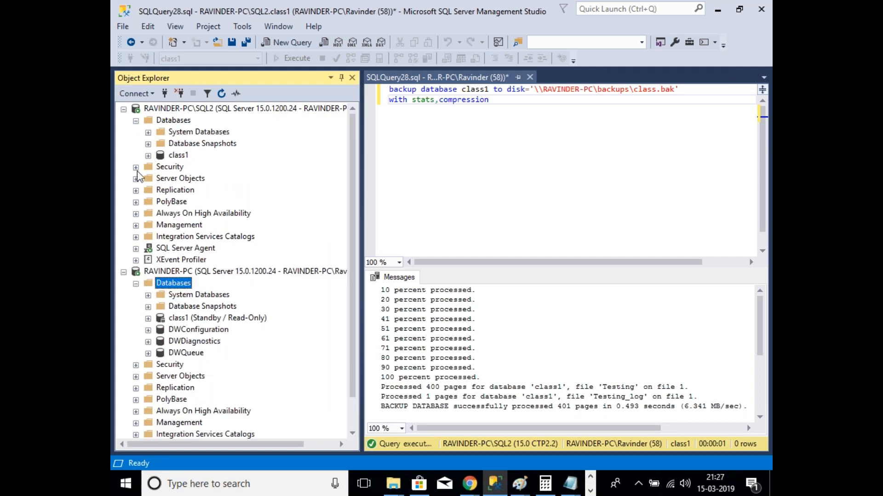
left_click(492, 11)
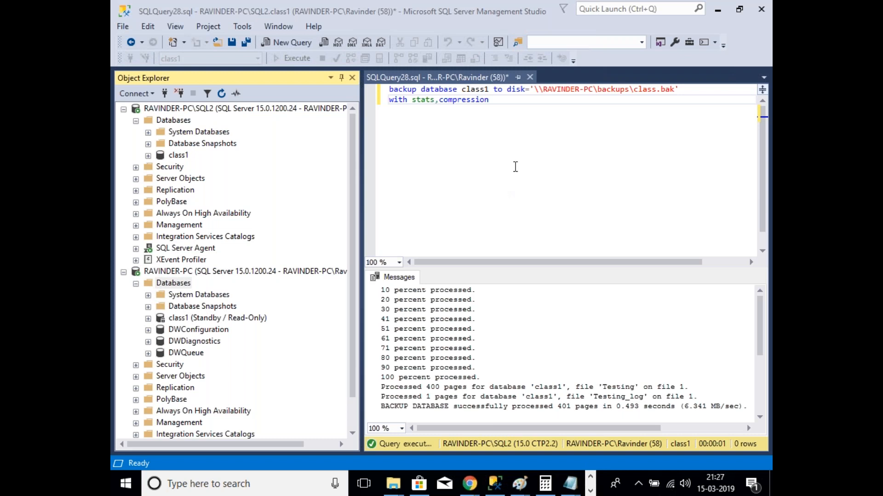
Step: Expand Security > Logins under the RAVINDER-PC\SQL2 server
left_click(490, 101)
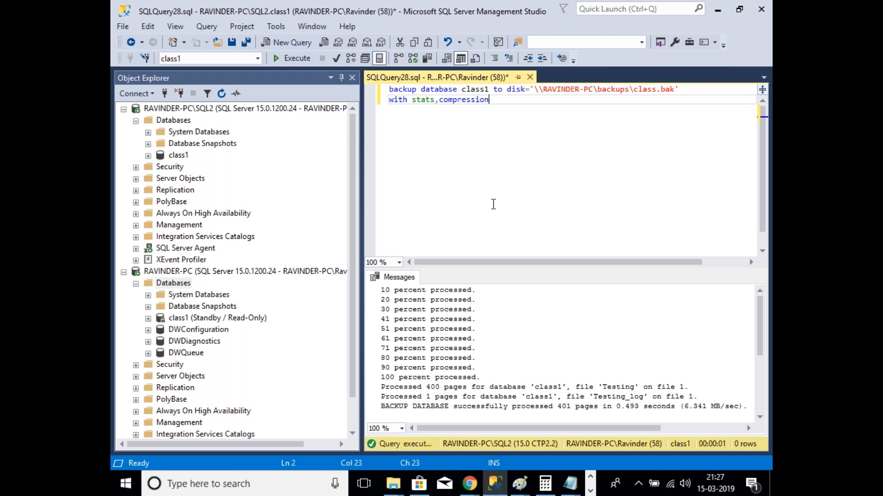
left_click(136, 168)
left_click(148, 178)
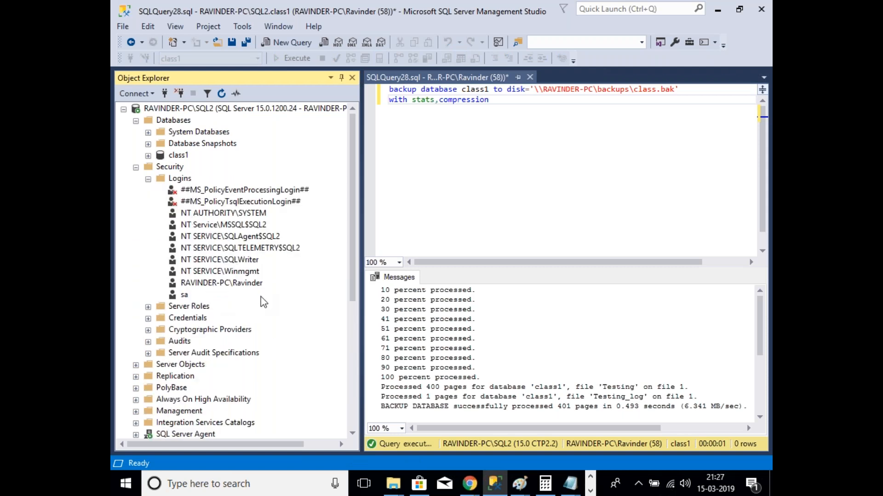
Step: Create SQL Server authentication login 'test' with password policy off and its password confirmed
right_click(189, 178)
left_click(232, 185)
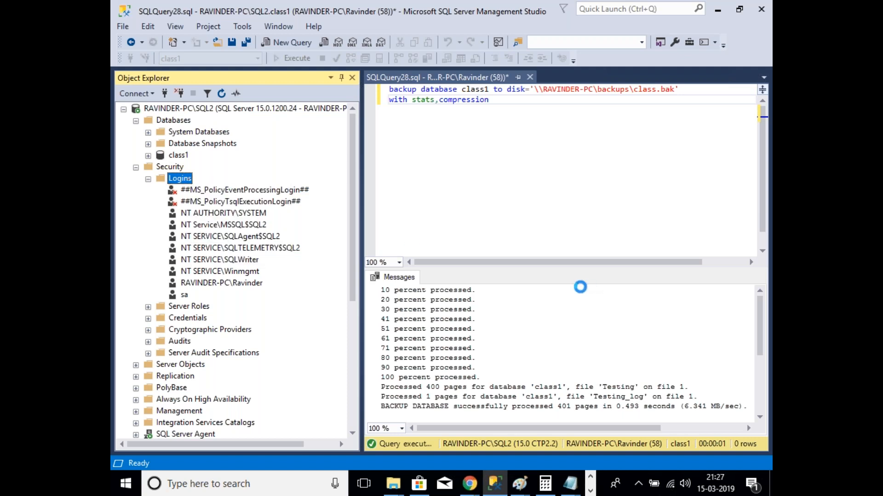
type("test")
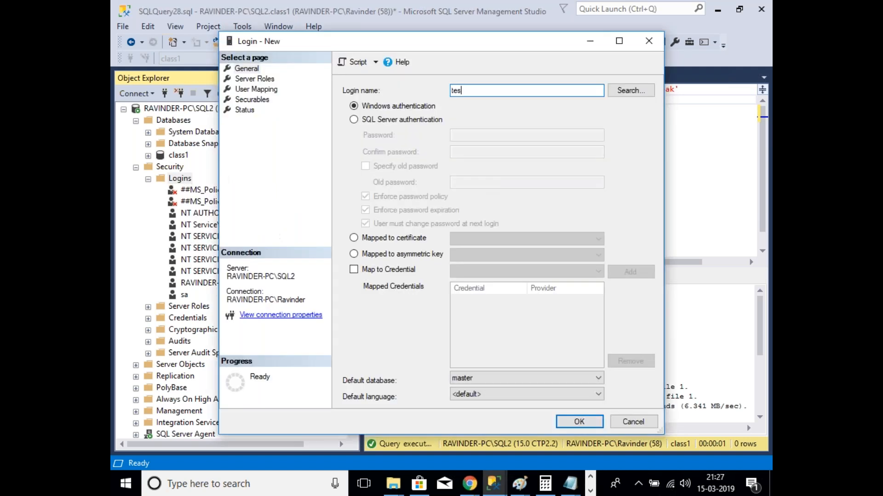
left_click(402, 120)
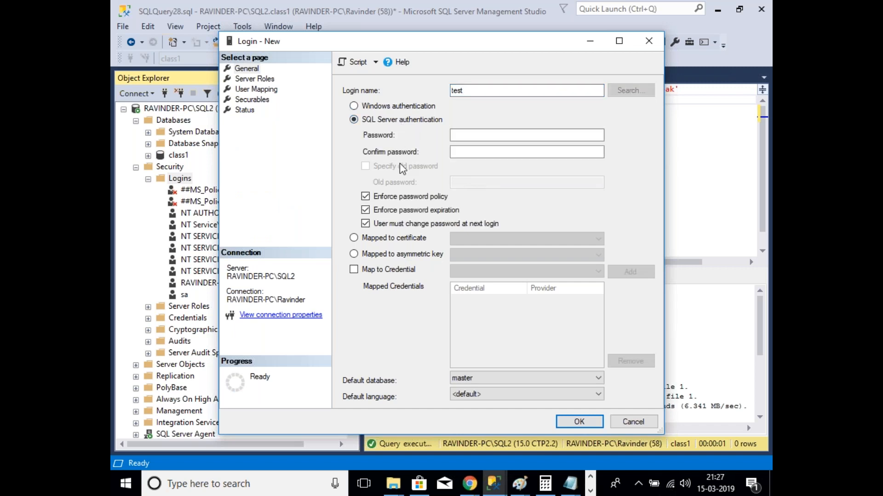
left_click(365, 196)
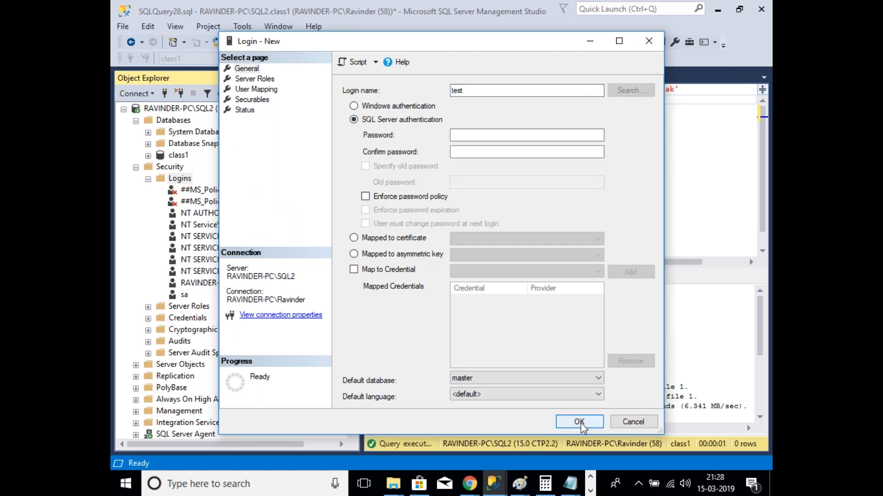
left_click(487, 135)
type("123")
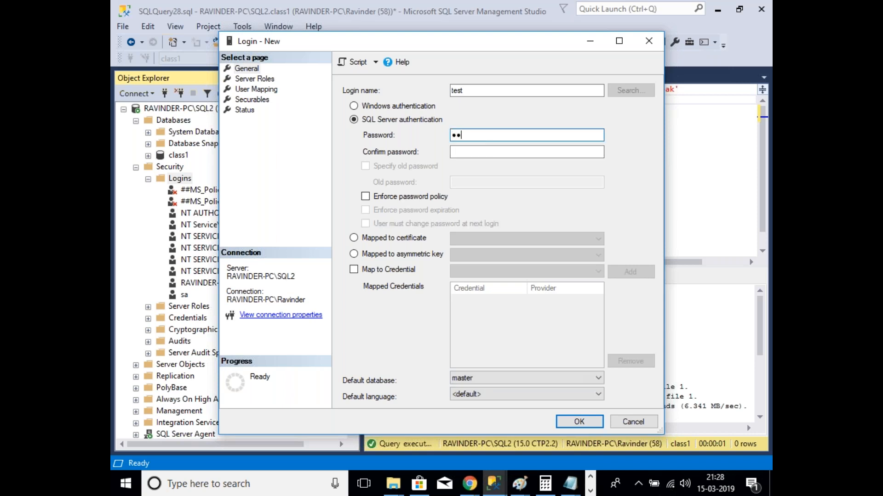
left_click(485, 152)
type("123")
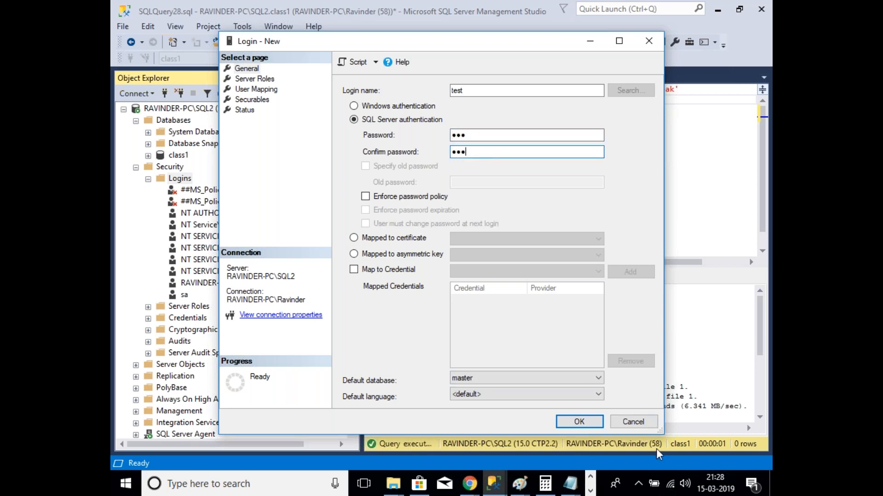
left_click(579, 422)
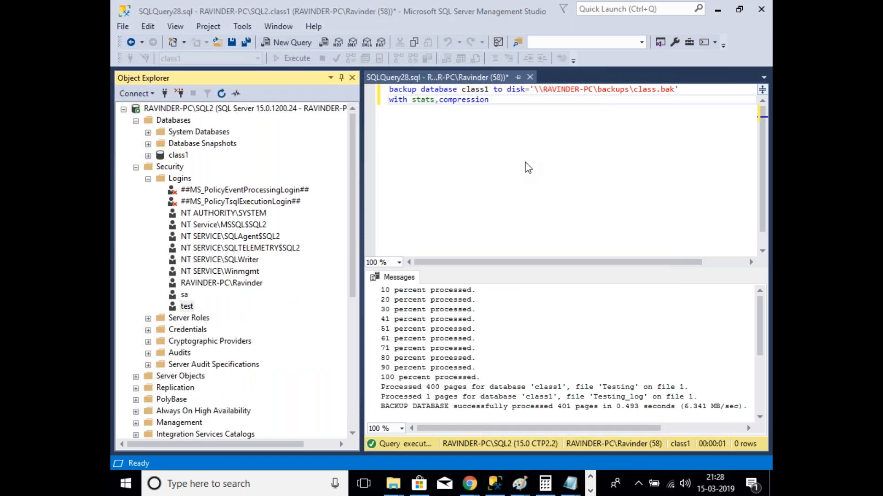
left_click(149, 178)
left_click(180, 156)
right_click(180, 158)
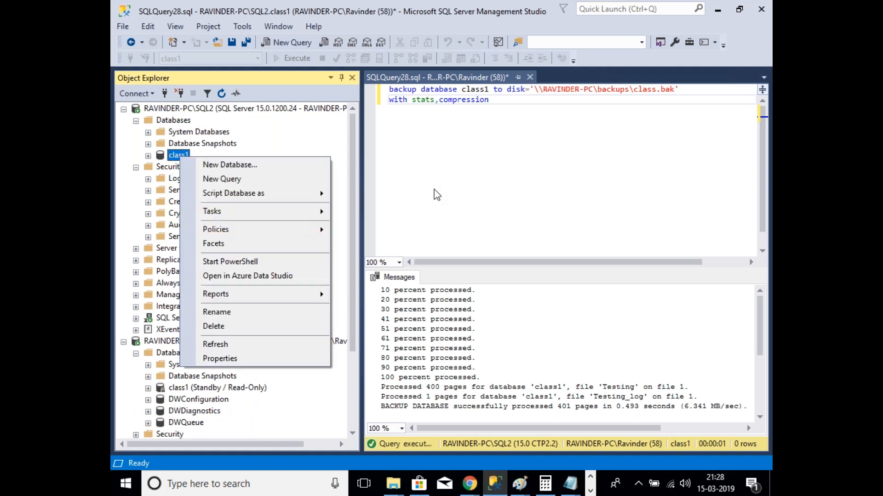
left_click(447, 220)
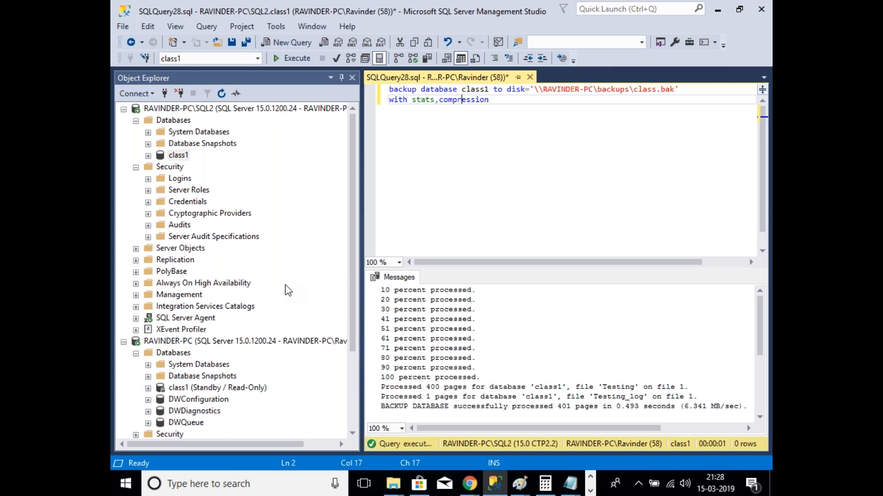
scroll(288, 290, "down", 1)
scroll(288, 290, "up", 1)
scroll(310, 253, "down", 1)
scroll(308, 252, "down", 1)
scroll(308, 253, "up", 2)
scroll(307, 248, "down", 2)
scroll(307, 247, "up", 2)
left_click(148, 179)
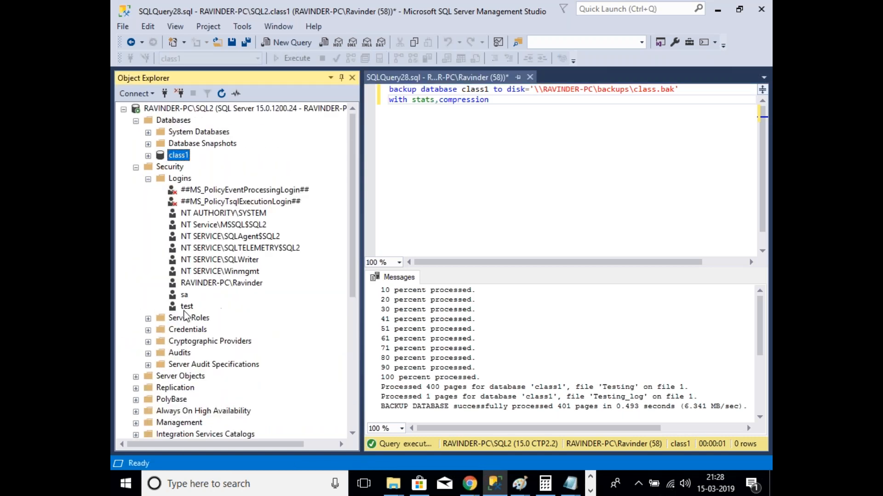
Step: In the test login's User Mapping, map it to class1 only, leaving master unmapped, and save
right_click(186, 307)
left_click(216, 461)
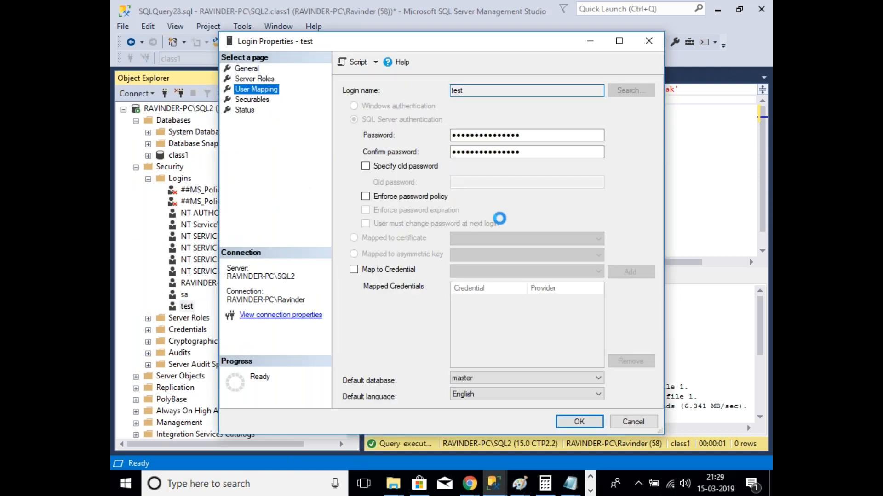
left_click(361, 126)
left_click(363, 126)
left_click(358, 115)
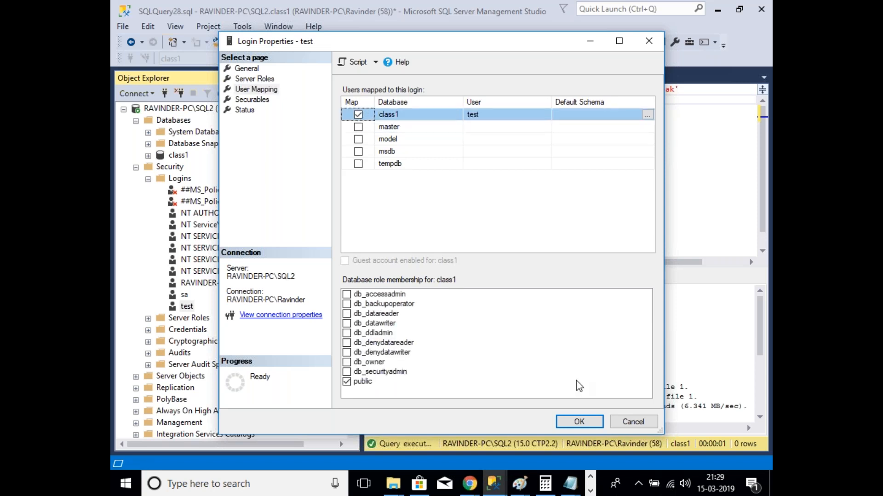
left_click(578, 421)
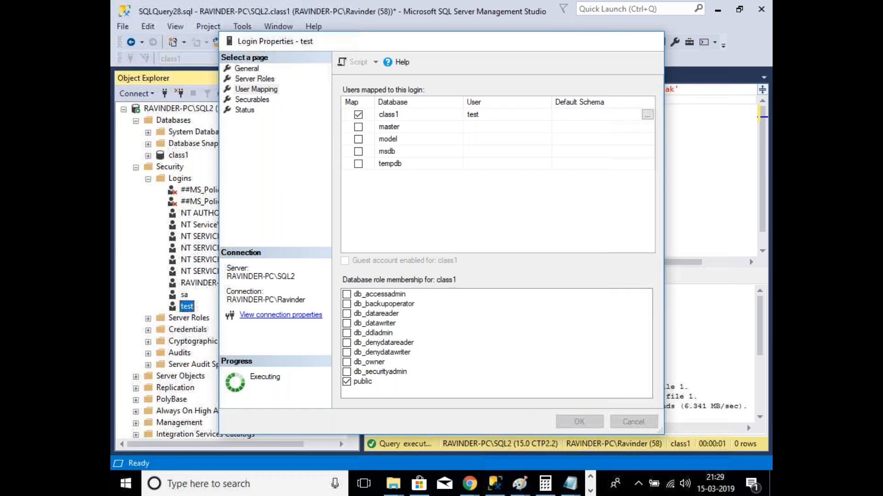
left_click(148, 179)
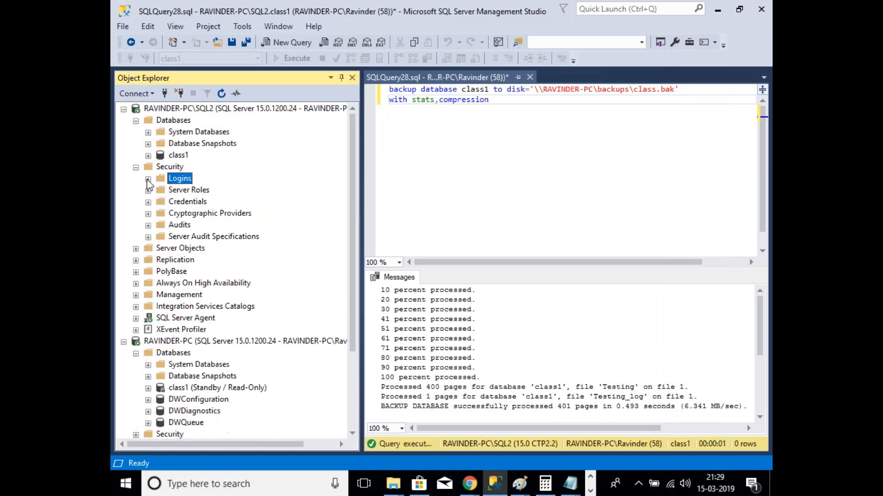
Step: Collapse server Security and expand class1 > Security > Users to confirm a test user exists
left_click(136, 168)
left_click(148, 155)
left_click(161, 167)
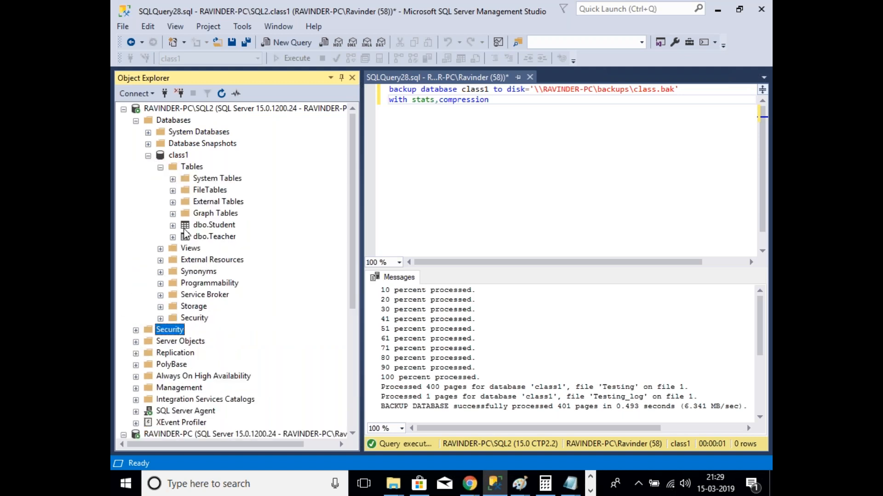
left_click(161, 167)
left_click(160, 249)
left_click(173, 261)
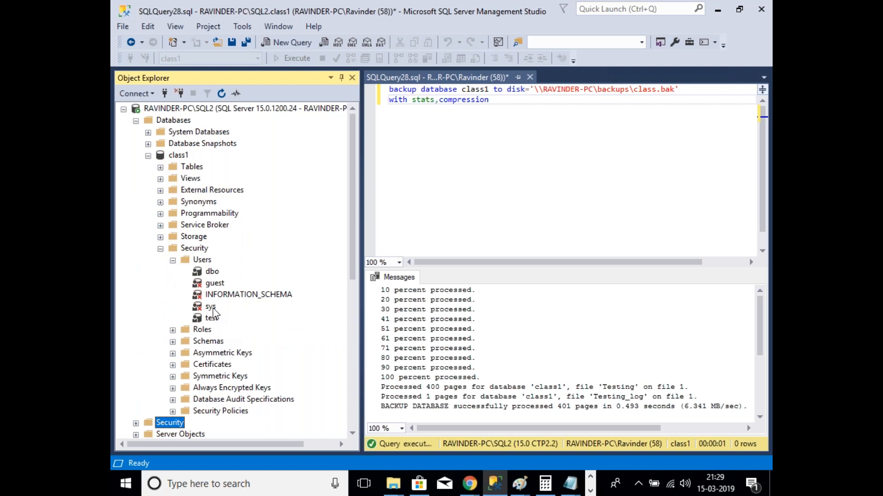
Step: Collapse class1's Users, Security and database nodes again
left_click(174, 261)
left_click(160, 248)
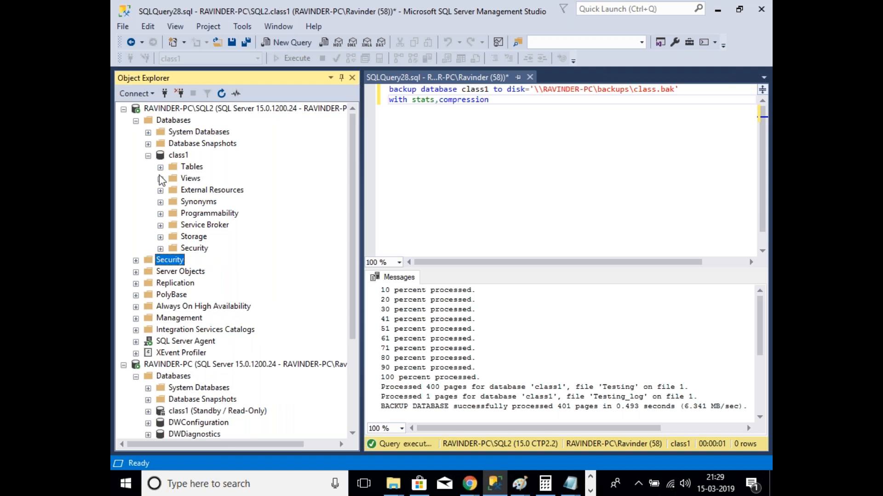
left_click(148, 155)
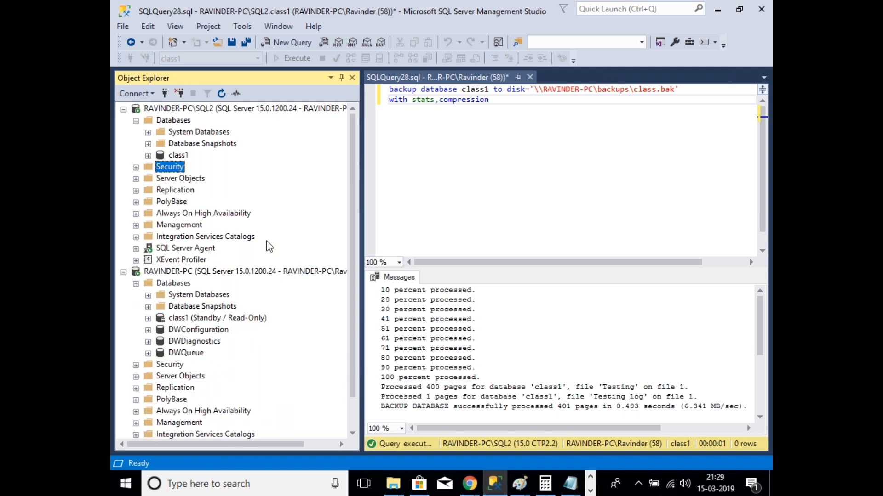
scroll(267, 242, "down", 1)
scroll(267, 242, "up", 1)
scroll(279, 327, "down", 1)
scroll(280, 327, "up", 1)
Step: Open SQL2's Job Activity Monitor and close it without running LSBackup_class1
left_click(136, 249)
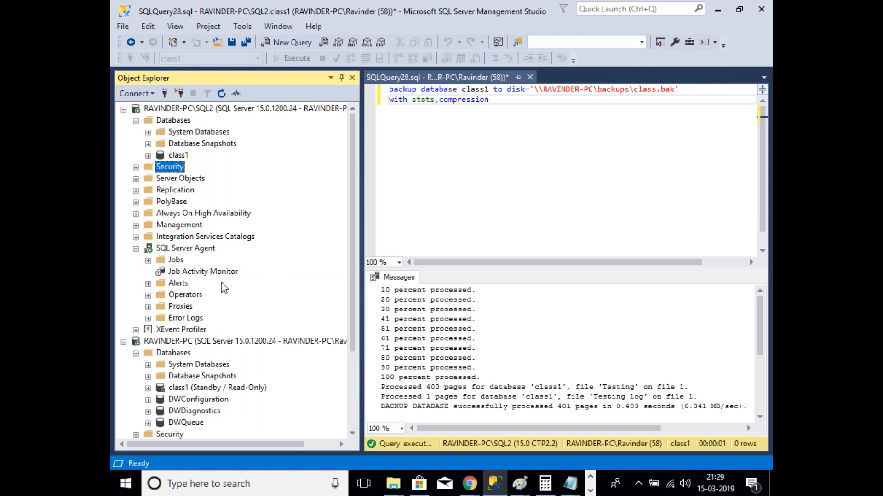
double_click(195, 273)
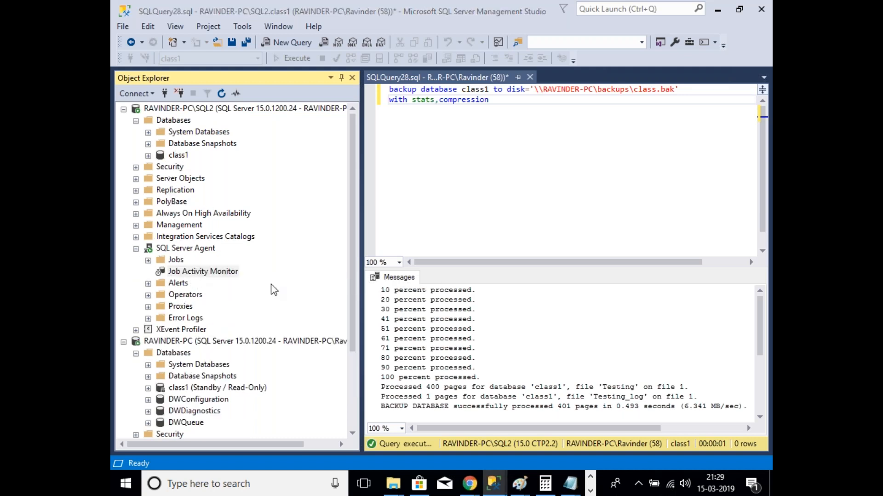
right_click(375, 114)
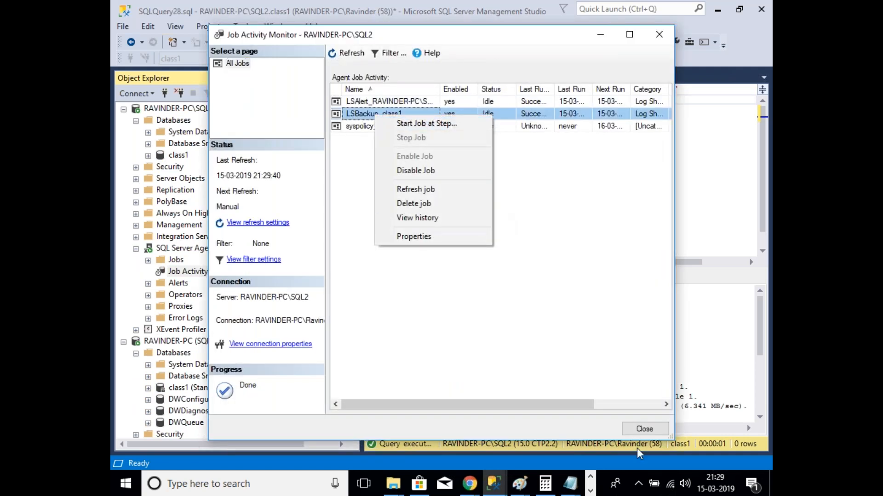
left_click(644, 429)
left_click(177, 153)
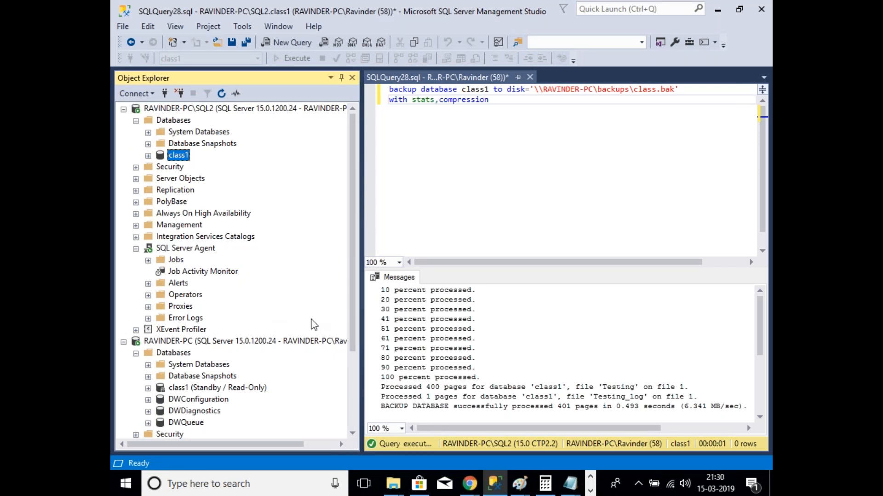
left_click(486, 18)
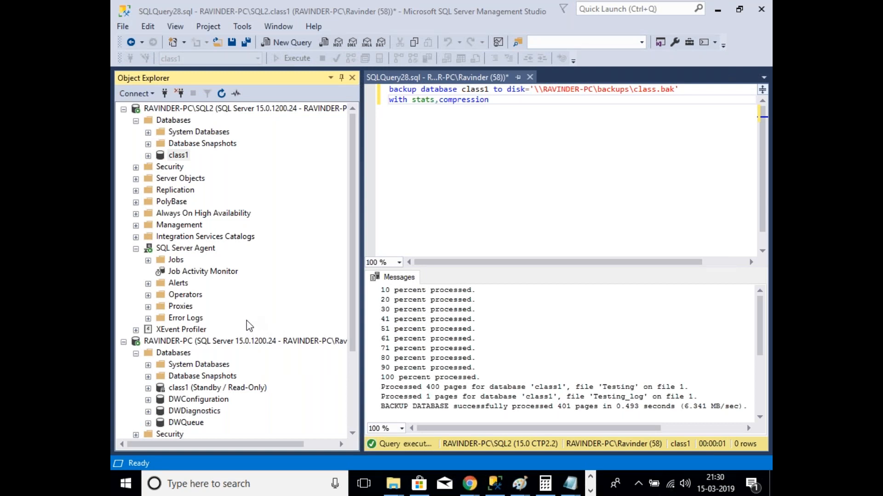
Step: Check the users of the standby class1 database on RAVINDER-PC, then collapse it
left_click(189, 273)
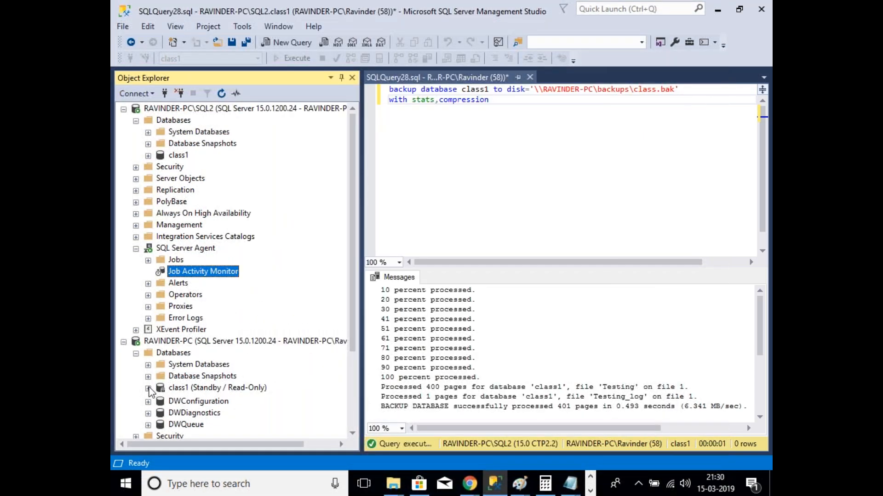
left_click(148, 388)
left_click(160, 318)
left_click(173, 330)
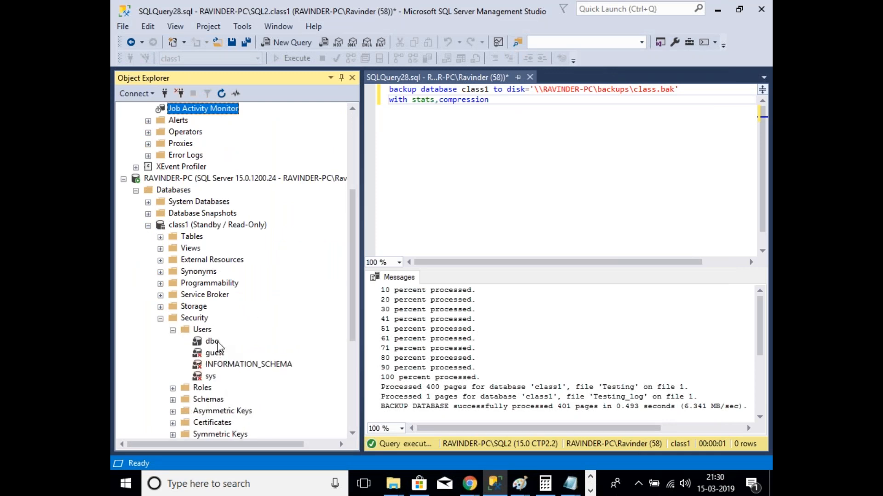
left_click(160, 318)
left_click(148, 224)
scroll(154, 232, "up", 5)
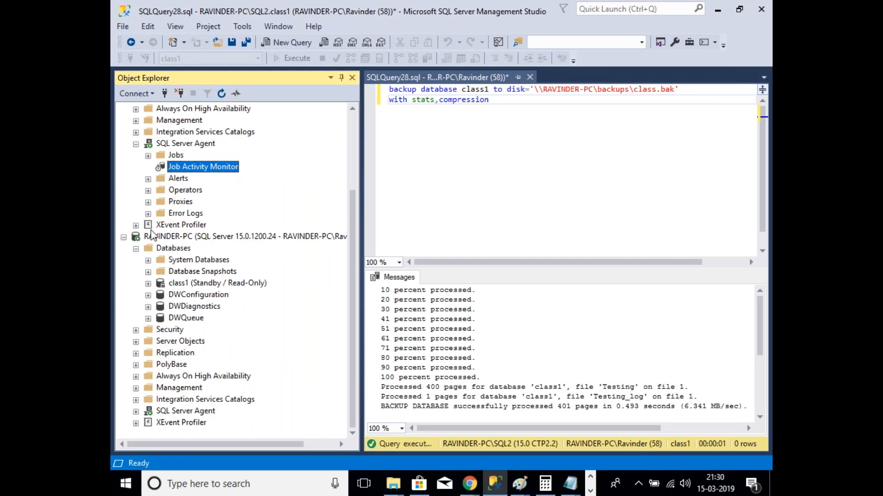
Step: Start the LSBackup_class1 job, refresh until it returns to Idle, and close the monitor
double_click(217, 274)
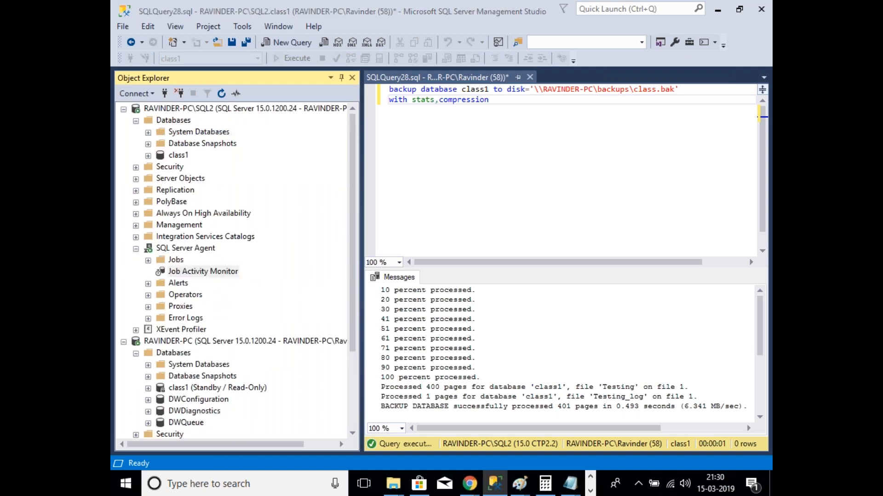
right_click(381, 113)
left_click(427, 122)
left_click(533, 296)
left_click(348, 54)
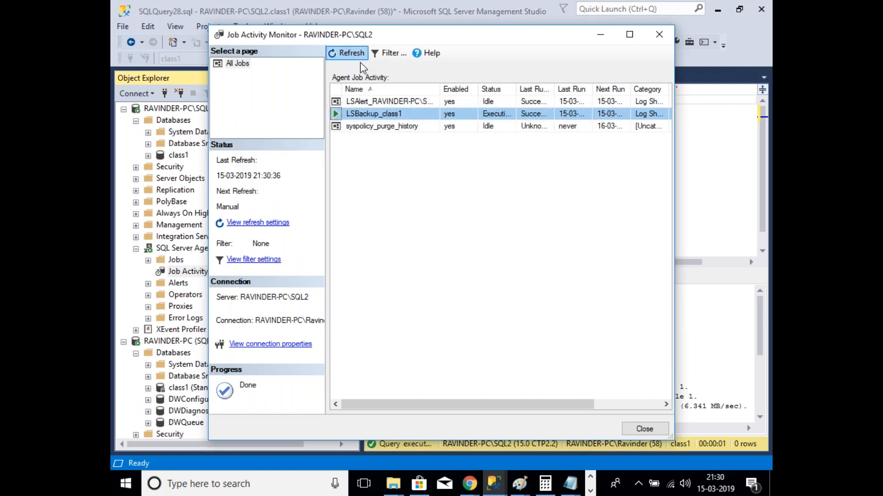
left_click(345, 53)
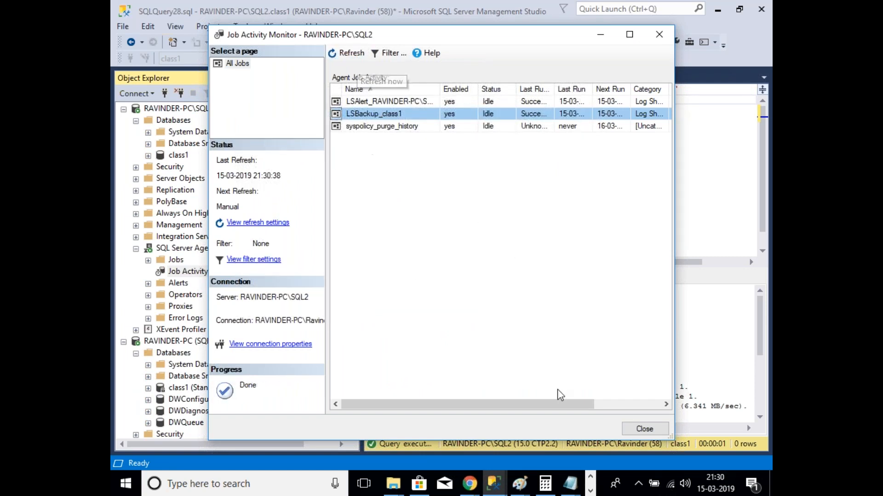
left_click(644, 428)
mouse_move(393, 484)
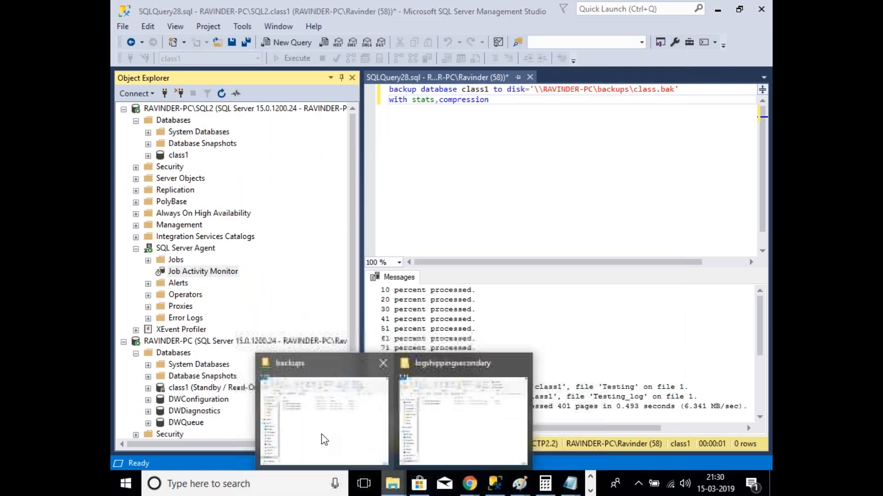
left_click(321, 434)
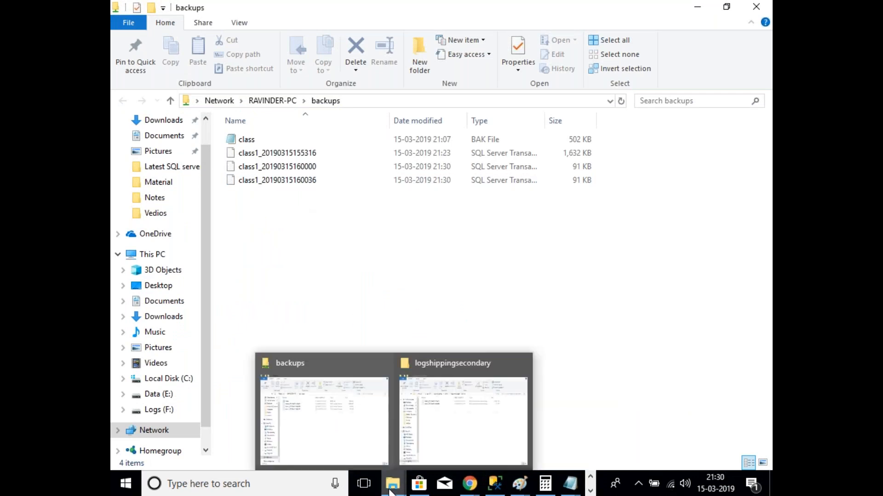
left_click(495, 483)
scroll(257, 359, "down", 3)
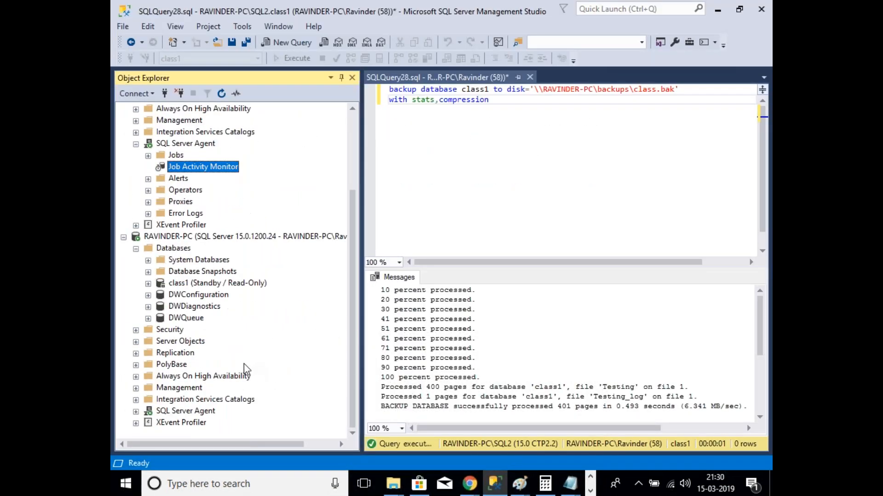
Step: Start the LSCopy job in RAVINDER-PC's Job Activity Monitor and refresh until it finishes
left_click(136, 411)
double_click(230, 377)
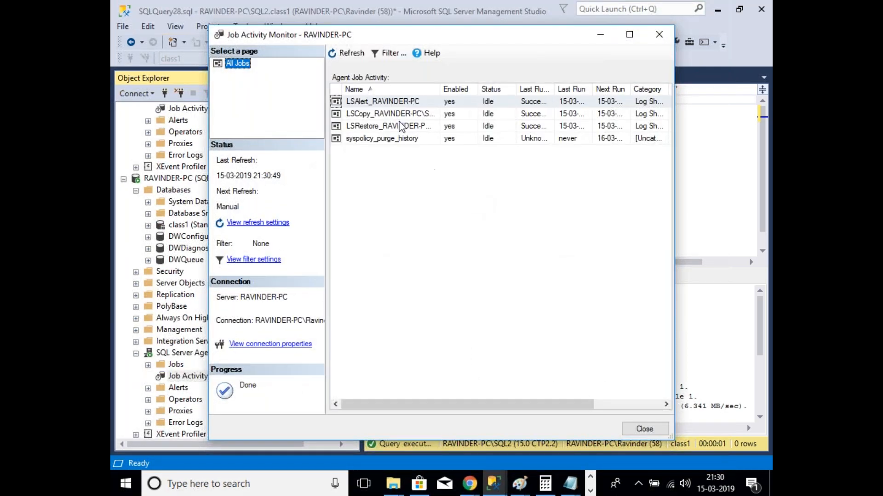
right_click(398, 117)
left_click(455, 125)
left_click(537, 296)
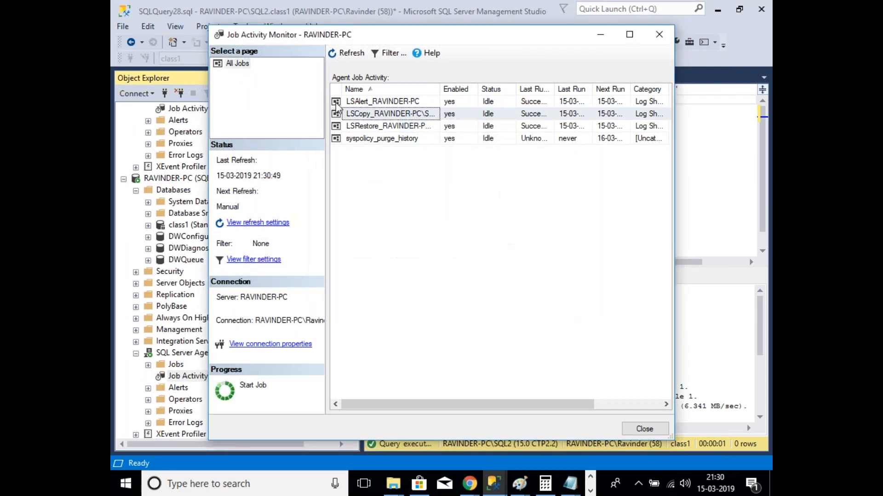
left_click(349, 55)
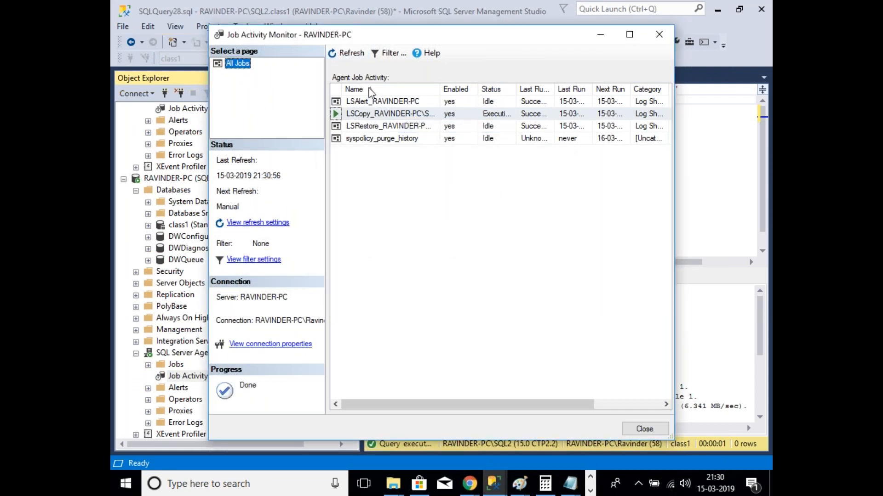
left_click(358, 55)
Step: Start the LSRestore job and refresh the list until it shows Executing
right_click(390, 127)
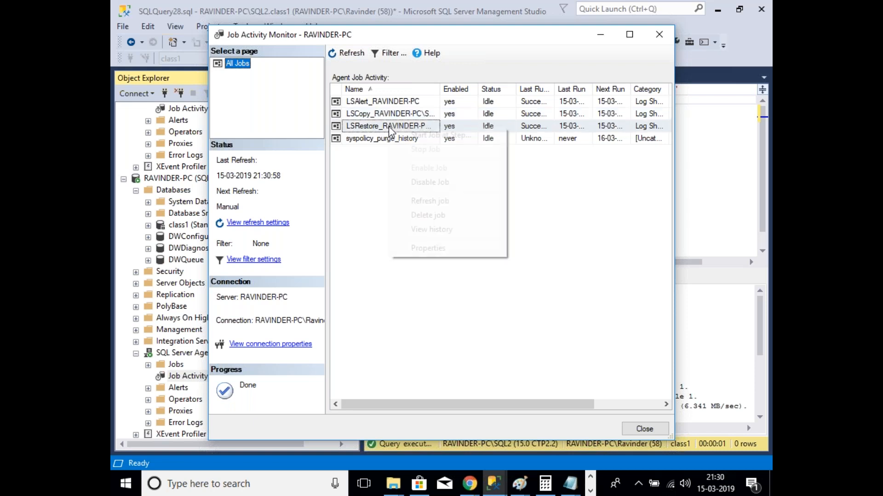
left_click(410, 135)
left_click(528, 295)
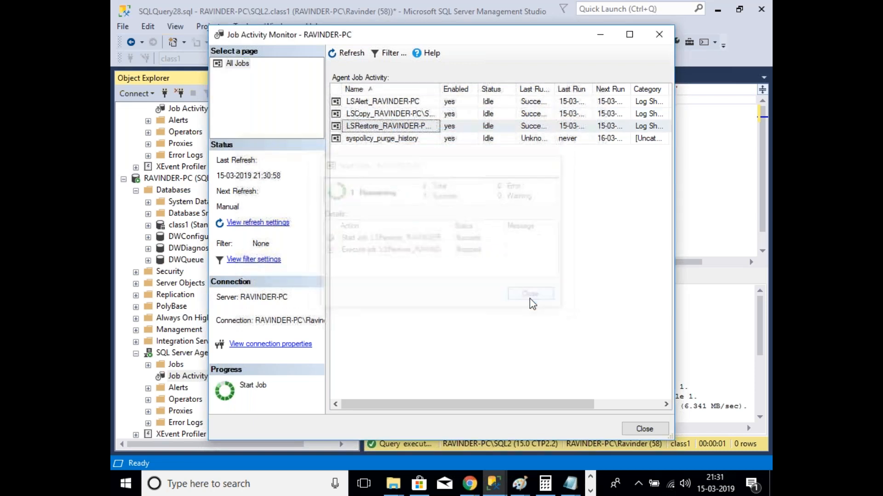
left_click(353, 55)
left_click(353, 55)
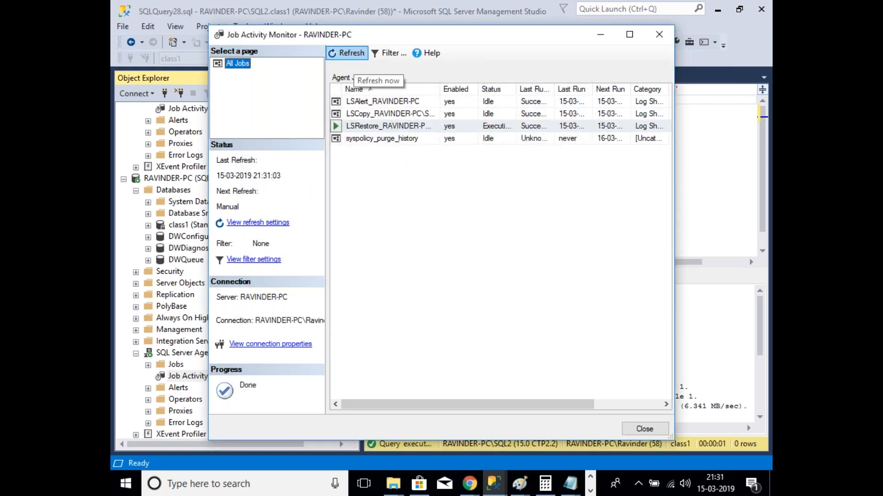
scroll(182, 292, "down", 1)
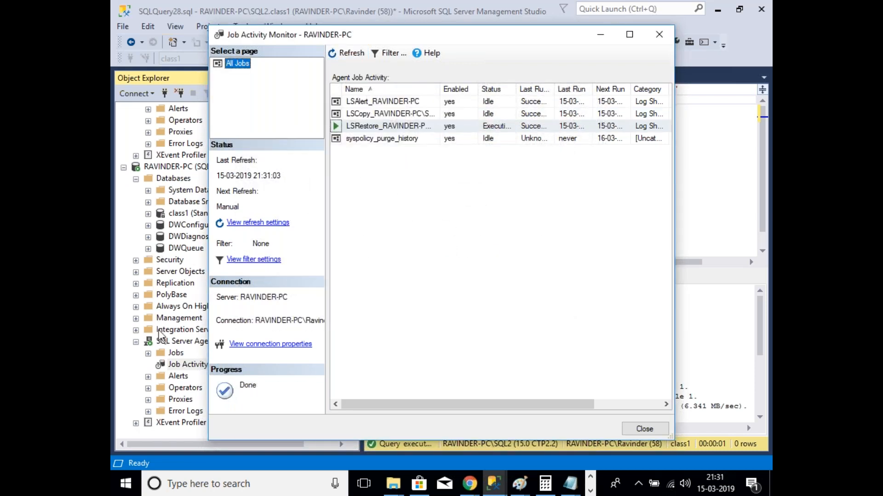
left_click(175, 180)
right_click(177, 179)
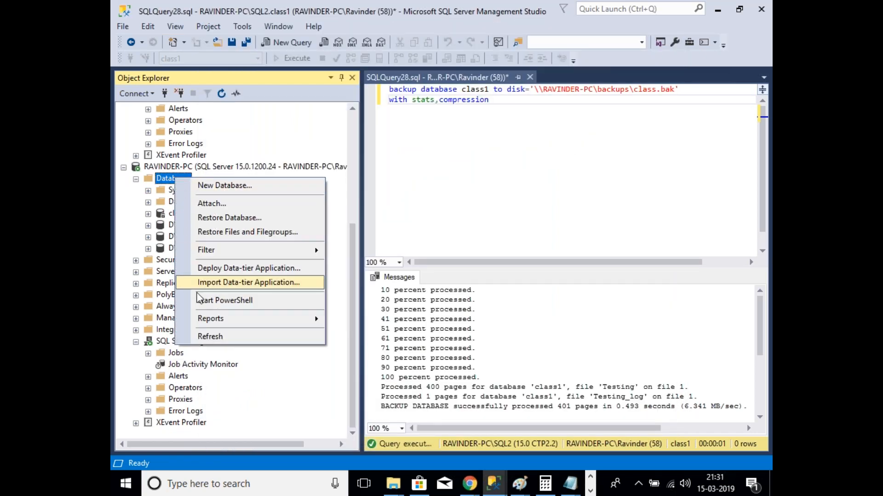
Step: Refresh RAVINDER-PC's Databases list so class1 shows Standby / Read-Only
left_click(209, 337)
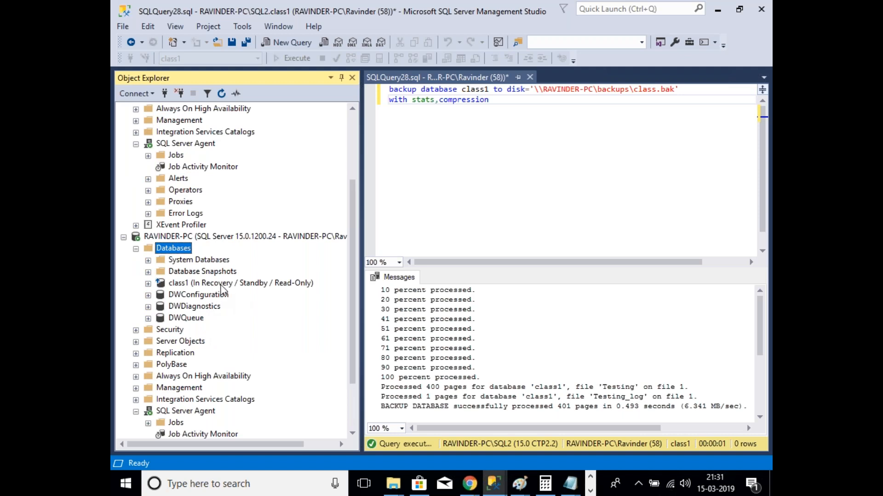
right_click(186, 253)
left_click(220, 406)
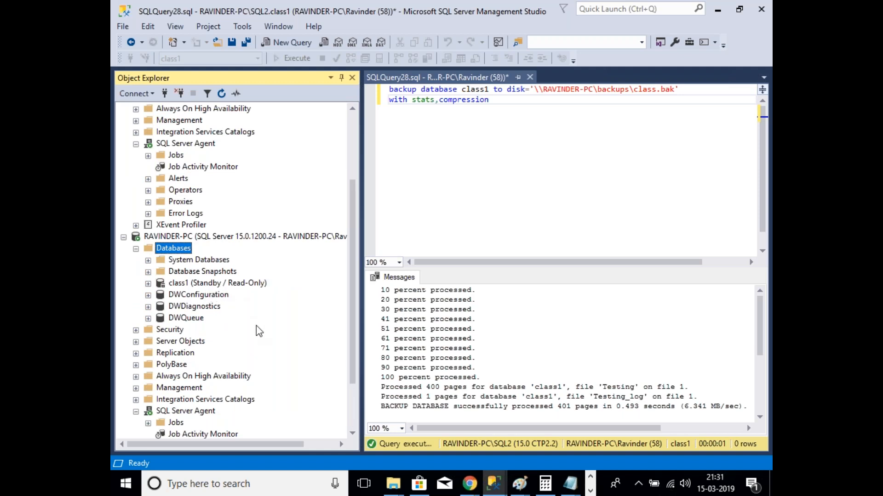
Step: Inspect the test user under class1 > Security > Users, then collapse class1 and Databases
left_click(148, 284)
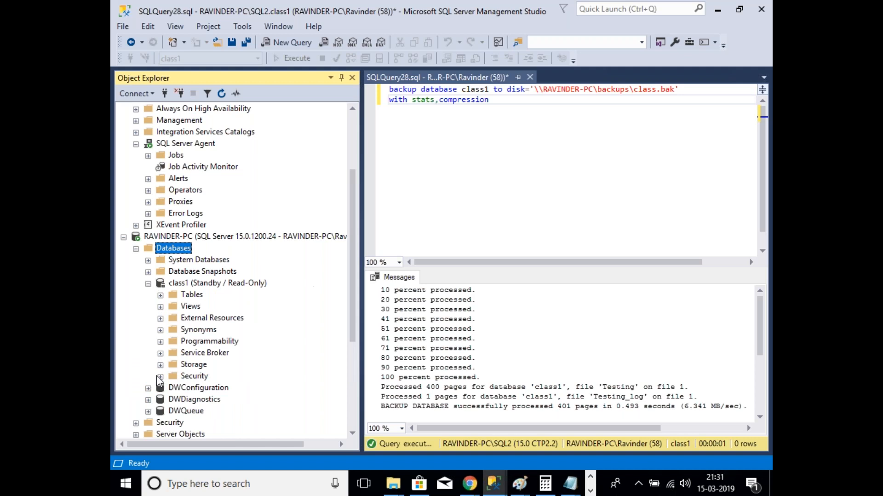
left_click(160, 376)
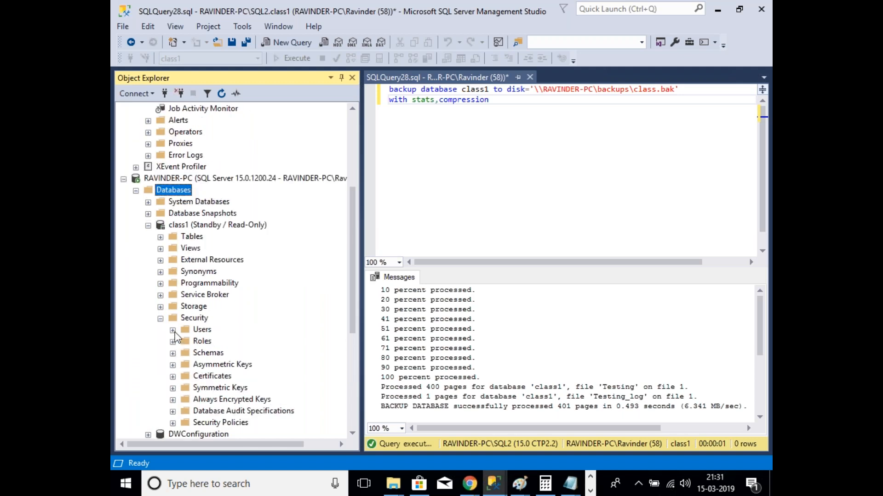
left_click(173, 330)
left_click(211, 388)
scroll(285, 436, "up", 1)
scroll(285, 436, "down", 1)
left_click(173, 330)
left_click(160, 319)
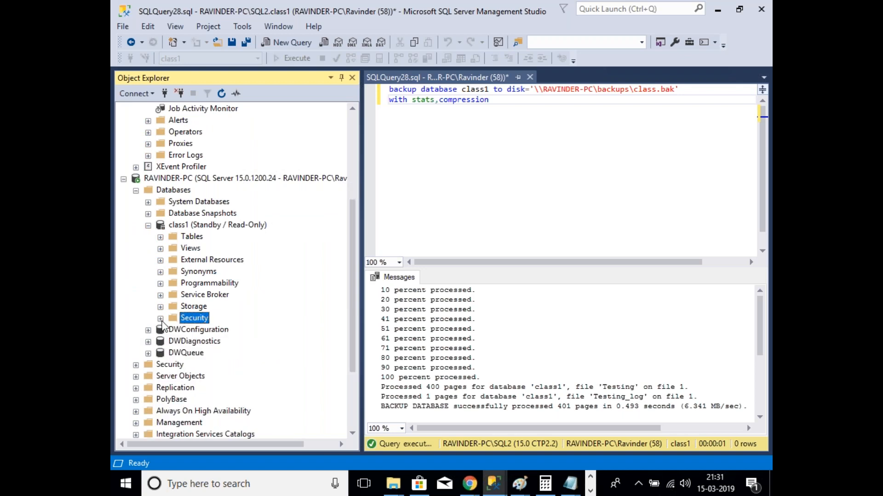
left_click(148, 225)
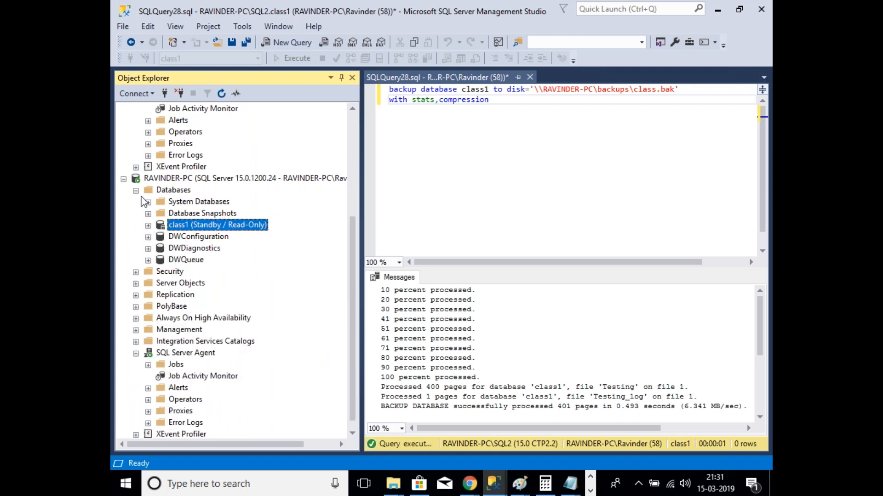
left_click(136, 191)
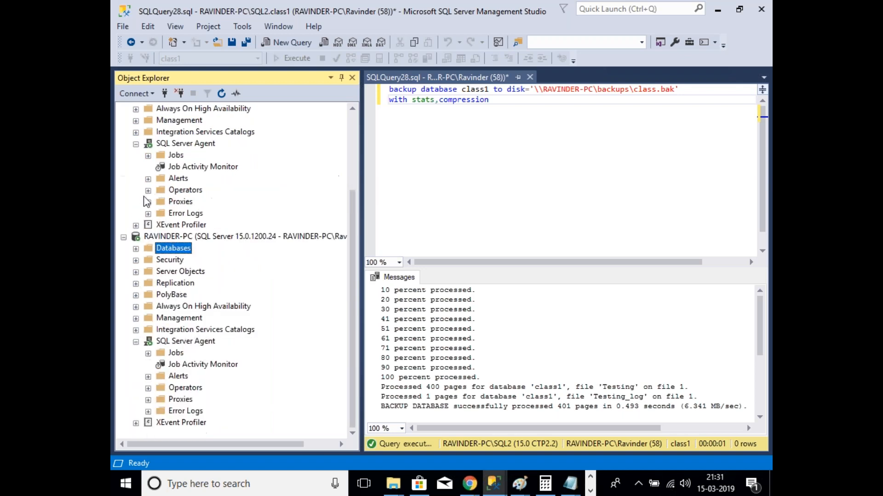
Step: Check RAVINDER-PC's server Logins for test, then collapse both servers' Agent branches
left_click(136, 260)
left_click(148, 272)
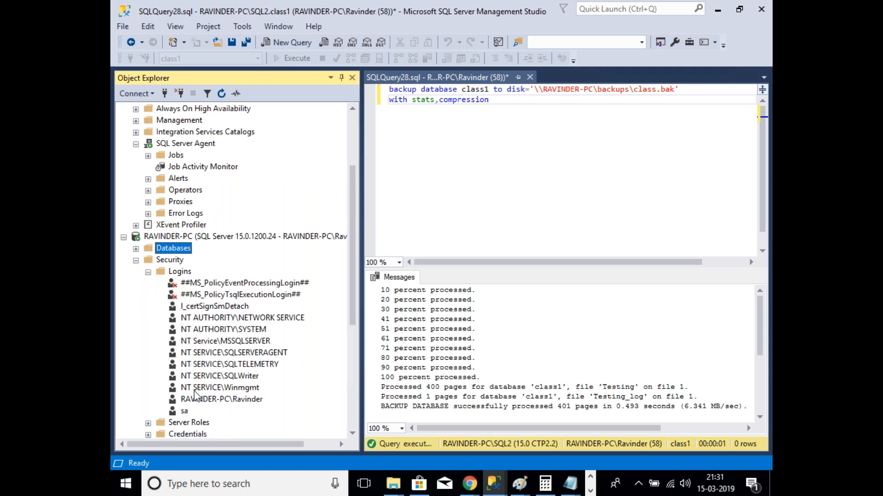
left_click(148, 272)
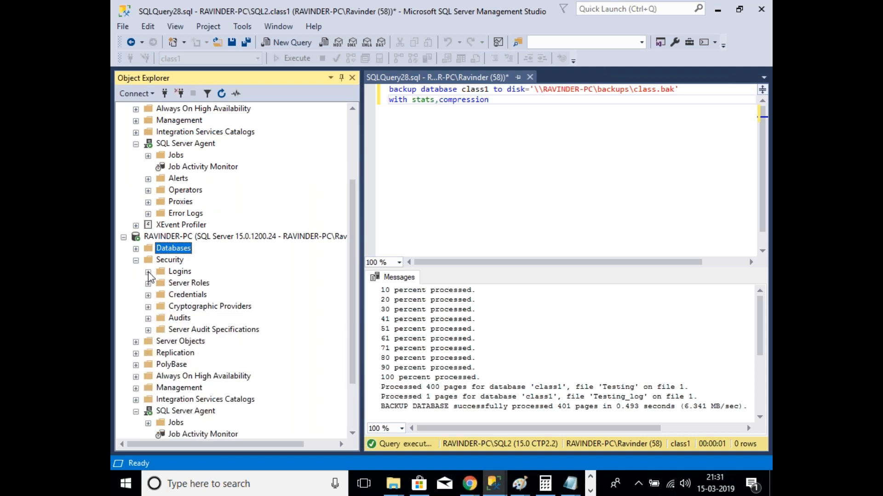
left_click(136, 260)
left_click(136, 342)
scroll(143, 304, "up", 1)
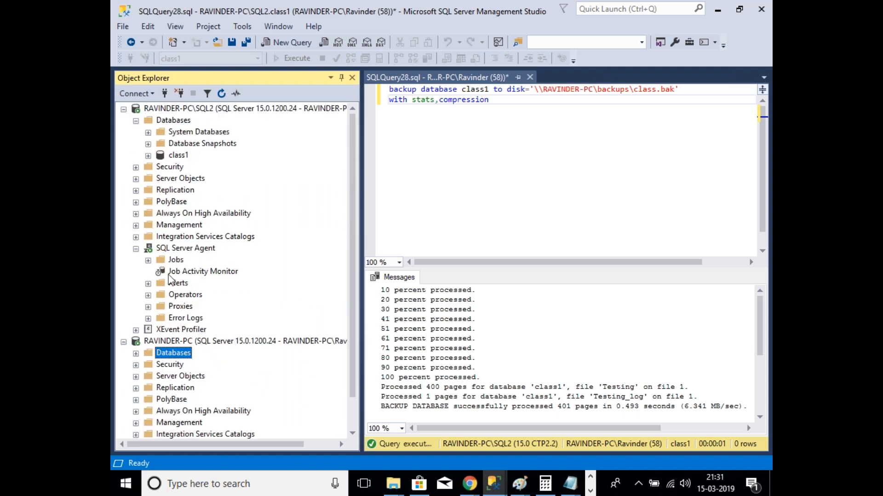
left_click(137, 249)
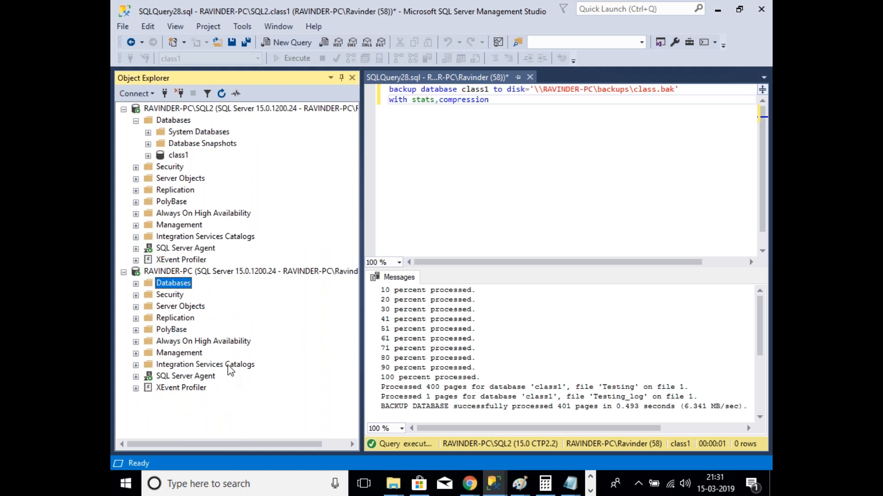
left_click(182, 122)
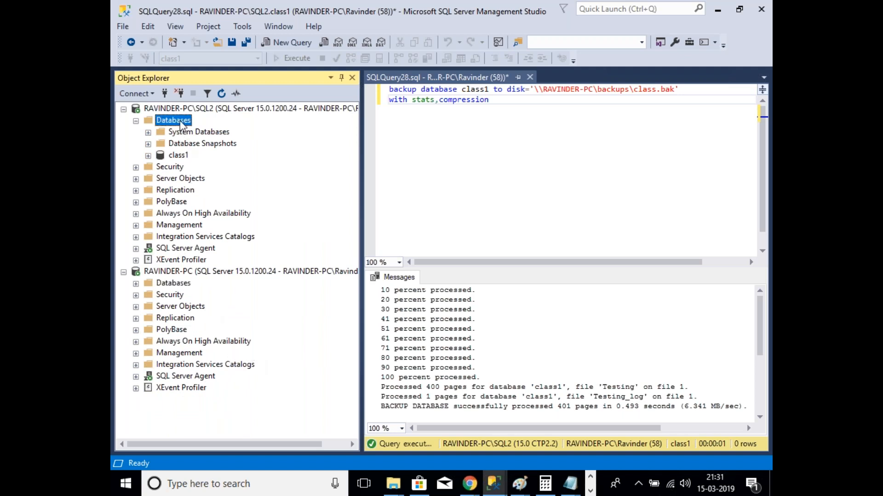
right_click(179, 120)
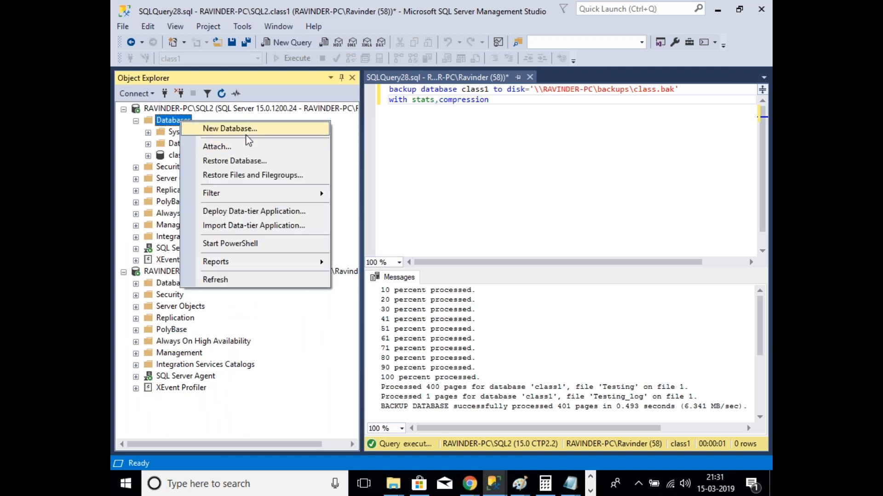
Step: Create a new database named Test under SQL2's Databases folder
left_click(242, 131)
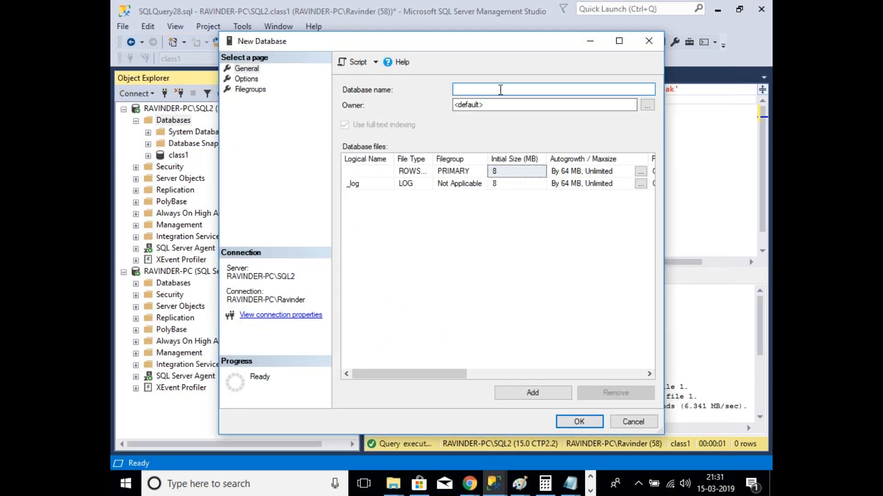
type("Test")
left_click(591, 425)
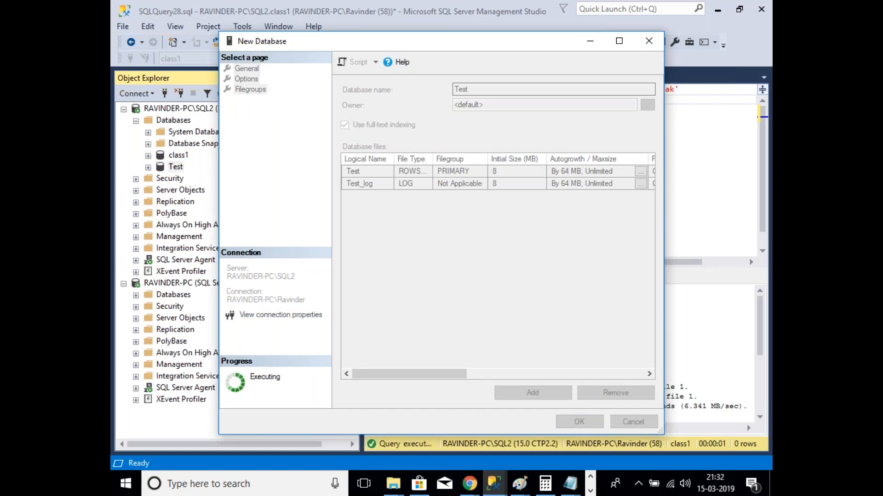
left_click(136, 295)
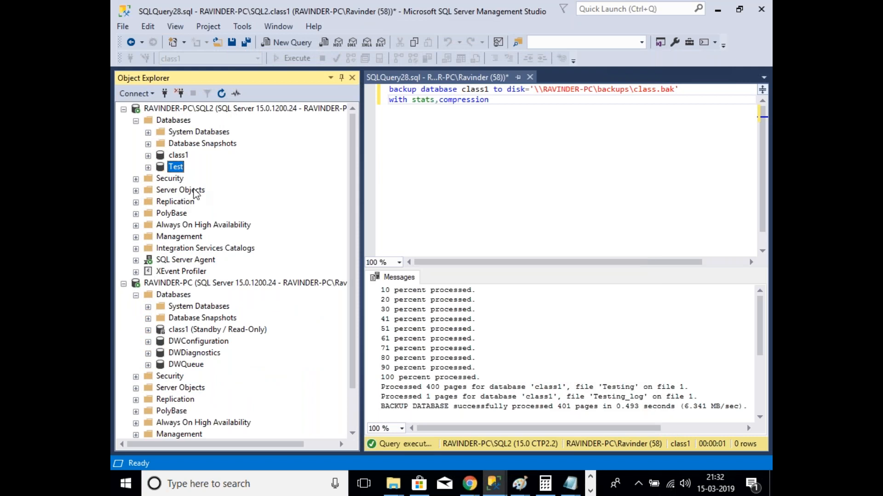
Step: Switch between the open backups and logshippingsecondary Explorer windows
mouse_move(393, 483)
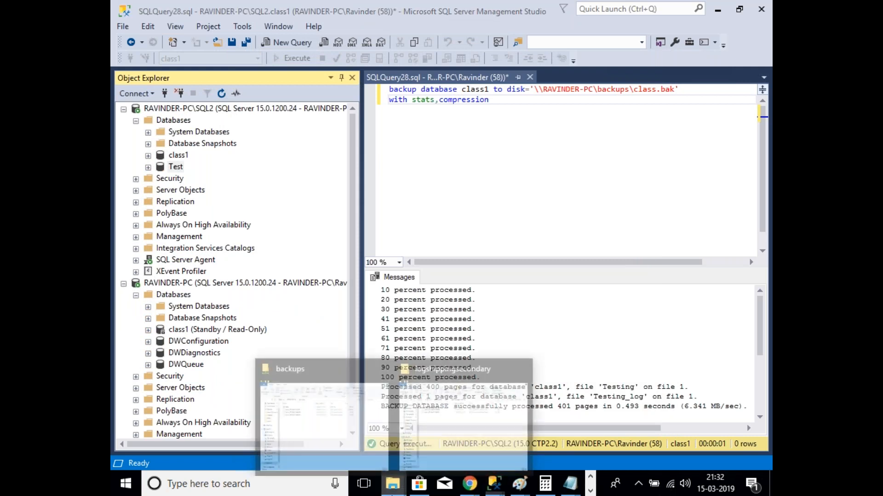
left_click(356, 449)
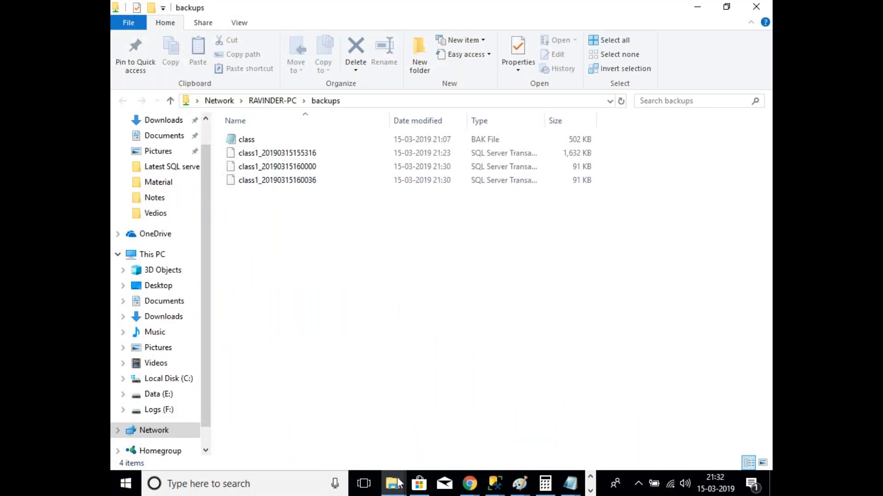
left_click(509, 432)
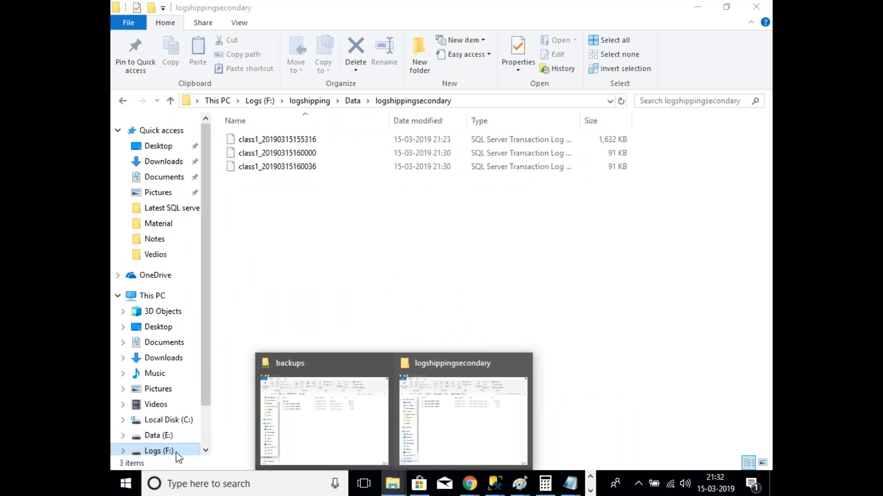
left_click(405, 311)
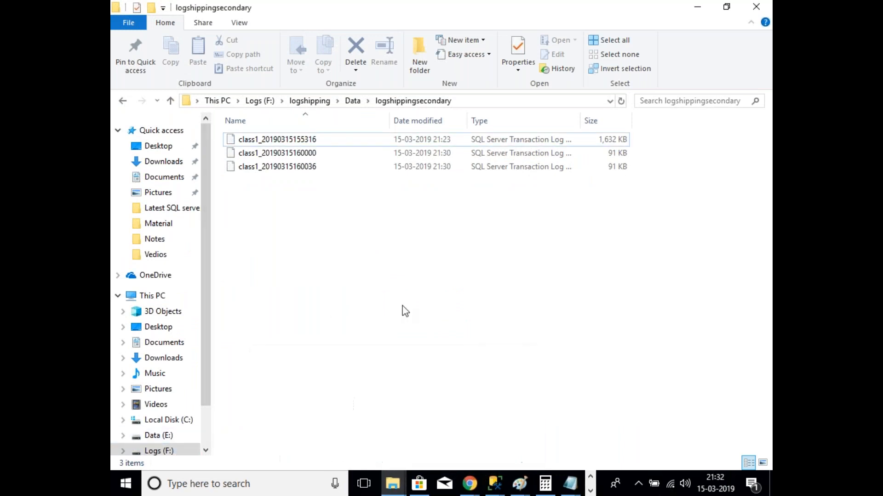
key("alt+Tab")
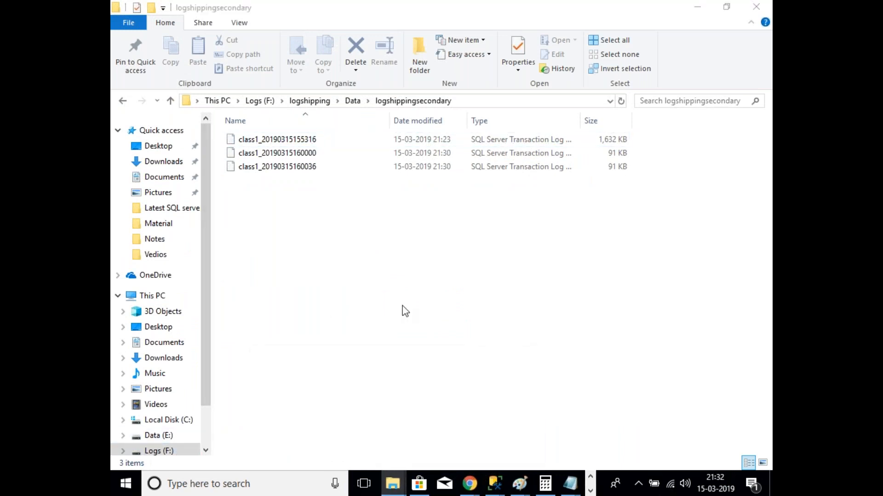
Step: In a new Explorer window, create a data1 folder in F:\logshipping and open it
key("super+e")
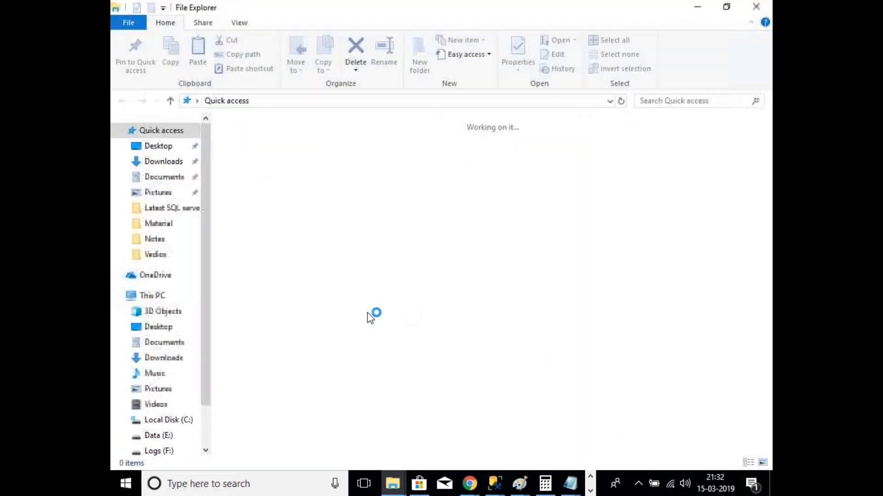
left_click(171, 449)
double_click(286, 342)
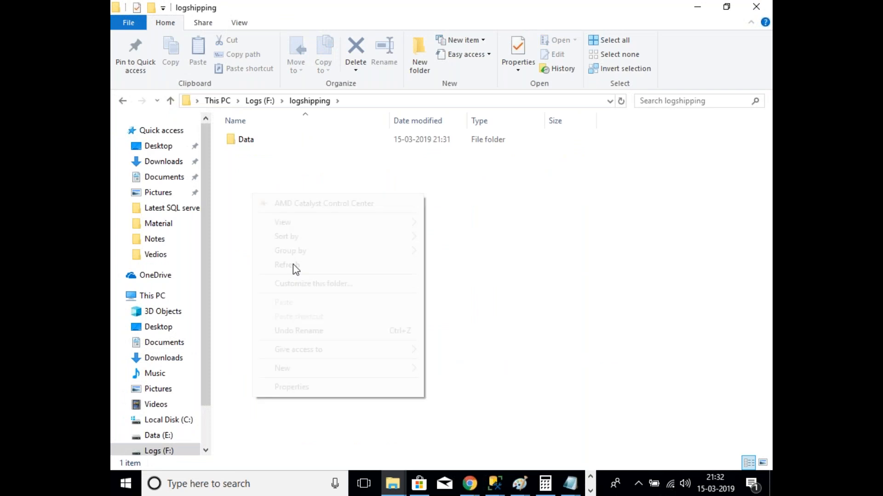
right_click(252, 195)
mouse_move(325, 367)
left_click(484, 222)
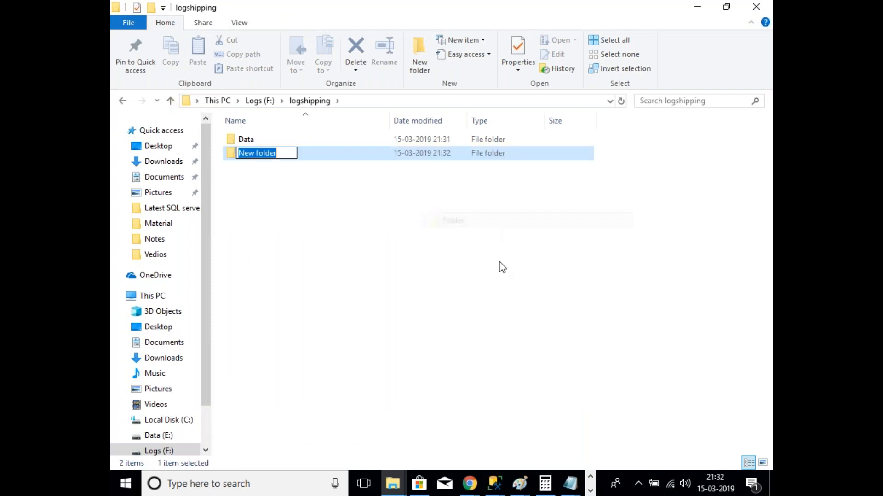
type("data")
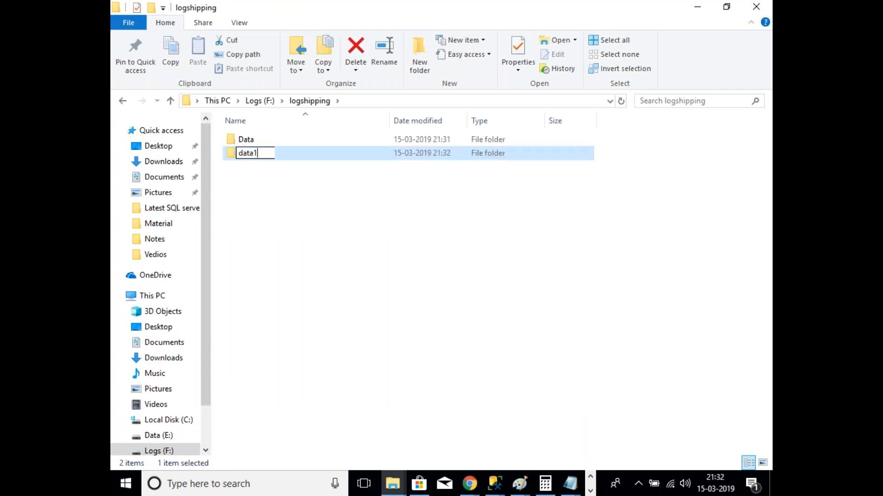
type("1")
key("Return")
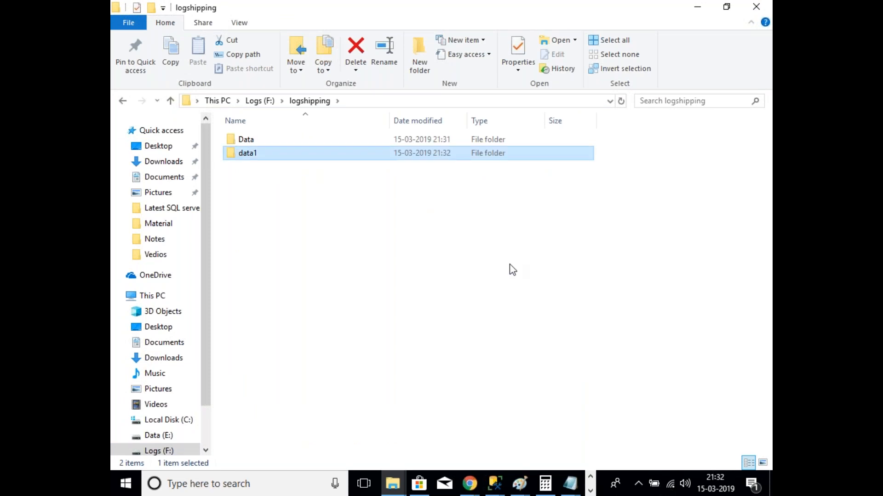
double_click(253, 156)
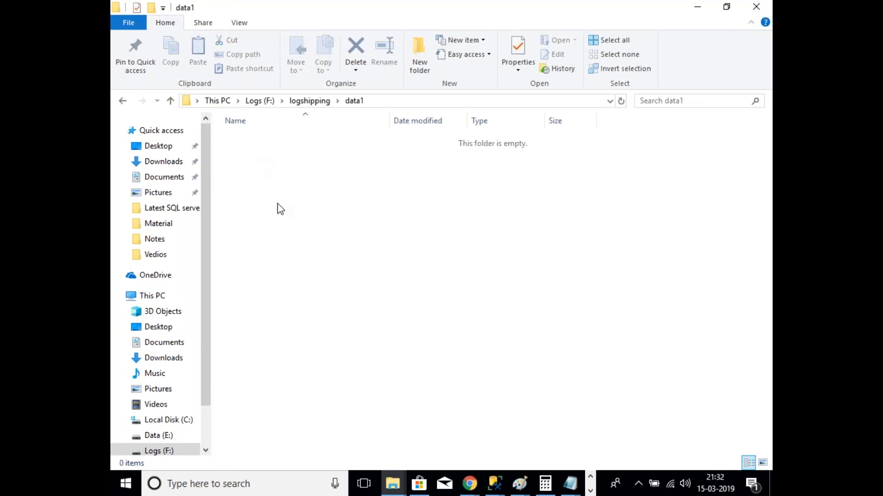
right_click(277, 205)
Step: Create a new folder named backup inside data1
mouse_move(350, 377)
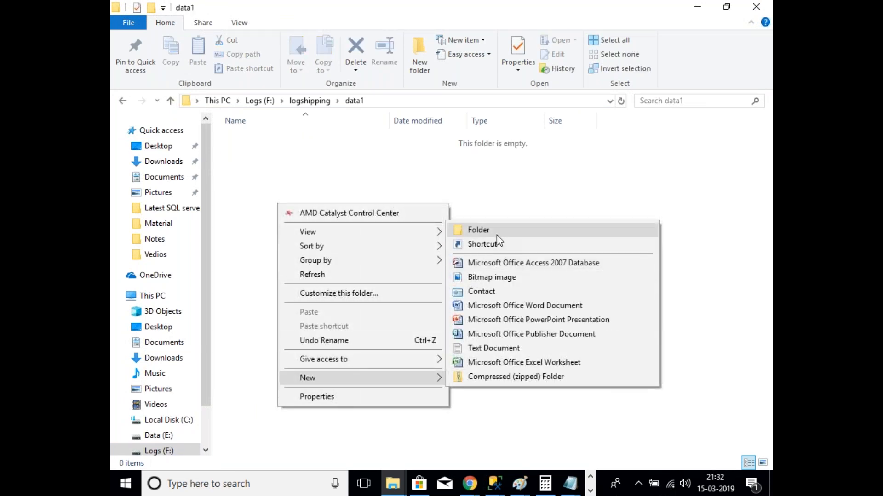
left_click(478, 230)
type("b")
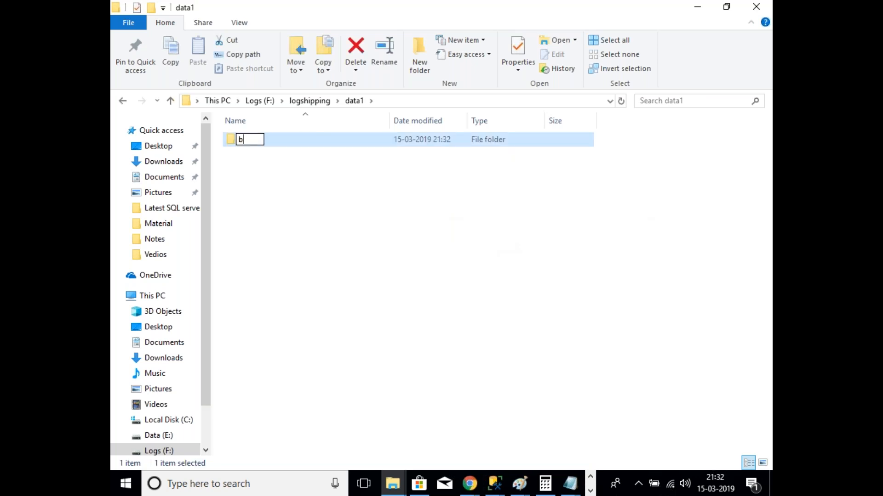
type("ackup")
left_click(357, 230)
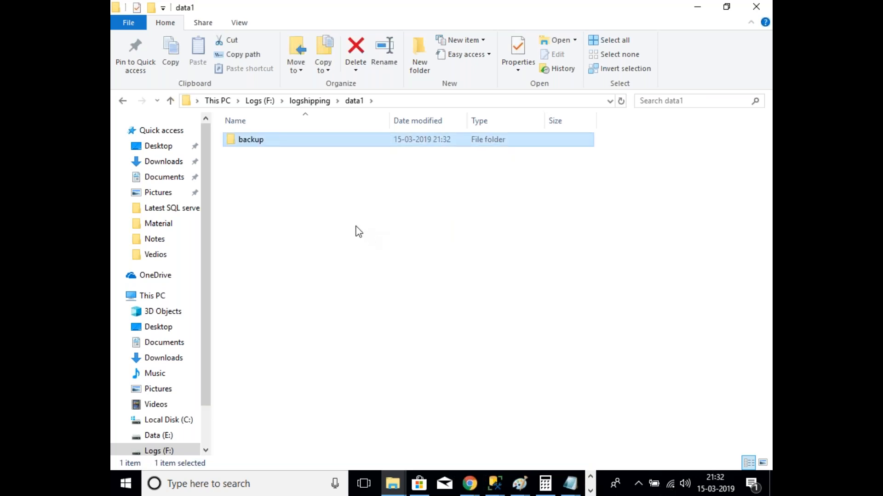
right_click(268, 143)
left_click(263, 137)
Step: Share the backup folder with Everyone at Read/Write as \\RAVINDER-PC\backup2
right_click(263, 142)
left_click(295, 424)
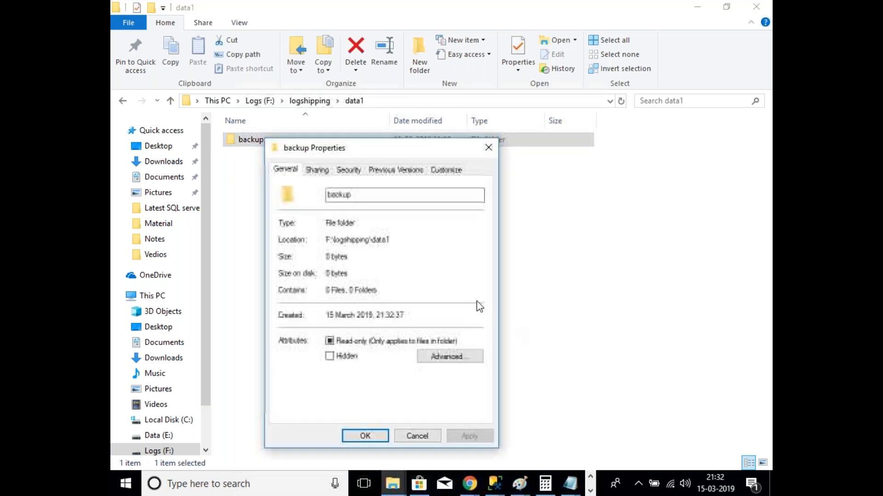
left_click(317, 169)
left_click(319, 257)
left_click(475, 272)
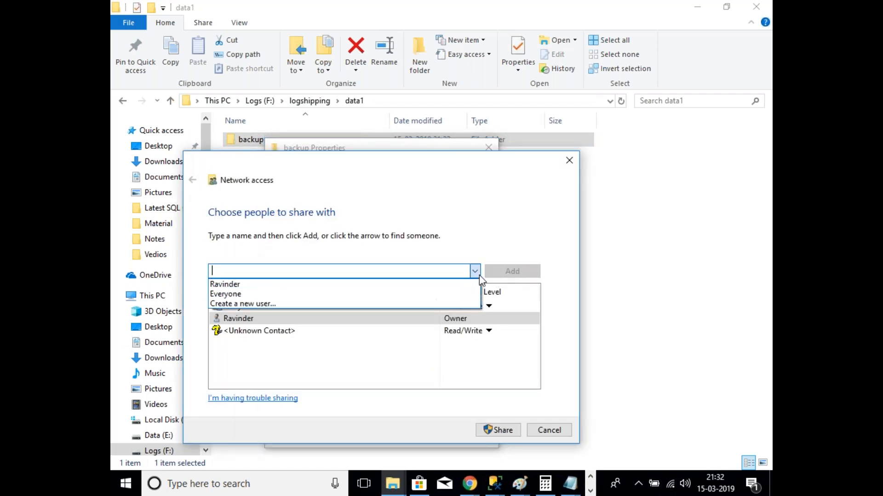
left_click(238, 294)
left_click(512, 272)
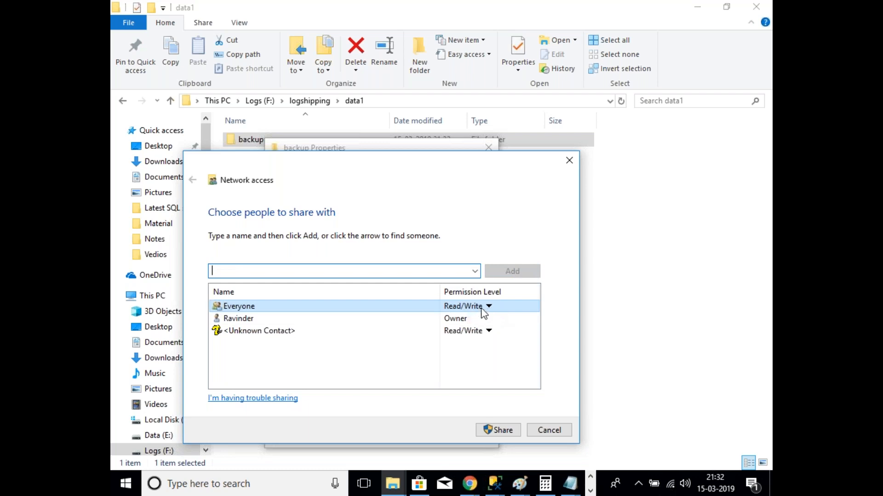
left_click(502, 430)
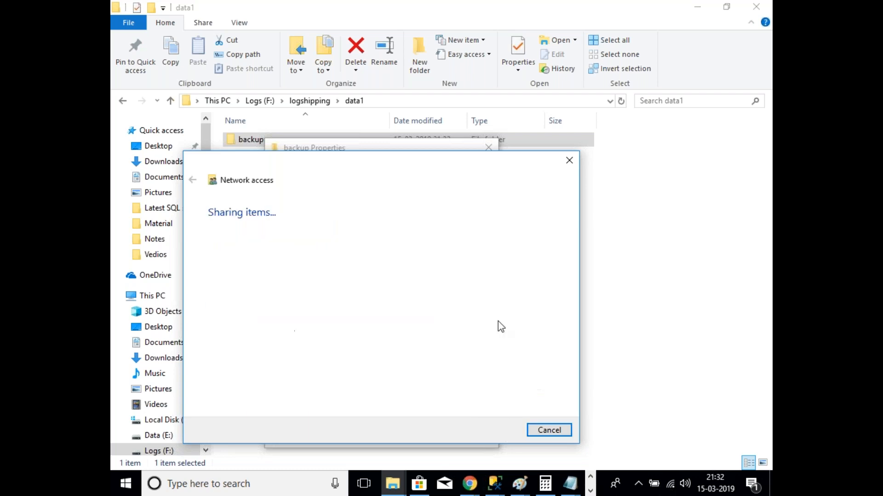
Step: Open the \\RAVINDER-PC\backup2 share and copy its network path
double_click(296, 309)
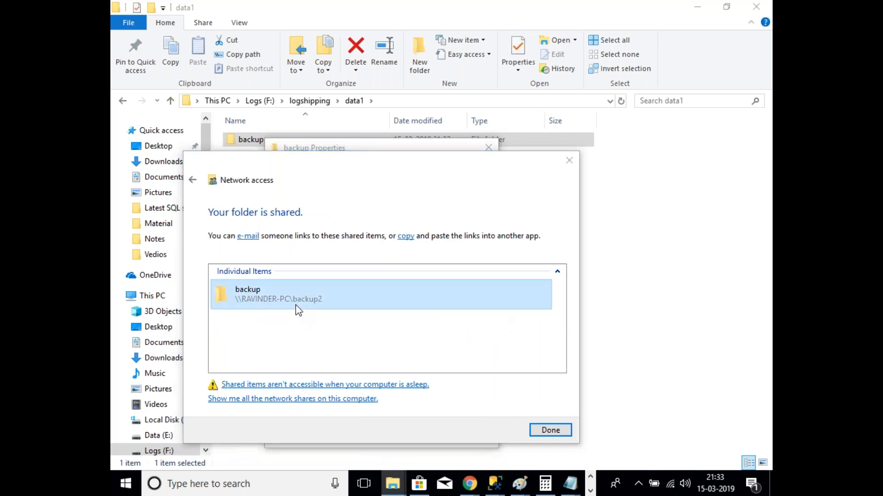
left_click(373, 101)
key("ctrl+c")
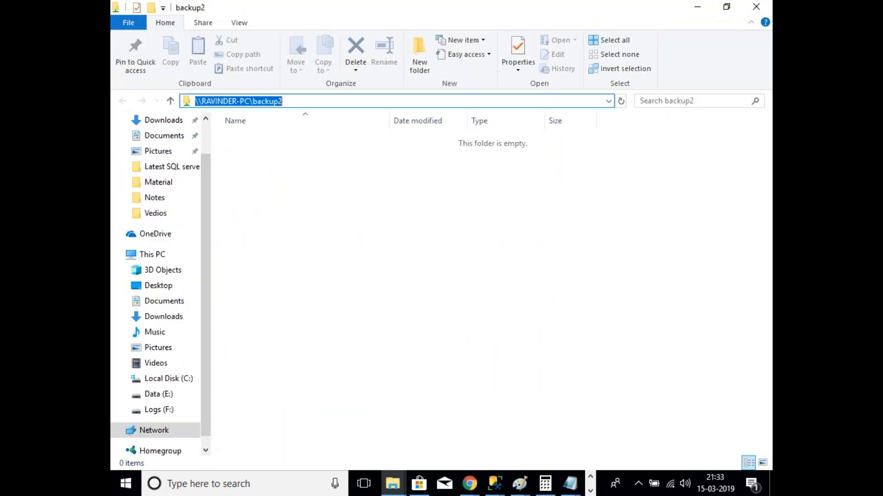
mouse_move(494, 485)
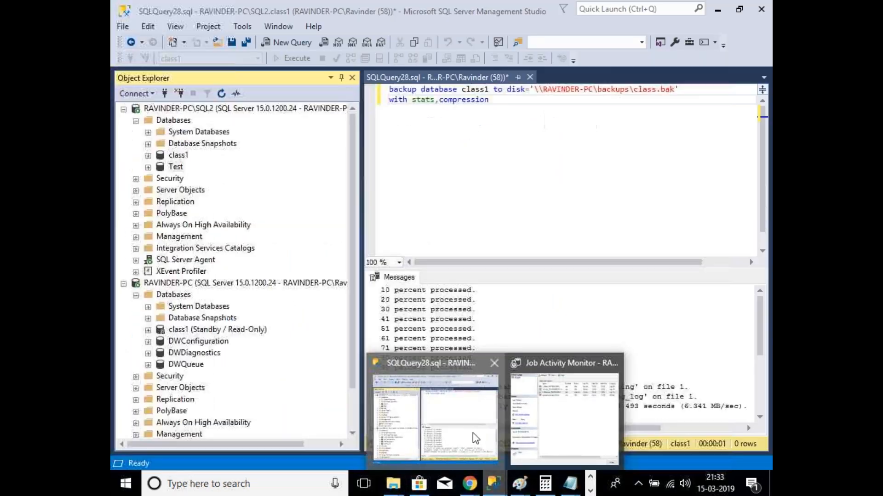
left_click(472, 433)
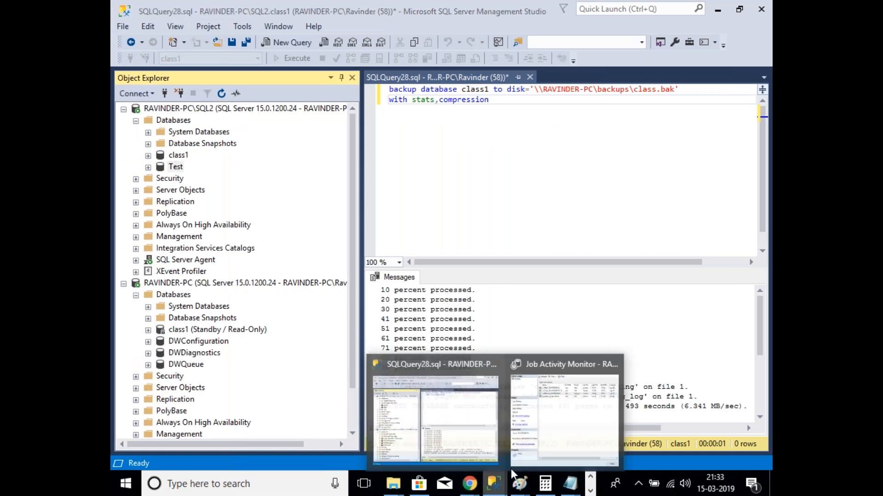
Step: Close the Job Activity Monitor and restore the Management Studio window
left_click(581, 414)
left_click(654, 428)
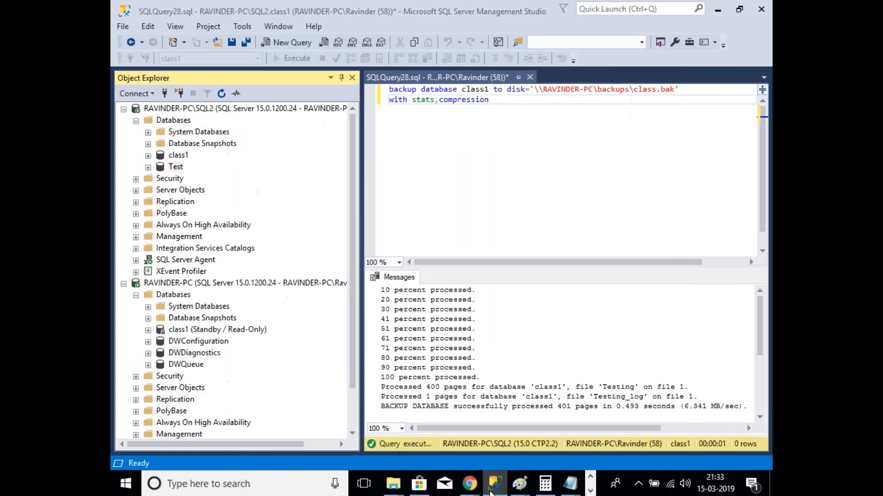
left_click(492, 492)
left_click(493, 489)
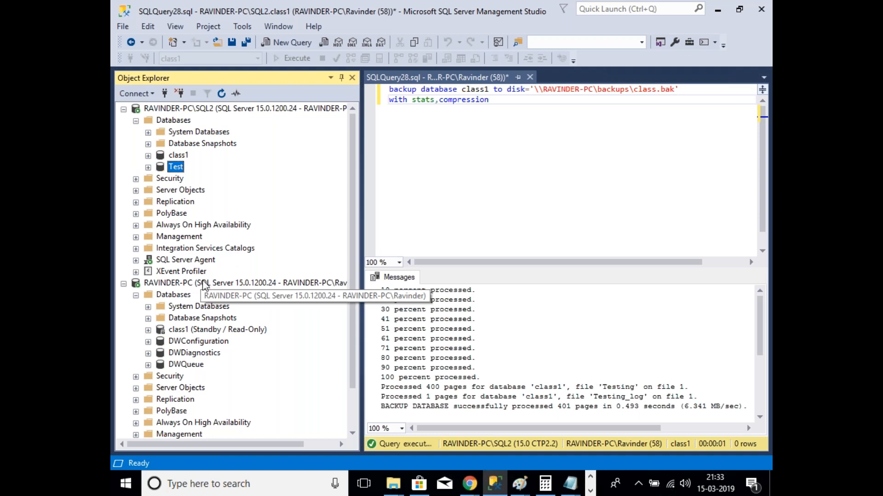
Step: Enable Test as a log shipping primary backing up to \\RAVINDER-PC\backup2, then add a secondary
right_click(179, 168)
left_click(209, 367)
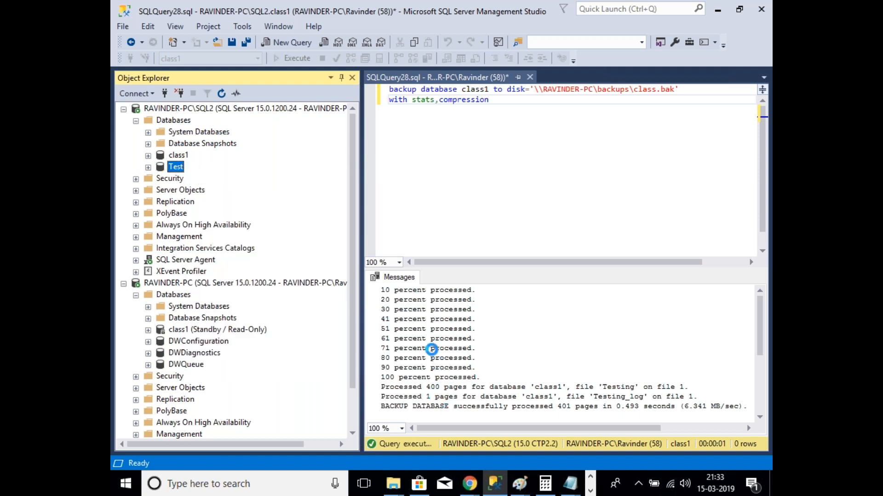
left_click(274, 152)
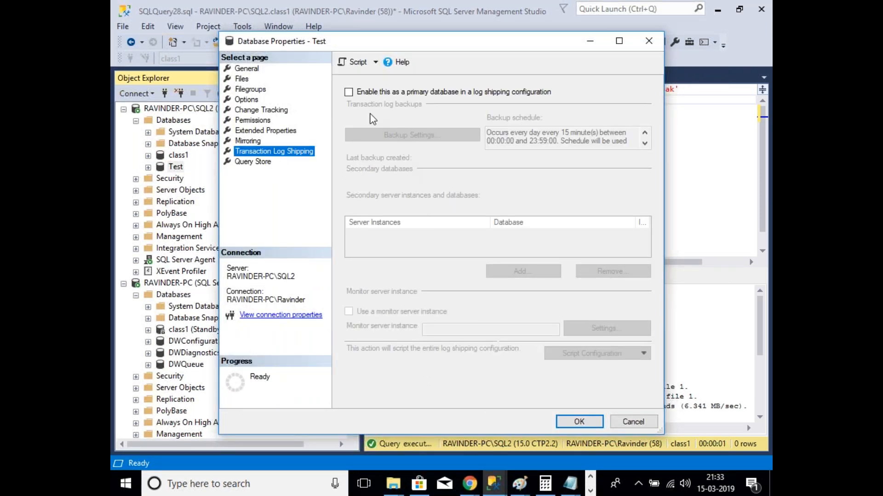
left_click(362, 94)
left_click(384, 139)
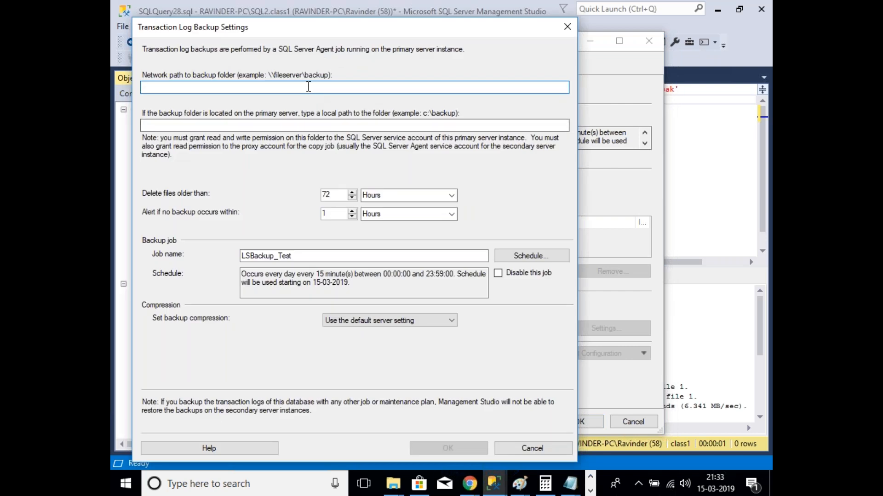
key("ctrl+v")
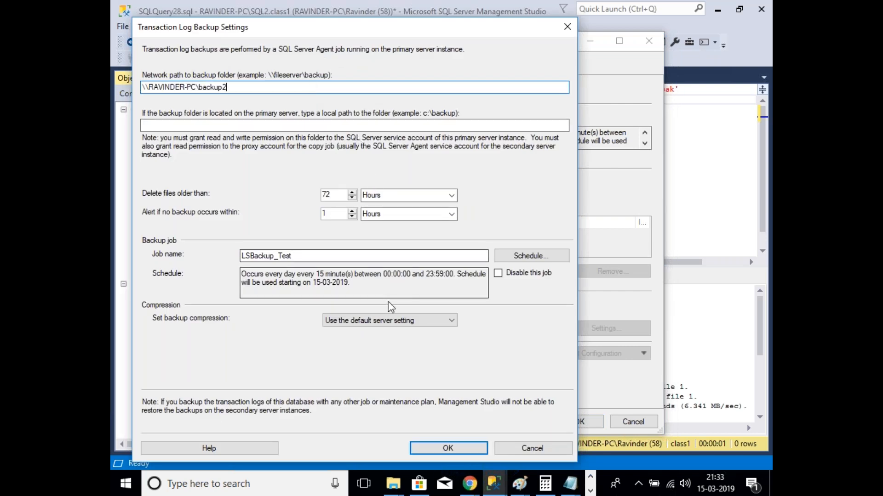
left_click(466, 450)
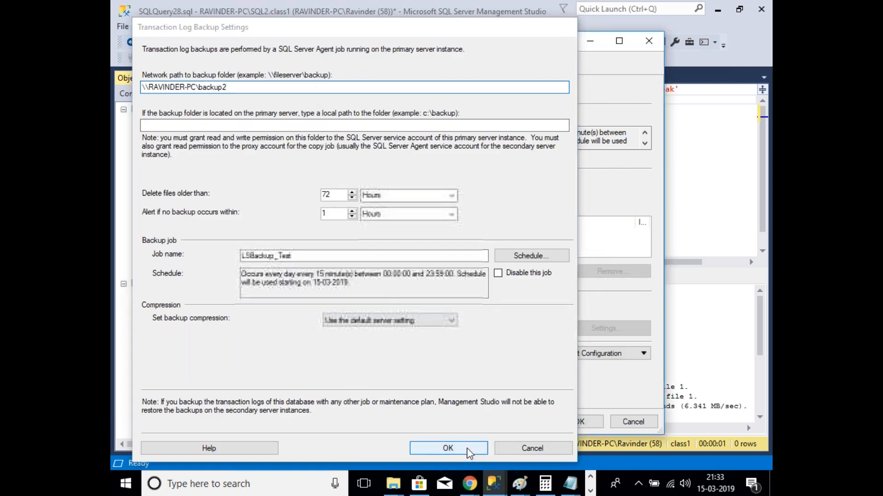
left_click(503, 273)
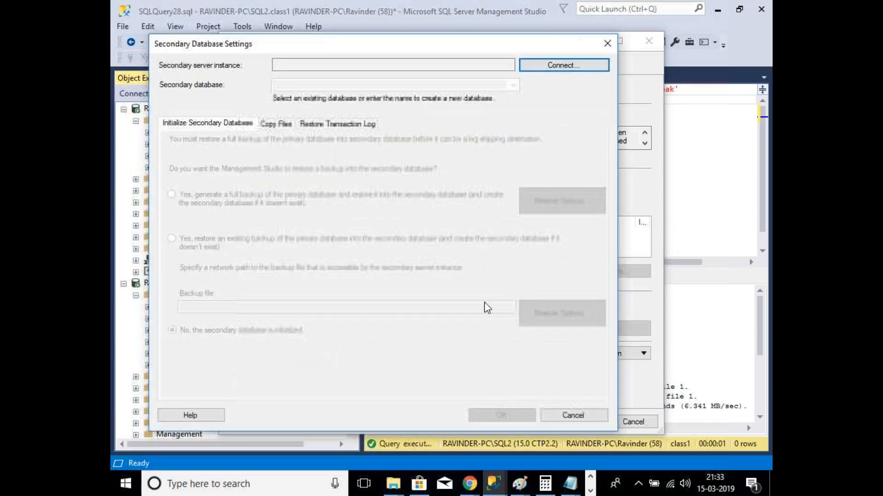
Step: Connect to RAVINDER-PC and initialize the secondary from a newly generated full backup
left_click(543, 67)
left_click(350, 257)
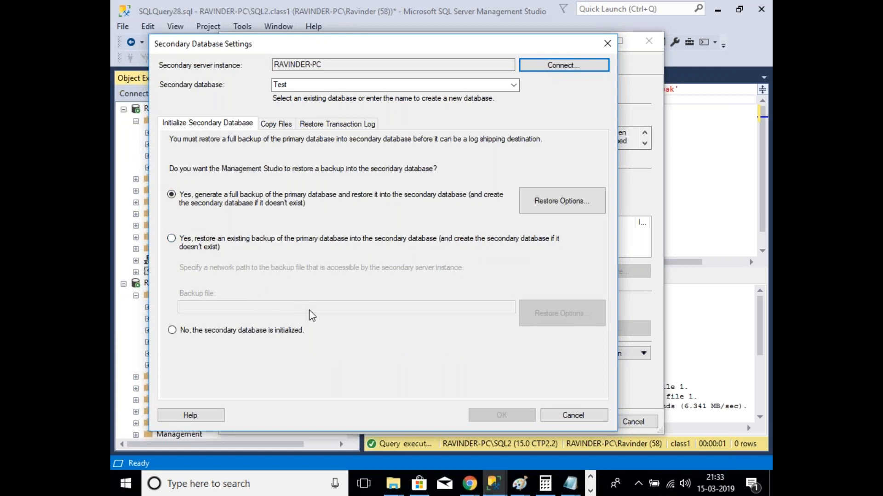
left_click_drag(279, 45, 351, 54)
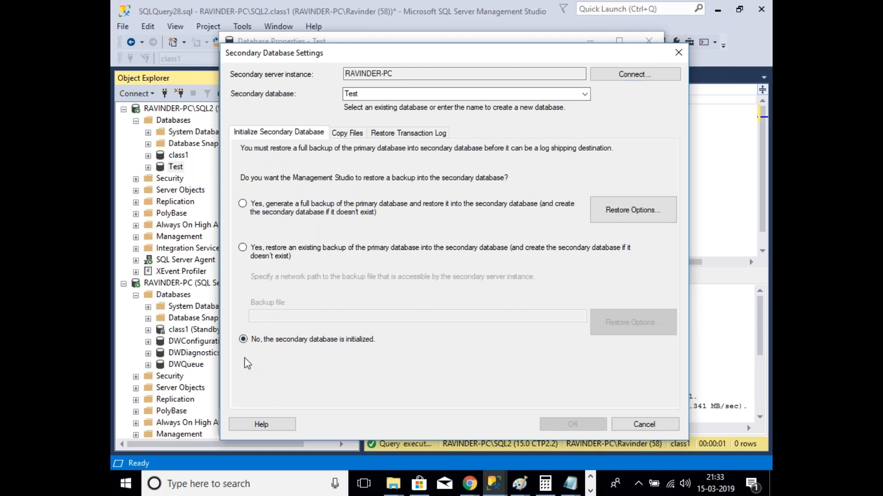
left_click(299, 215)
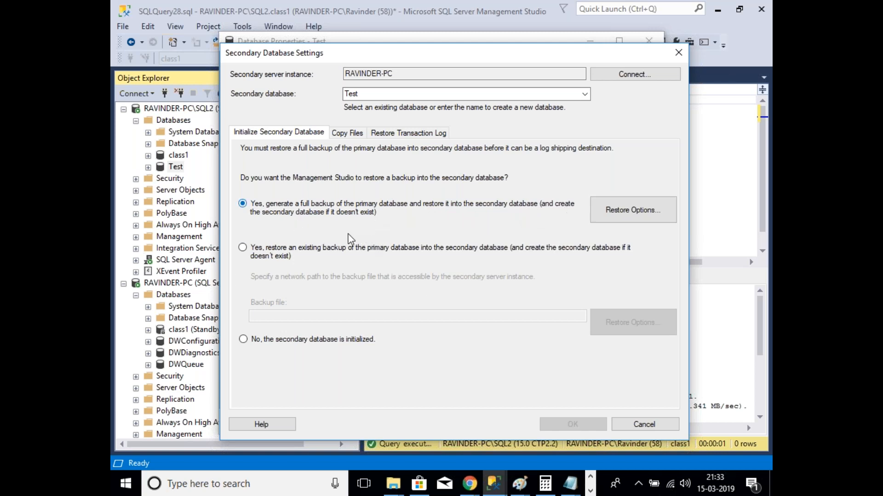
Step: Show the secondary's Copy Files settings, dismiss the sharing windows, and bring up the empty backup2 share
left_click(343, 135)
left_click(340, 203)
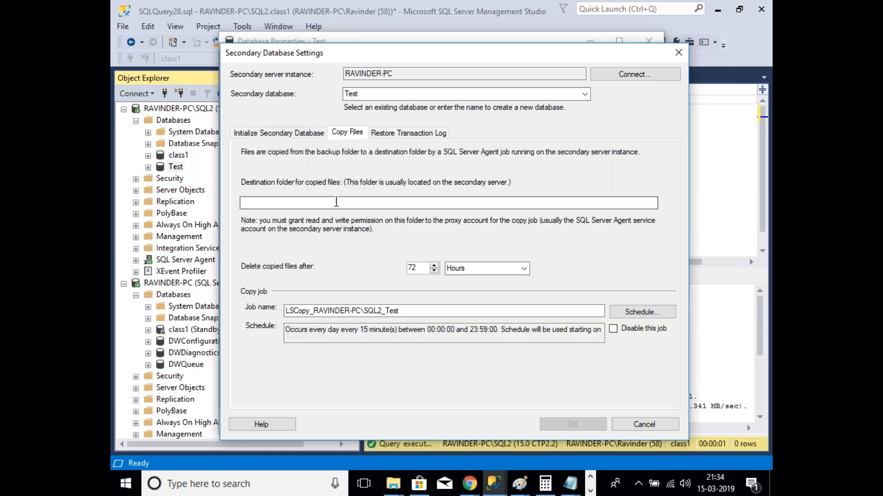
left_click(392, 485)
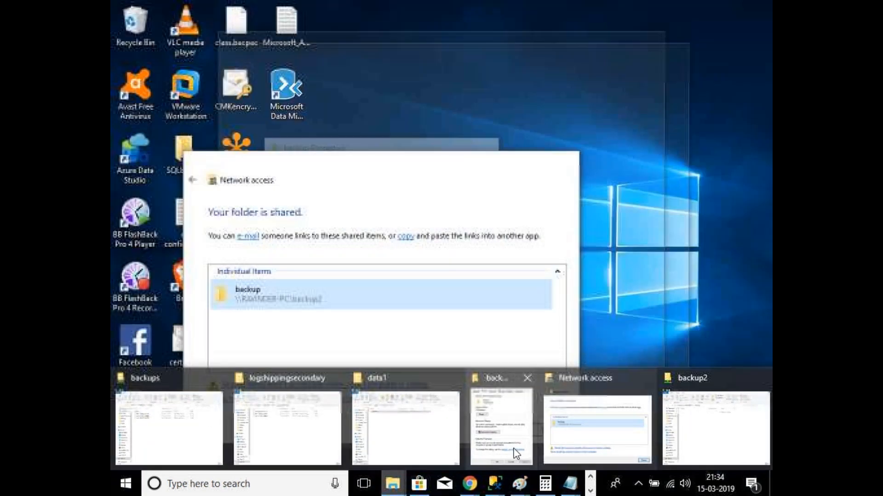
left_click(512, 447)
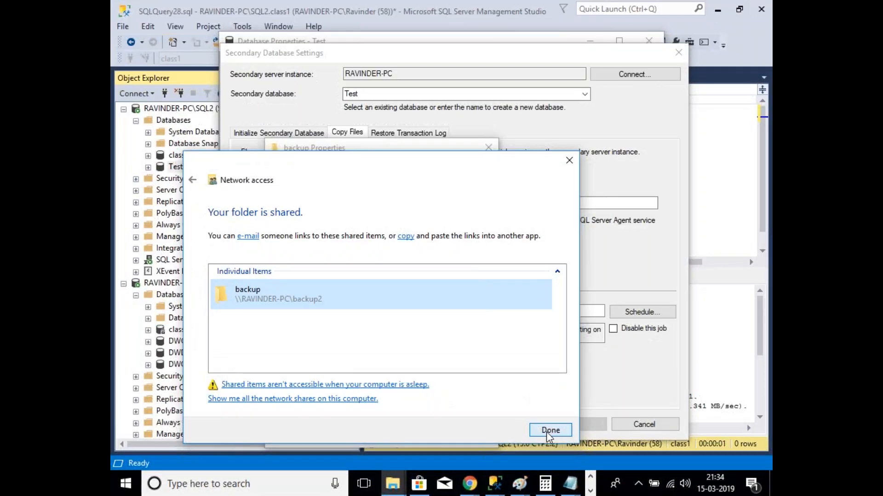
left_click(551, 430)
left_click(369, 438)
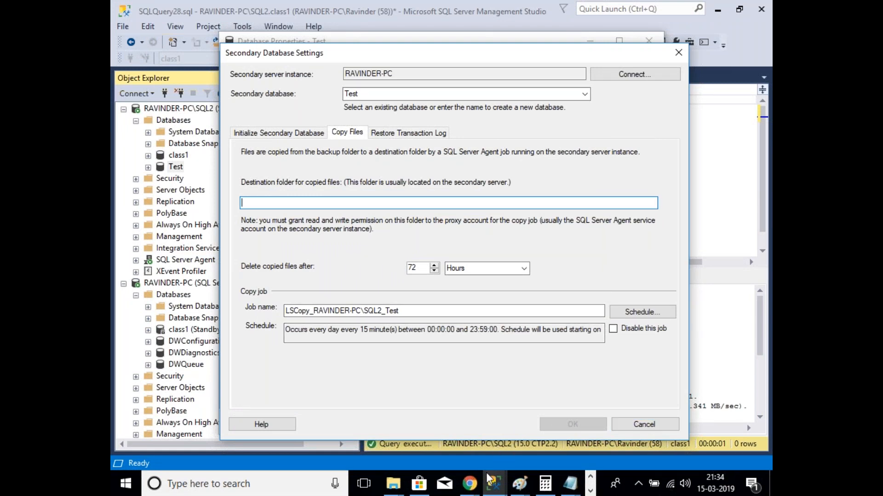
left_click(492, 485)
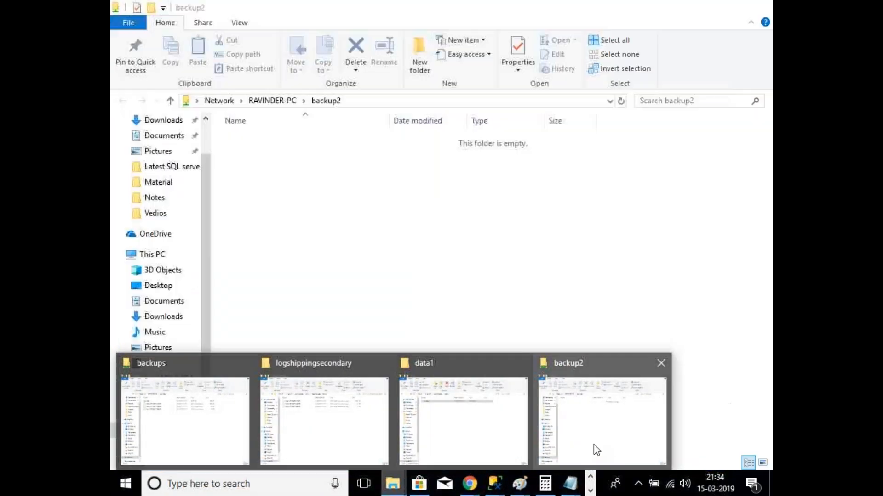
left_click(594, 445)
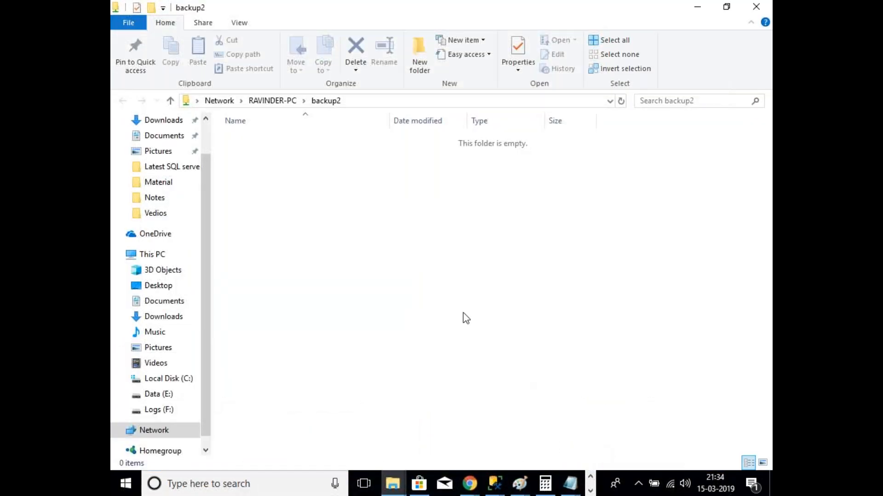
Step: Create a new folder named secondary inside F:\logshipping\data1 and open it
left_click(393, 483)
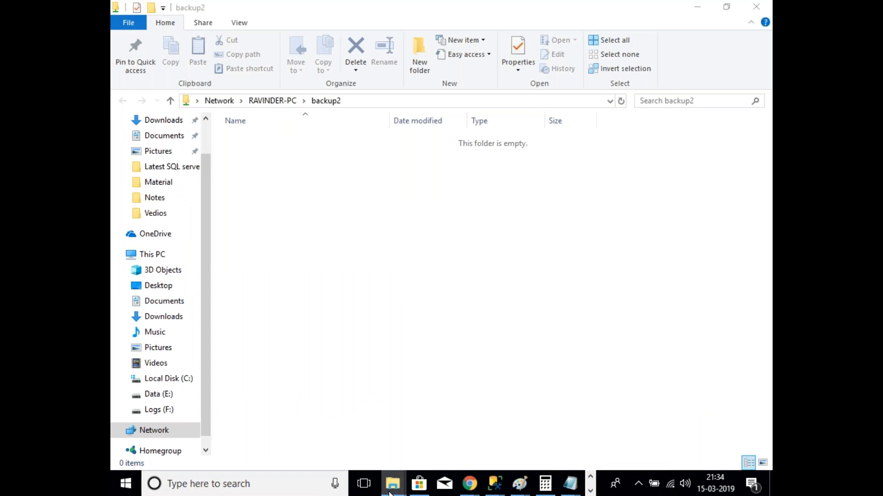
left_click(487, 458)
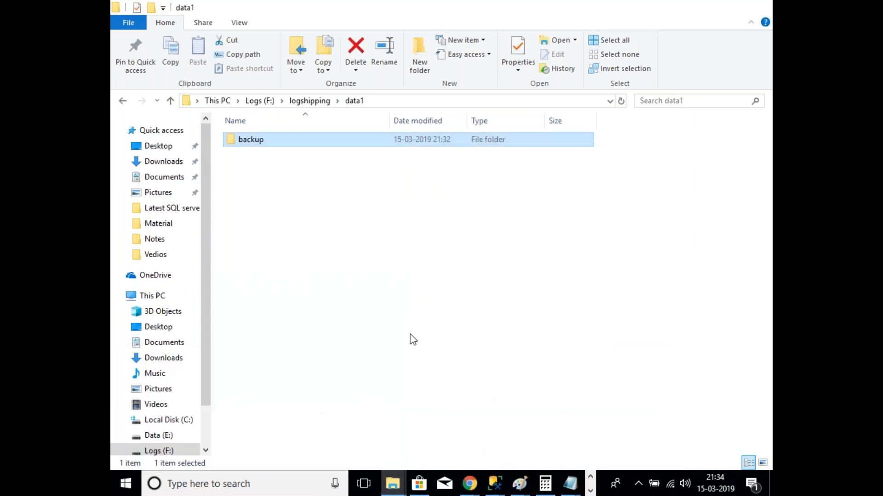
right_click(283, 186)
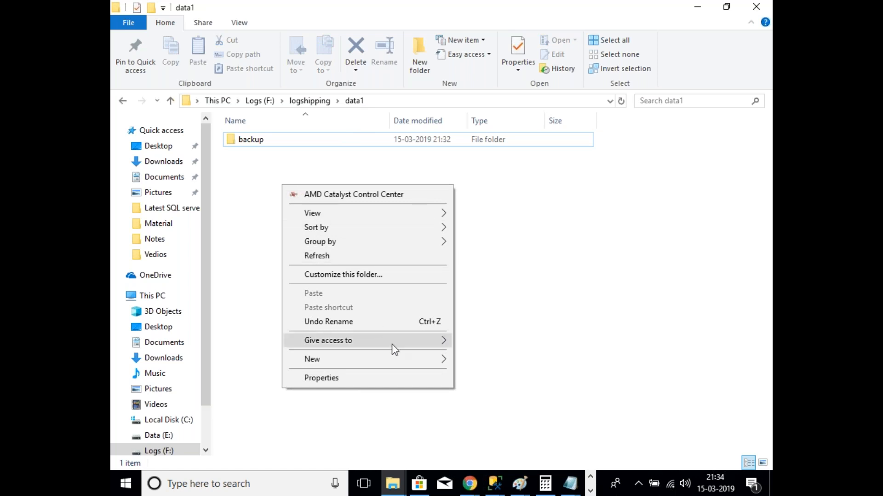
mouse_move(437, 346)
mouse_move(416, 360)
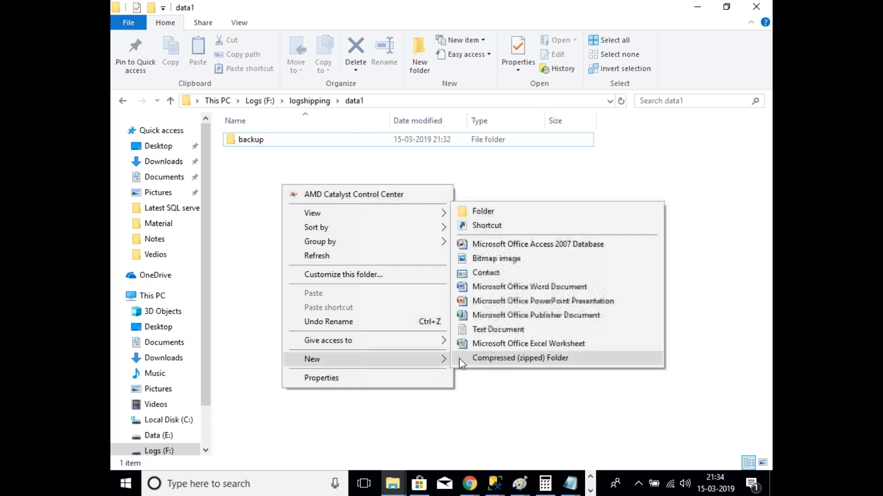
left_click(490, 213)
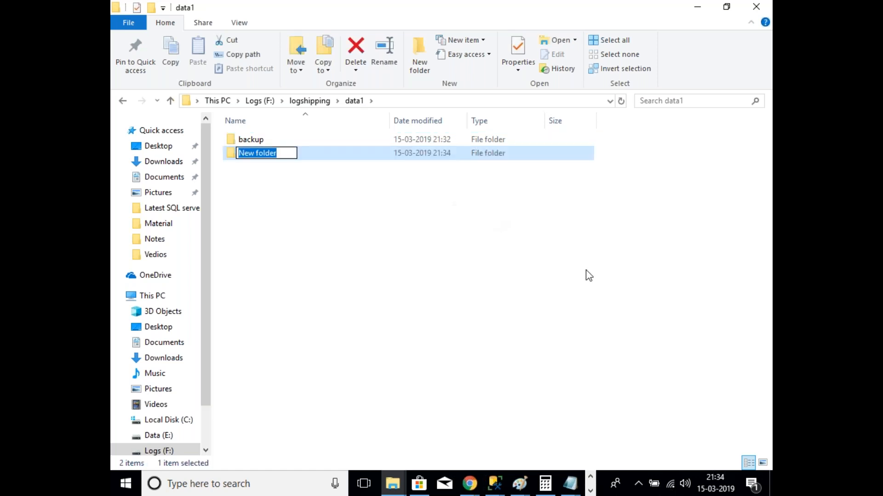
type("seco")
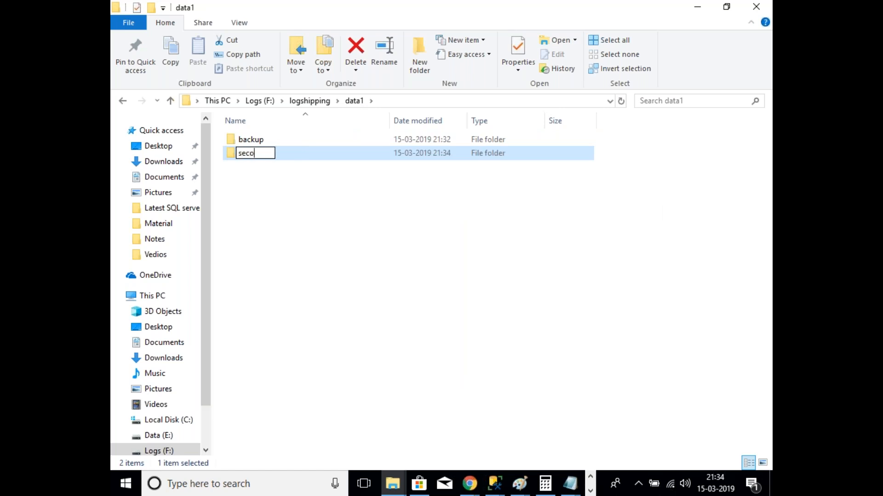
type("ondary")
key("Return")
key("Return")
Step: Copy the secondary folder's full path and return to the secondary database settings
double_click(559, 45)
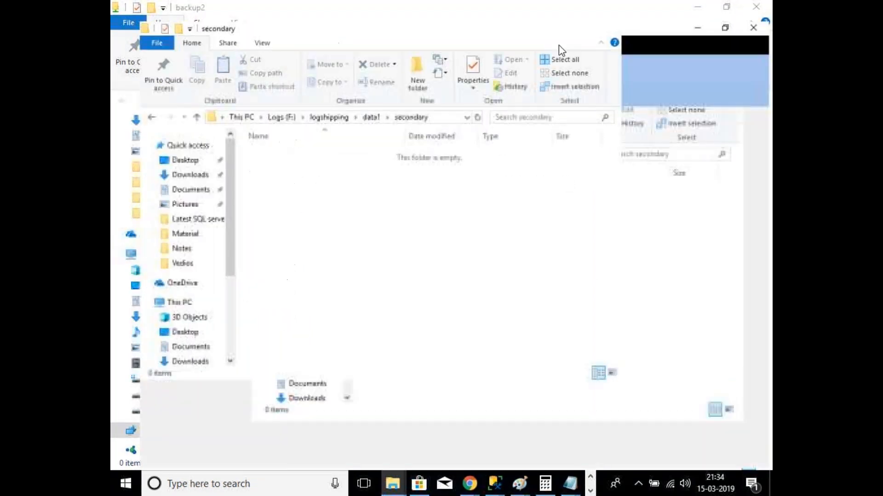
left_click(469, 101)
key("ctrl+c")
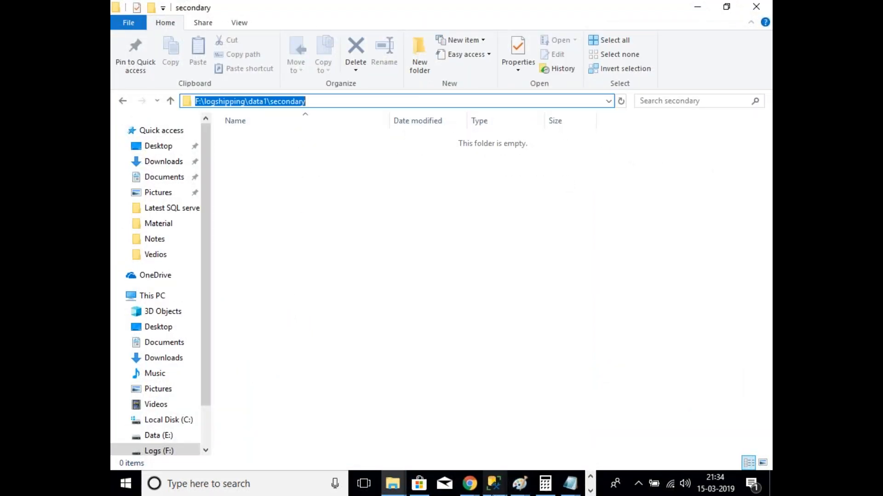
left_click(495, 484)
left_click(643, 405)
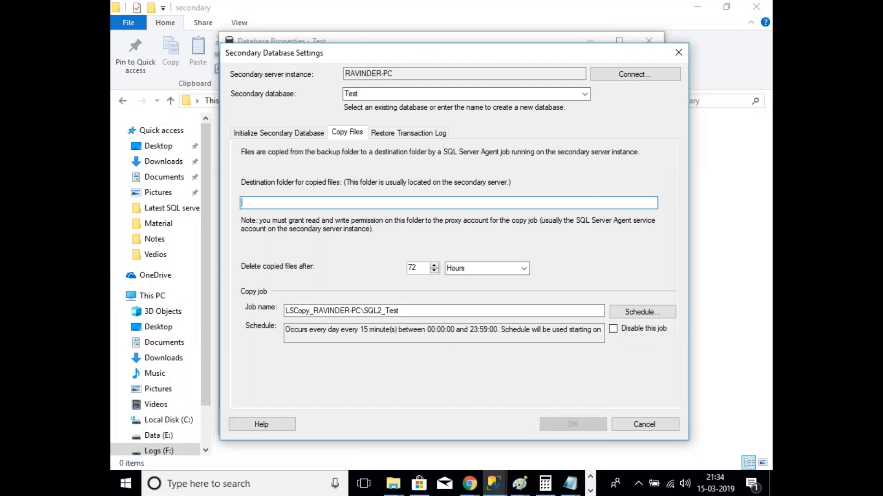
Step: Set the copy destination to F:\logshipping\data1\secondary and restore logs in standby mode
key("ctrl+v")
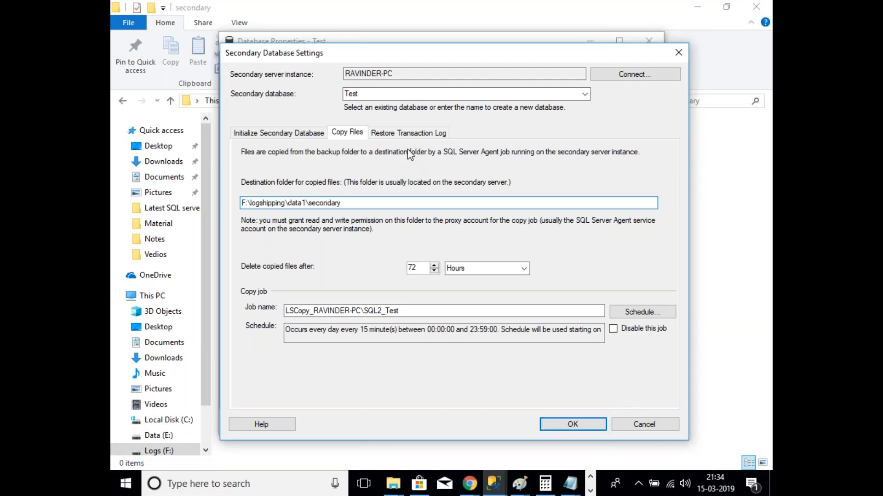
left_click(408, 133)
left_click(269, 210)
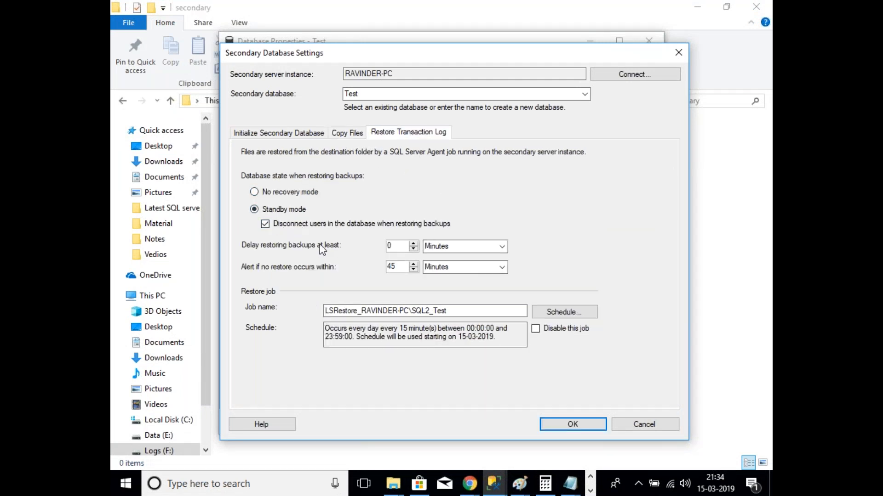
Step: Refresh RAVINDER-PC's database list and select the Test database on SQL2
left_click(493, 483)
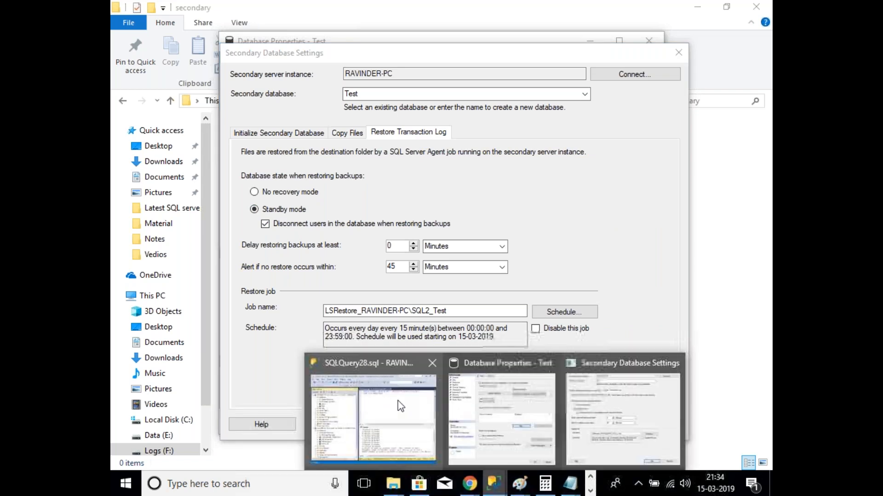
left_click(398, 401)
right_click(176, 295)
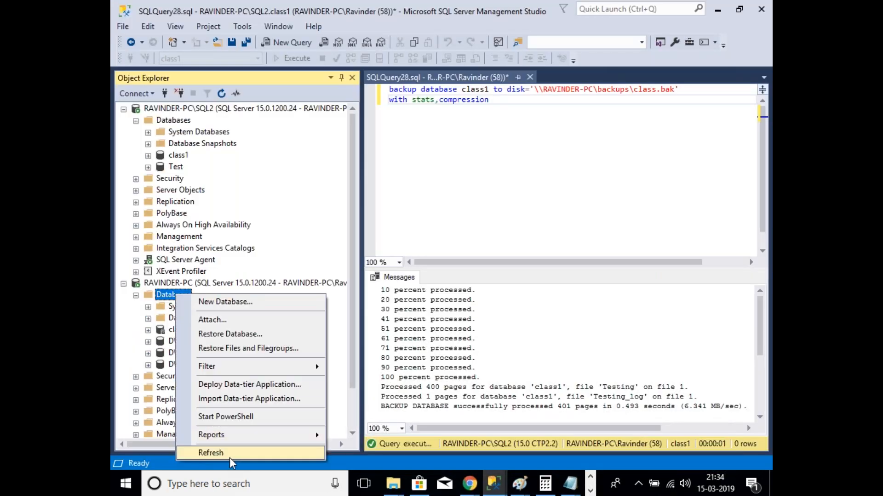
left_click(211, 453)
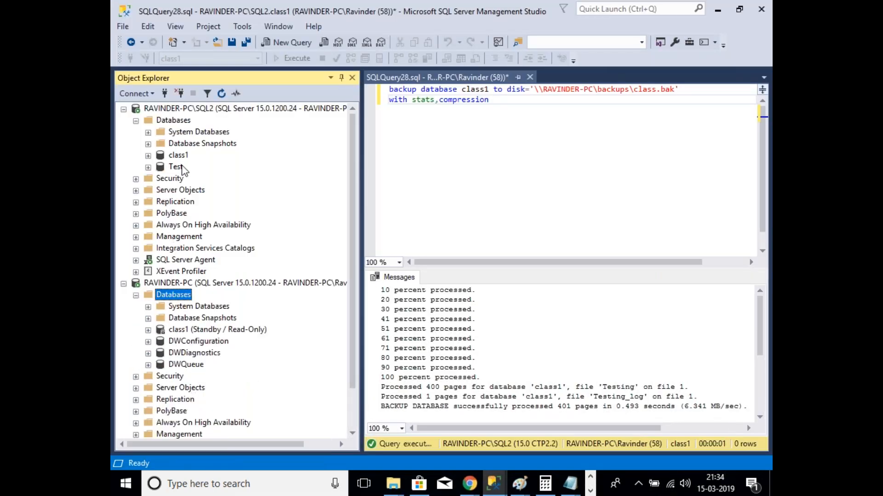
left_click(175, 166)
Step: Review the initialization, copy and restore settings, then accept them and save the configuration
left_click(493, 484)
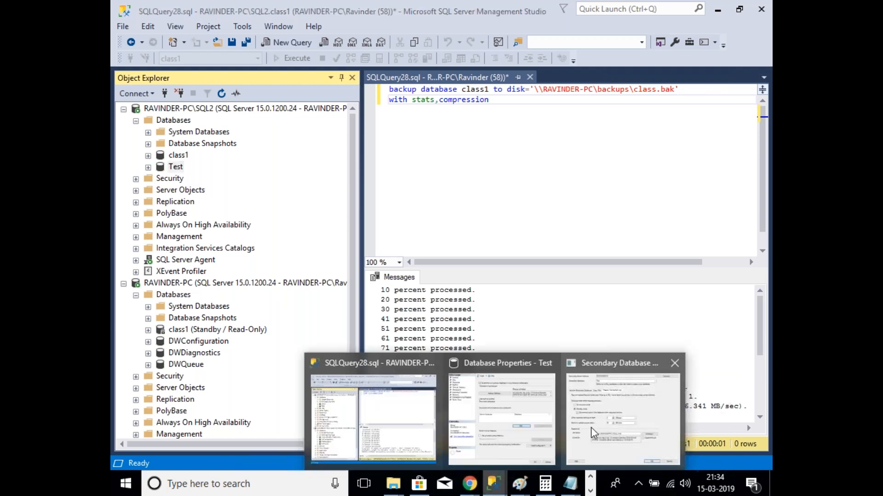
left_click(592, 433)
left_click(278, 132)
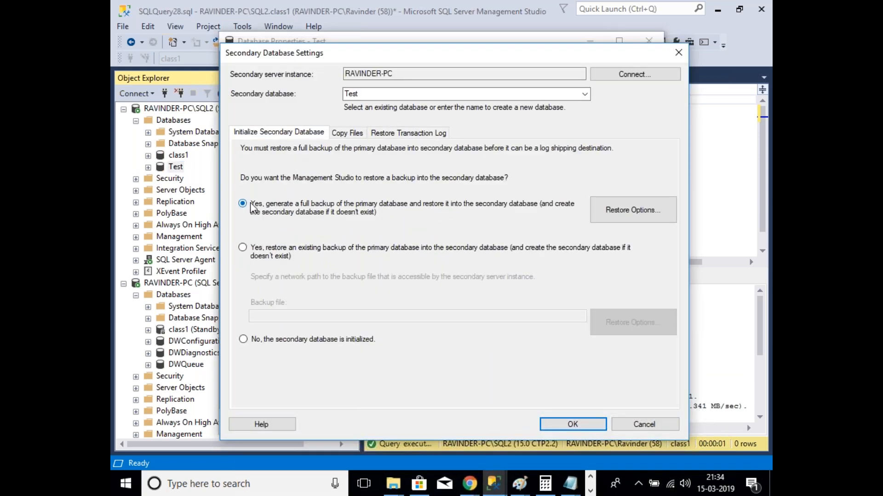
left_click(349, 133)
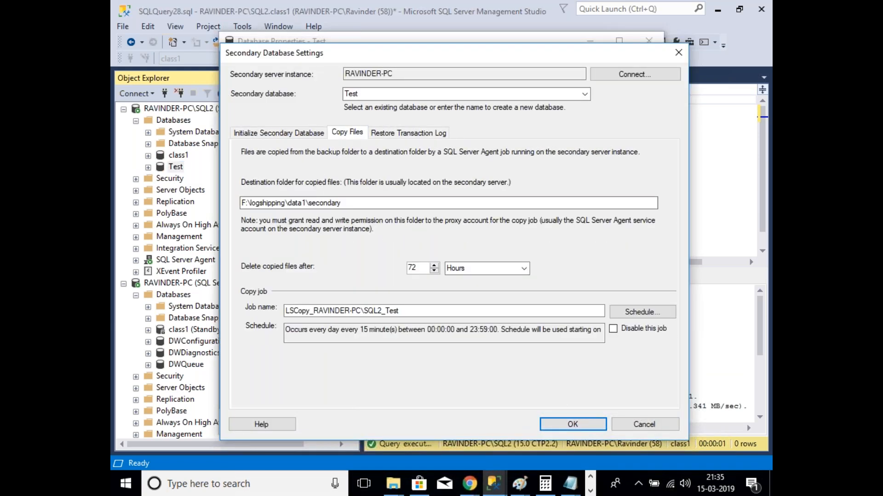
left_click_drag(342, 203, 238, 202)
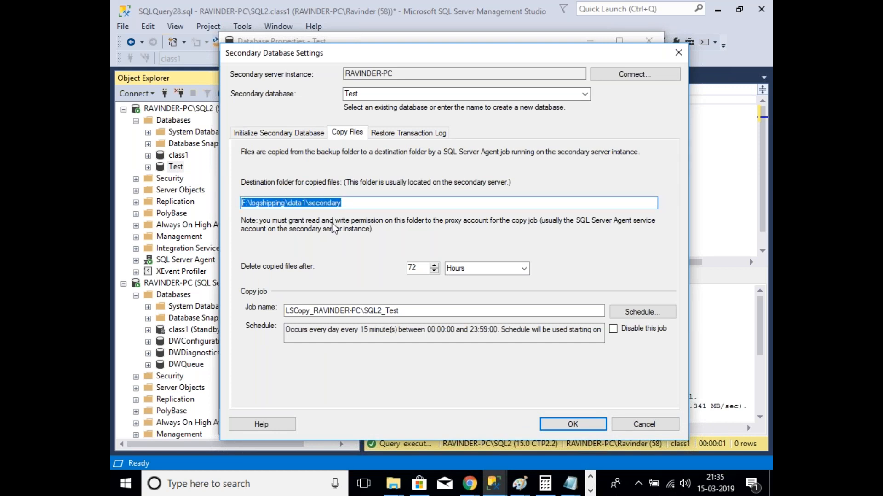
left_click(405, 133)
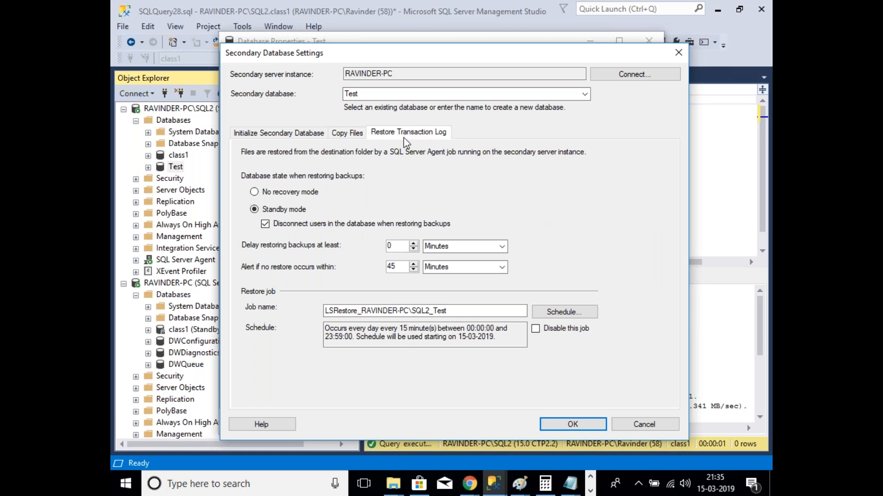
left_click(302, 133)
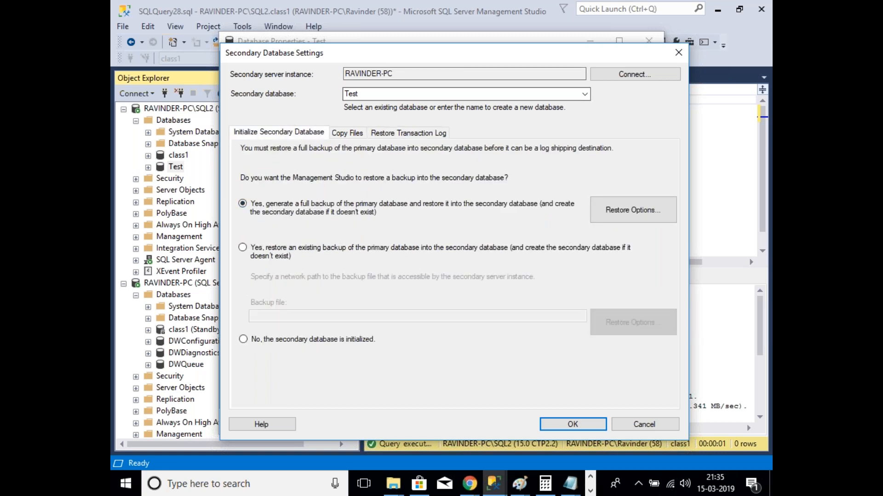
mouse_move(455, 61)
left_mouse_down()
mouse_move(430, 194)
mouse_move(468, 55)
left_mouse_up()
left_click(583, 427)
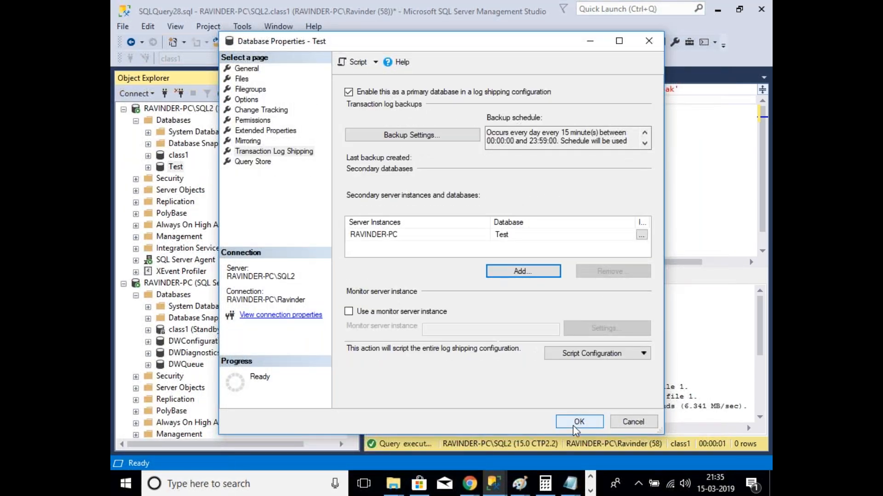
left_click(573, 424)
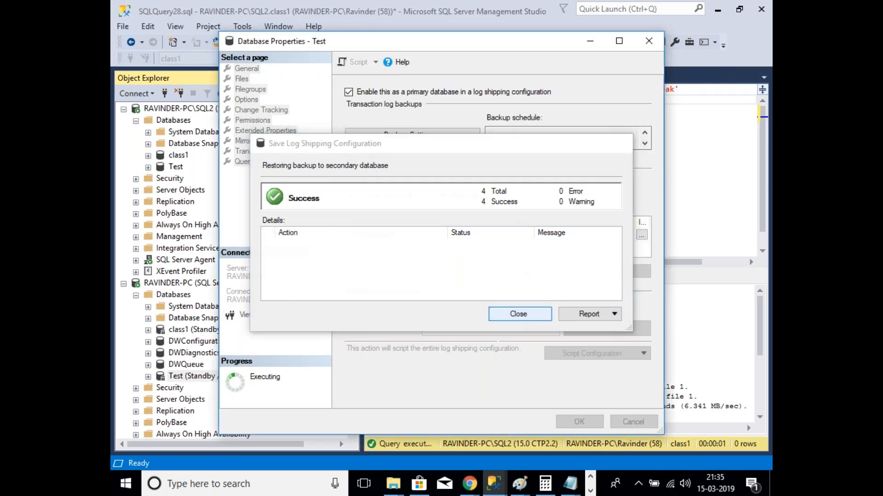
Step: Close the successful save report and refresh RAVINDER-PC's databases to show Test in standby
key("Return")
right_click(183, 296)
left_click(249, 462)
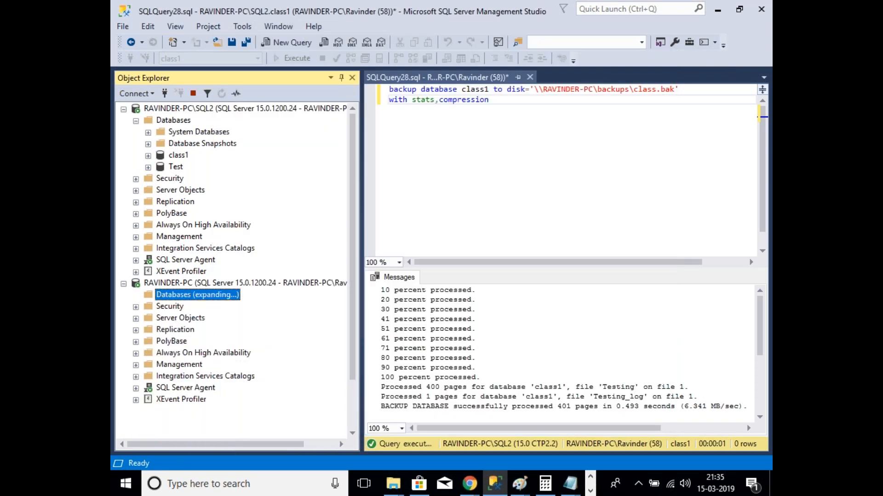
left_click(398, 492)
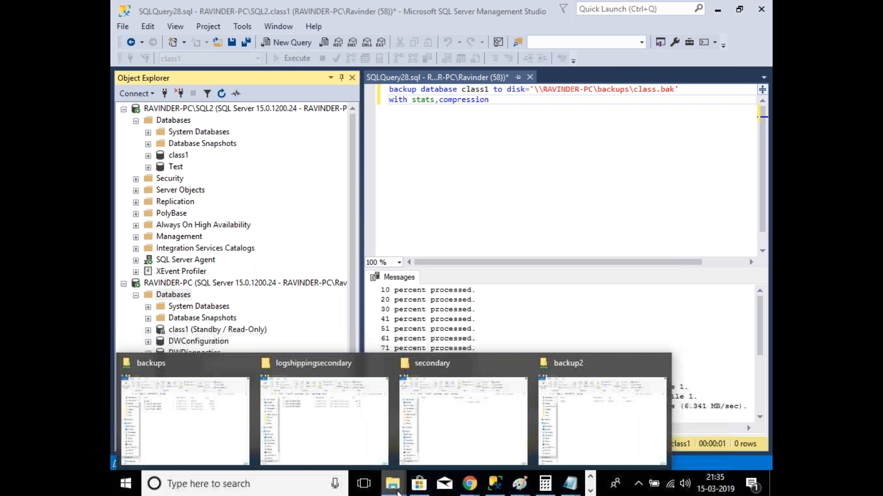
Step: Check that the backup2 share on RAVINDER-PC holds the Test backup file, then return to Management Studio
left_click(575, 448)
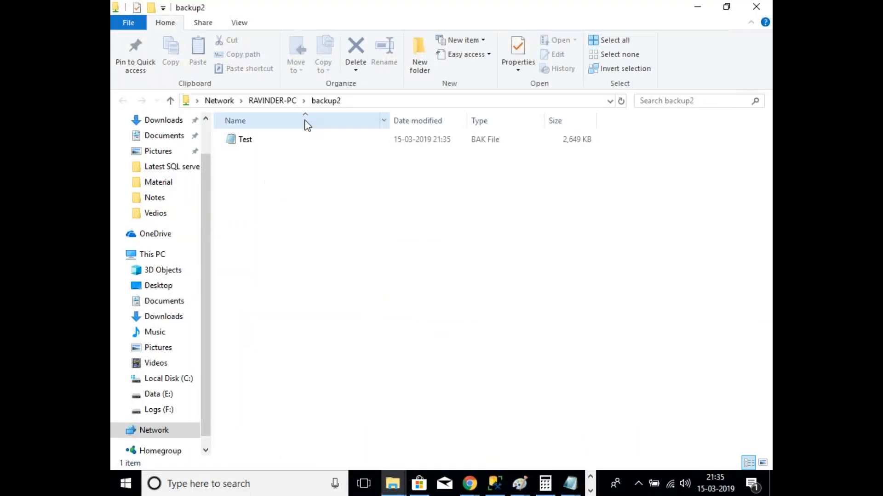
left_click(350, 102)
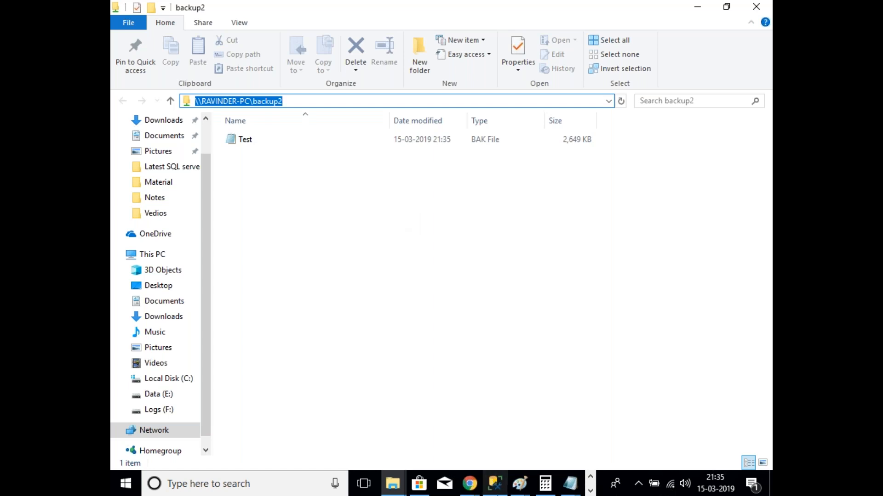
left_click(495, 484)
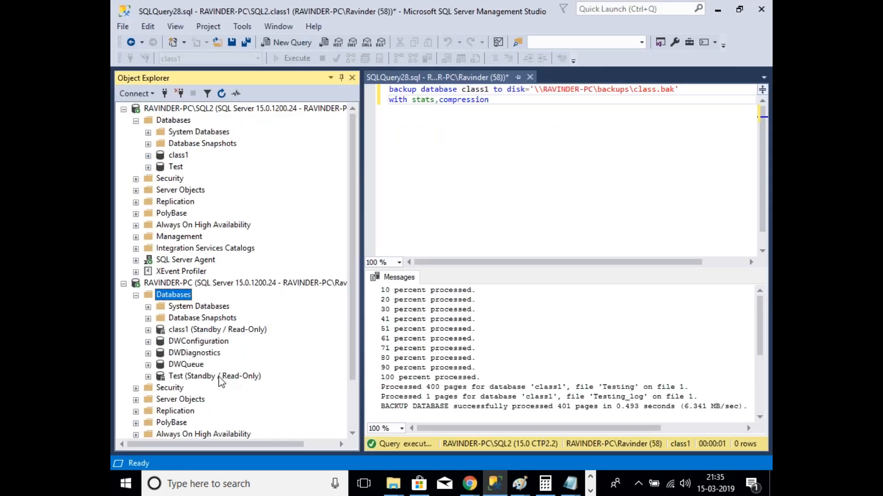
right_click(178, 168)
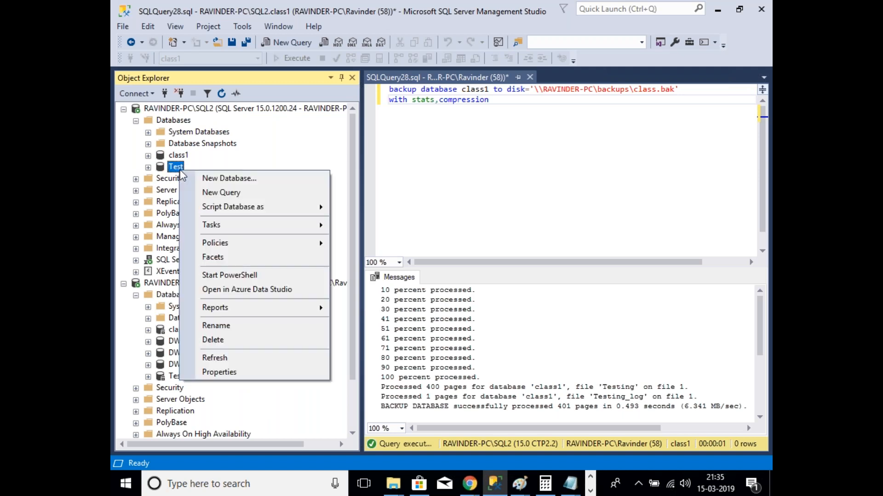
left_click(228, 370)
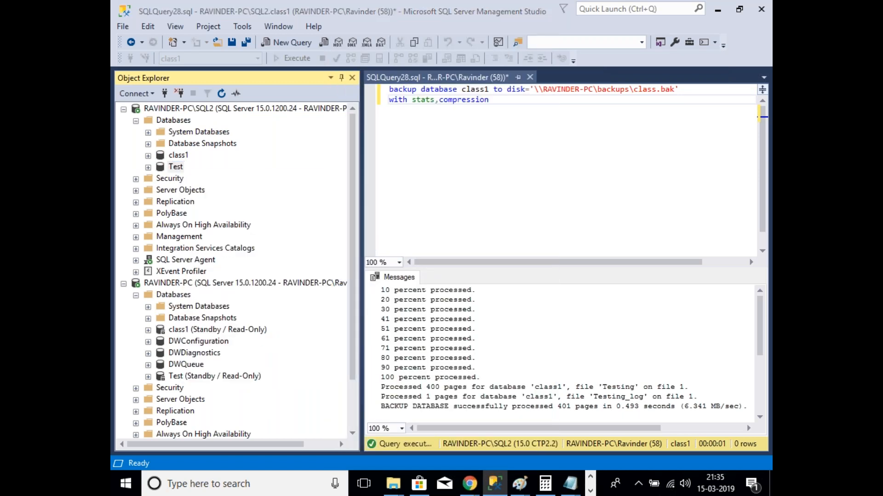
left_click(280, 152)
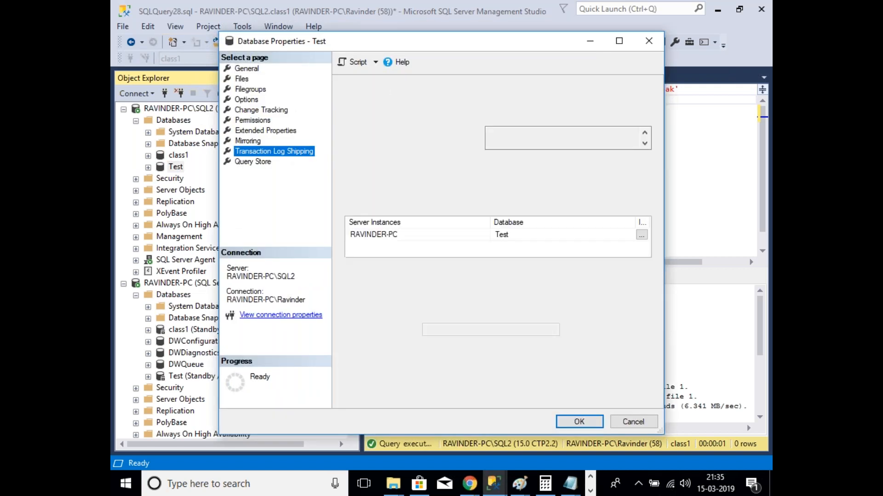
left_click(633, 422)
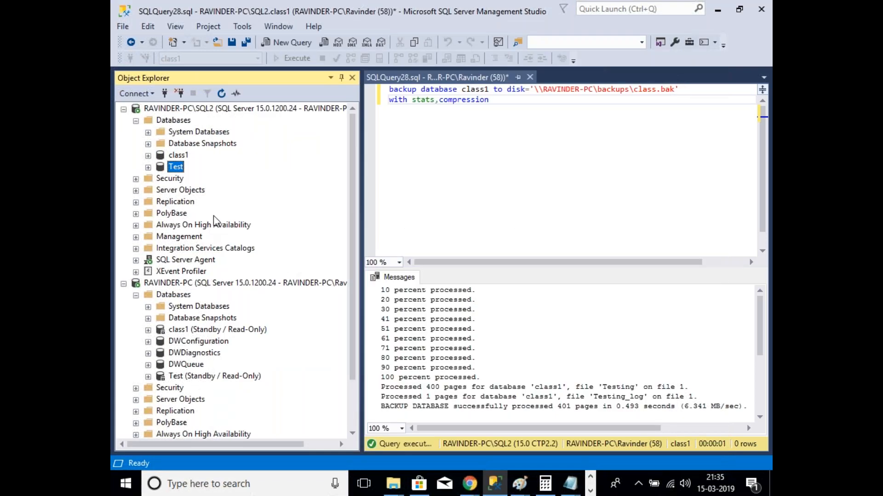
right_click(182, 121)
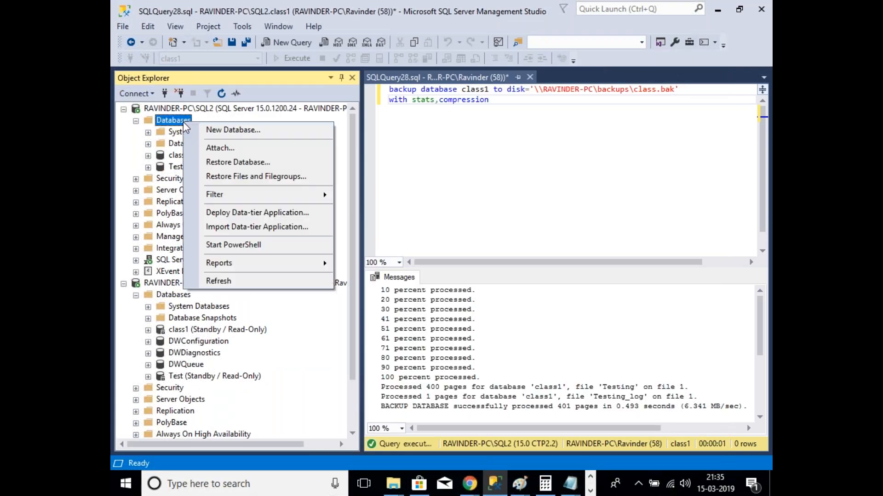
Step: Create a new database named class on SQL2 and enable it as a log shipping primary
left_click(250, 131)
type("clas")
left_click(579, 422)
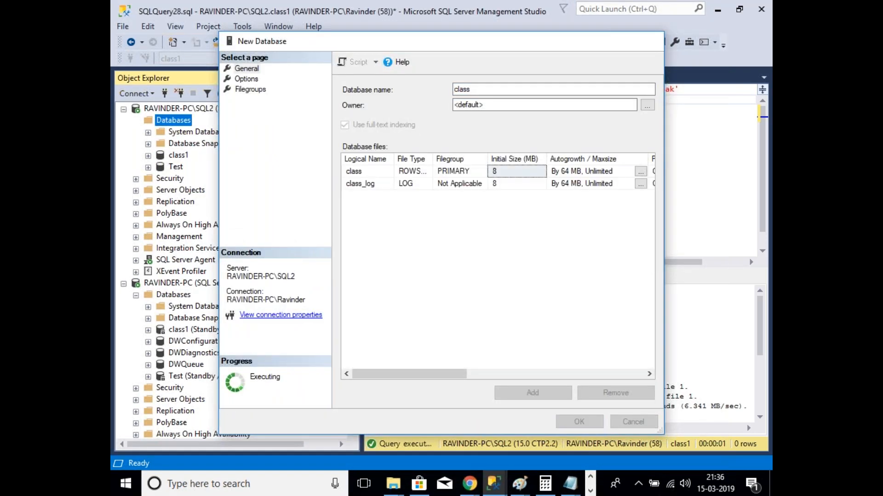
right_click(175, 181)
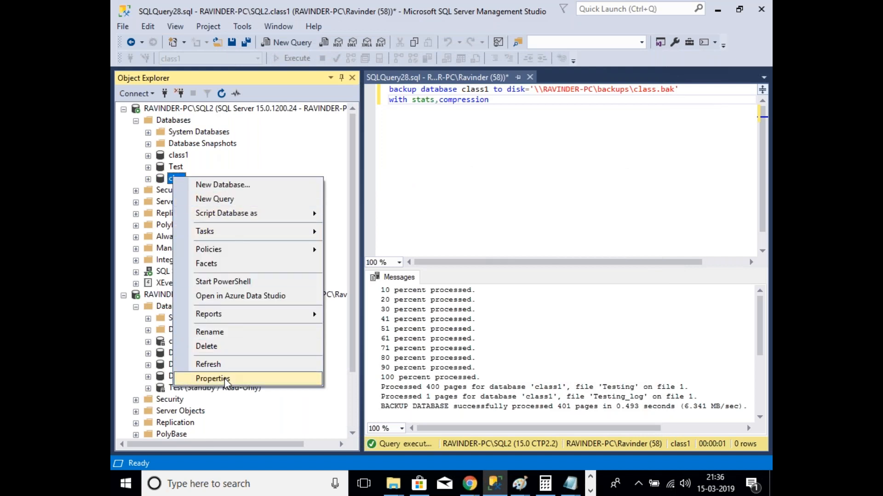
left_click(213, 379)
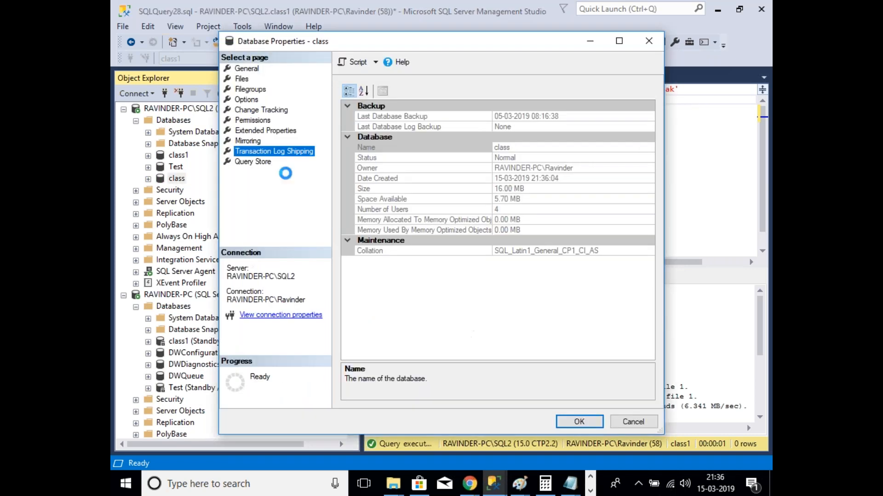
left_click(349, 92)
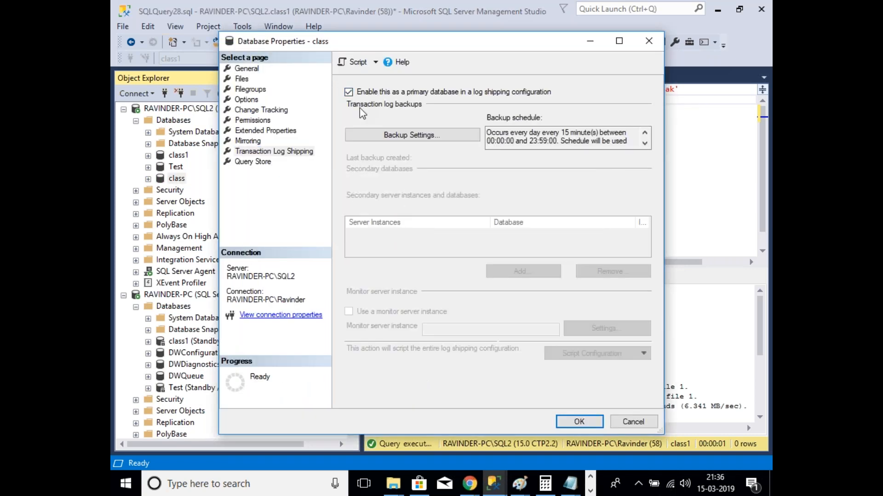
left_click(386, 138)
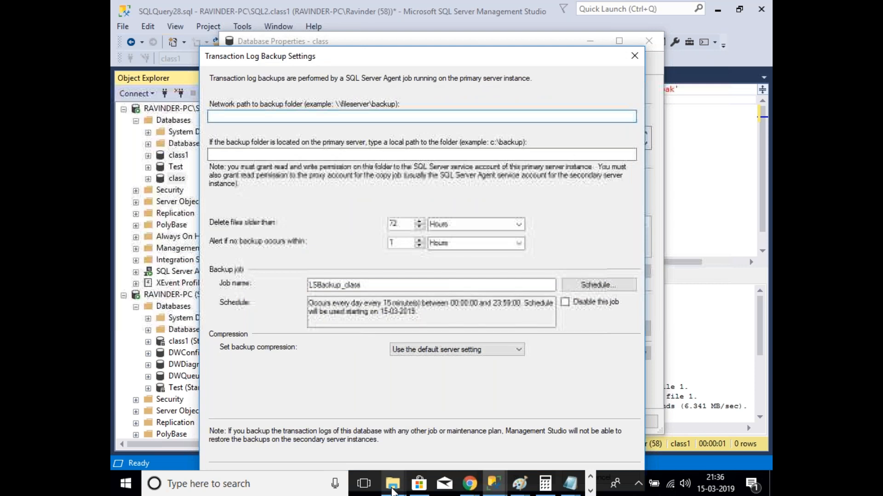
Step: Set the log backup path to \\RAVINDER-PC\backup2 and start adding a secondary
mouse_move(394, 483)
left_click(575, 414)
left_click(387, 102)
key("ctrl+c")
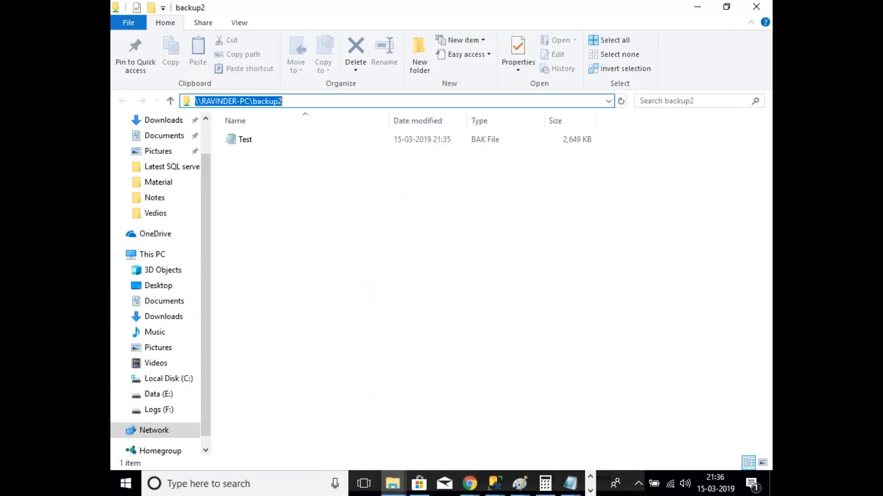
left_click(494, 484)
left_click(611, 416)
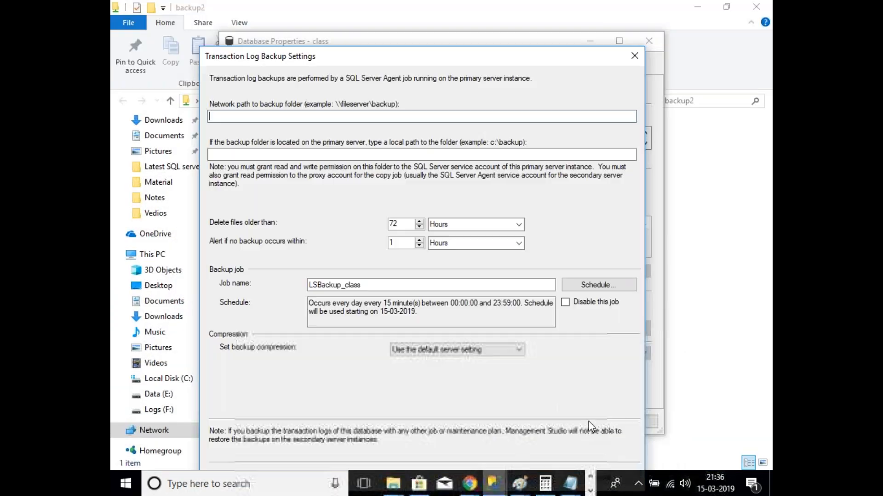
key("ctrl+v")
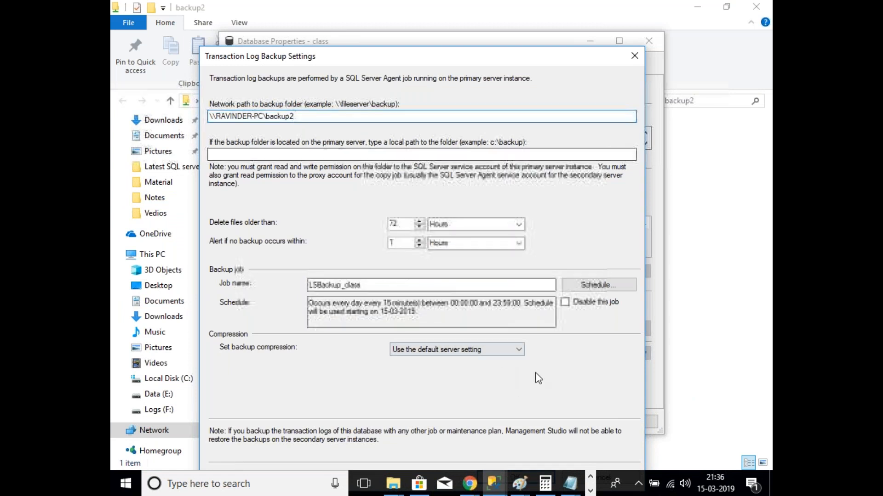
left_click_drag(406, 64, 450, 30)
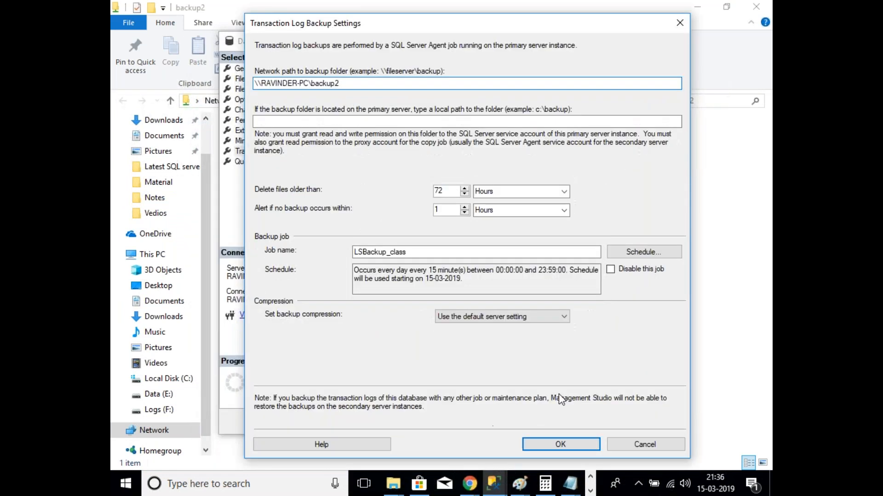
left_click(559, 445)
left_click(516, 276)
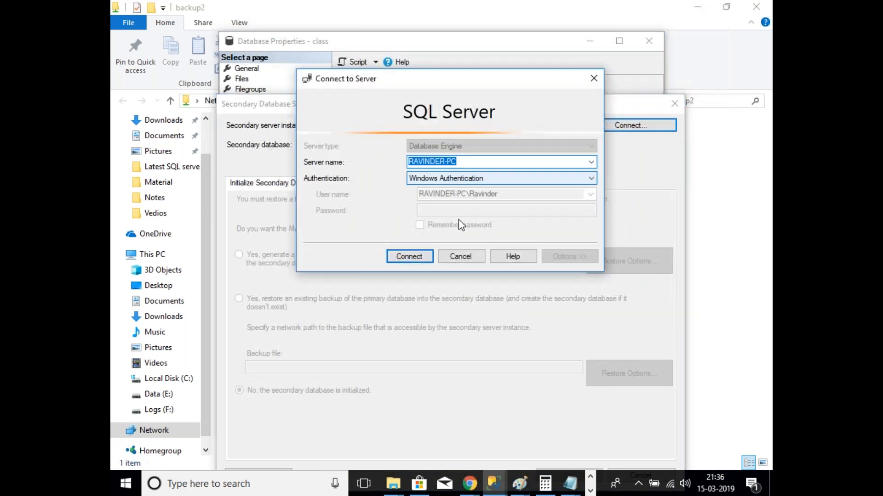
Step: Connect to RAVINDER-PC and set the copy destination to F:\logshipping\data1\secondary
left_click(408, 256)
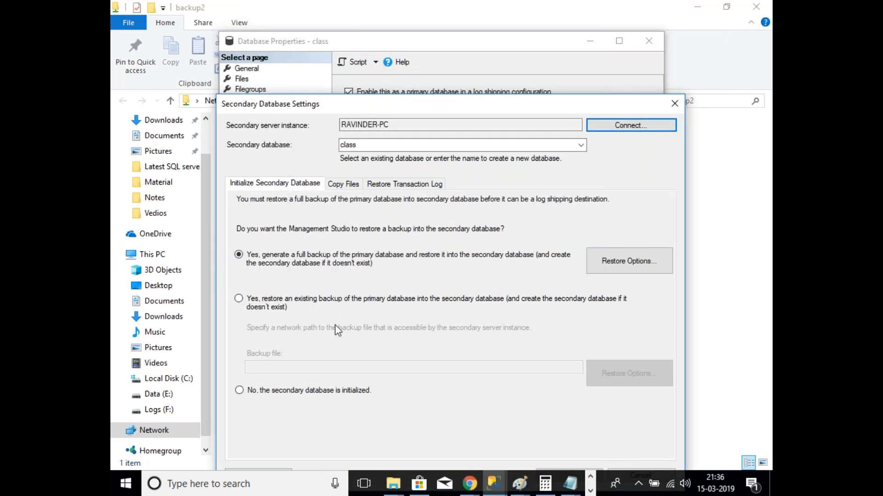
left_click(346, 184)
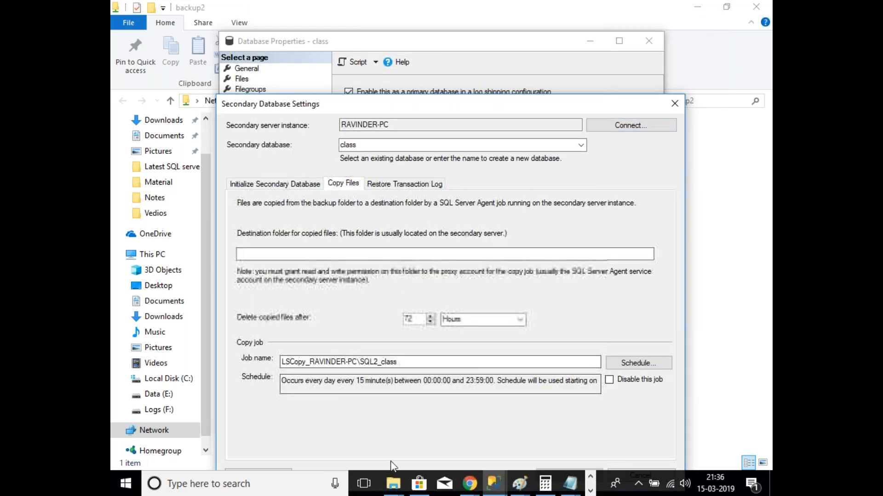
mouse_move(393, 484)
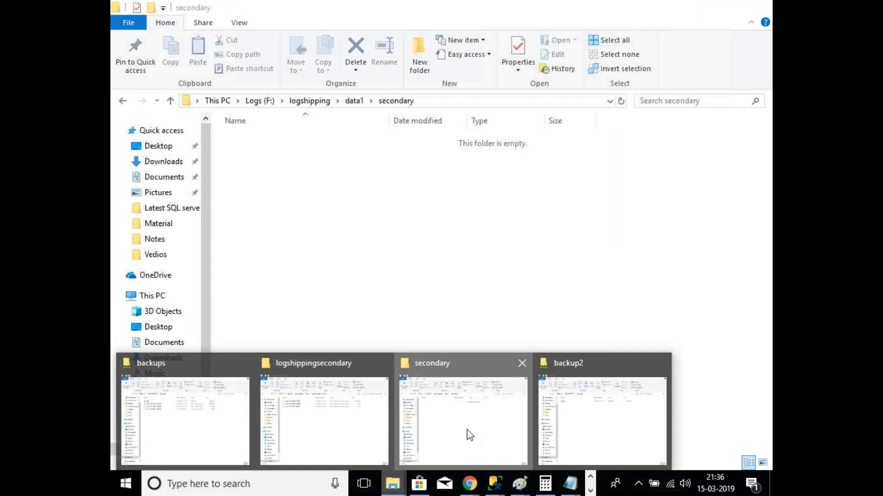
left_click(469, 435)
left_click(461, 104)
key("ctrl+c")
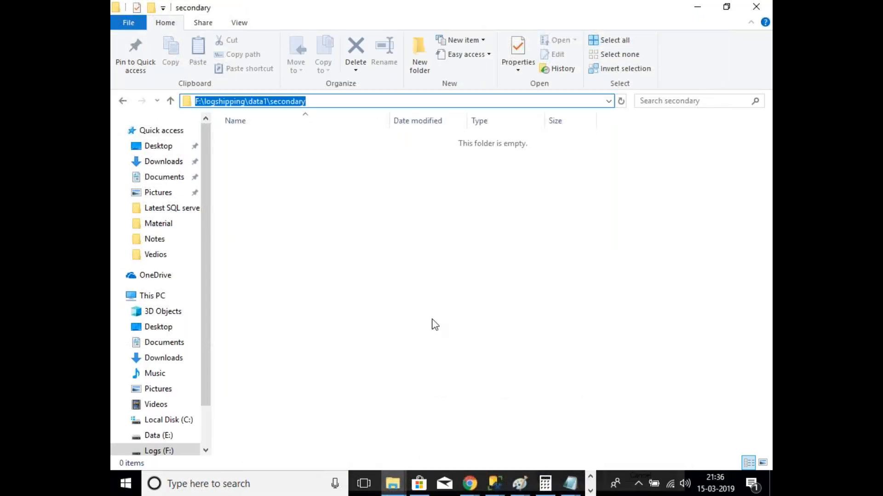
left_click(494, 484)
left_click(568, 439)
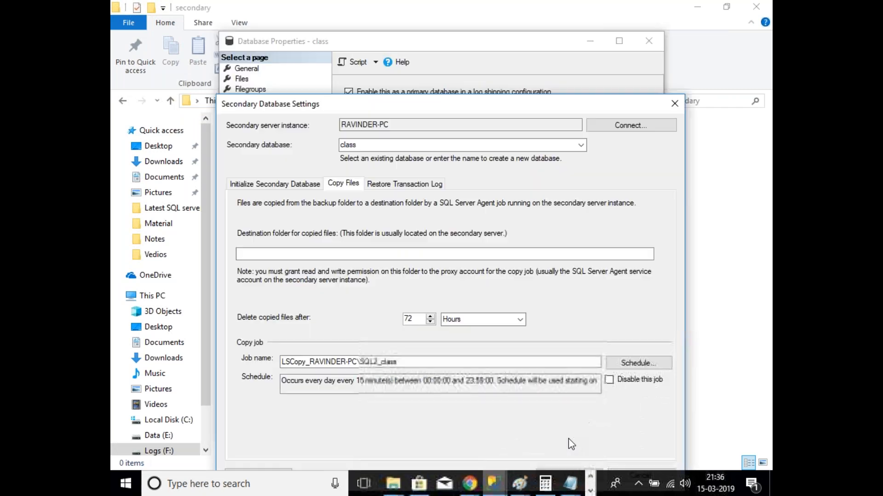
left_click(460, 254)
key("ctrl+v")
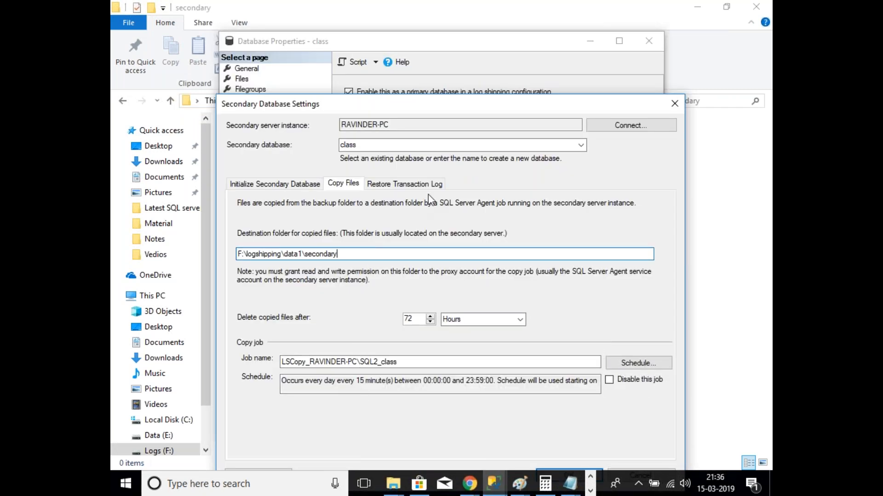
Step: Restore logs in standby mode, disconnecting users during restores, and accept the secondary settings
left_click(426, 188)
left_click(285, 261)
left_click(289, 275)
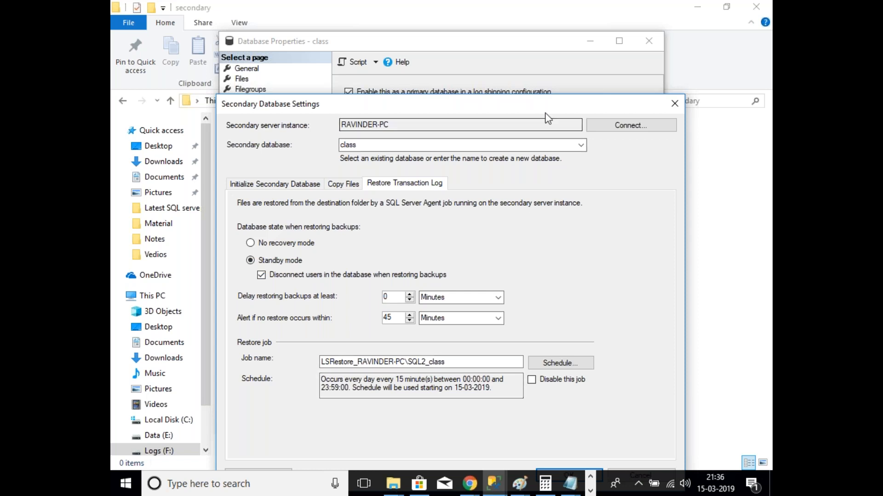
left_click_drag(549, 106, 555, 97)
left_click(575, 467)
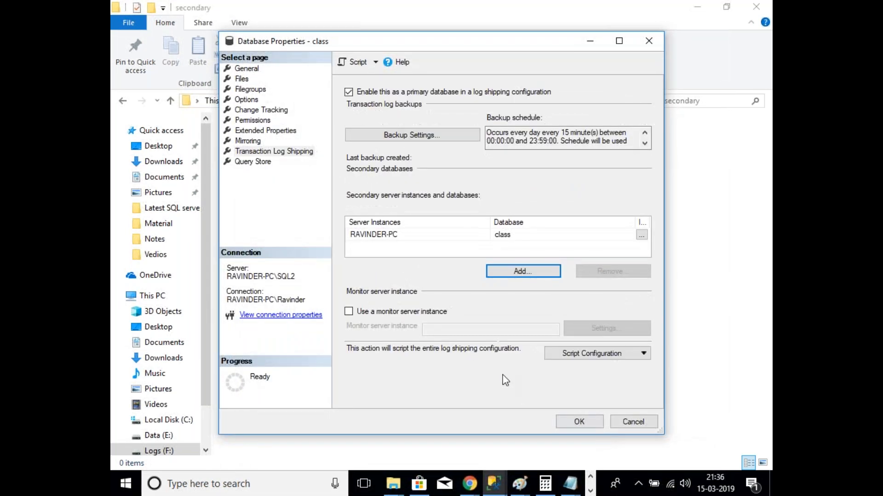
Step: Script the log shipping setup to the clipboard and paste it into a new SQL2 query
left_click(376, 62)
left_click(390, 110)
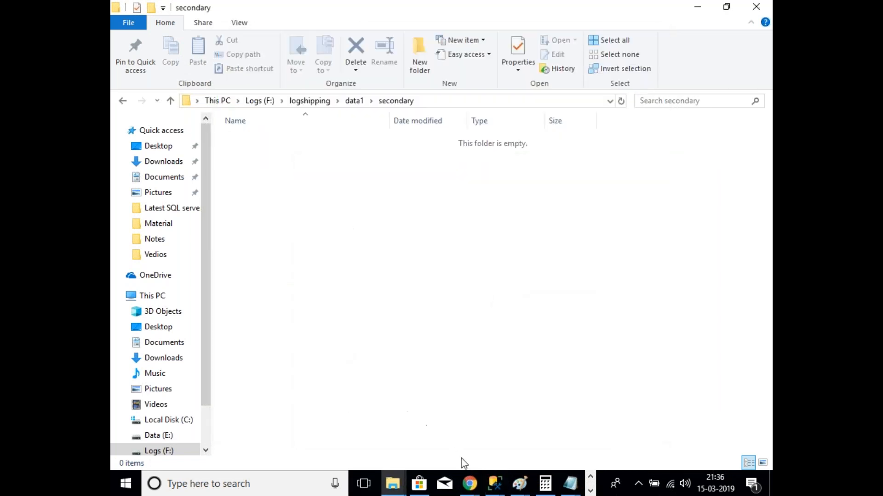
mouse_move(494, 483)
left_click(467, 443)
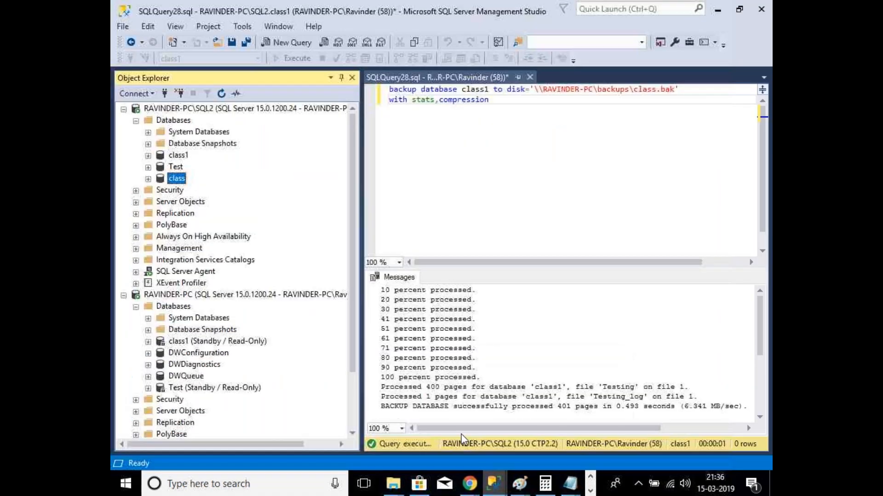
right_click(224, 111)
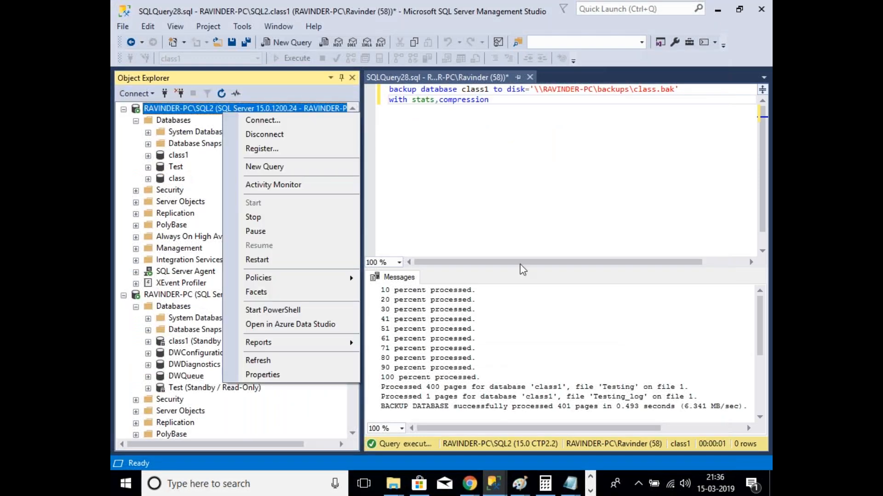
left_click(264, 167)
key("ctrl+v")
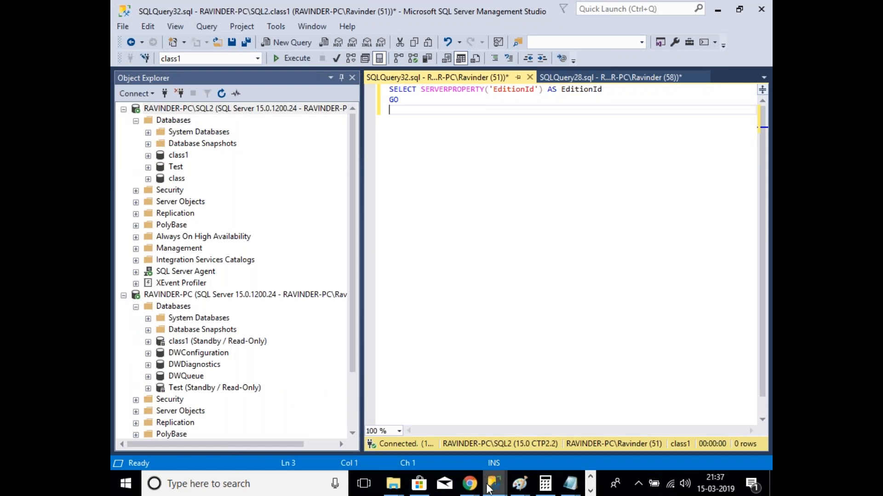
mouse_move(494, 484)
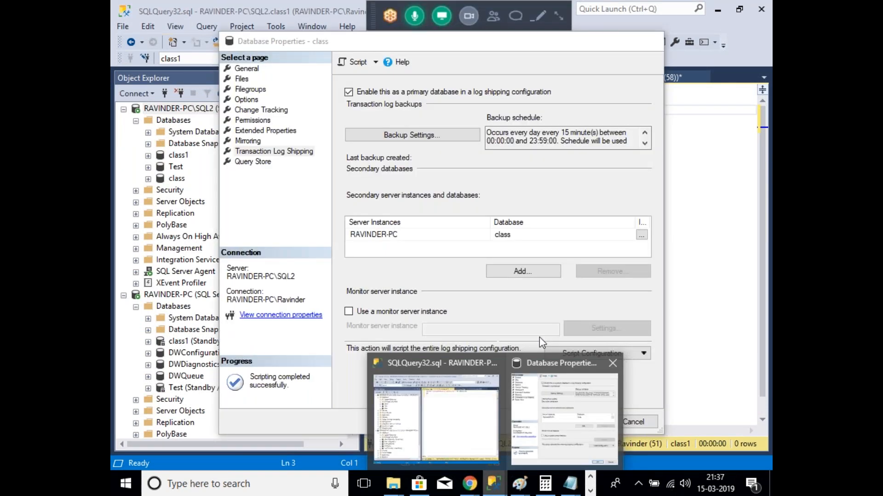
left_click(561, 404)
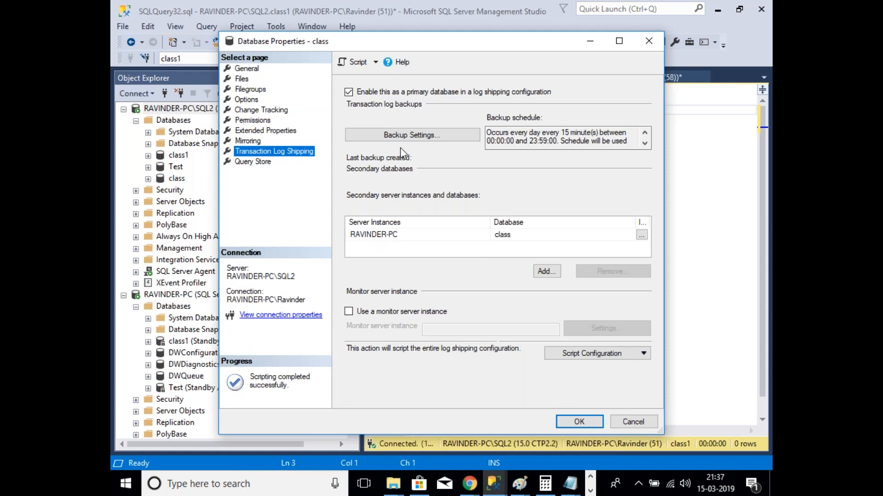
left_click(375, 63)
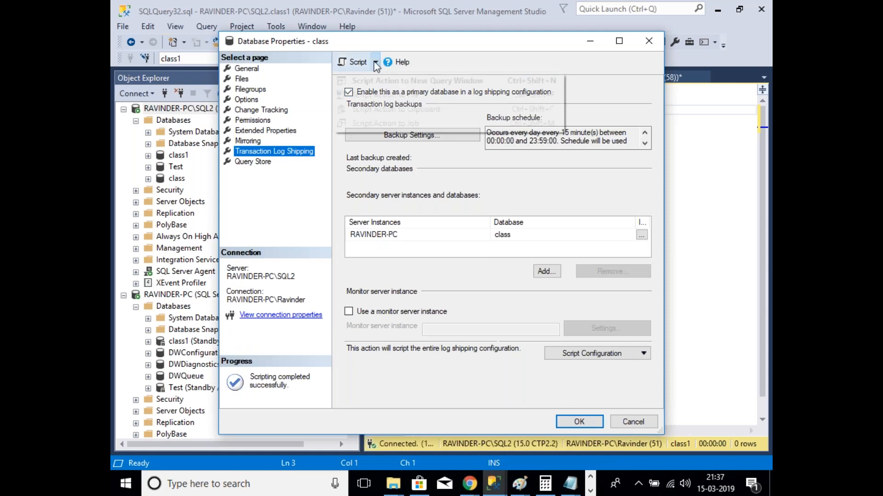
left_click(396, 109)
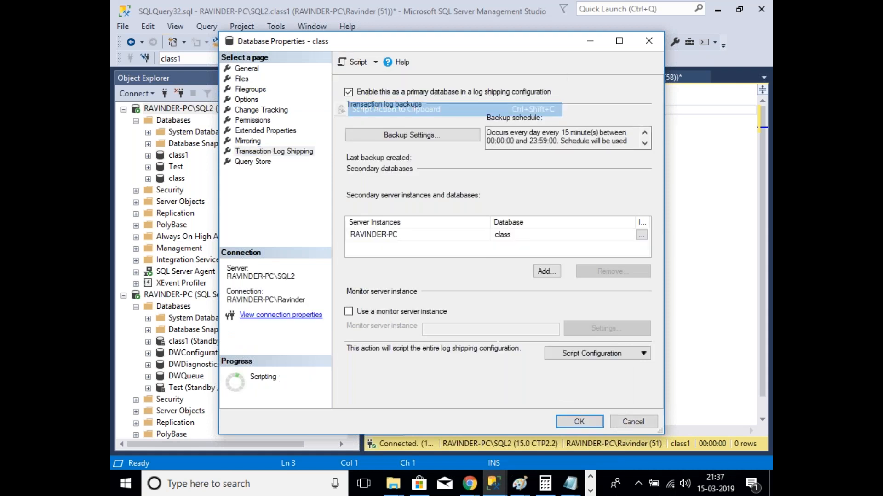
left_click(601, 262)
left_click(375, 62)
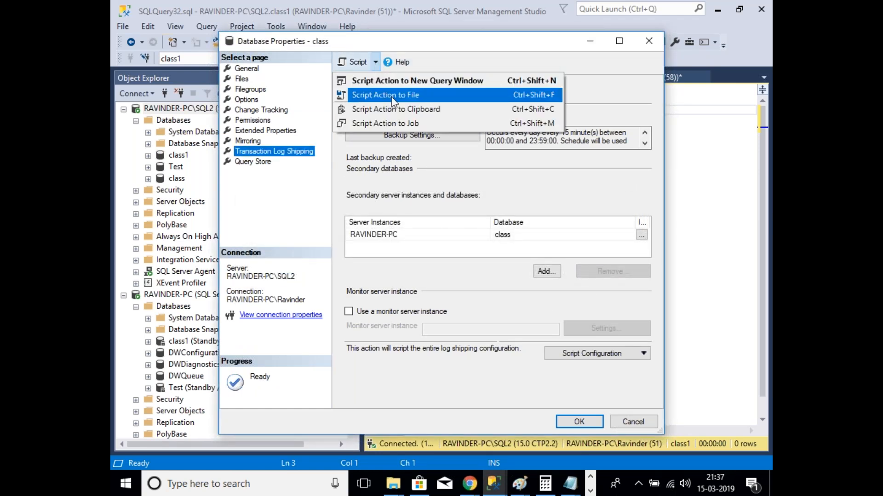
left_click(399, 109)
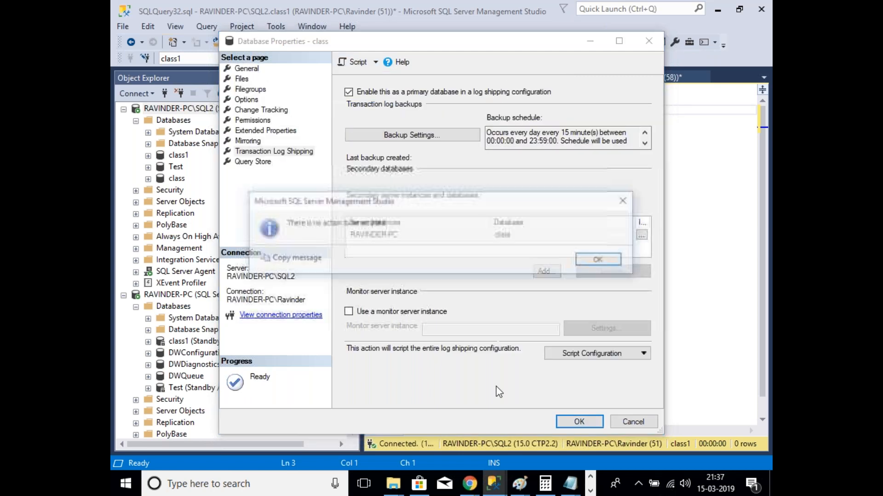
left_click(591, 262)
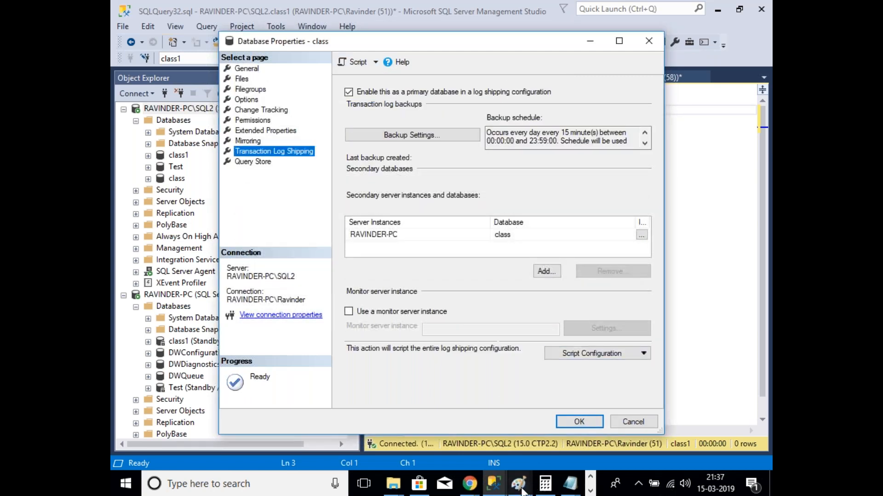
left_click(496, 487)
left_click(450, 433)
left_click_drag(508, 123, 371, 88)
left_click(390, 110)
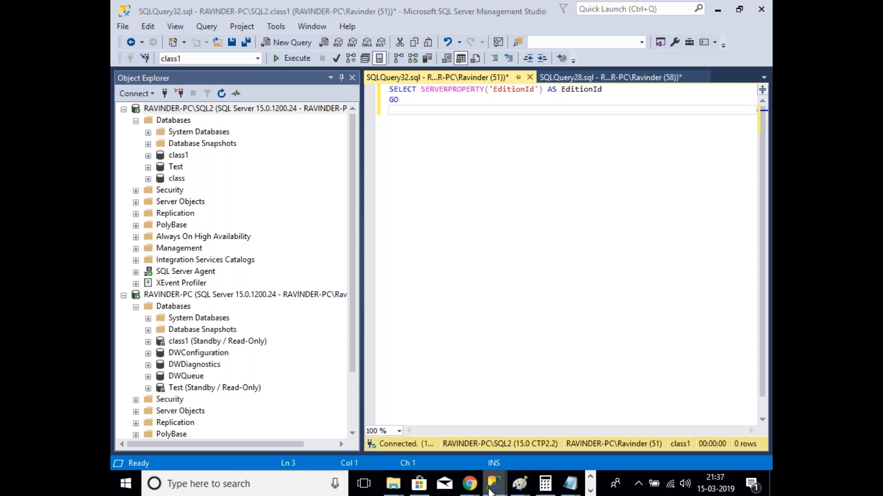
mouse_move(495, 483)
left_click(571, 404)
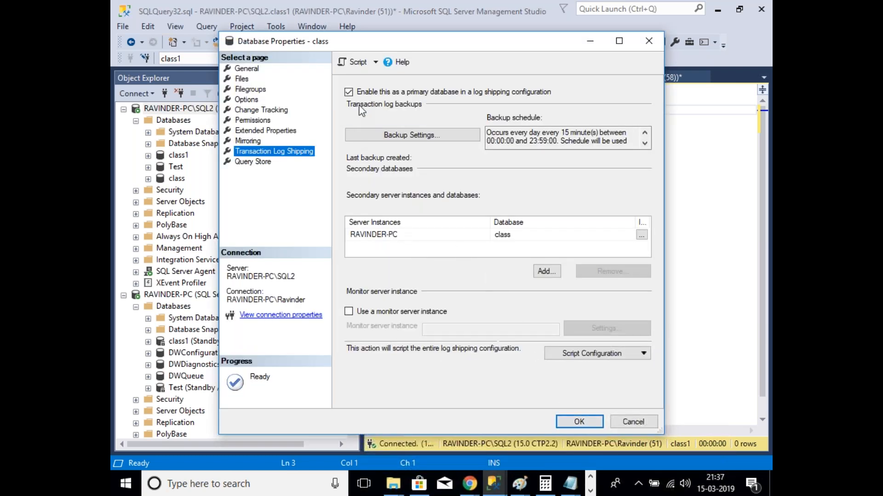
left_click(376, 63)
left_click(391, 79)
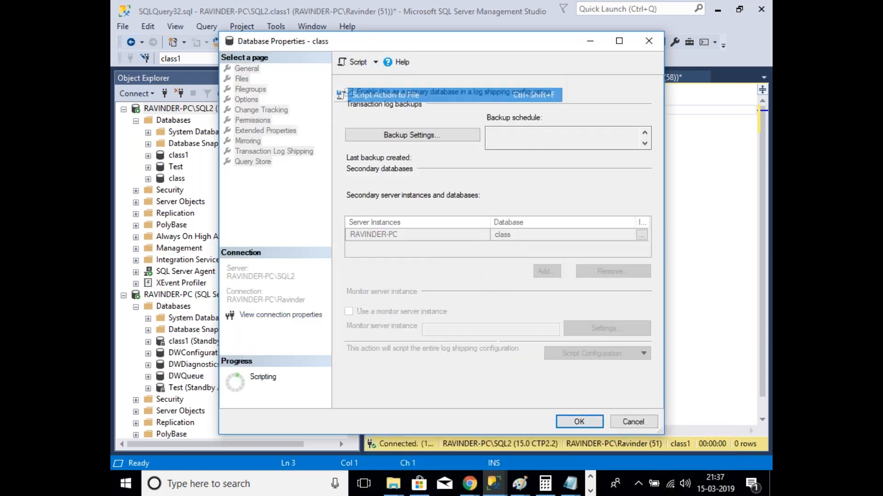
left_click(600, 260)
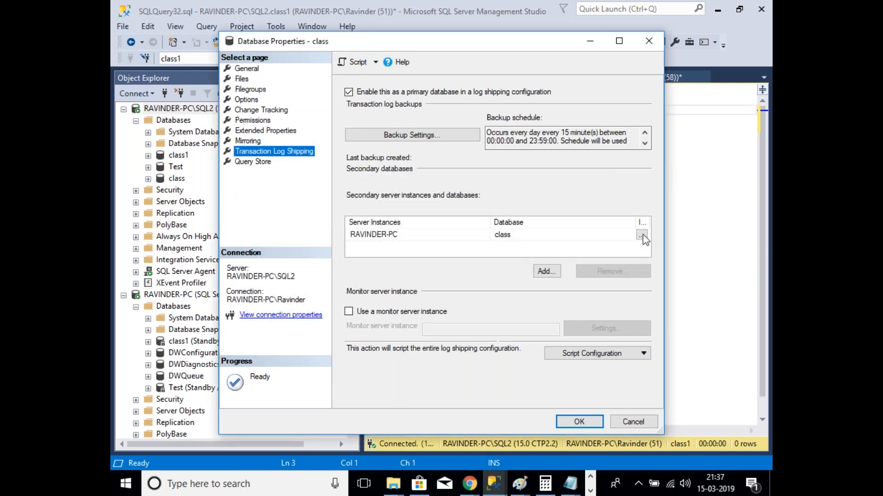
left_click(512, 240)
left_click(460, 240)
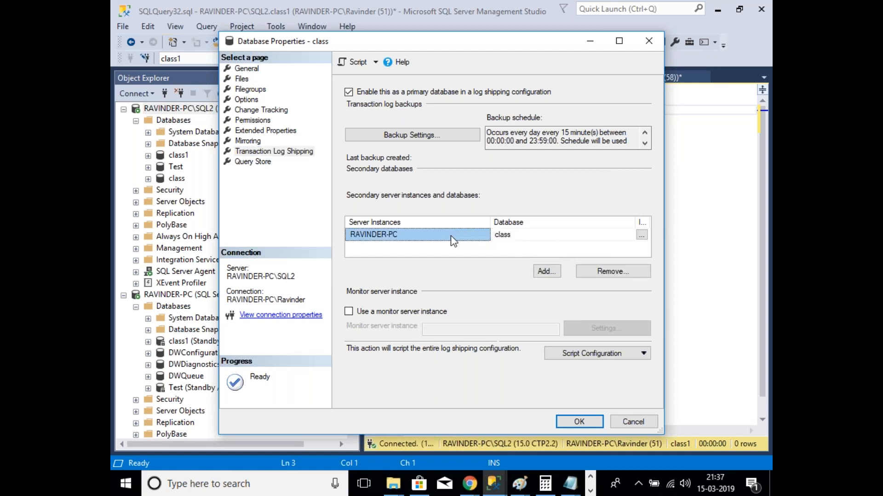
left_click(632, 275)
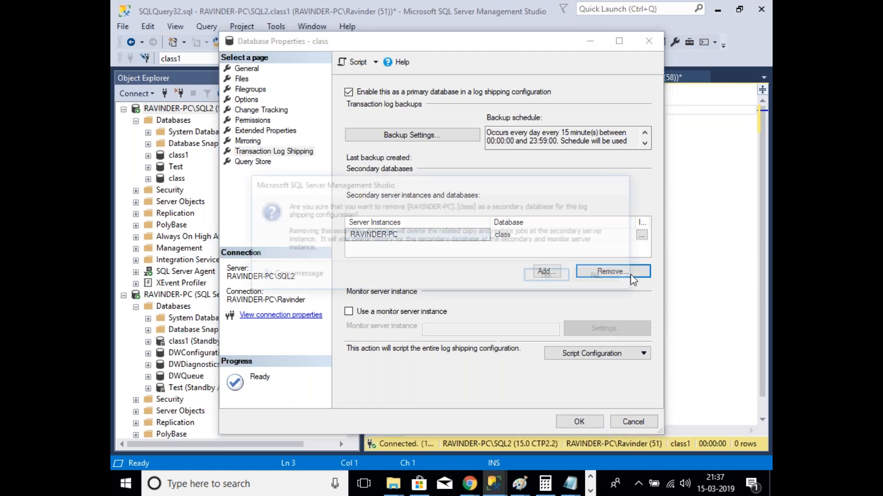
left_click(612, 283)
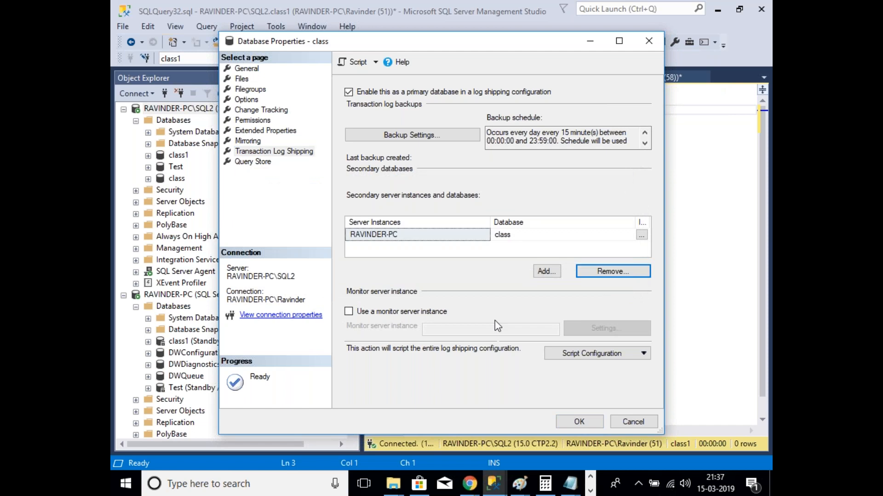
left_click(375, 61)
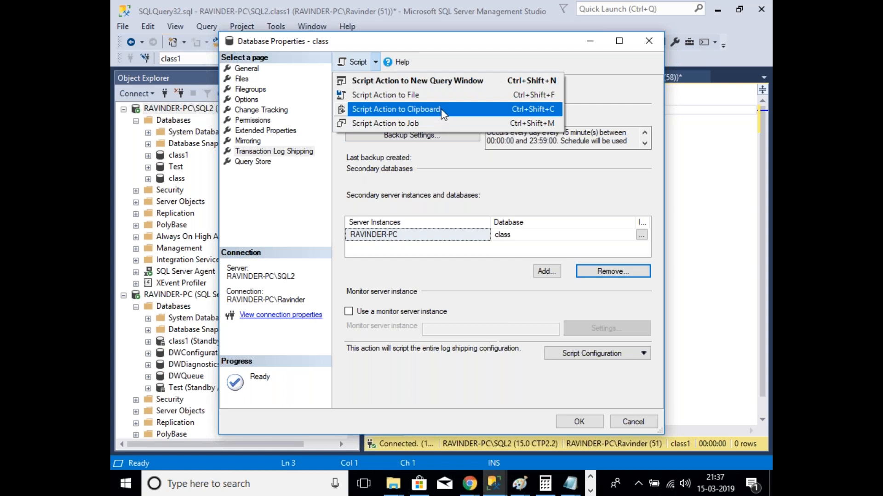
left_click(392, 111)
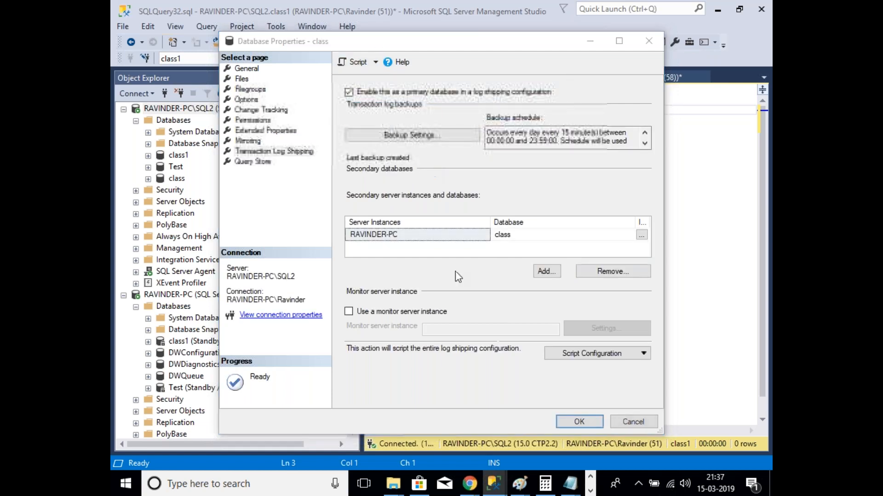
left_click(614, 259)
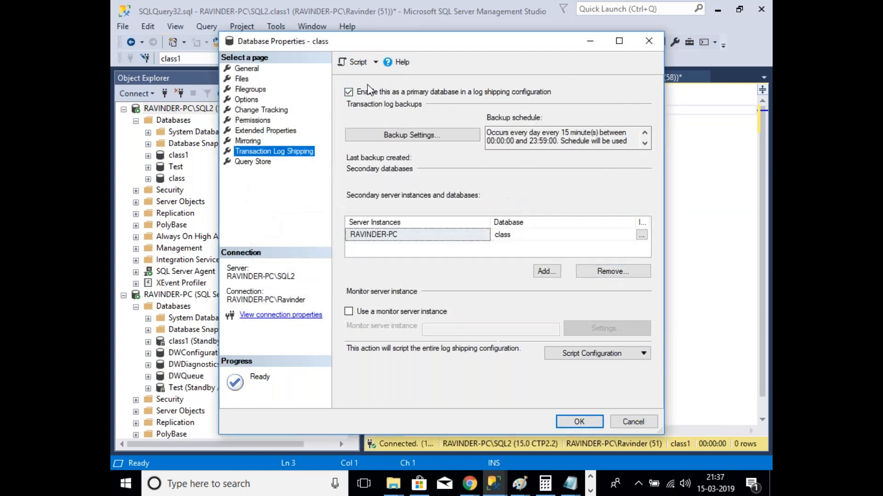
left_click(376, 62)
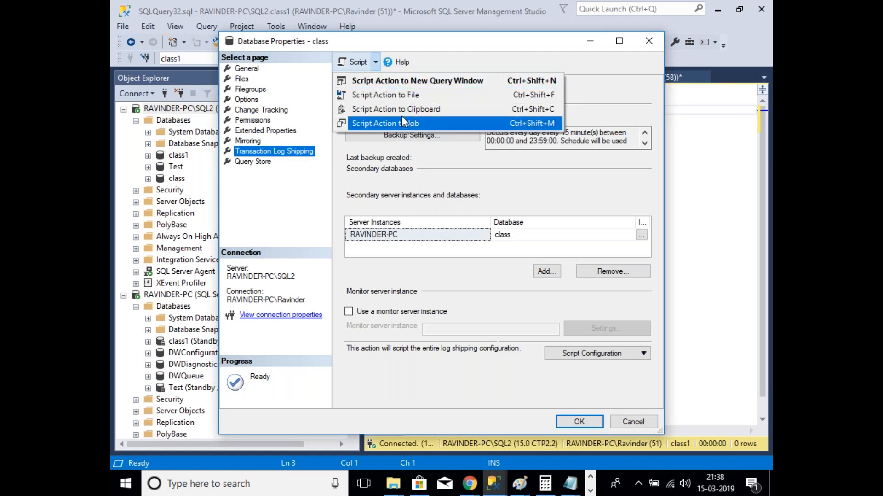
left_click(400, 110)
left_click(636, 259)
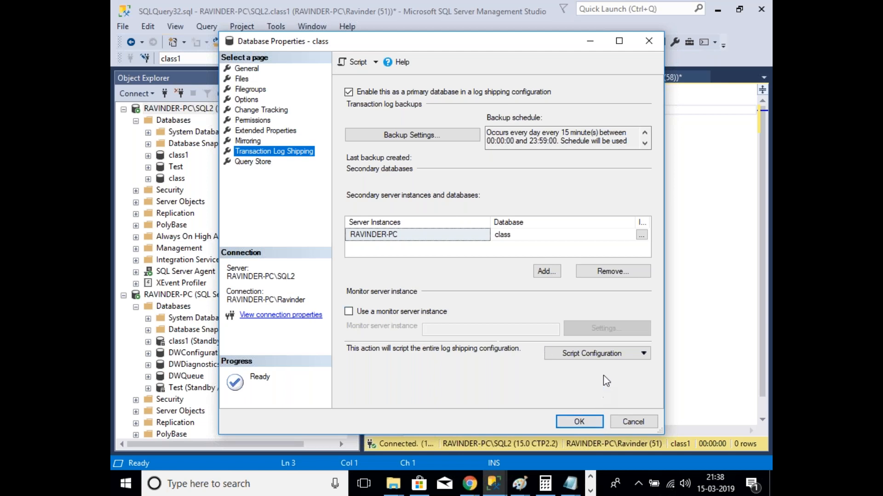
left_click(610, 359)
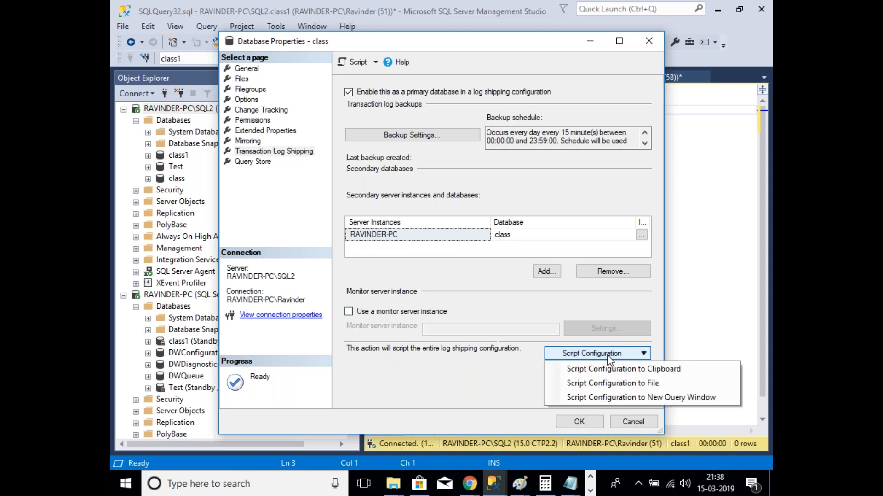
Step: Save the whole log shipping configuration as a script named log in F:\backup, then apply it
left_click(606, 381)
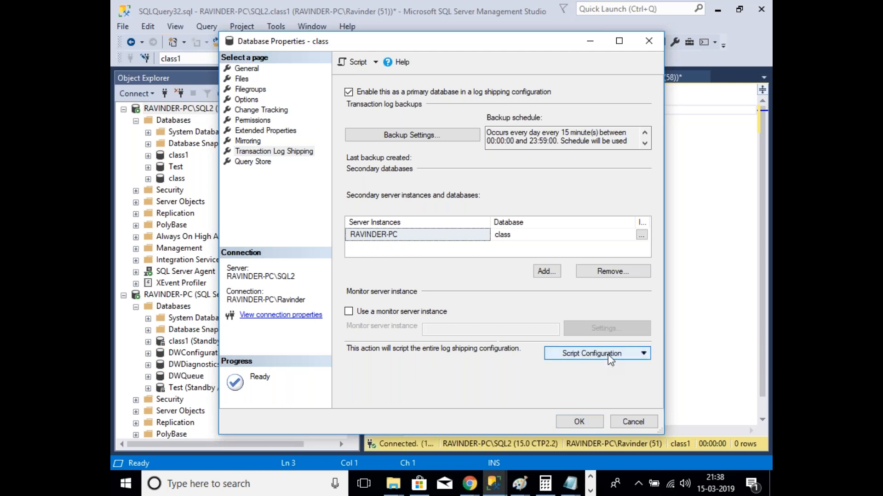
left_click(610, 353)
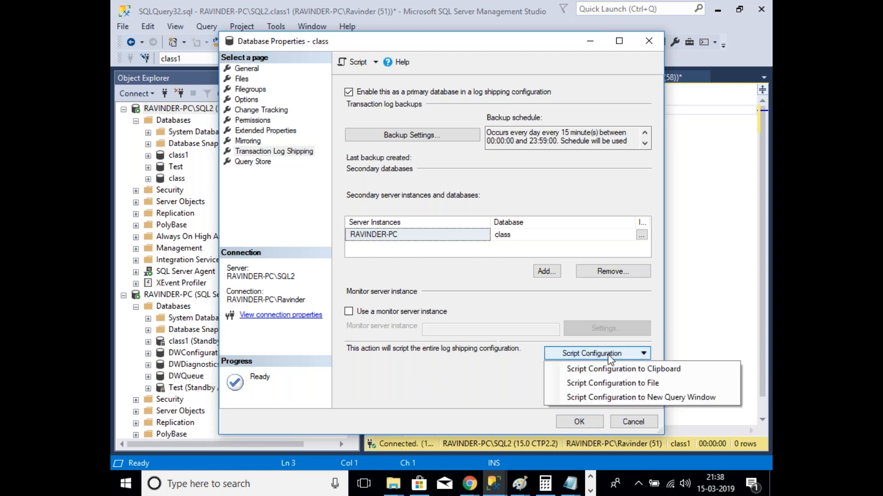
left_click(606, 382)
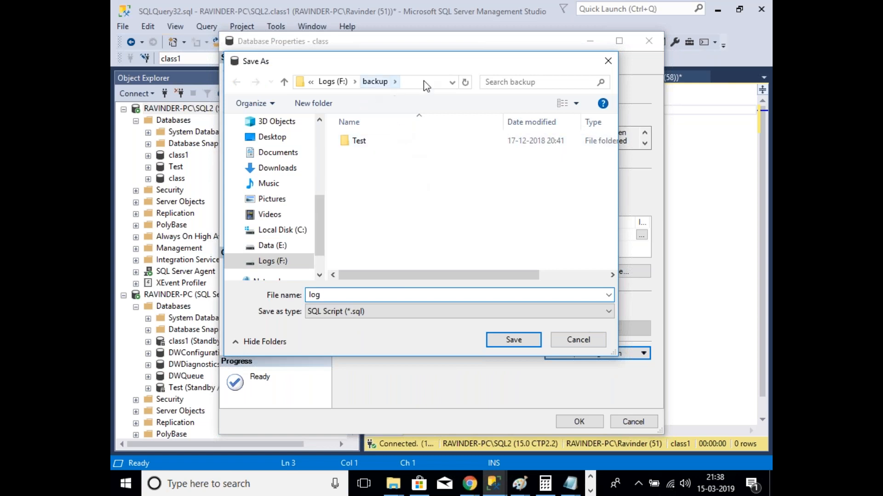
left_click(520, 347)
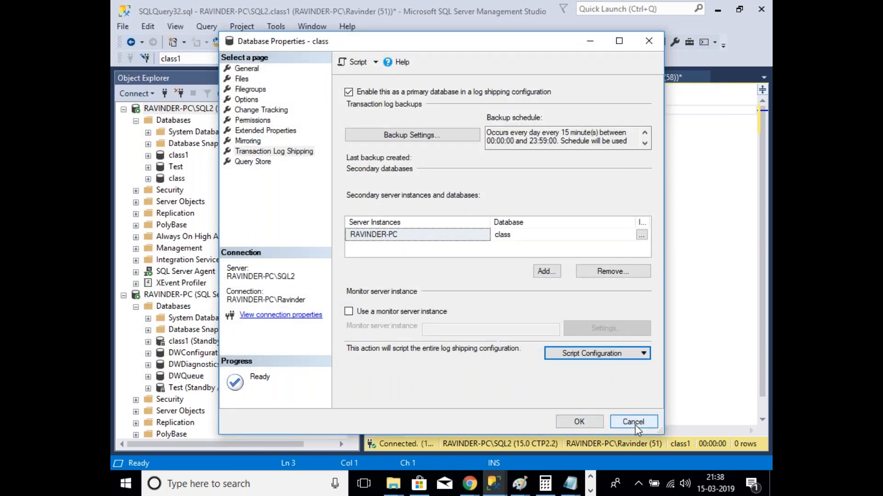
left_click(590, 422)
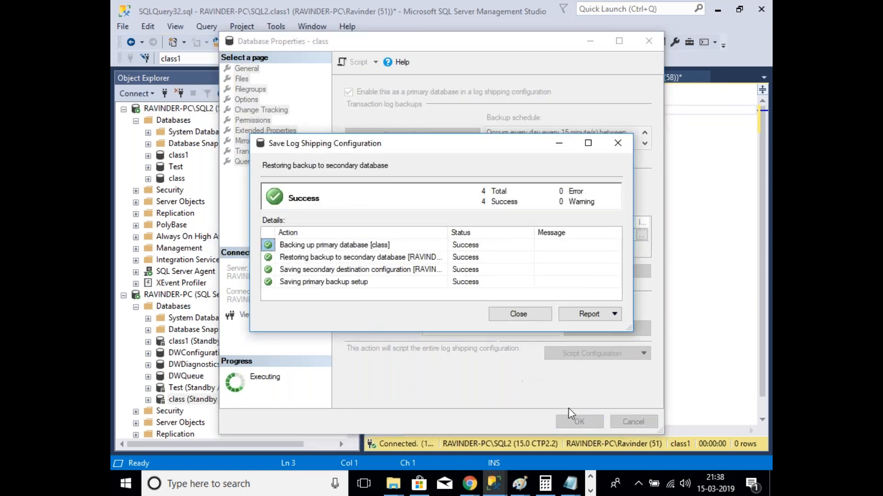
Step: Close the successful configuration report and open the Logs (F:) drive in File Explorer
left_click(527, 316)
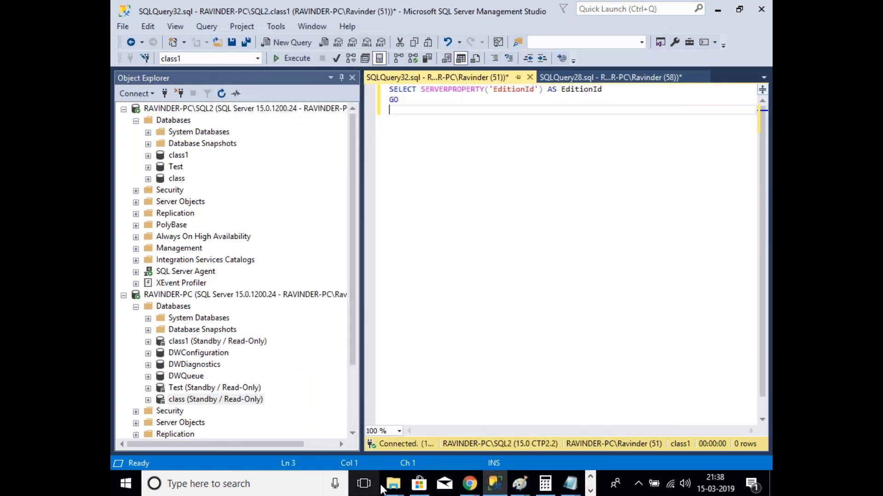
mouse_move(393, 484)
left_click(197, 434)
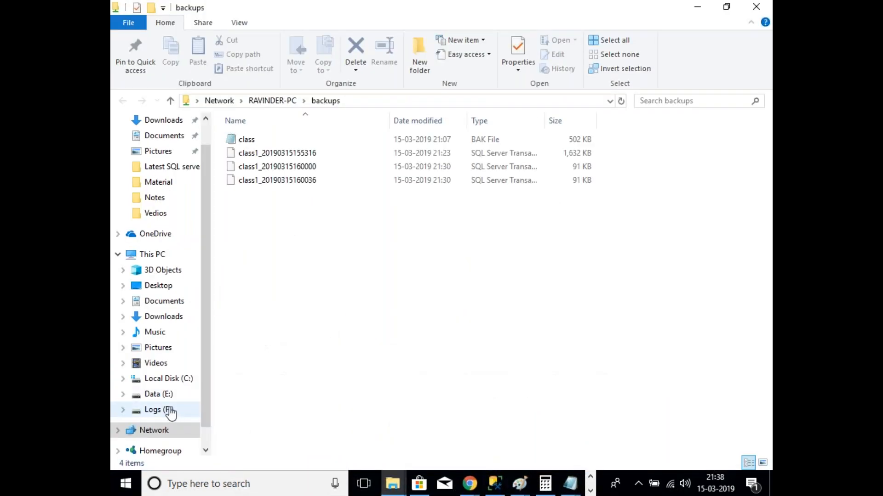
left_click(171, 409)
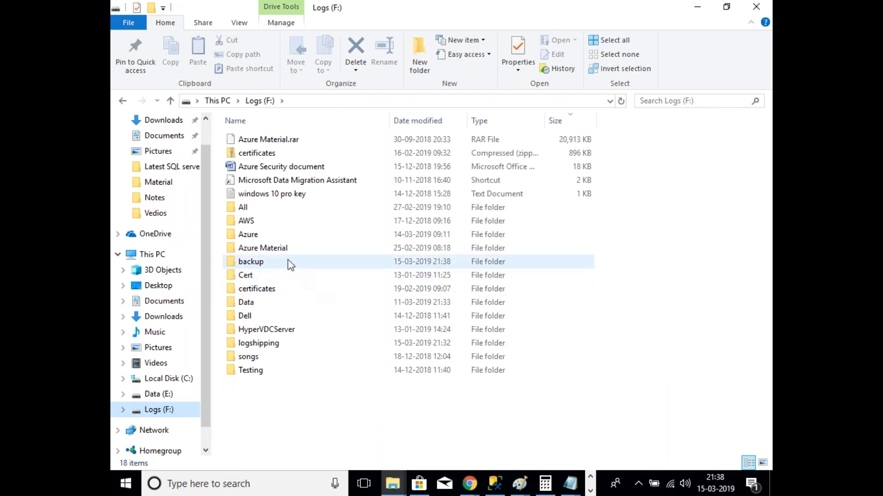
Step: Open the 12 KB log script from the F:\backup folder in Notepad for editing
double_click(269, 262)
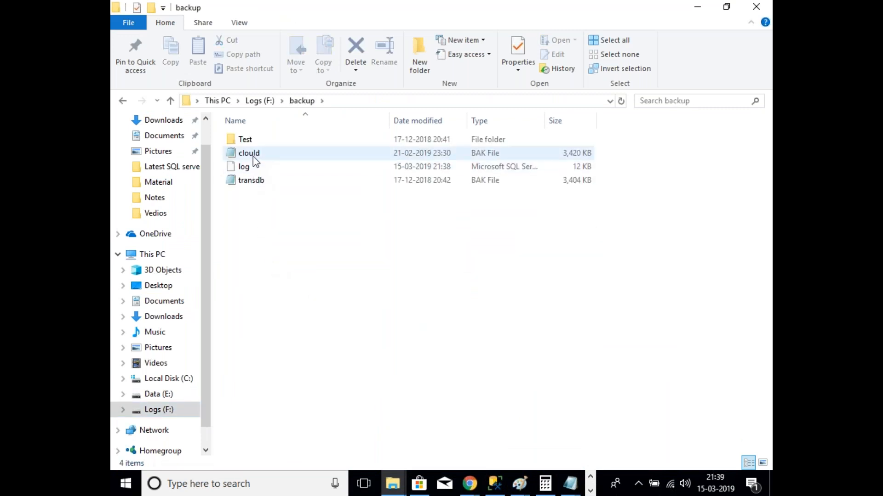
left_click(255, 171)
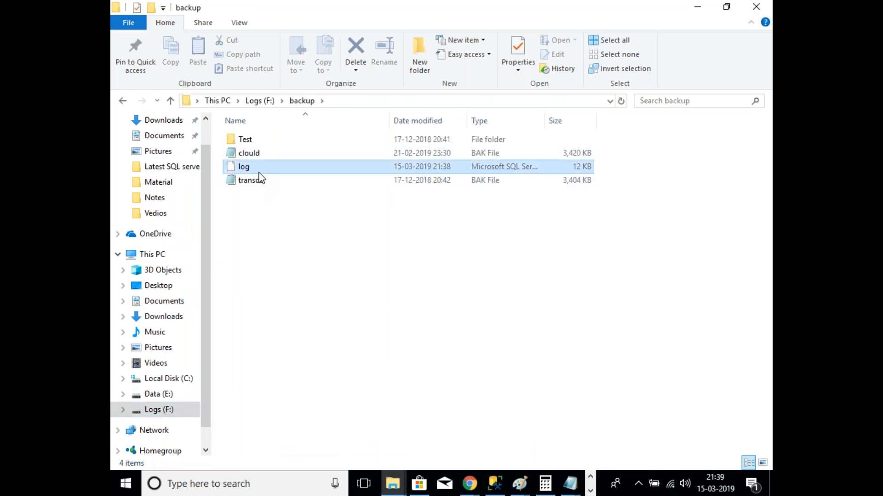
right_click(279, 171)
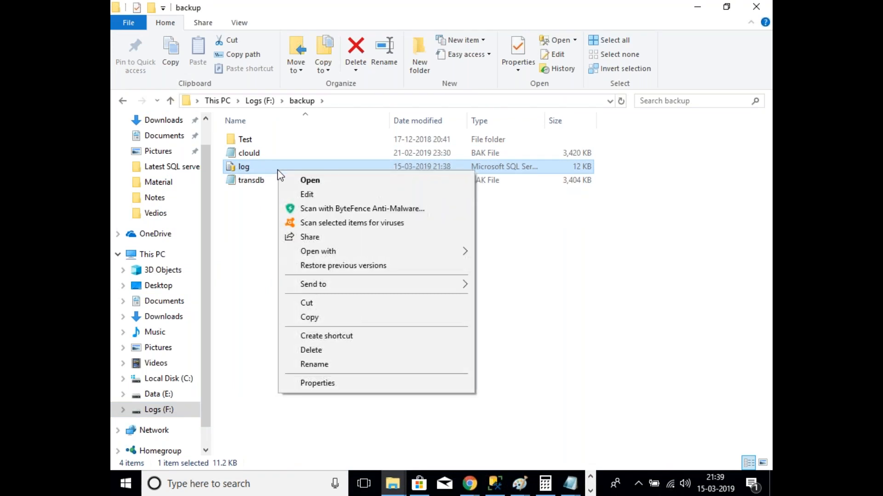
left_click(263, 170)
right_click(251, 168)
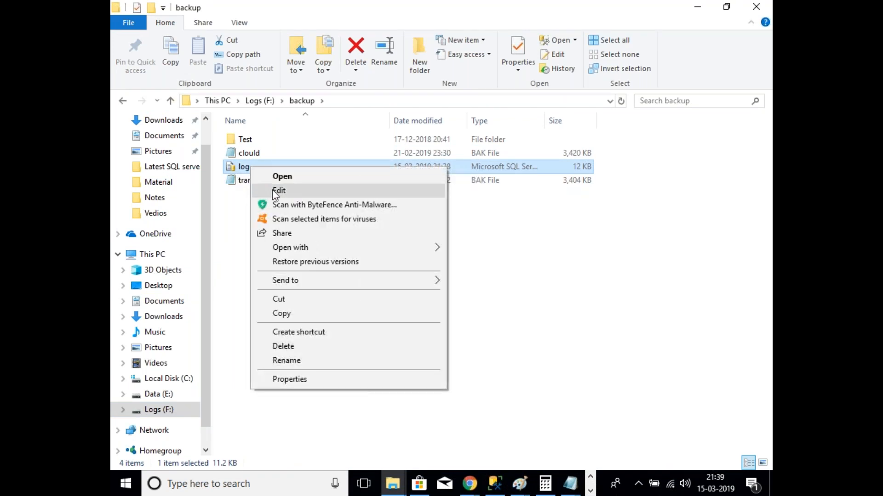
left_click(278, 190)
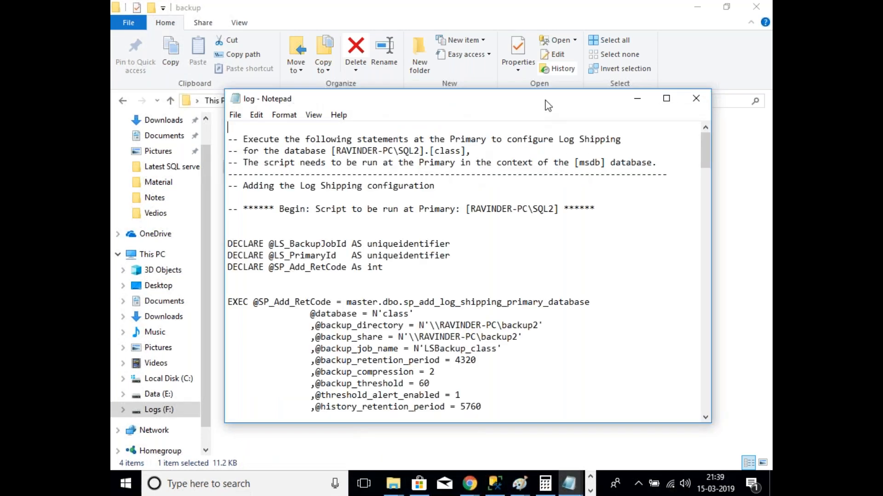
double_click(548, 105)
scroll(449, 299, "down", 20)
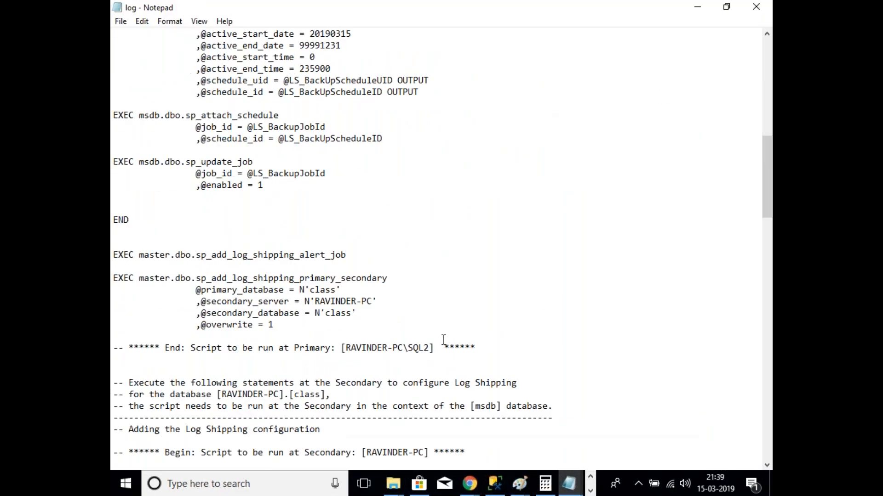
scroll(434, 349, "down", 10)
scroll(435, 360, "up", 13)
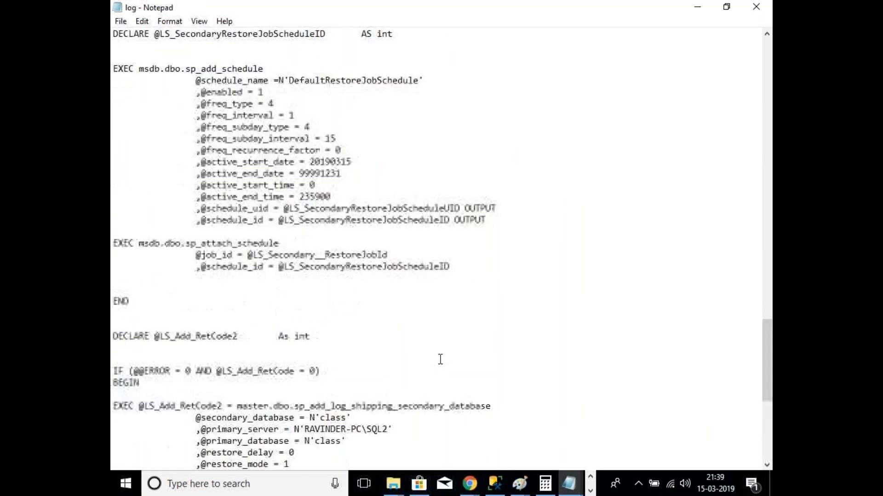
scroll(440, 359, "up", 20)
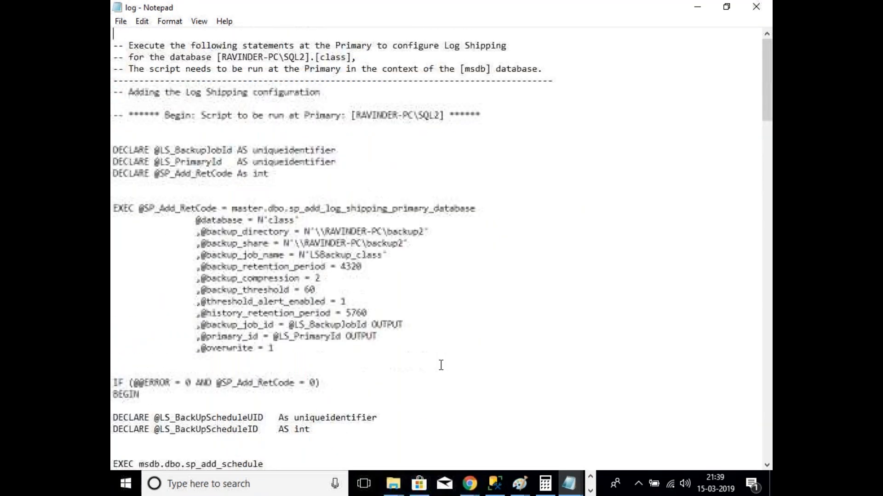
left_click_drag(426, 232, 320, 232)
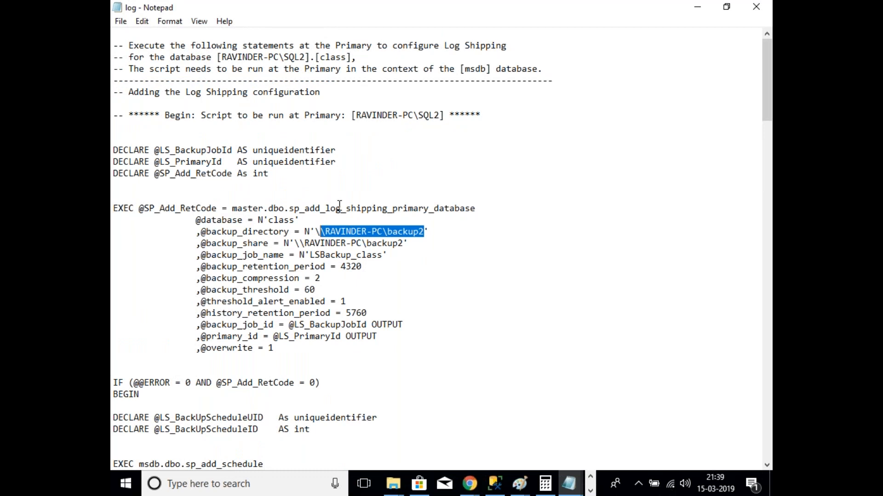
left_click_drag(441, 115, 358, 129)
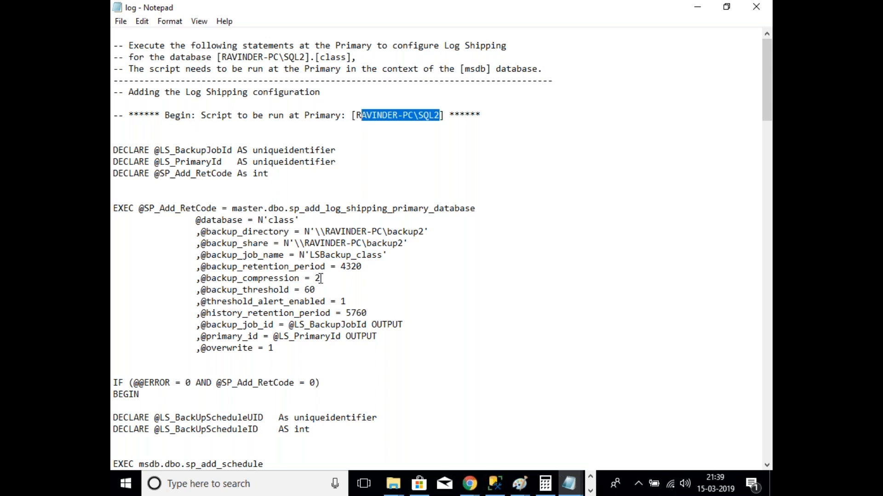
scroll(321, 279, "down", 5)
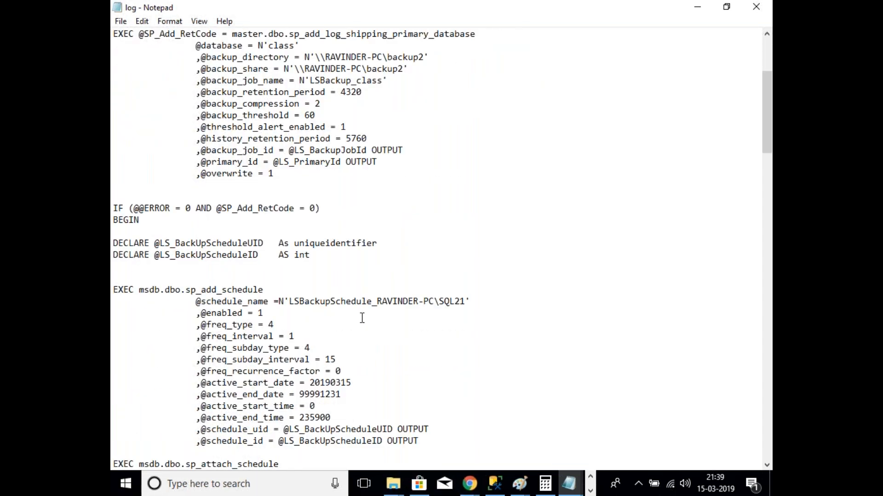
scroll(429, 316, "down", 7)
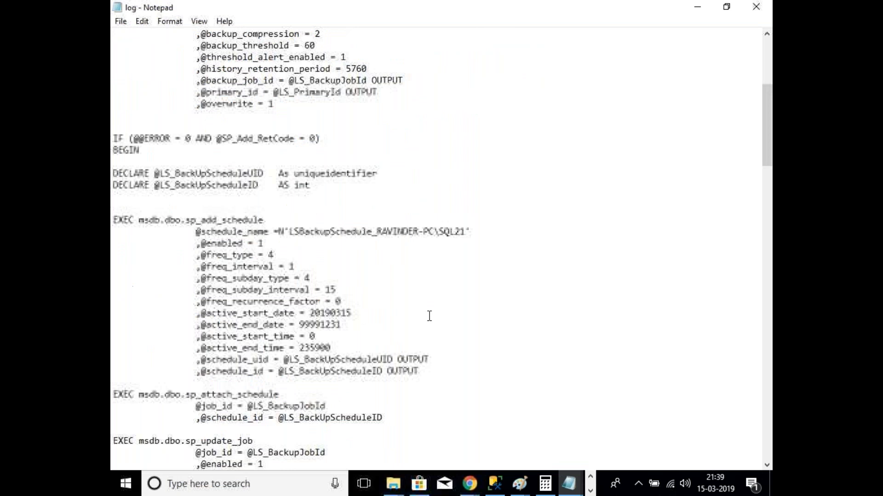
scroll(428, 317, "up", 4)
scroll(429, 316, "up", 6)
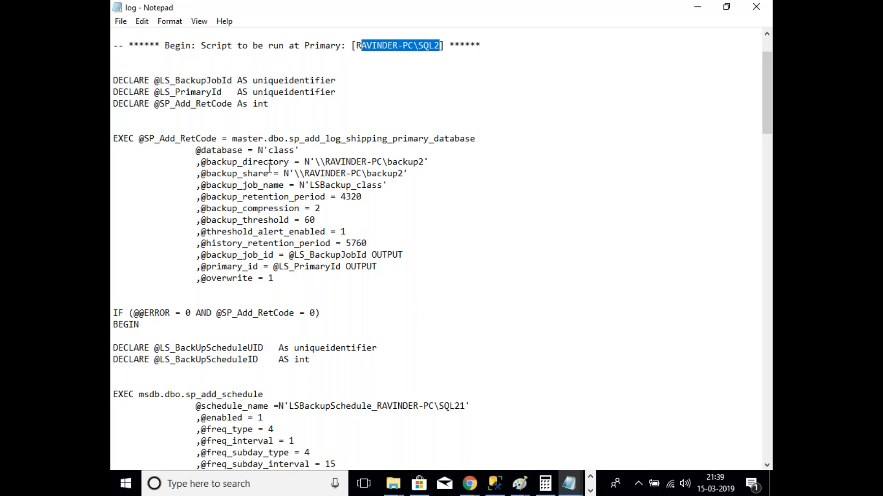
scroll(340, 296, "up", 1)
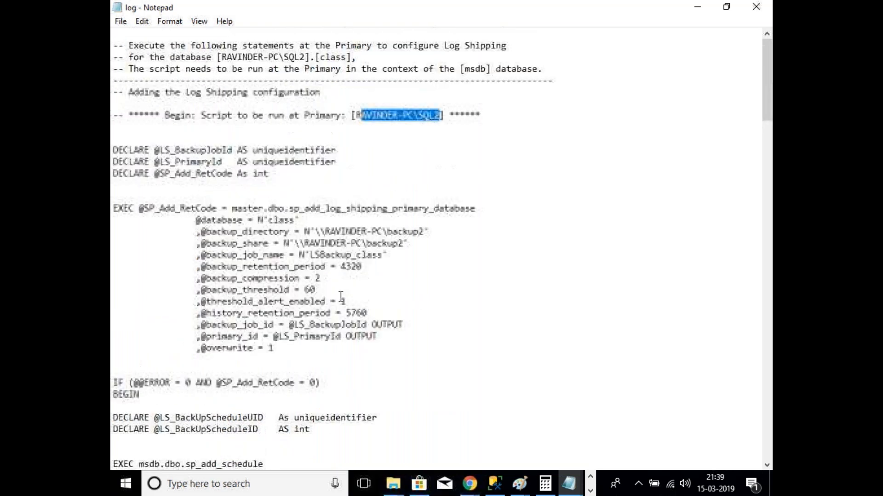
scroll(662, 359, "down", 20)
scroll(646, 369, "down", 20)
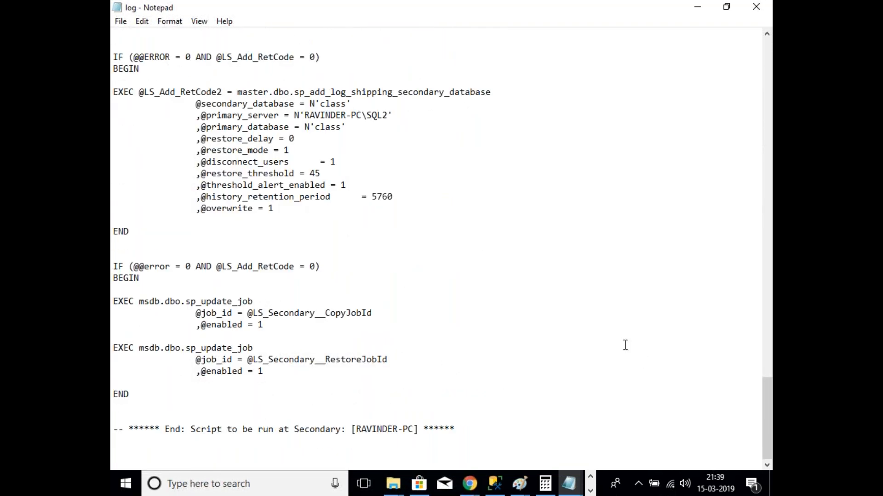
scroll(622, 346, "up", 20)
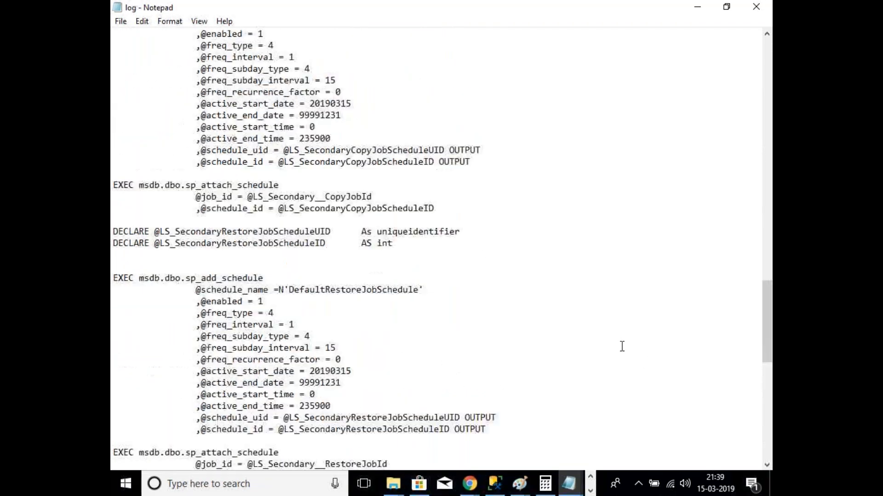
scroll(624, 350, "up", 10)
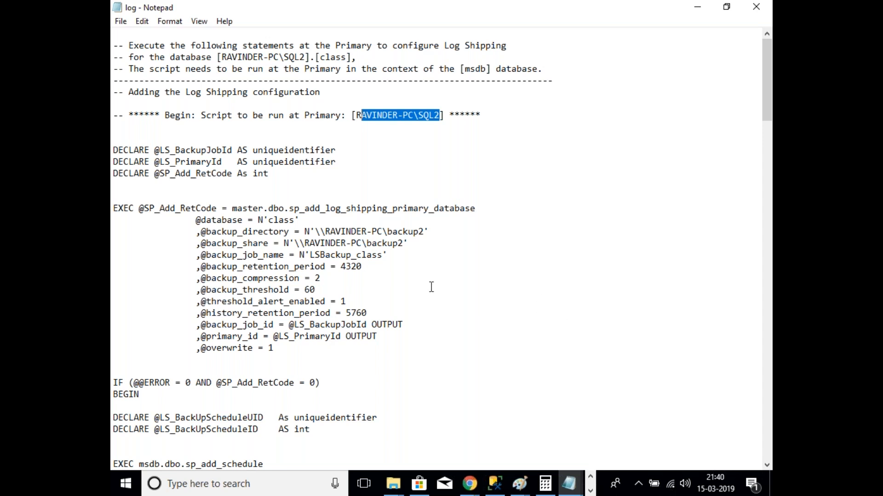
left_click(490, 241)
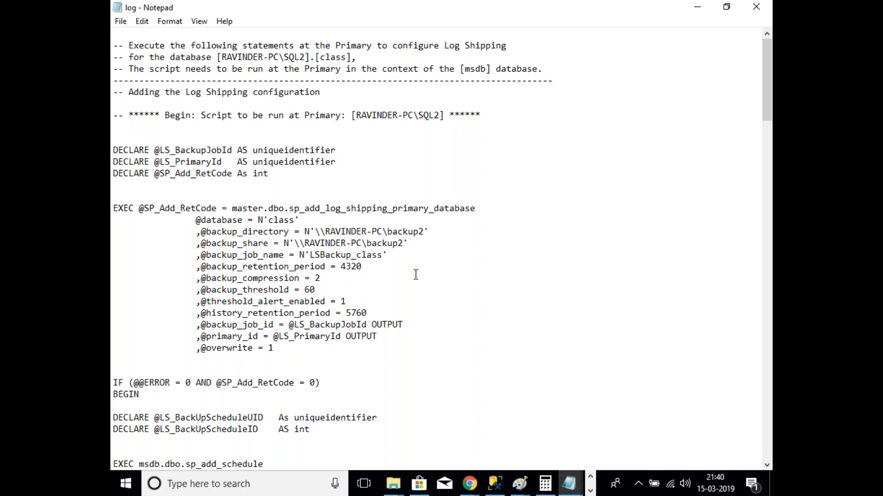
left_click_drag(424, 231, 314, 236)
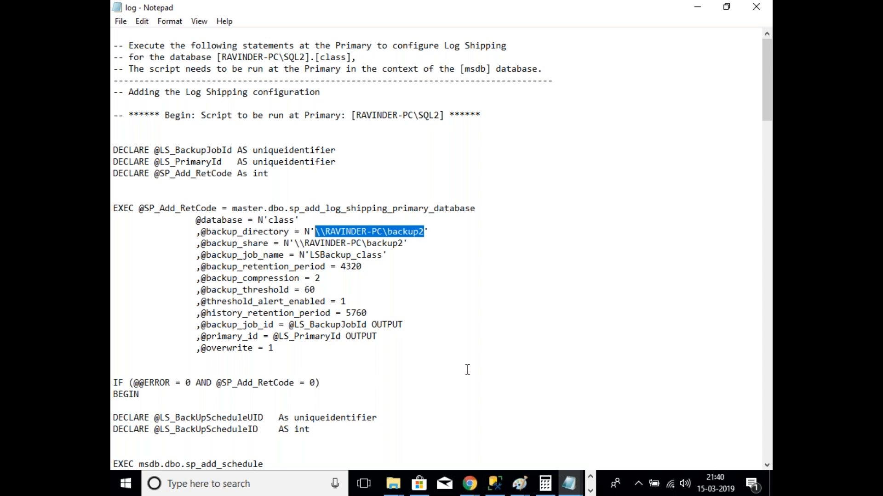
scroll(506, 322, "down", 4)
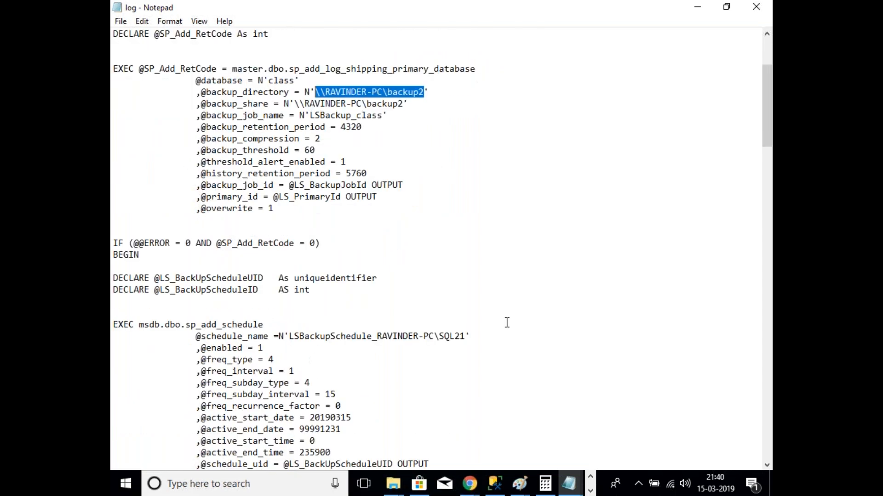
scroll(507, 323, "down", 2)
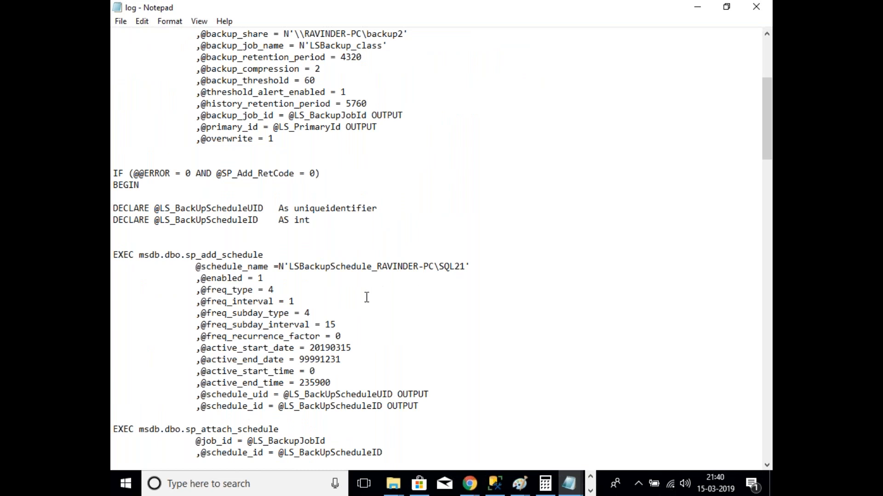
left_click_drag(466, 267, 376, 266)
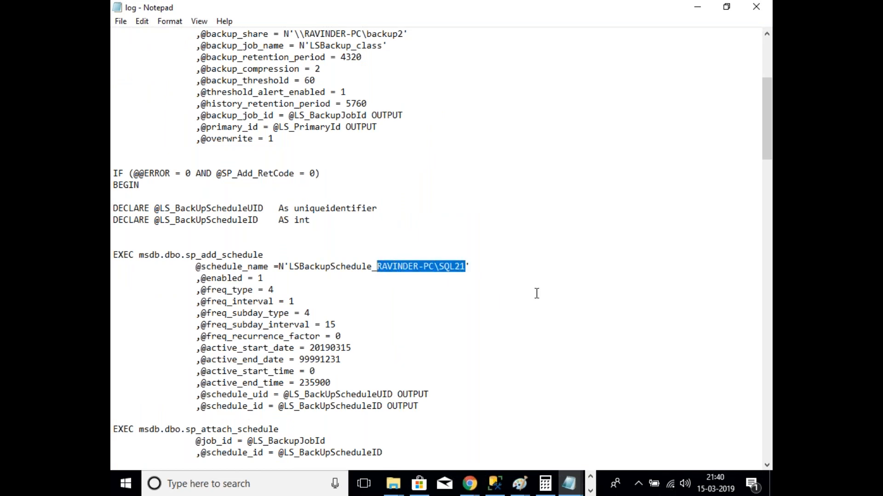
scroll(537, 294, "down", 5)
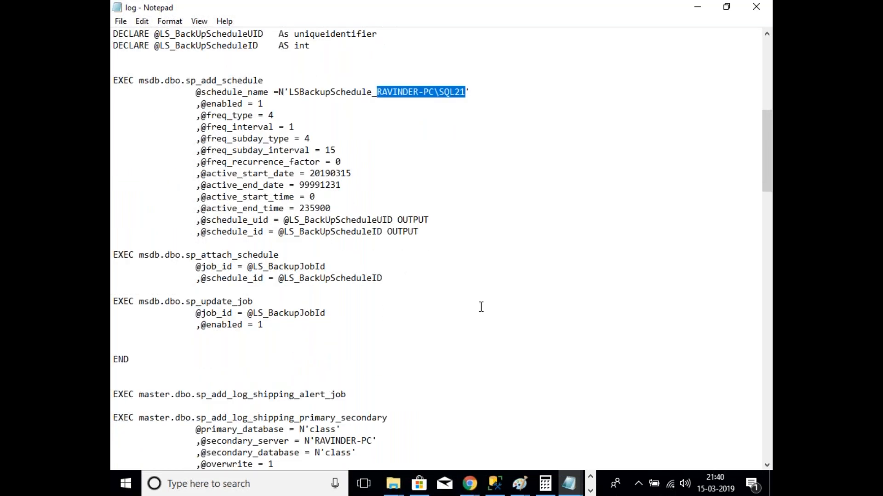
scroll(481, 307, "down", 4)
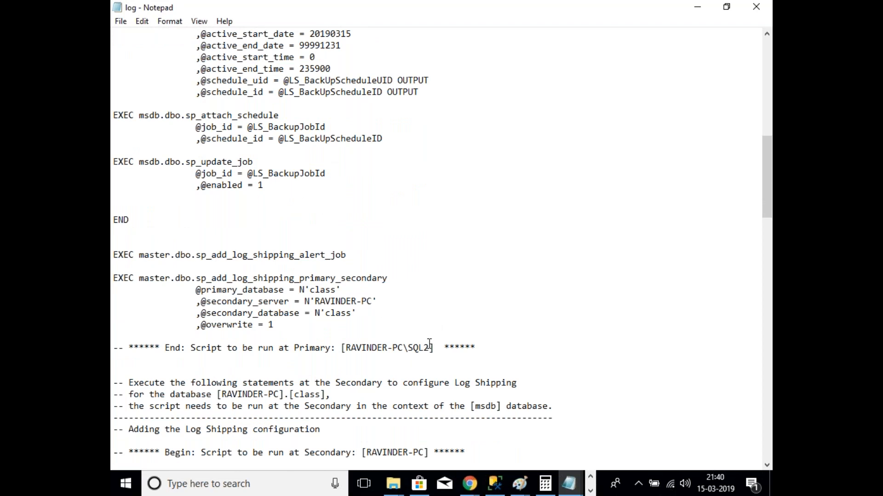
scroll(429, 345, "up", 18)
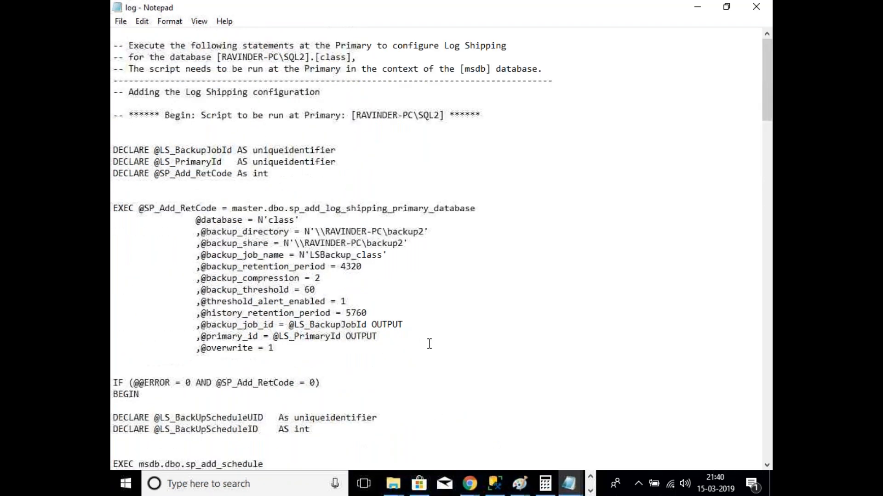
scroll(429, 345, "down", 15)
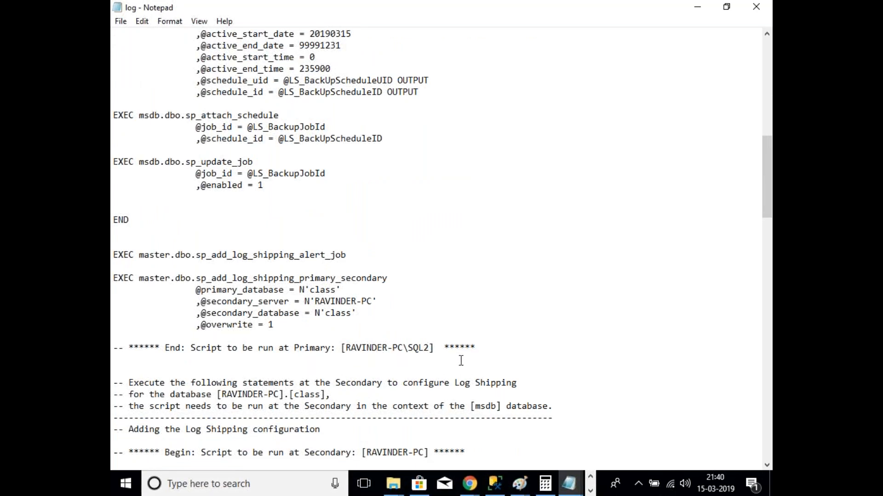
scroll(454, 361, "down", 5)
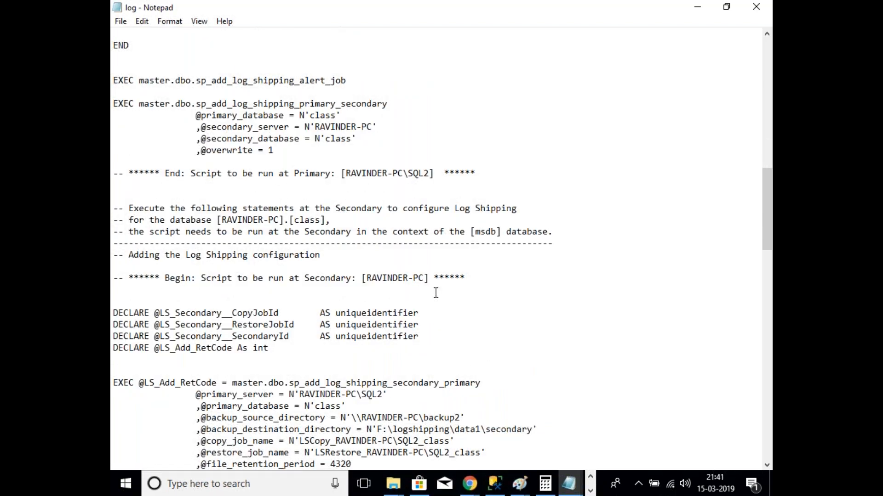
Step: Read through the log-shipping script, including the sp_update_job statements, then minimize Notepad
scroll(357, 314, "up", 2)
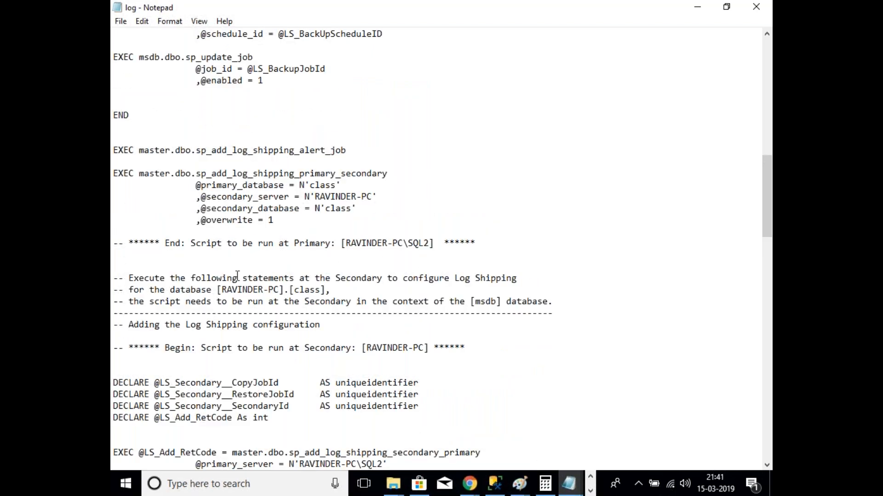
scroll(353, 222, "up", 4)
left_click_drag(282, 360, 114, 36)
scroll(570, 332, "down", 20)
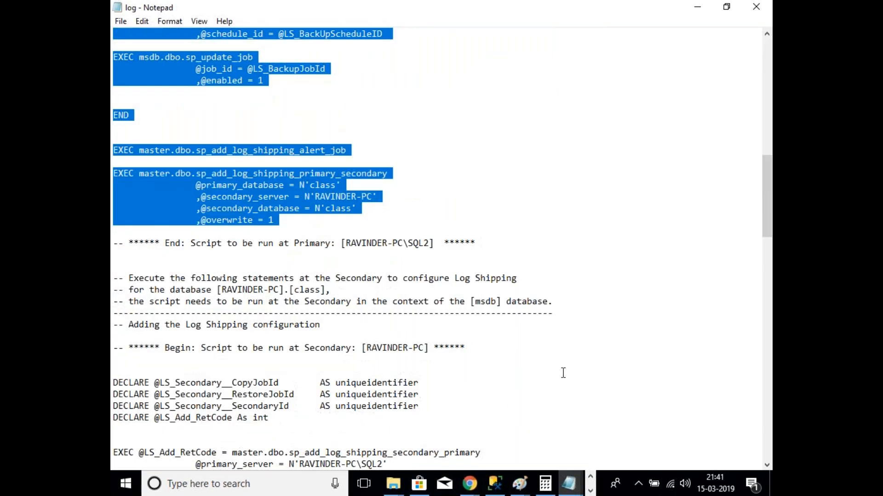
scroll(561, 370, "down", 5)
scroll(386, 340, "down", 2)
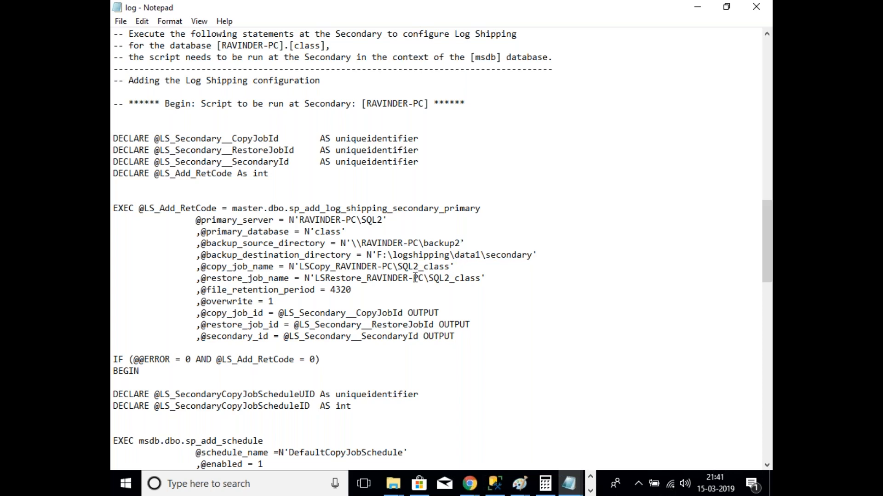
scroll(481, 342, "down", 14)
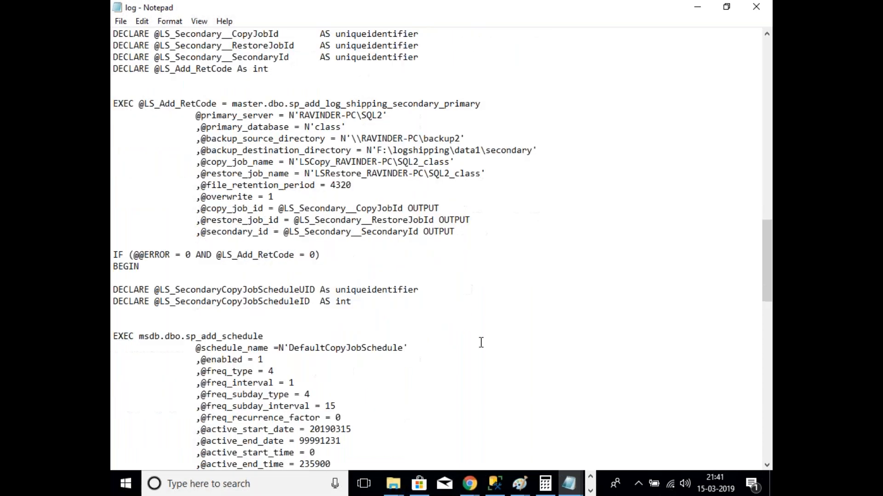
scroll(481, 342, "down", 13)
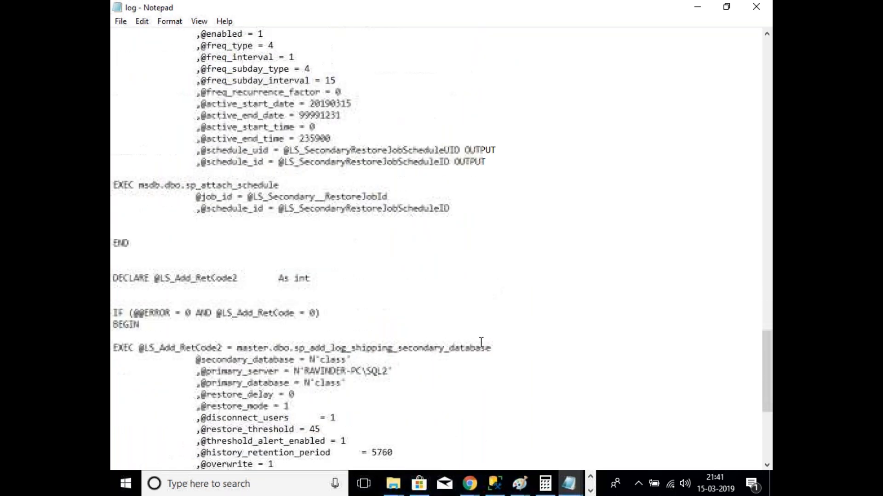
scroll(433, 356, "up", 3)
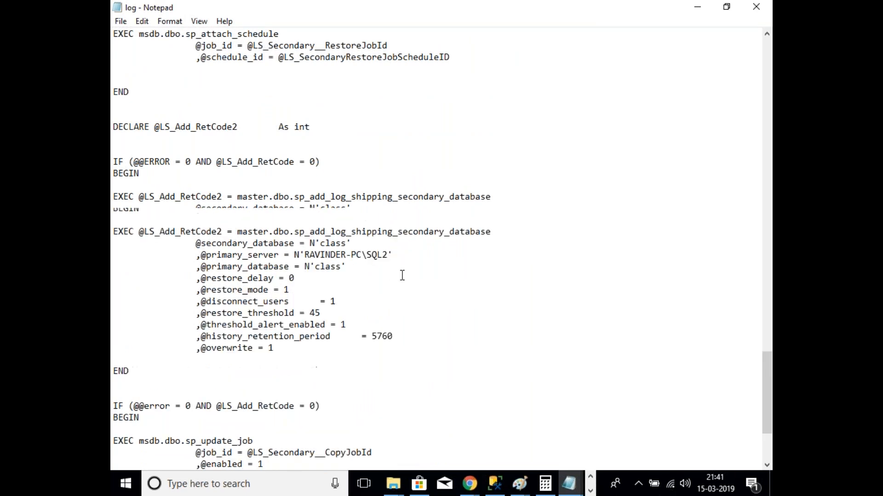
scroll(402, 275, "up", 8)
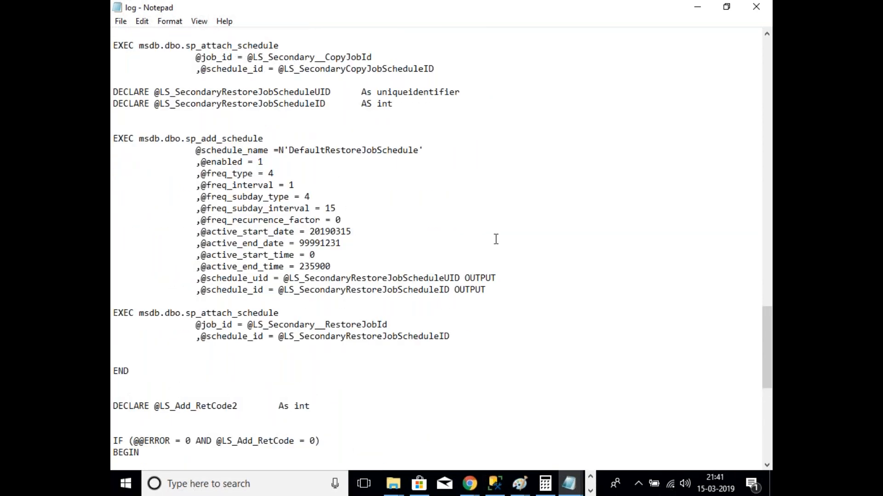
scroll(496, 239, "up", 7)
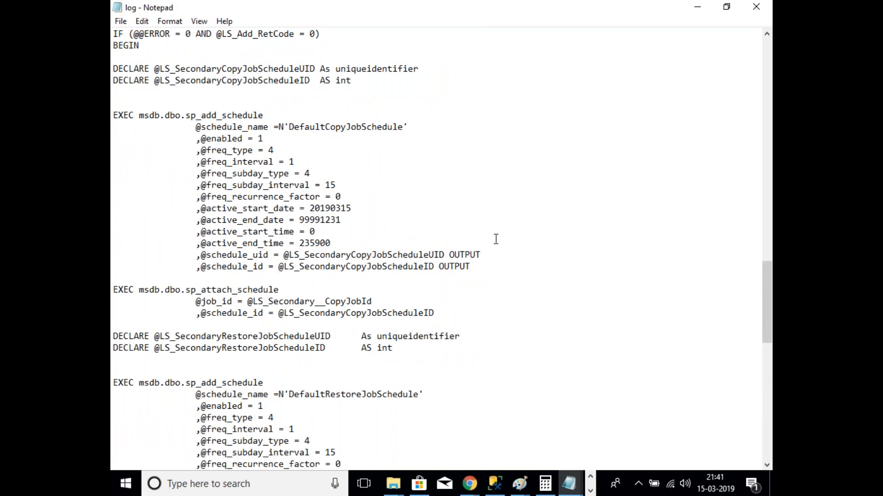
scroll(496, 239, "up", 1)
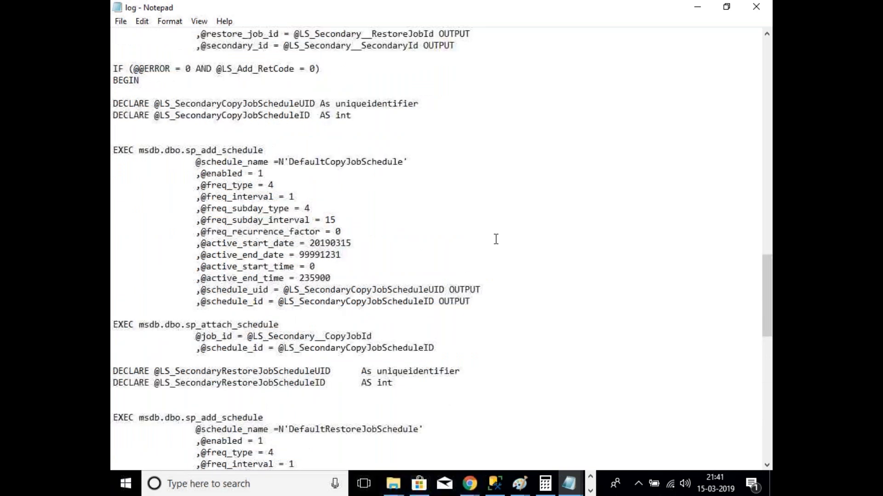
scroll(496, 240, "up", 2)
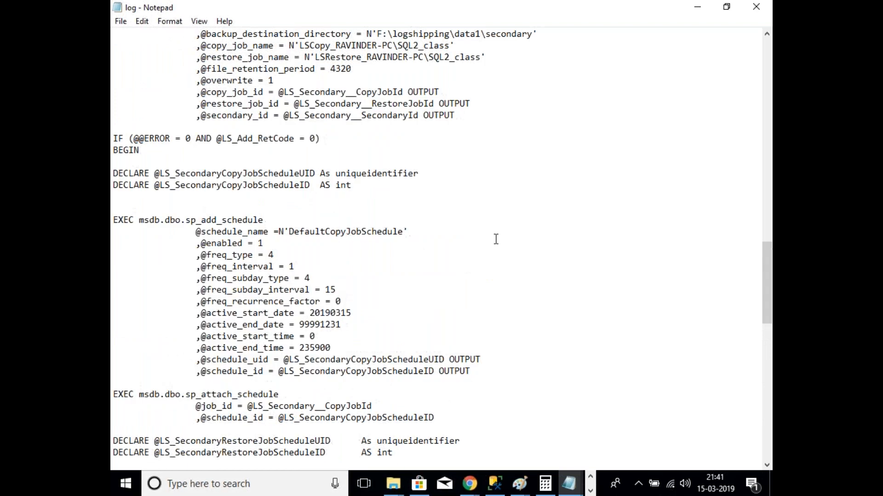
scroll(561, 274, "up", 20)
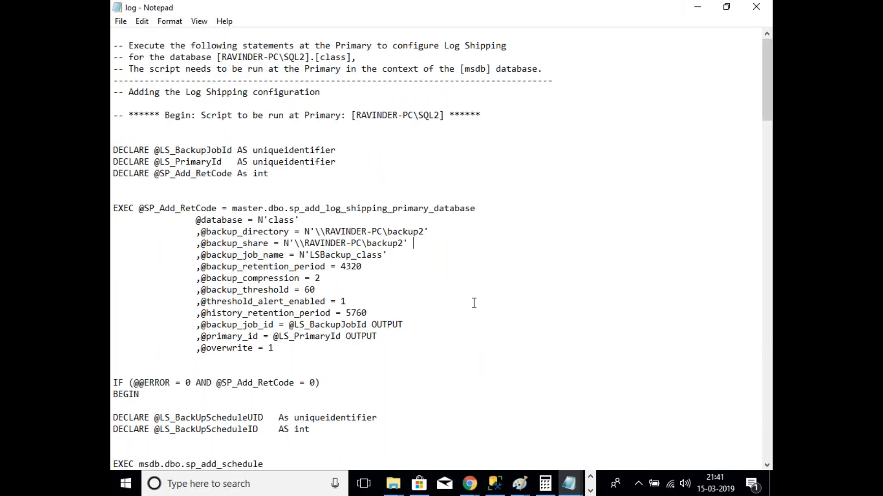
scroll(472, 361, "down", 20)
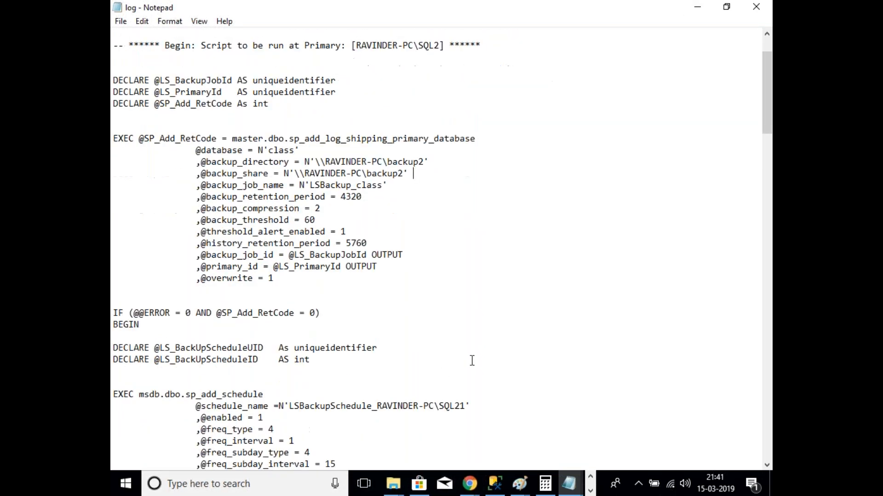
scroll(467, 370, "down", 20)
scroll(466, 372, "up", 10)
scroll(465, 373, "up", 20)
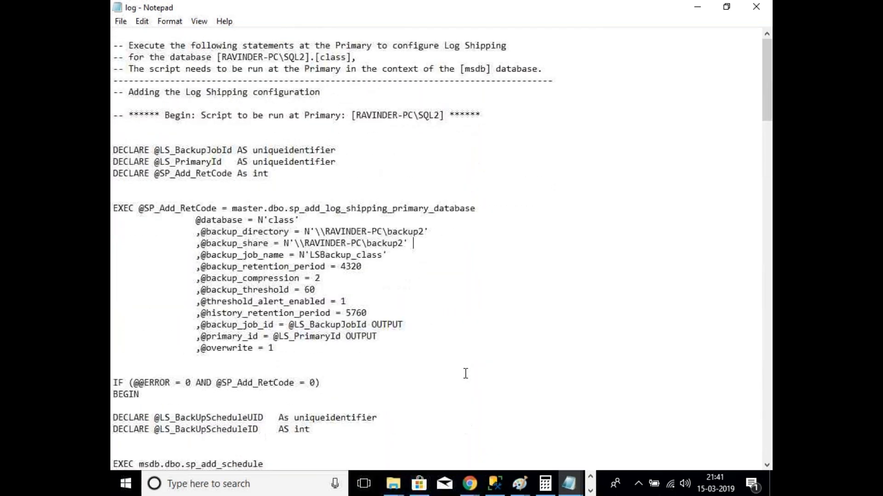
left_click(698, 7)
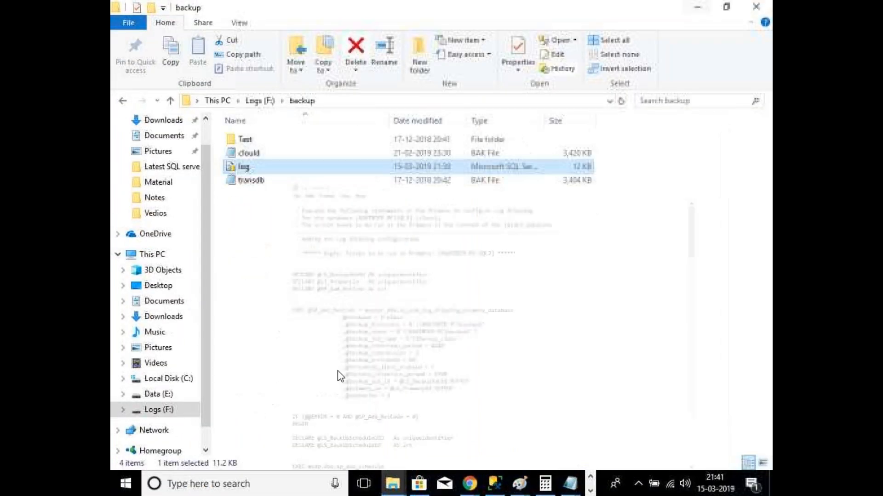
Step: Return to Management Studio and refresh SQL2's Databases folder to list class, class1 and Test
left_click(495, 483)
left_click(184, 390)
left_click(200, 330)
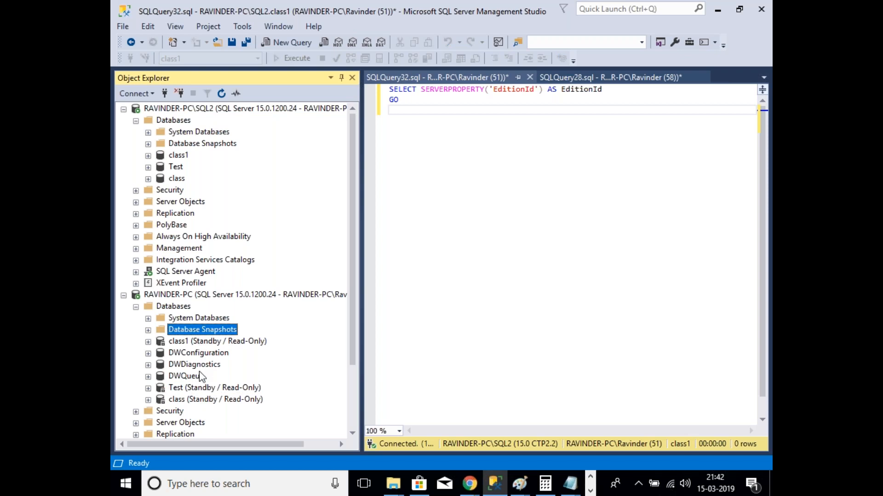
left_click(179, 132)
right_click(173, 120)
left_click(216, 278)
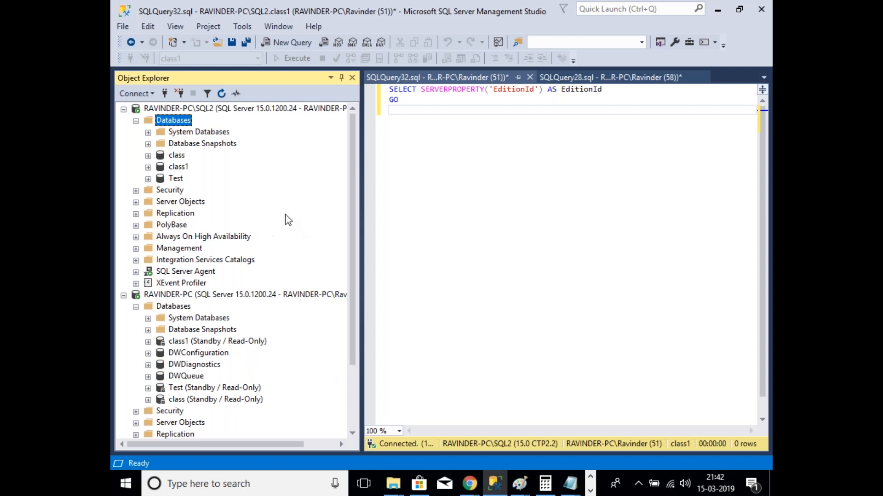
Step: Open the Transaction Log Shipping Status standard report for RAVINDER-PC\SQL2
right_click(210, 110)
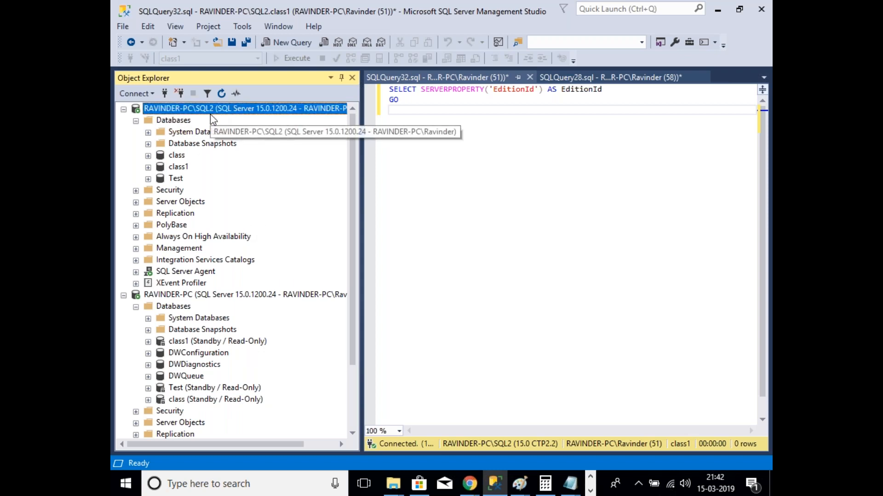
mouse_move(292, 351)
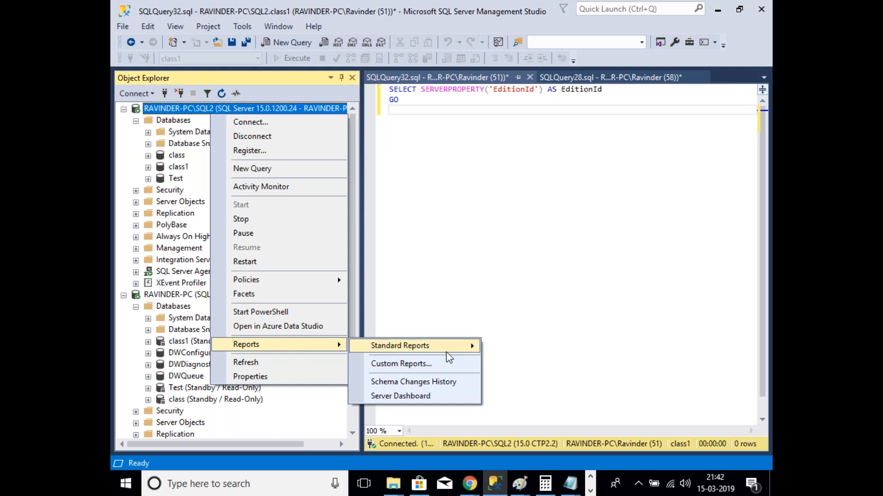
mouse_move(453, 348)
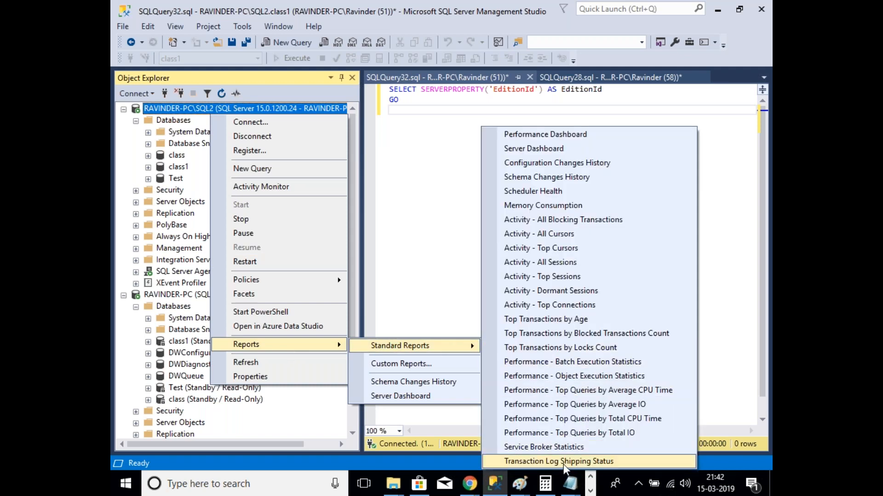
left_click(558, 462)
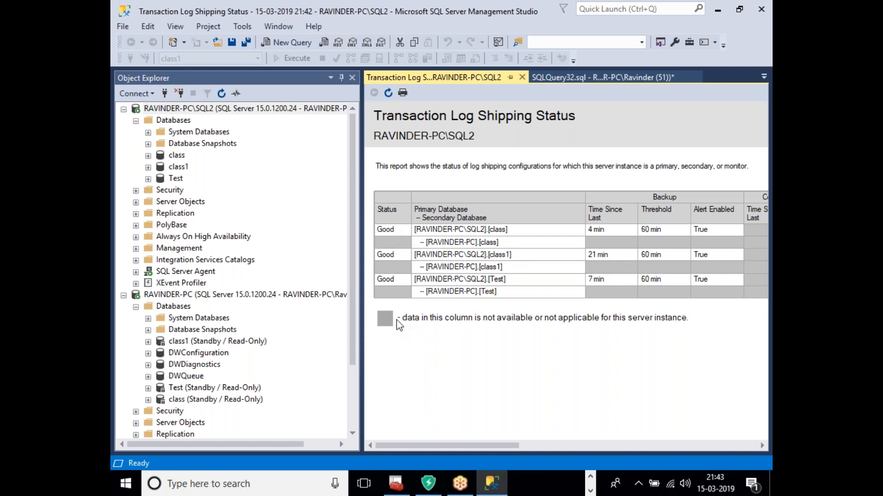
mouse_move(510, 447)
left_mouse_down()
mouse_move(728, 442)
mouse_move(453, 442)
mouse_move(731, 442)
mouse_move(497, 441)
left_mouse_up()
Step: Refresh the report so class, class1 and Test show Good status
left_click(388, 93)
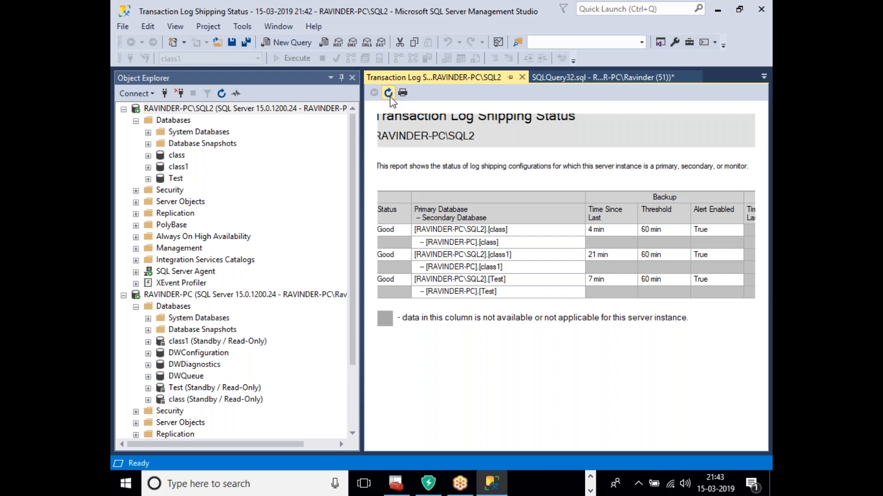
left_click(389, 94)
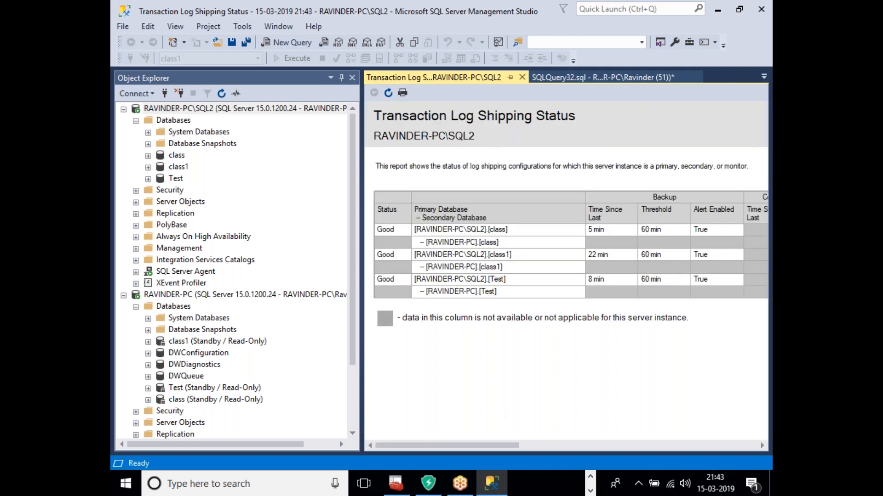
mouse_move(513, 445)
left_mouse_down()
mouse_move(751, 446)
mouse_move(511, 446)
left_mouse_up()
right_click(248, 297)
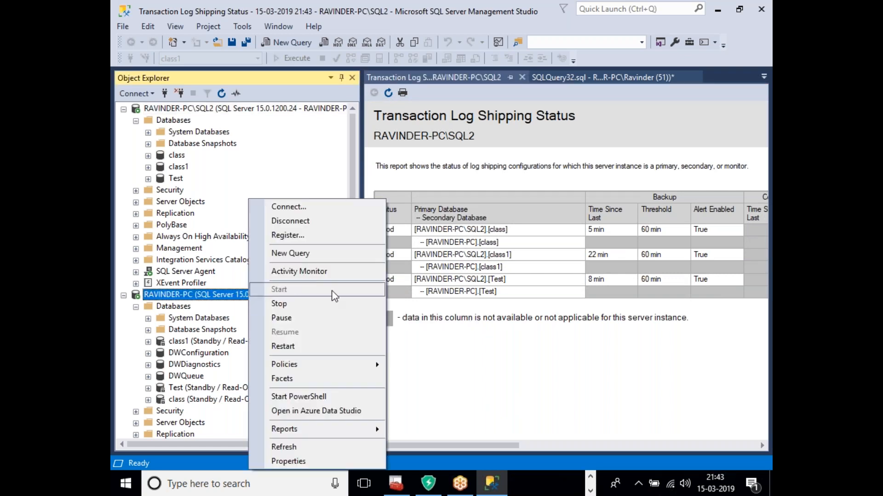
Step: Open RAVINDER-PC's Transaction Log Shipping Status report and scroll across its three Good secondaries
mouse_move(322, 432)
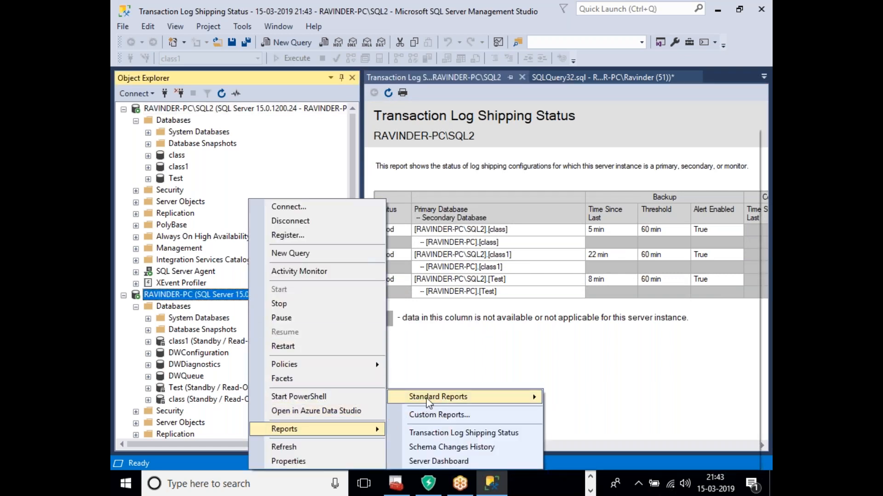
mouse_move(442, 397)
left_click(605, 462)
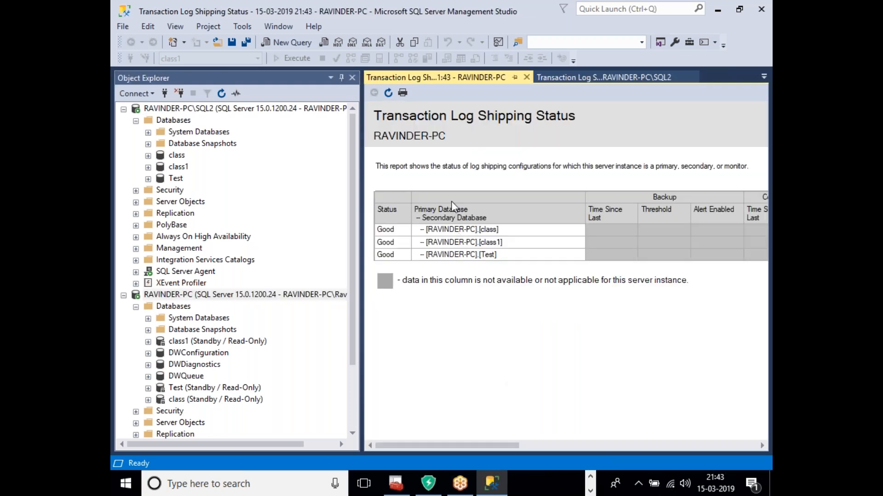
left_click_drag(513, 447, 698, 462)
left_click_drag(743, 462, 545, 286)
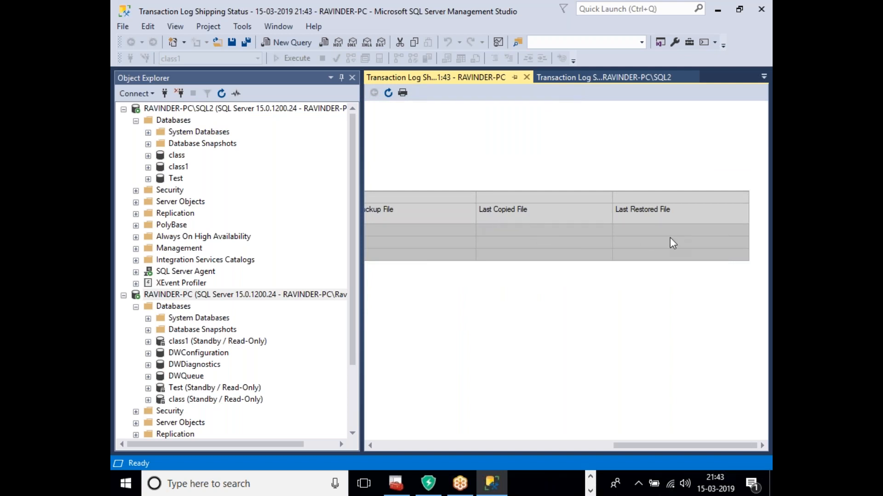
Step: Start a new query window connected to RAVINDER-PC
left_click(230, 305)
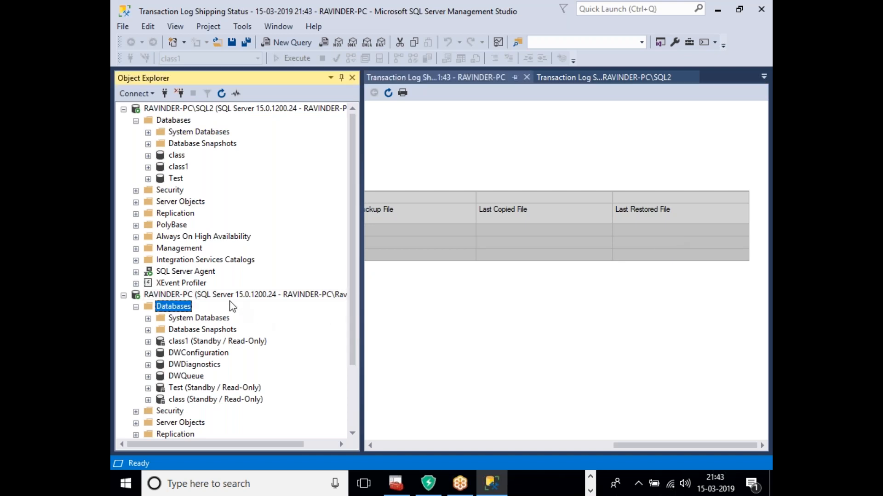
right_click(232, 295)
left_click(257, 252)
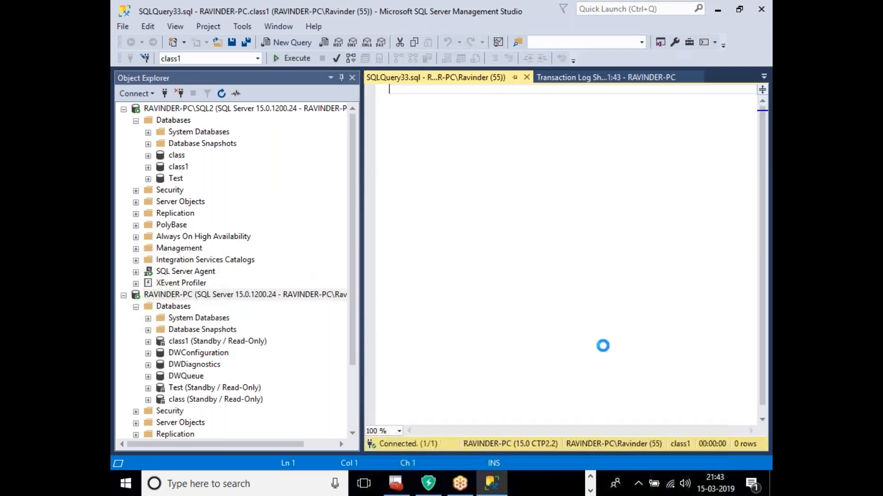
Step: Enter 'use msdb' followed by 'go' in the new query
type("use msdb")
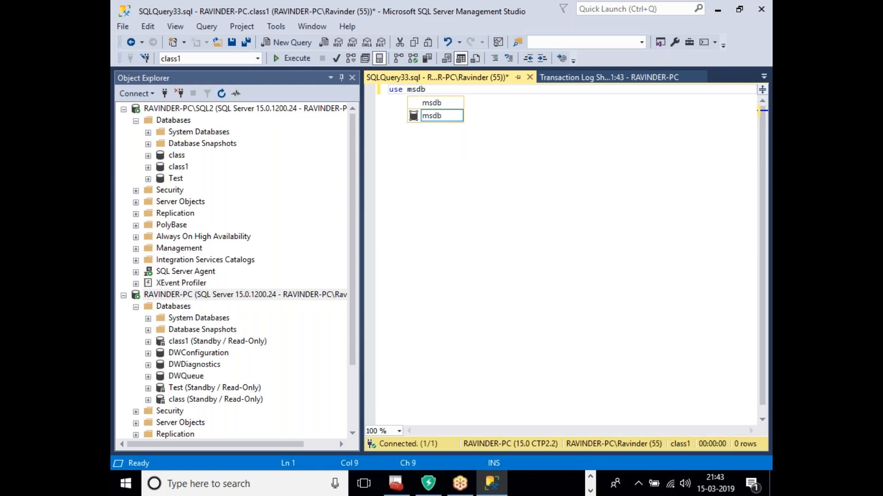
key("Escape")
key("Return")
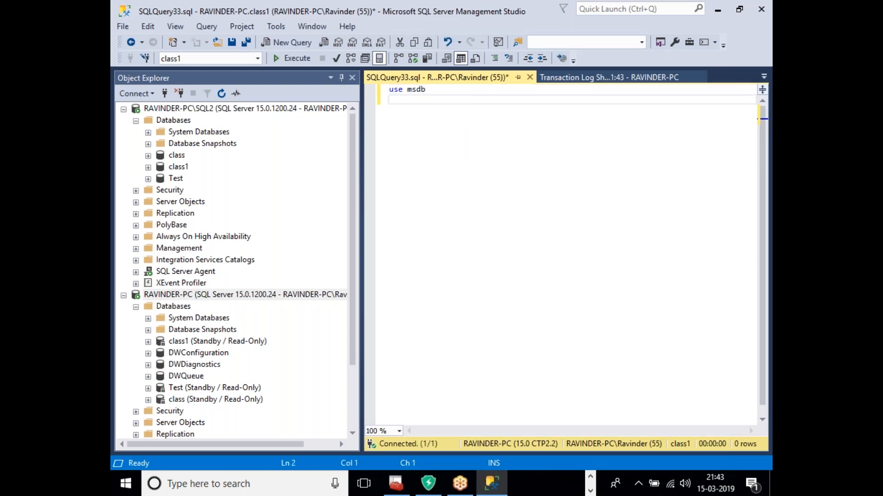
type("go")
key("Return")
key("Return")
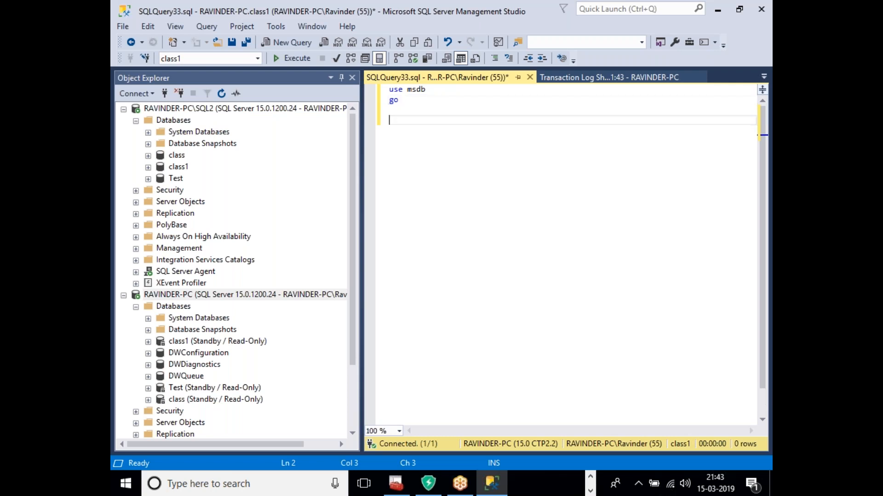
Step: Add 'select * from log_shipping_secondary' using IntelliSense and select that line
type("select * from sy")
key("BackSpace")
key("BackSpace")
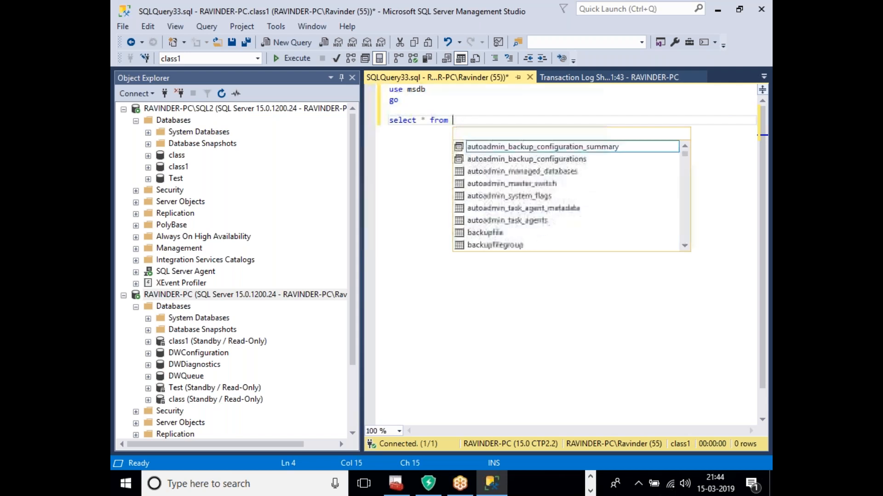
type("log")
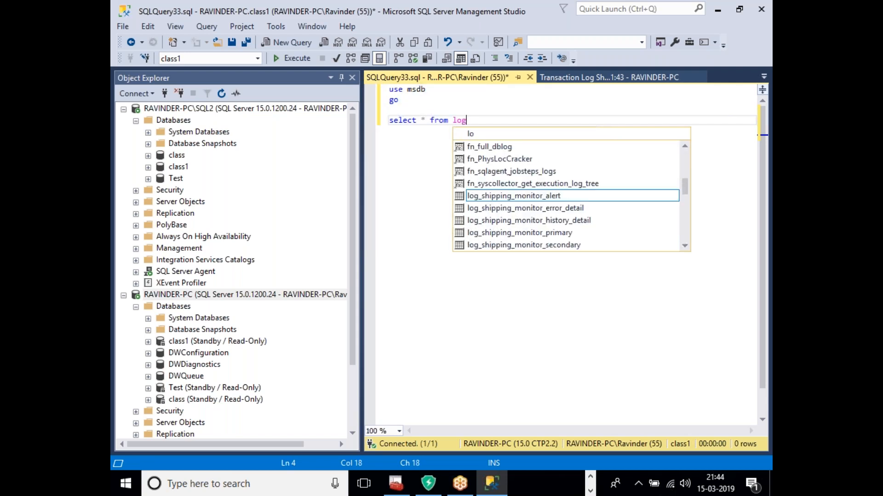
type("_shi")
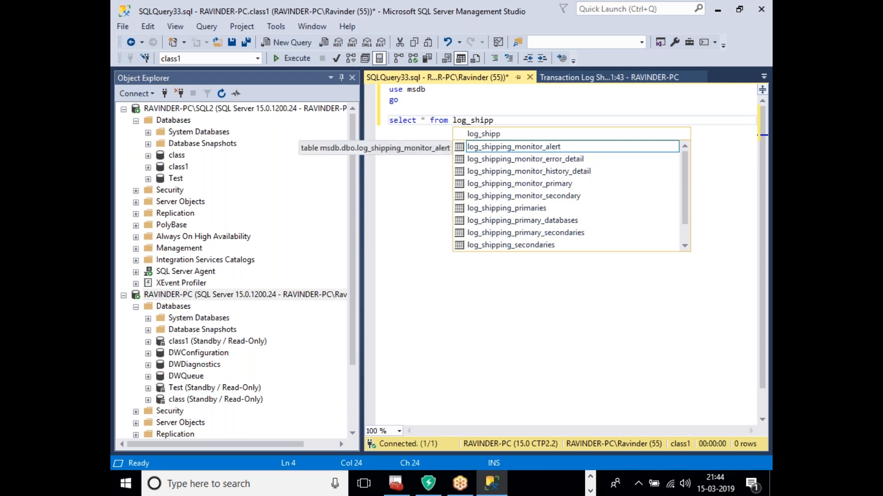
key("Down")
key("Down")
key("Down")
key("Down")
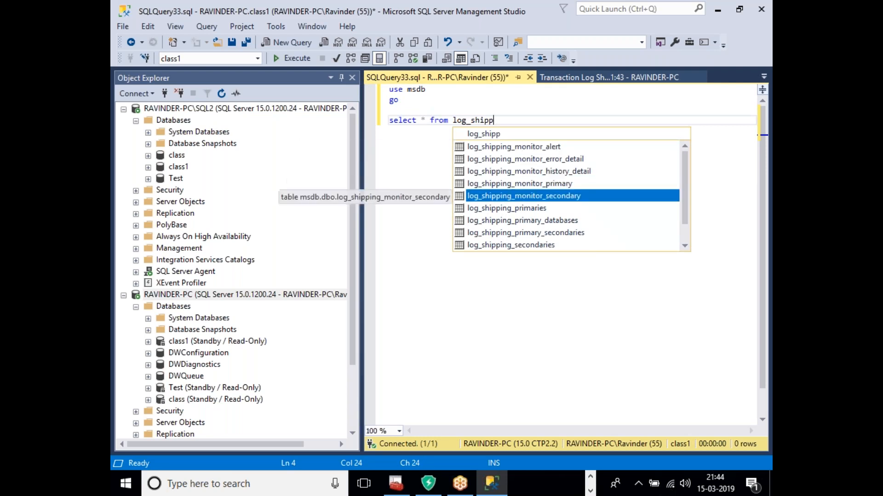
key("Down")
key("Down")
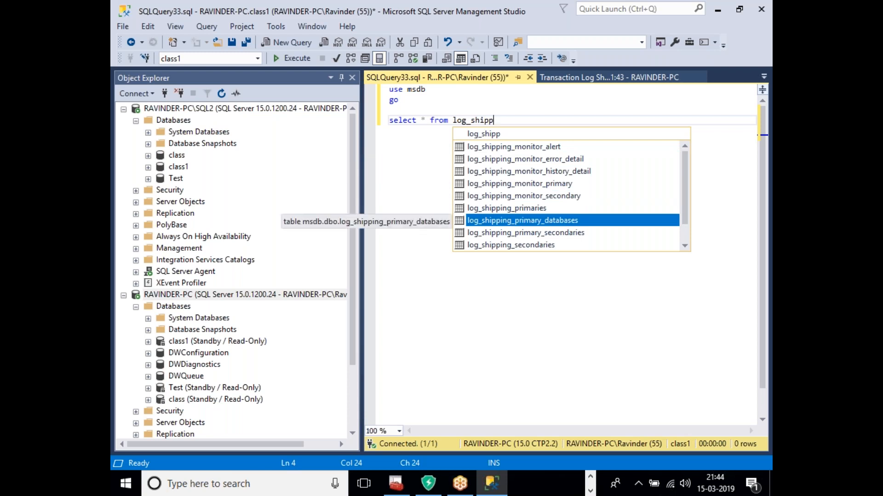
key("Down")
key("Down")
key("Down")
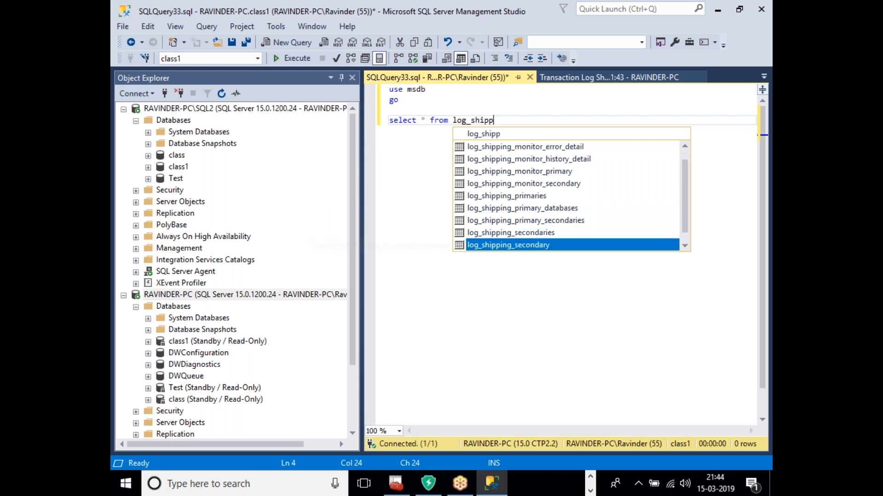
key("Tab")
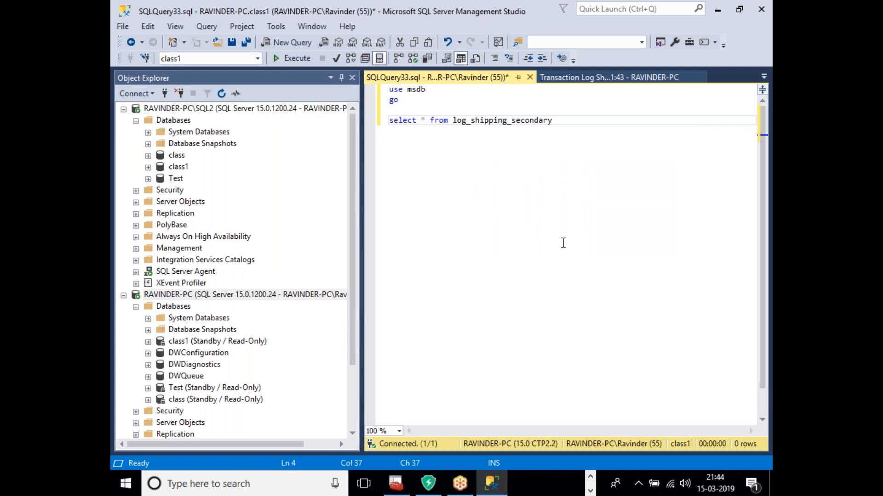
key("shift+Home")
left_click(298, 60)
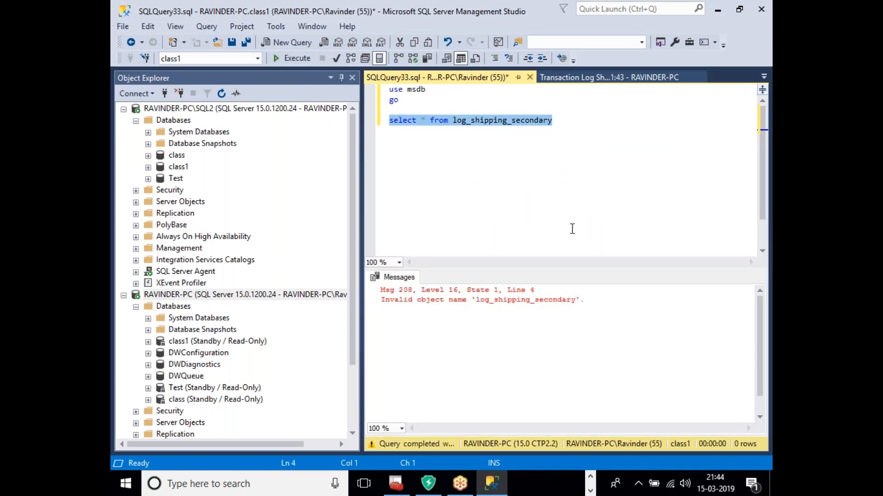
left_click_drag(403, 100, 378, 92)
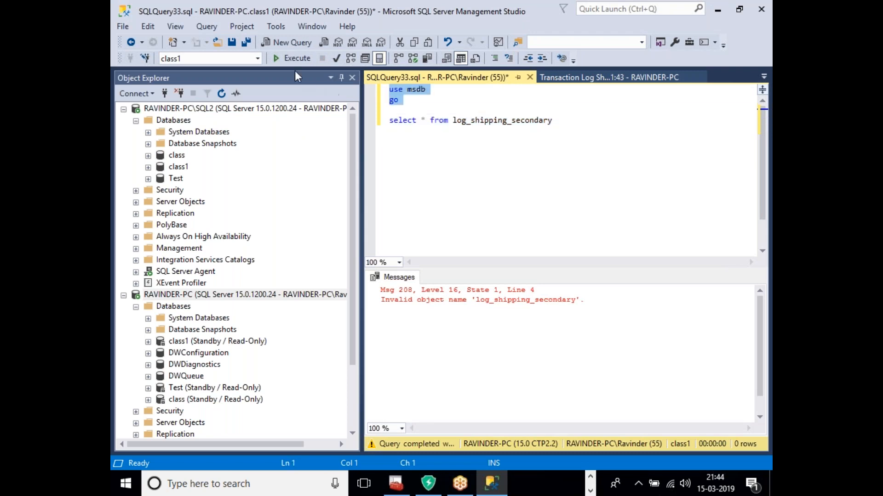
left_click(303, 59)
left_click(578, 166)
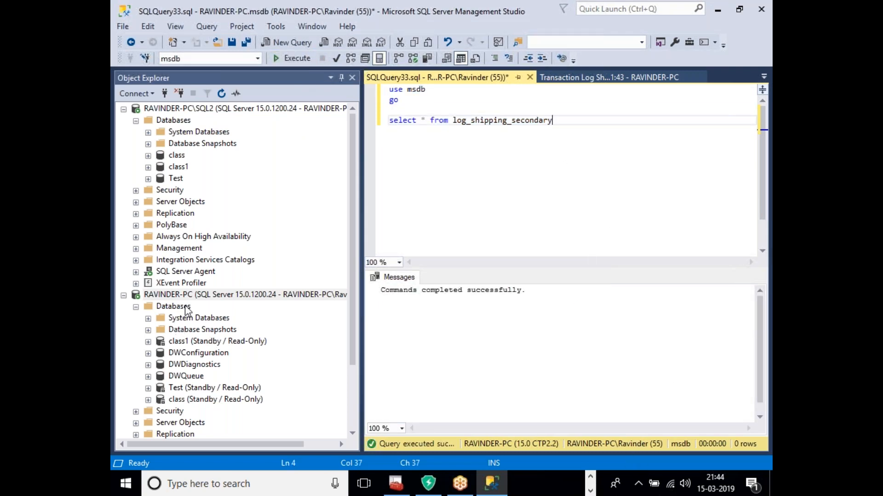
left_click_drag(554, 121, 387, 121)
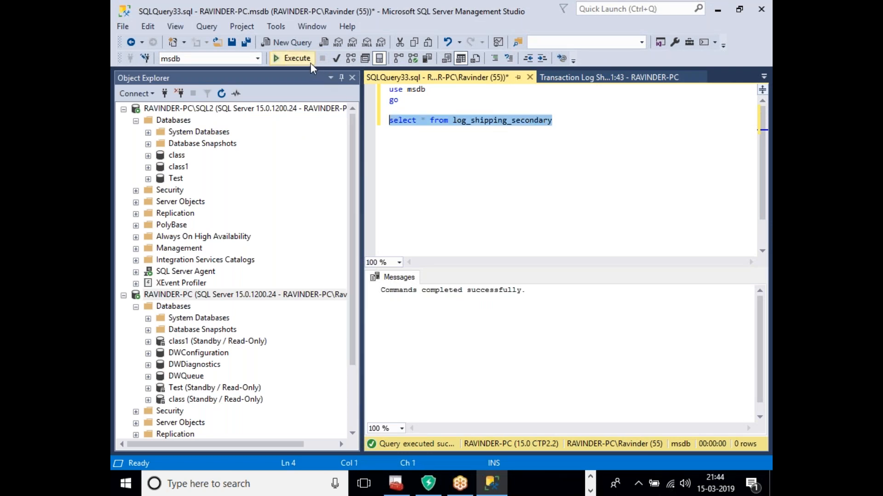
left_click(301, 59)
left_click_drag(479, 427, 744, 436)
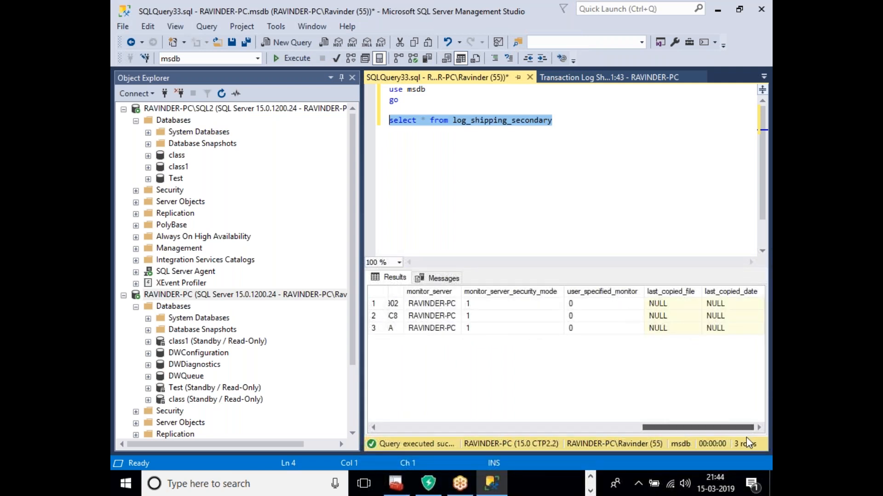
left_click(678, 306)
left_click(736, 303)
left_click(675, 314)
left_click(679, 304)
left_click(745, 307)
left_click(683, 313)
left_click(690, 305)
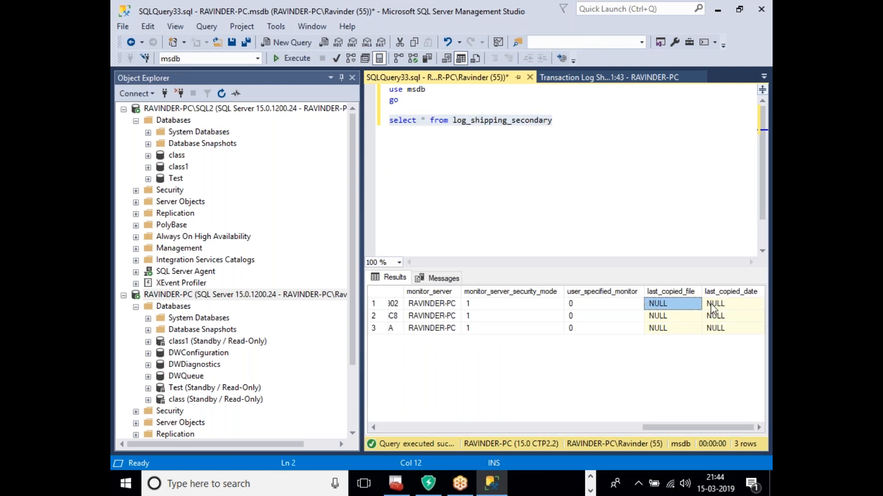
left_click(739, 304)
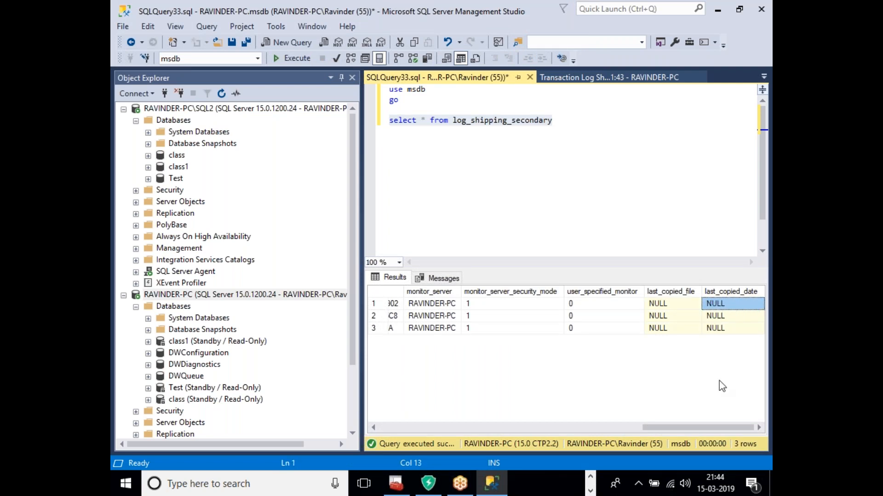
left_click_drag(697, 429, 754, 437)
left_click(669, 307)
left_click(720, 307)
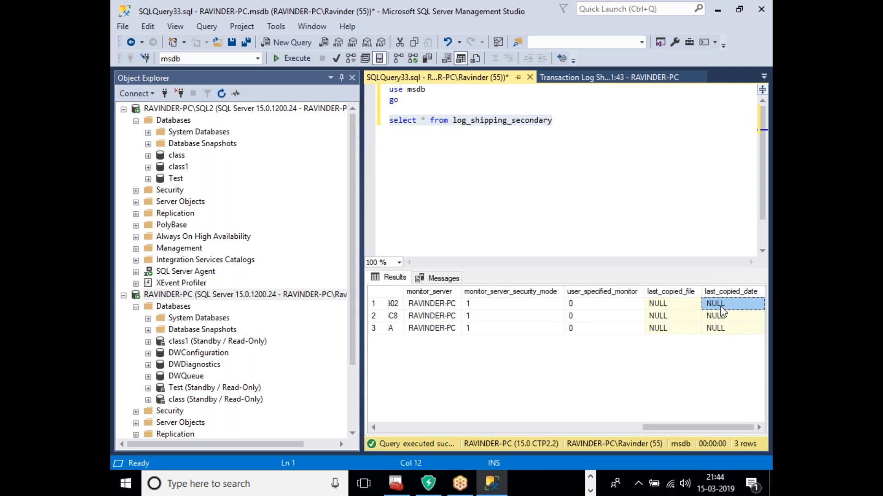
left_click(667, 305)
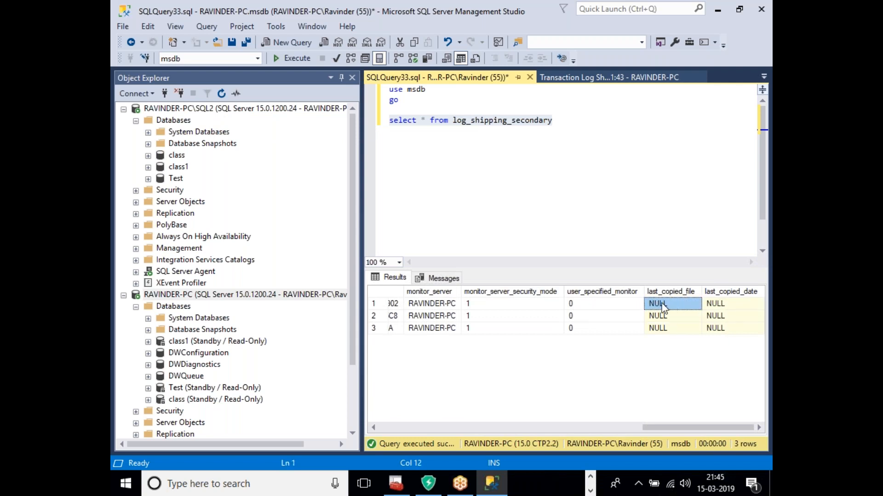
left_click(734, 305)
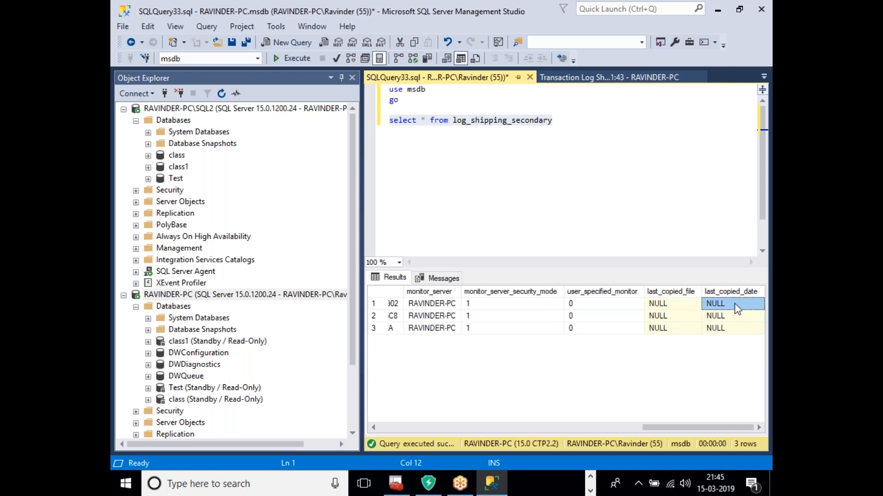
left_click(671, 305)
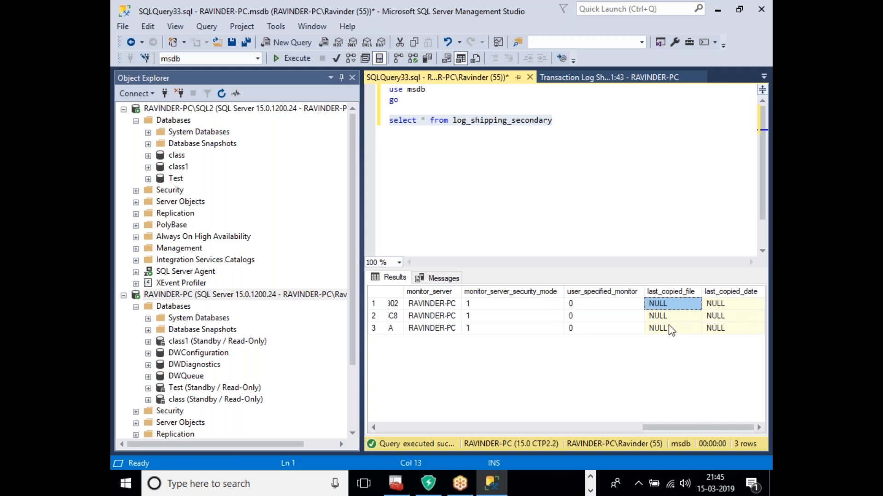
left_click(724, 306)
left_click(676, 306)
left_click(723, 307)
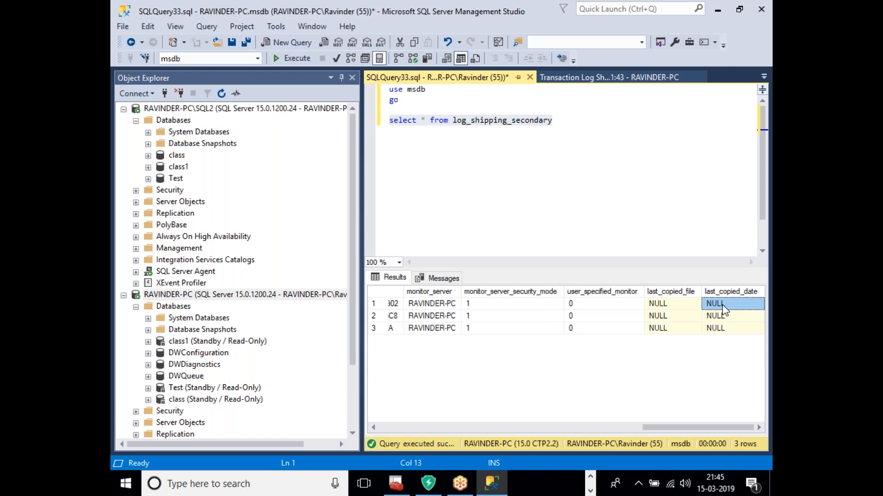
left_click(685, 311)
left_click(742, 305)
left_click(687, 306)
left_click(723, 306)
left_click(662, 310)
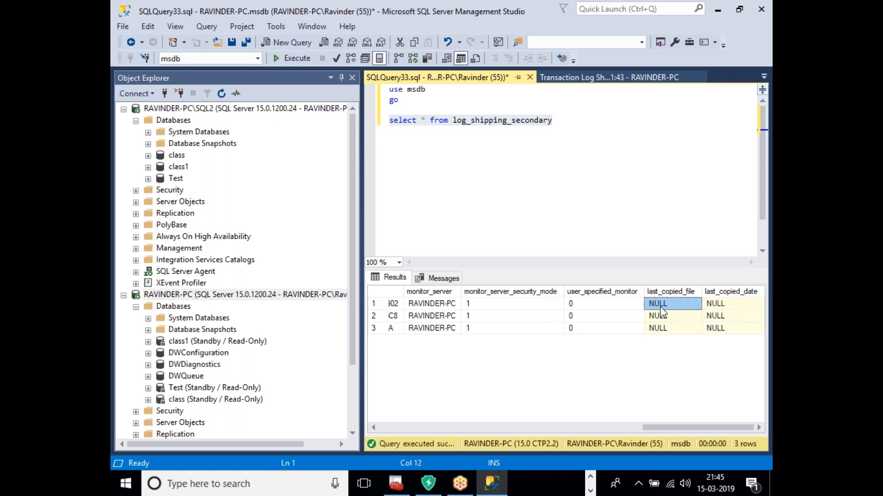
right_click(218, 295)
left_click(740, 224)
Step: Add and run sp_readerrorlog 0,1,'class' with results shown as text
key("Return")
key("Return")
key("Return")
type("xp")
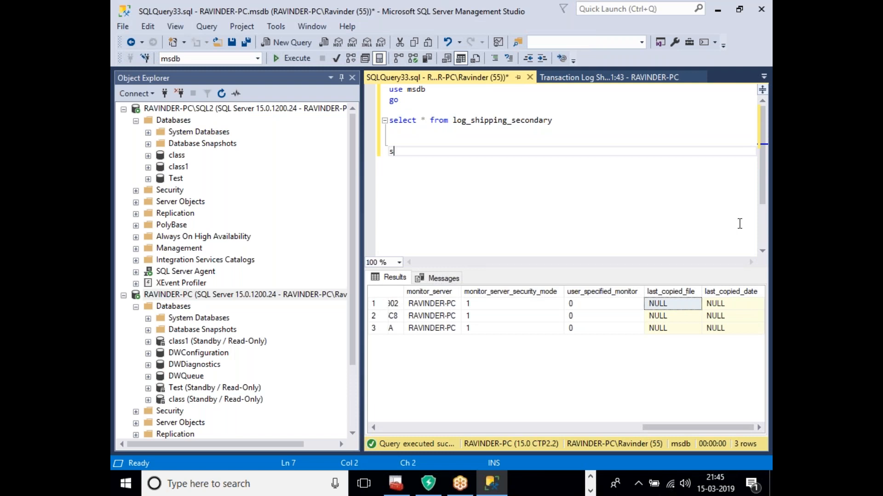
type("_readerrorlog")
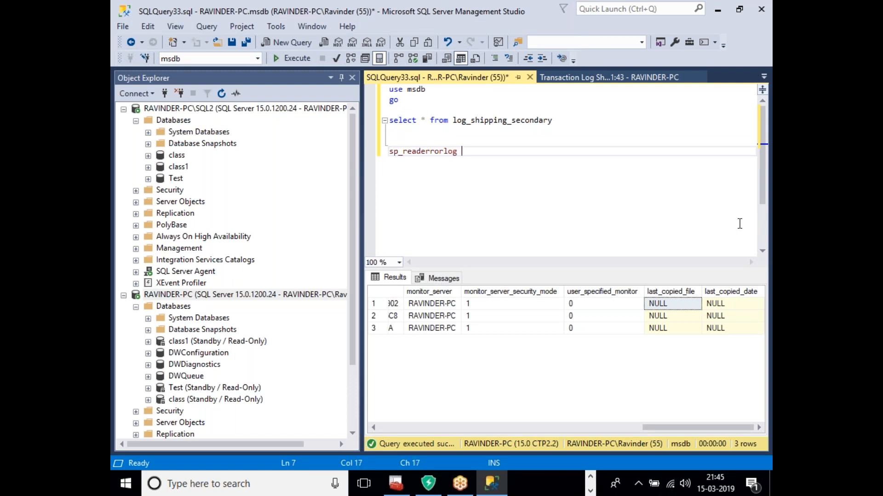
type(" 0,1,'class")
left_click(574, 188)
left_click_drag(514, 154, 389, 152)
left_click(297, 58)
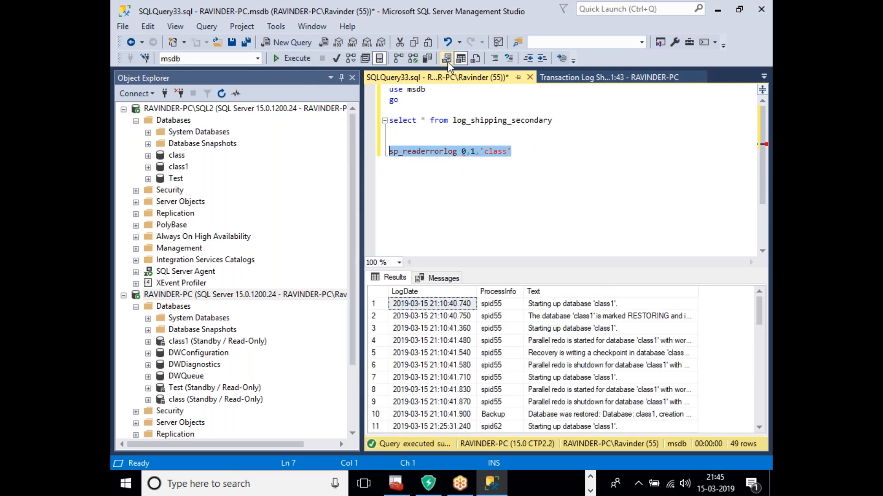
left_click(297, 59)
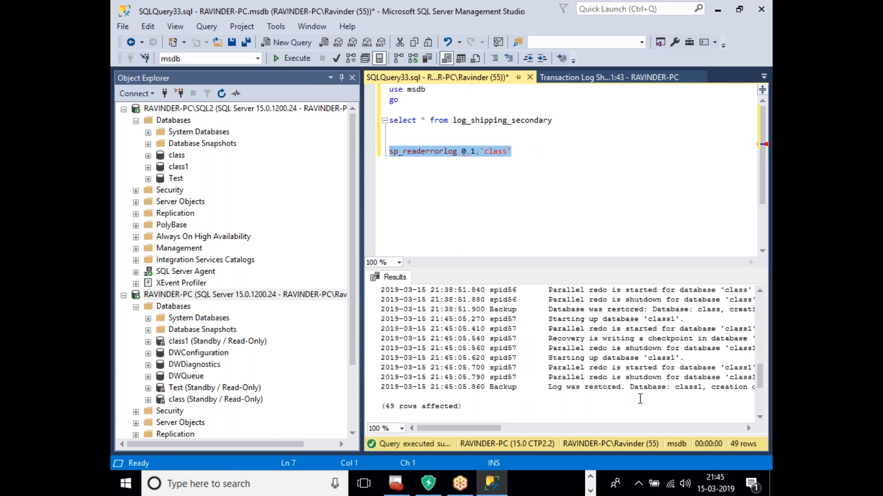
Step: Review the 49 error-log rows, then collapse both servers' Databases nodes
left_click_drag(492, 429, 603, 427)
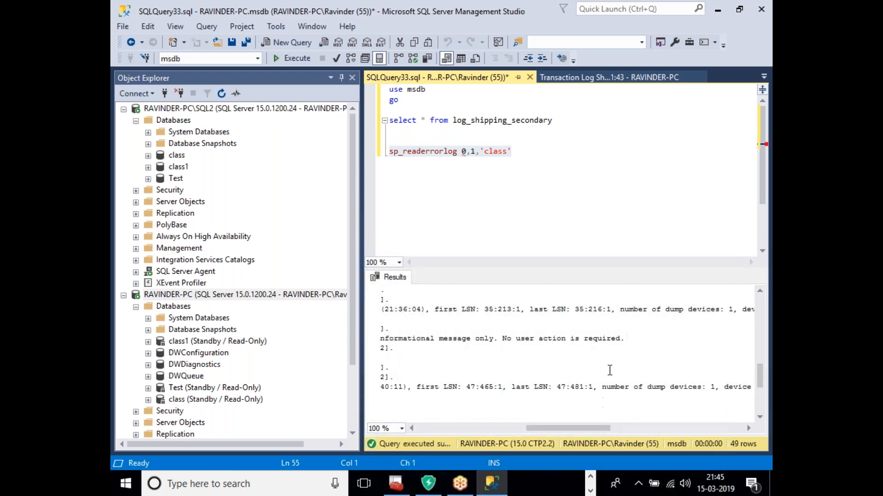
scroll(610, 370, "up", 7)
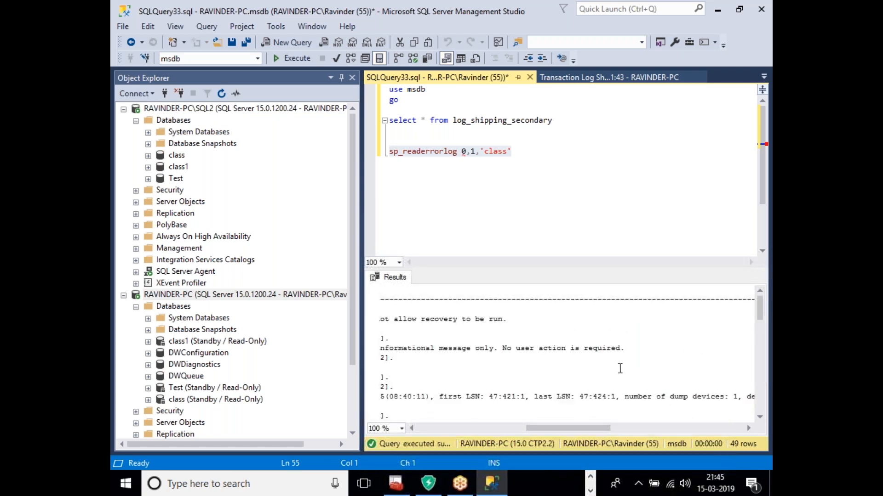
scroll(620, 368, "down", 5)
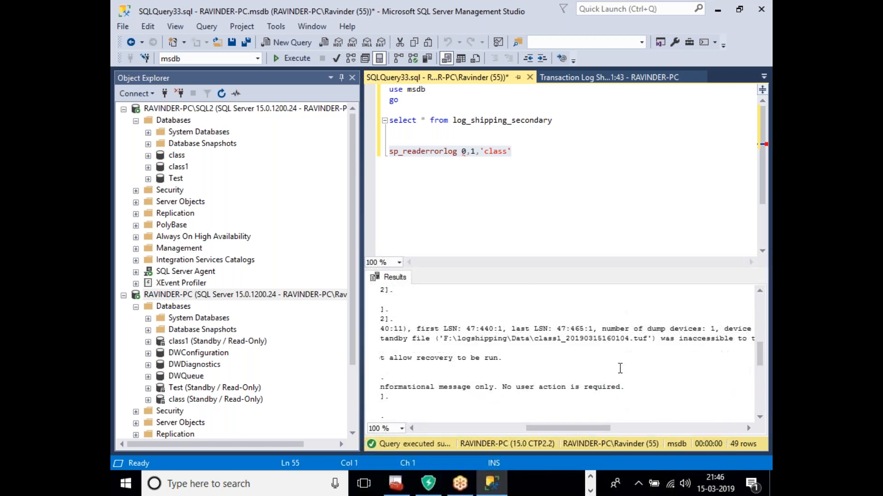
scroll(619, 368, "down", 3)
scroll(620, 368, "up", 2)
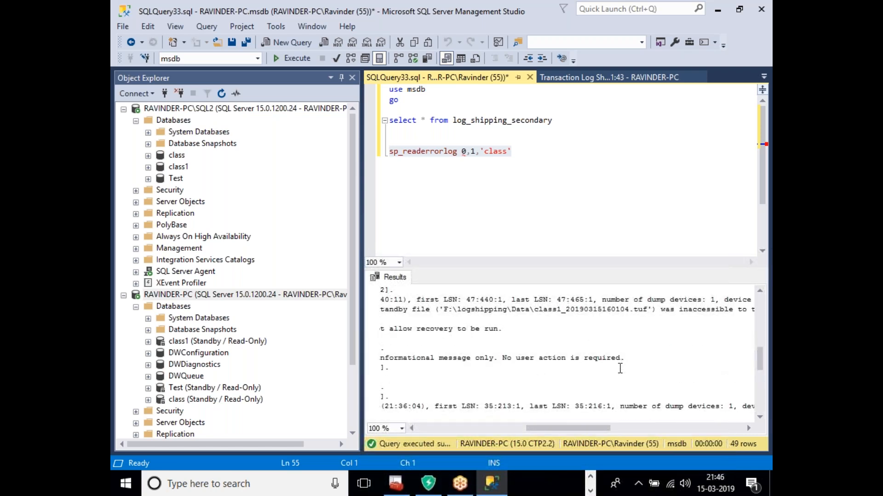
scroll(620, 367, "down", 5)
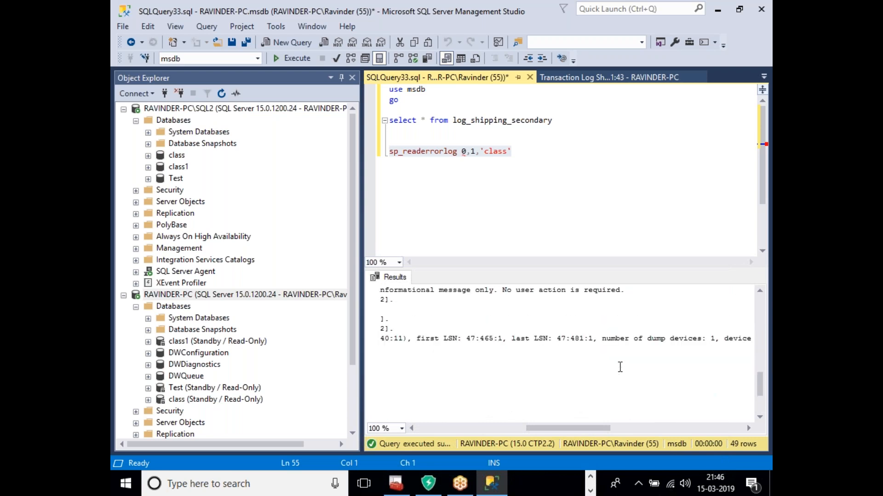
left_click_drag(591, 431, 456, 429)
left_click(136, 121)
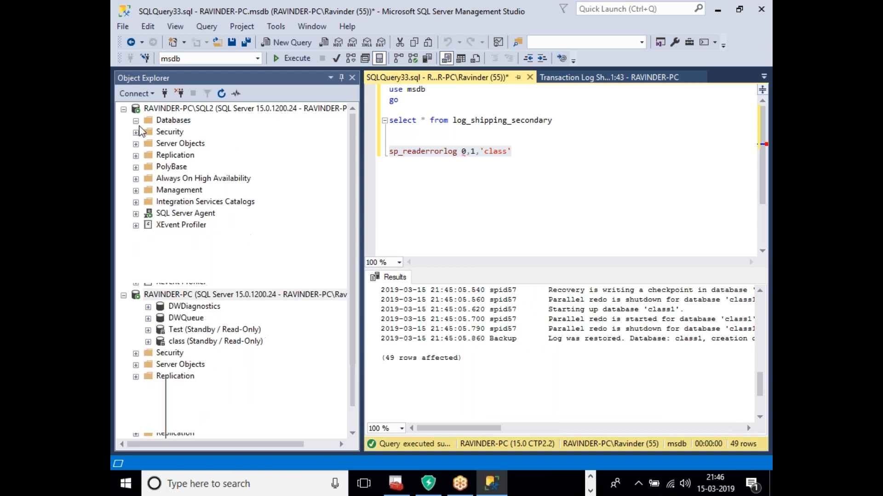
left_click(136, 248)
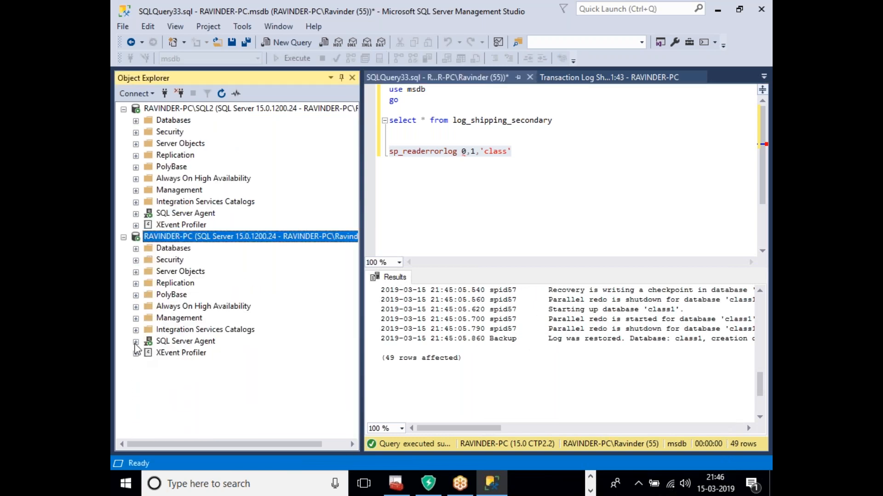
Step: Open RAVINDER-PC's Job Activity Monitor and check the LSRestore class job history
left_click(136, 342)
double_click(229, 366)
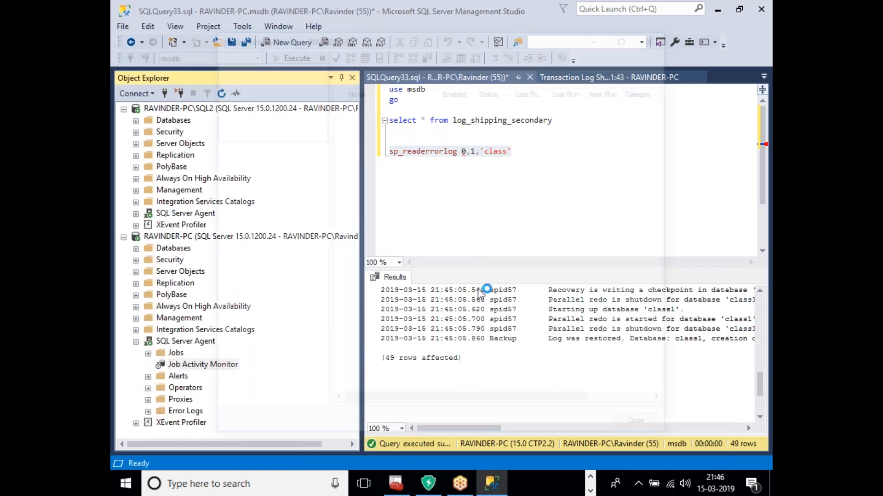
double_click(353, 38)
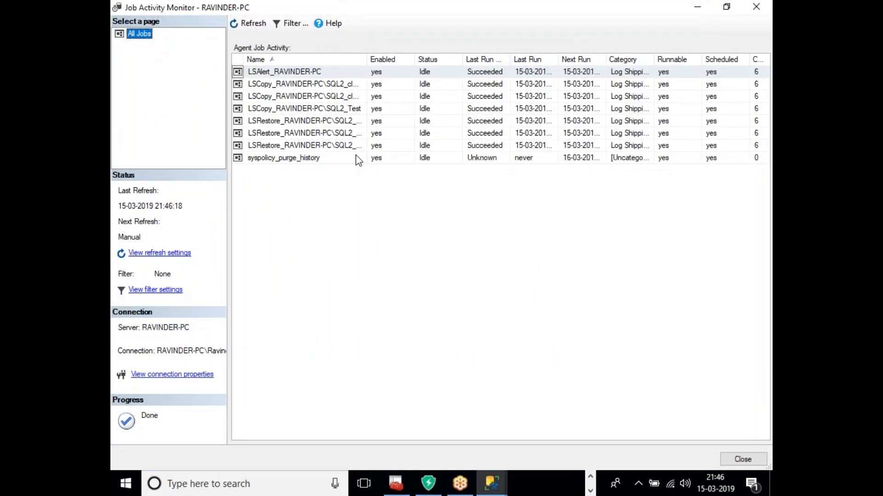
double_click(373, 60)
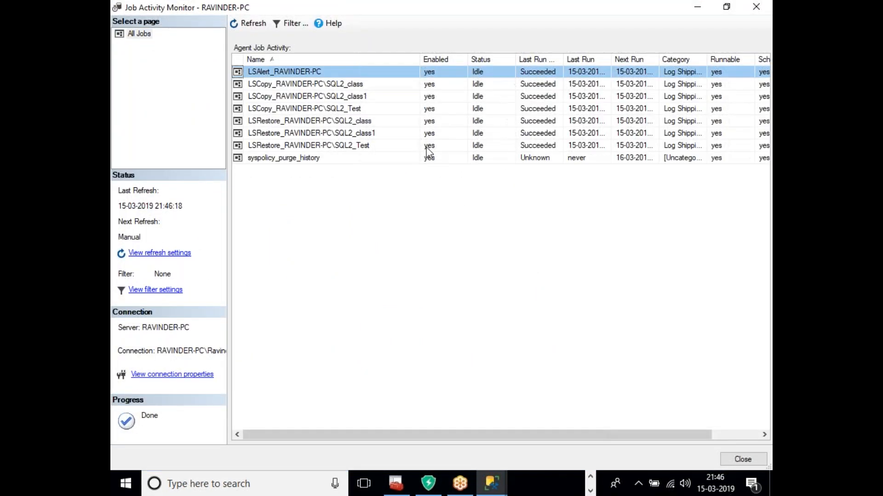
right_click(342, 126)
left_click(385, 227)
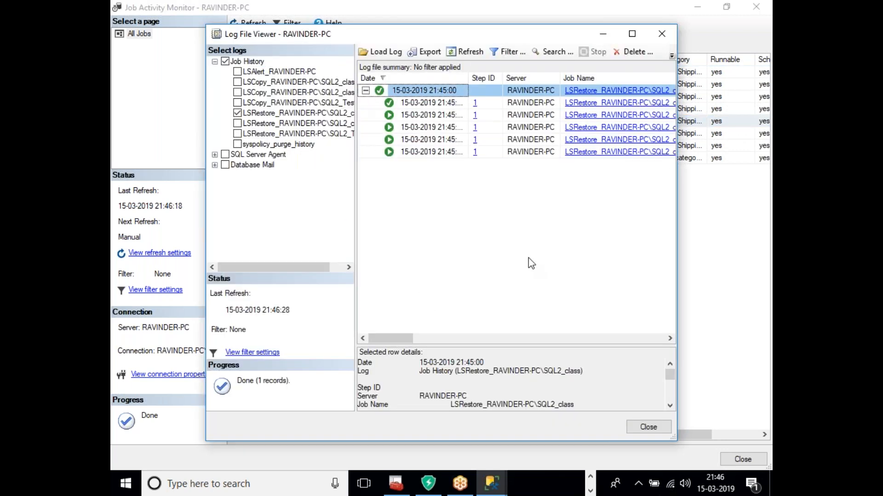
left_click(646, 428)
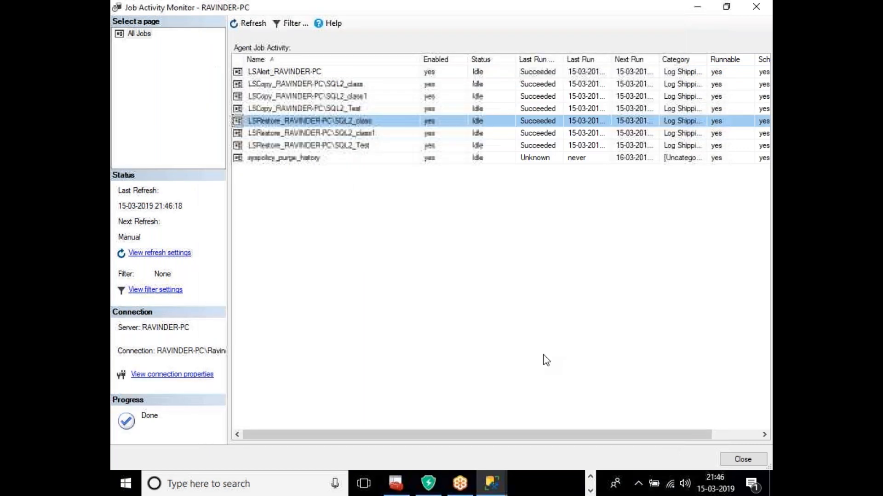
Step: Start the LSRestore_RAVINDER-PC\SQL2_class job manually and refresh the job list
right_click(354, 122)
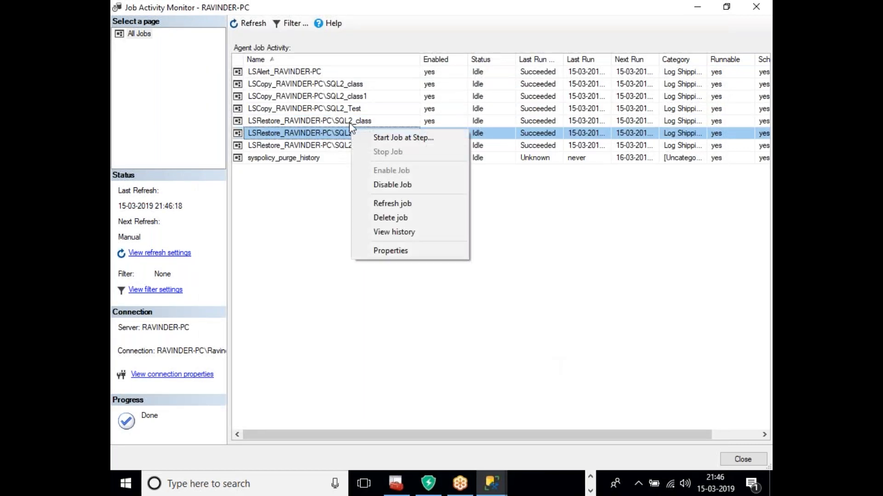
left_click(392, 131)
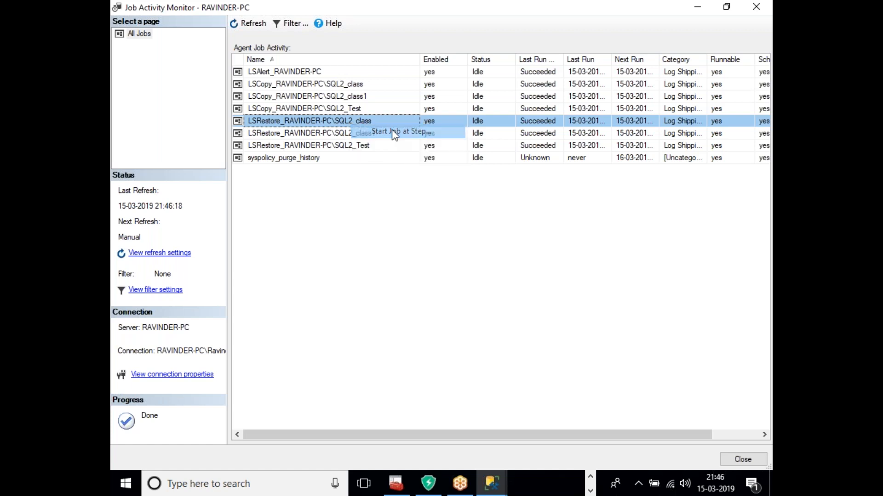
left_click(547, 299)
left_click(248, 24)
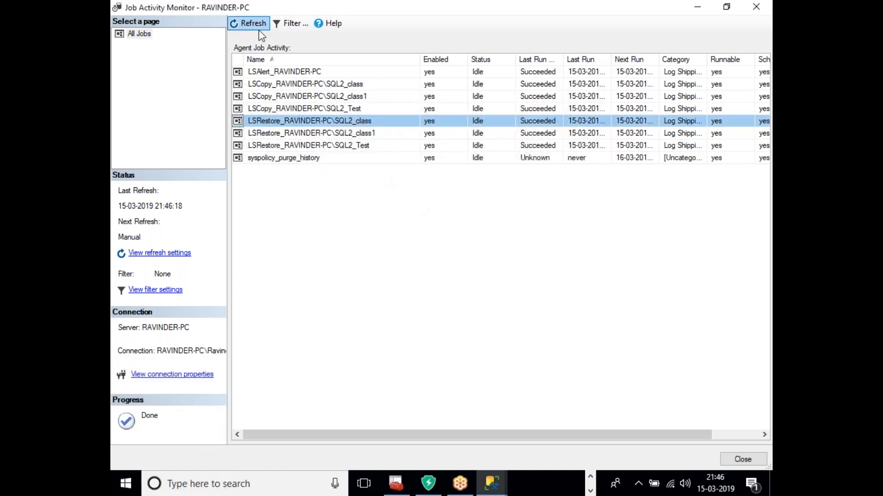
Step: Check the LSCopy Test job history, then close Job Activity Monitor
right_click(355, 110)
left_click(415, 215)
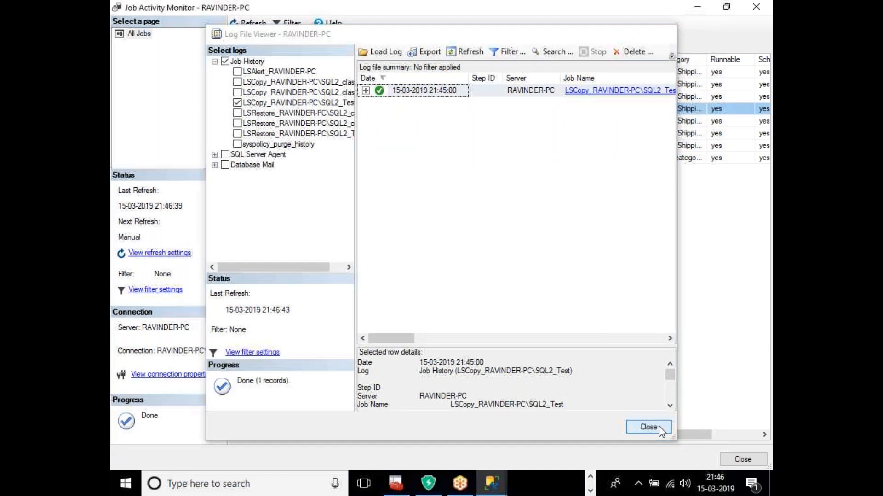
left_click(648, 426)
right_click(367, 133)
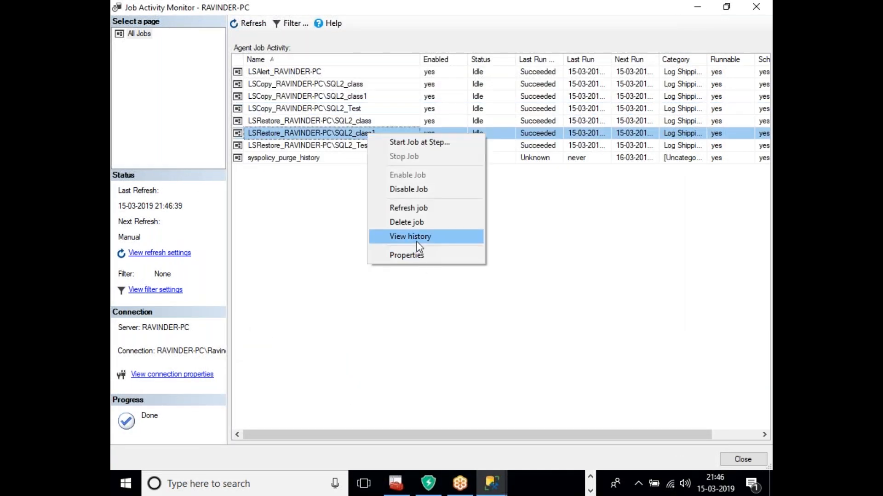
left_click(653, 317)
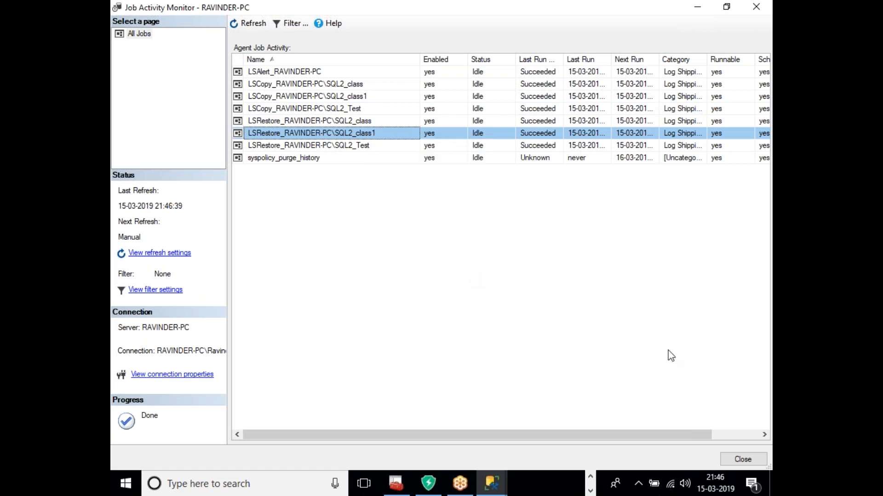
left_click(746, 461)
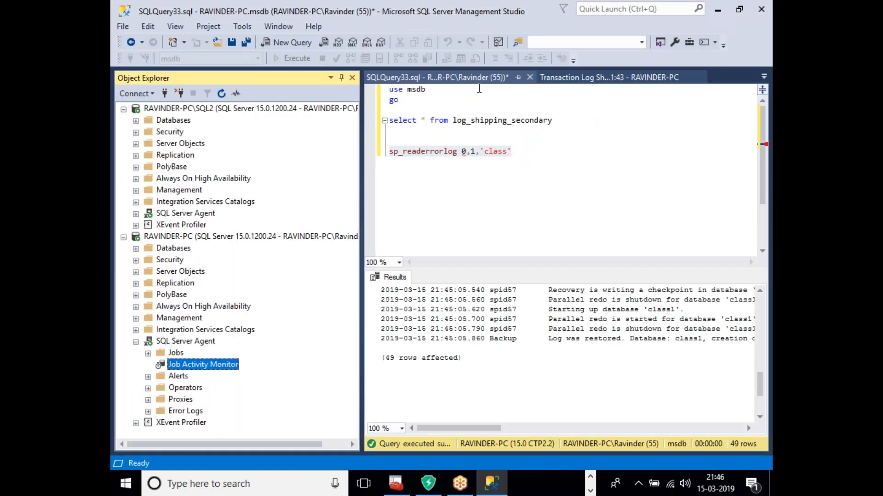
Step: Refresh the SQL2 status report and close the unsaved query tab without saving
left_click_drag(361, 179, 264, 179)
left_click(473, 87)
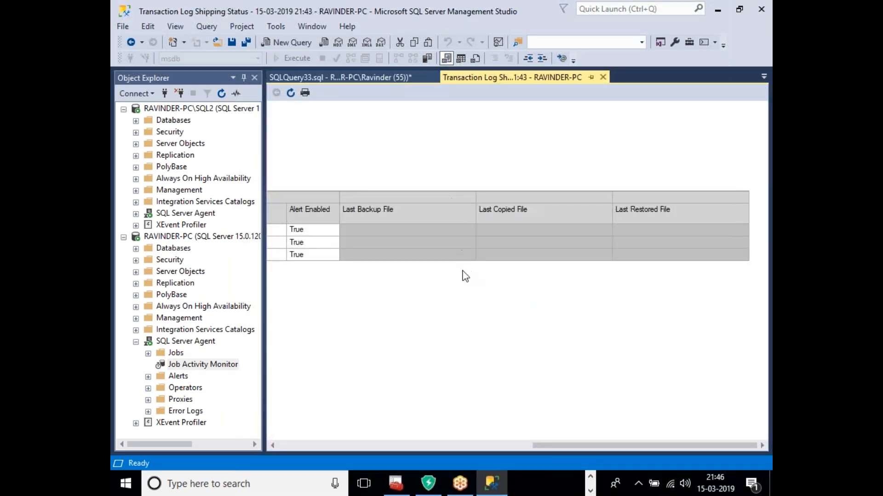
left_click(290, 93)
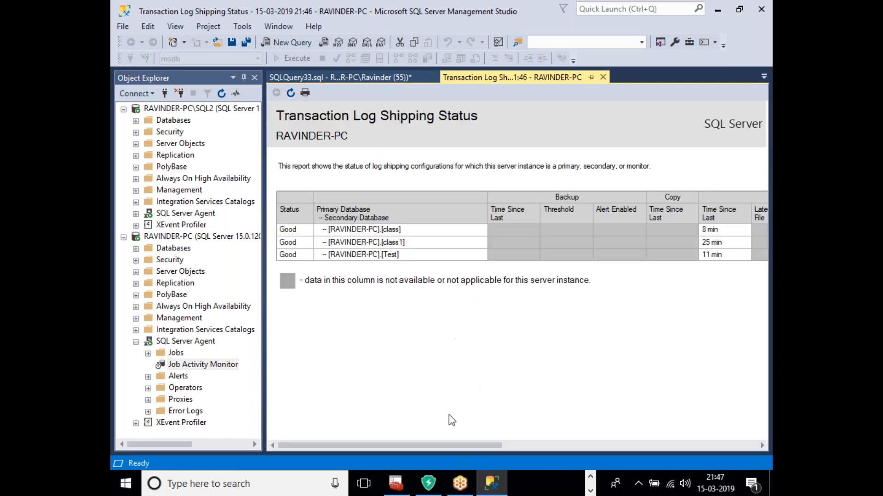
left_click_drag(454, 443, 747, 465)
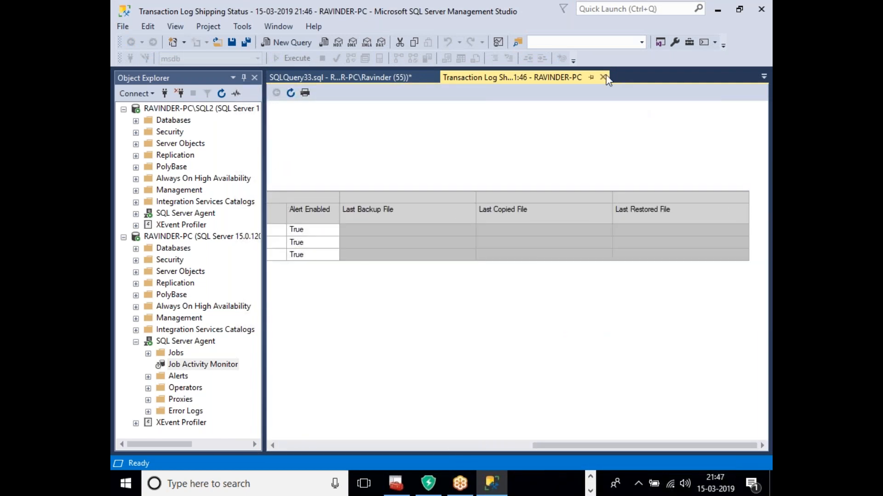
left_click(412, 82)
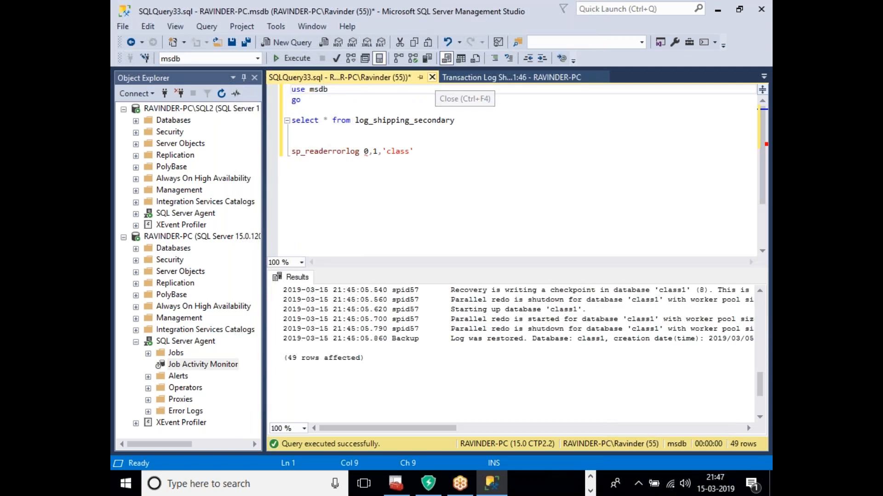
left_click(432, 77)
left_click(488, 319)
Step: Reload SQL2's log shipping status report showing three Good databases, widening Object Explorer
left_click(500, 75)
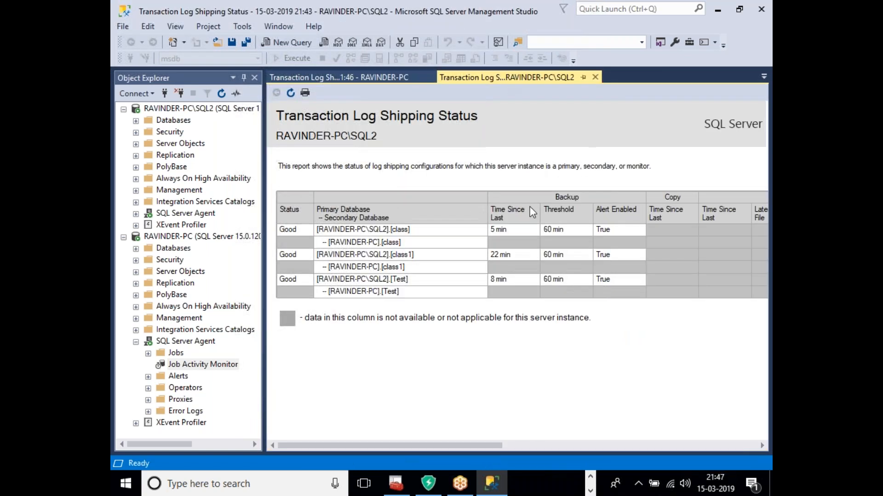
left_click(291, 93)
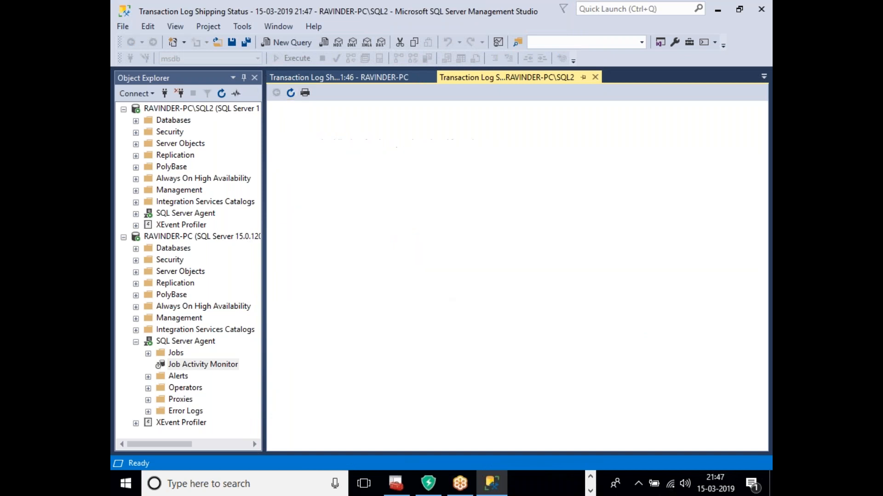
left_click_drag(465, 446, 717, 457)
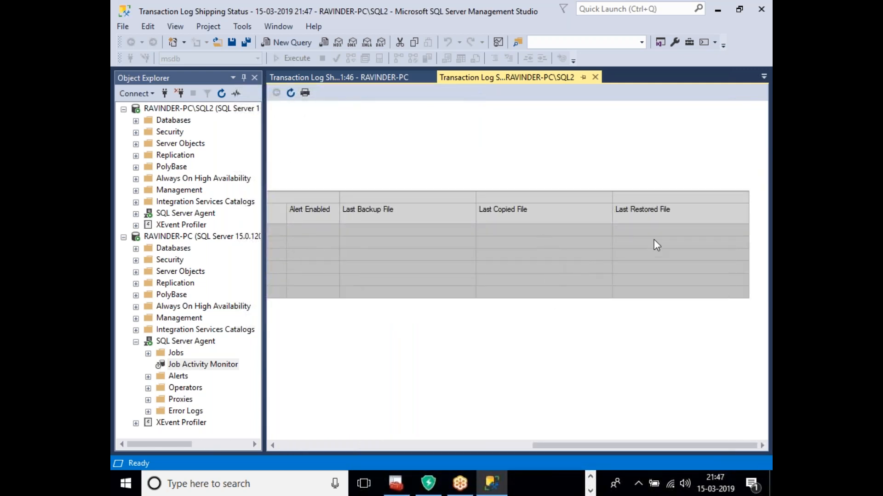
left_click_drag(655, 444, 354, 428)
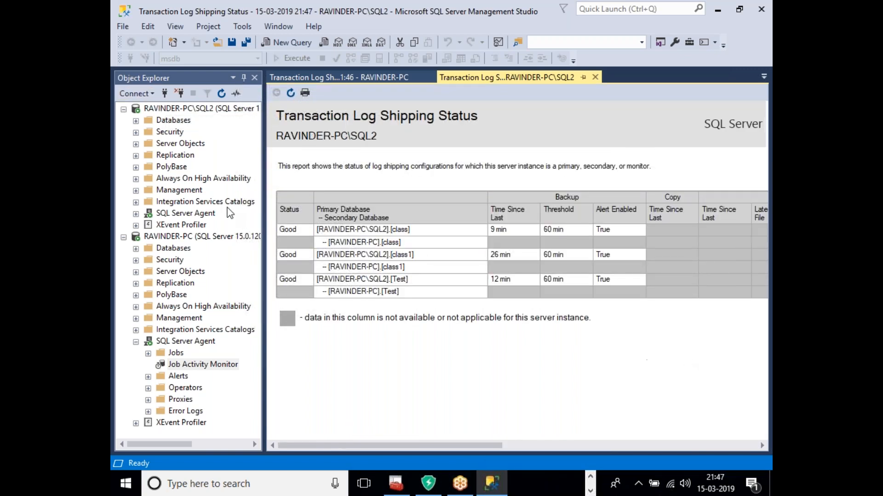
left_click_drag(265, 187, 347, 198)
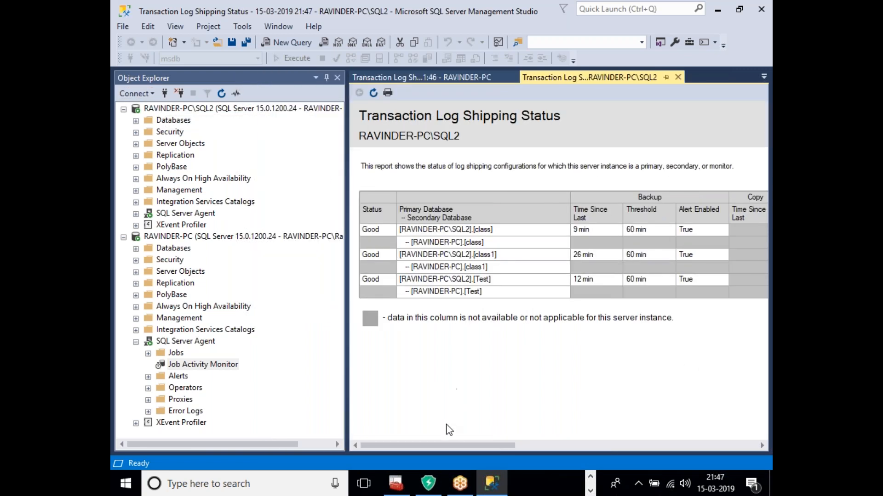
left_click_drag(448, 445, 709, 452)
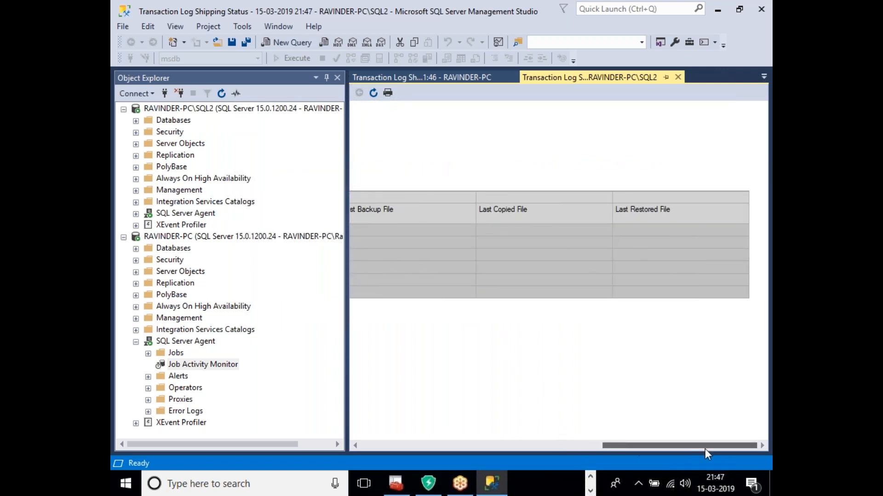
left_click_drag(700, 448, 455, 444)
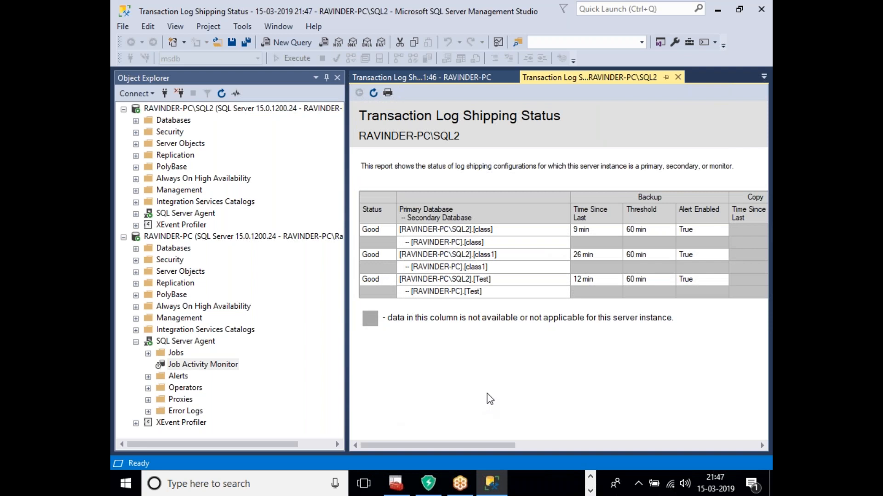
Step: Bring the log script back up in Notepad
left_click(590, 479)
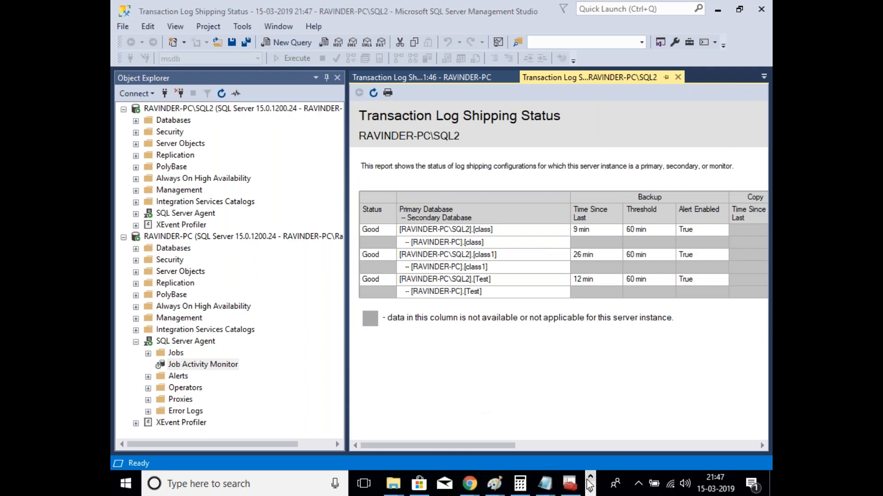
left_click(547, 485)
left_click(684, 444)
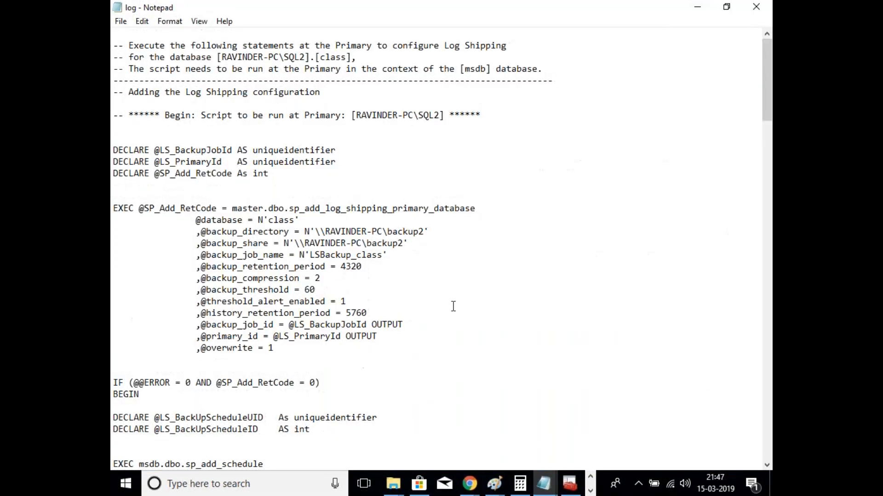
left_click(410, 243)
left_click(407, 232)
double_click(378, 255)
left_click(381, 258)
left_click_drag(382, 256, 356, 255)
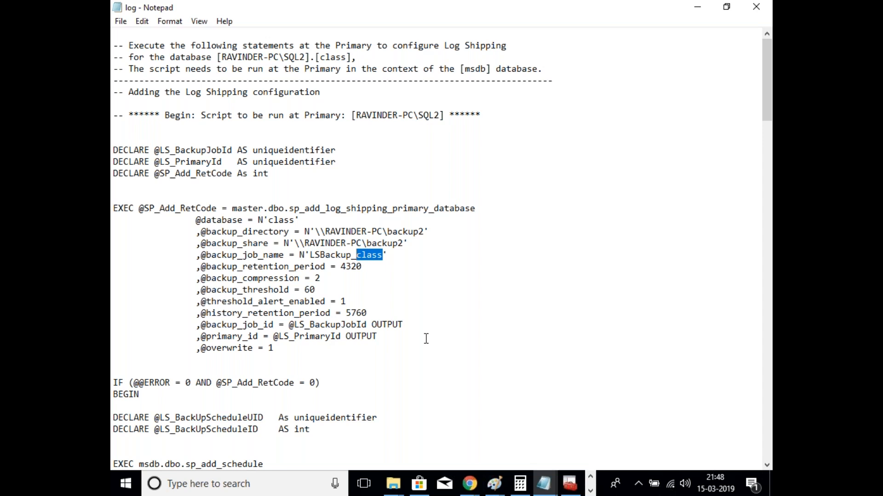
scroll(426, 339, "down", 4)
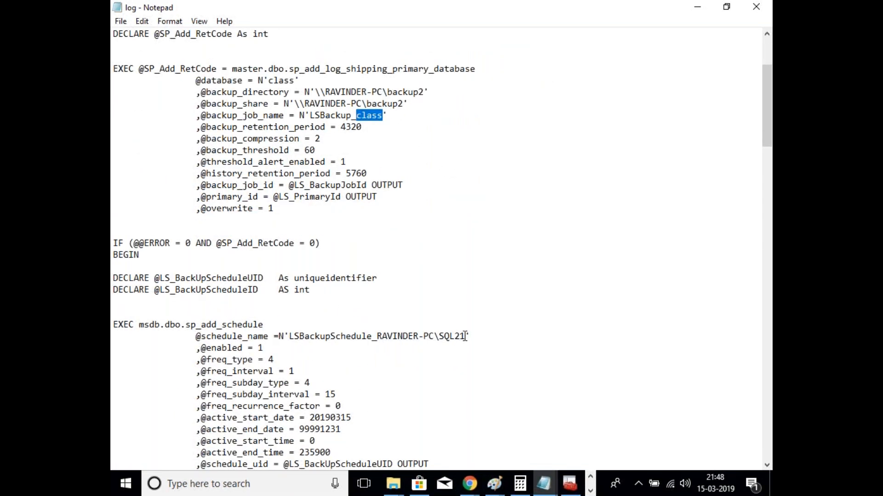
left_click_drag(466, 337, 377, 337)
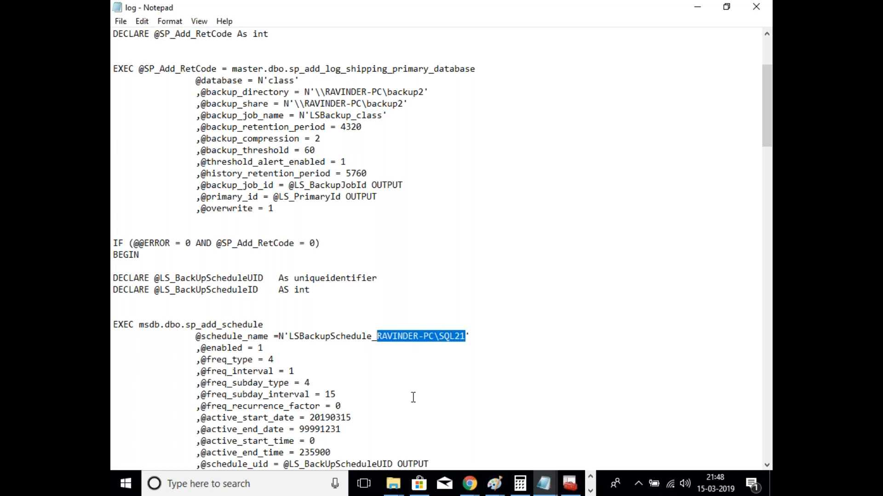
scroll(411, 377, "down", 3)
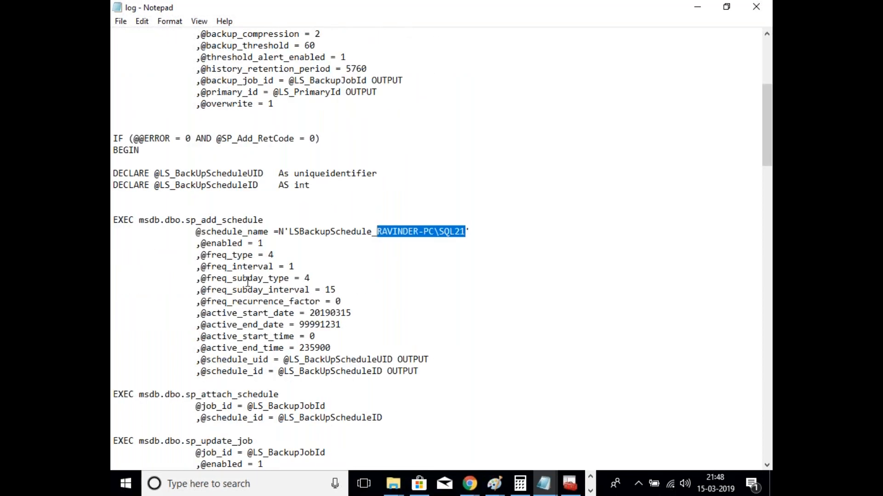
scroll(364, 291, "down", 6)
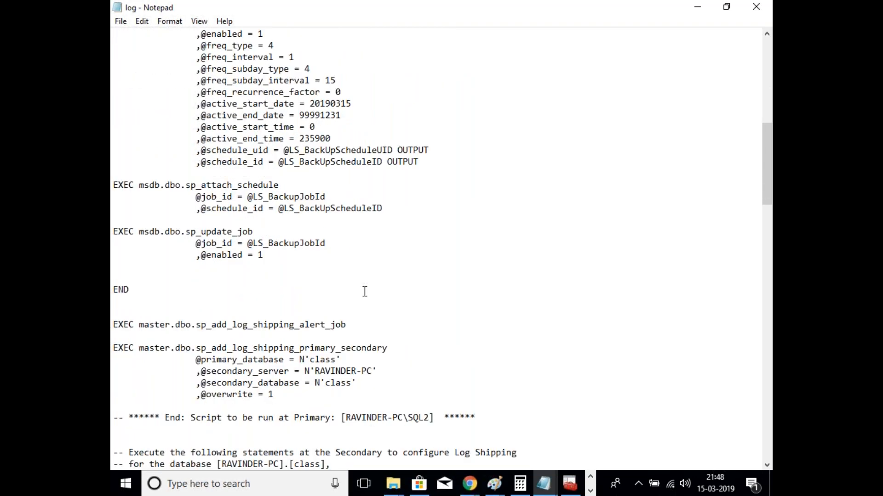
scroll(365, 291, "down", 2)
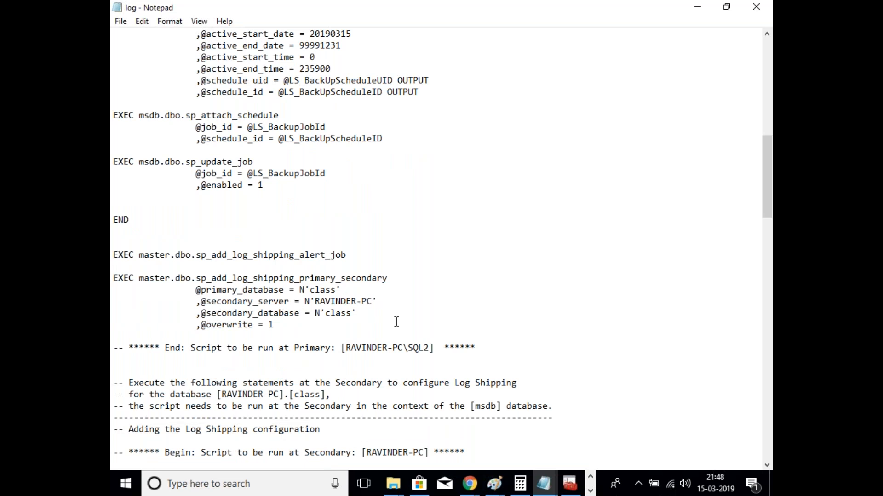
left_click_drag(351, 314, 310, 290)
left_click_drag(352, 314, 324, 317)
scroll(535, 319, "down", 2)
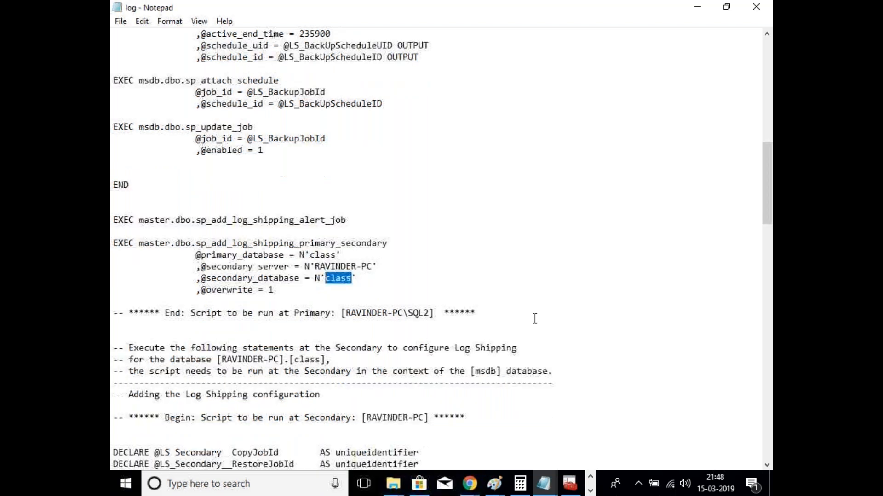
left_click(282, 257)
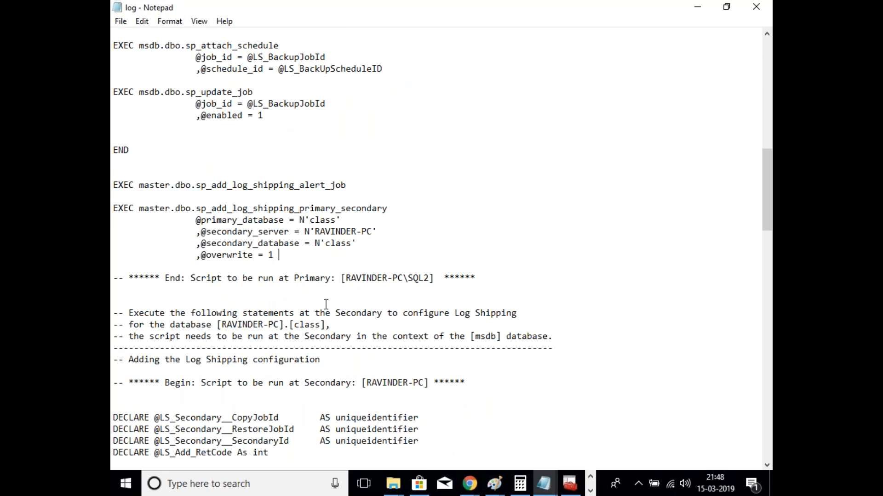
scroll(326, 304, "down", 1)
scroll(340, 281, "up", 13)
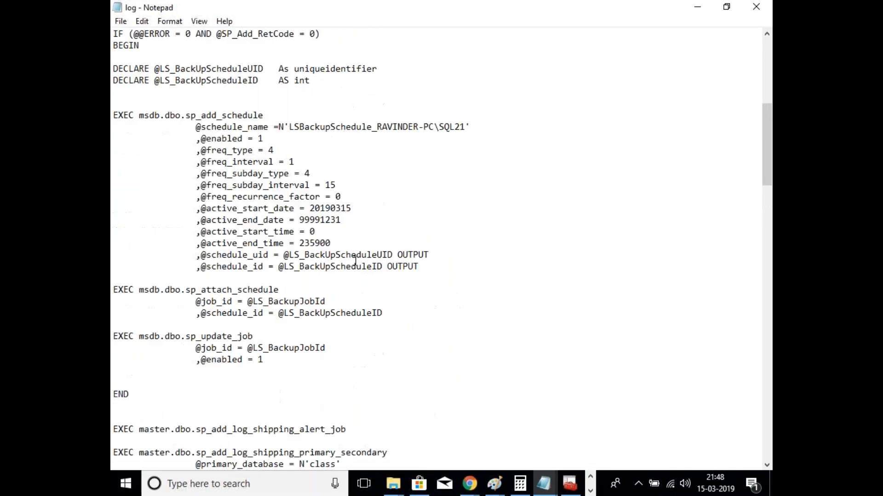
scroll(355, 259, "up", 4)
scroll(349, 175, "down", 20)
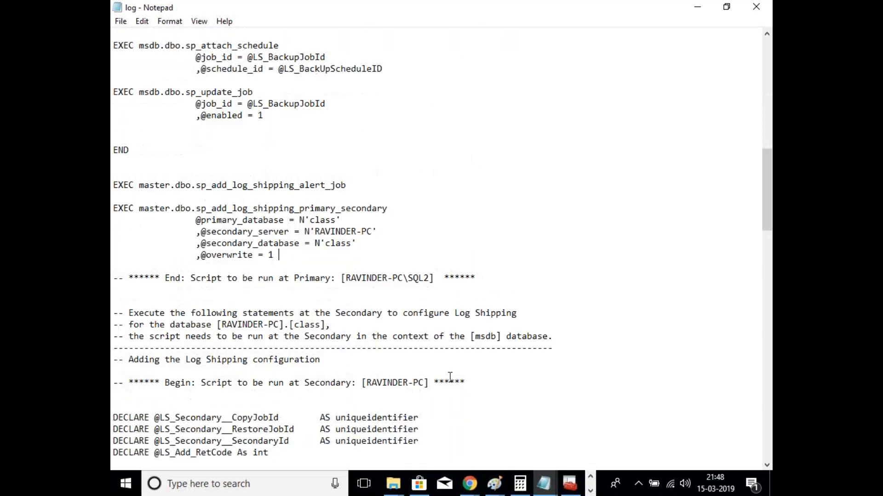
scroll(450, 322, "down", 4)
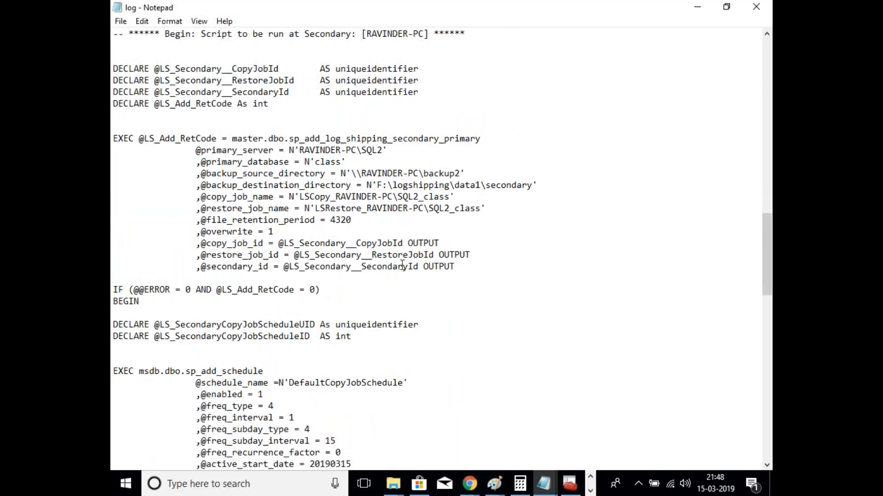
scroll(388, 302, "down", 20)
scroll(498, 348, "down", 9)
scroll(498, 348, "up", 20)
scroll(481, 351, "up", 14)
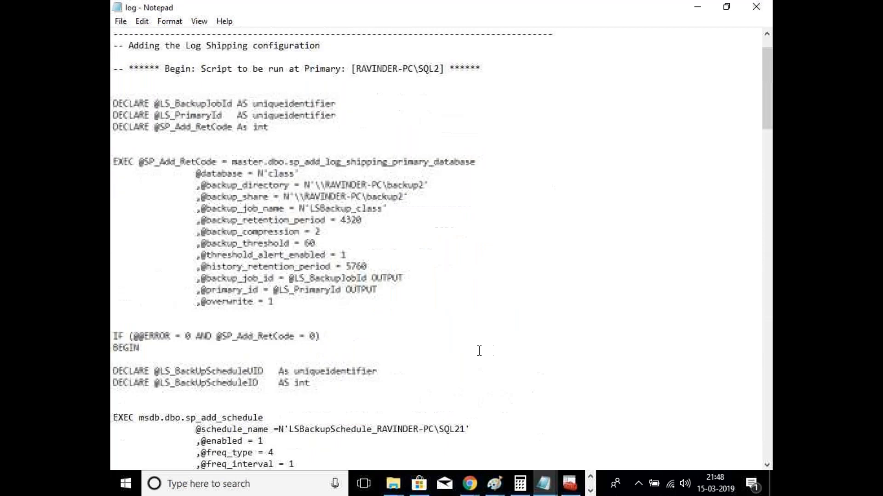
left_click(697, 7)
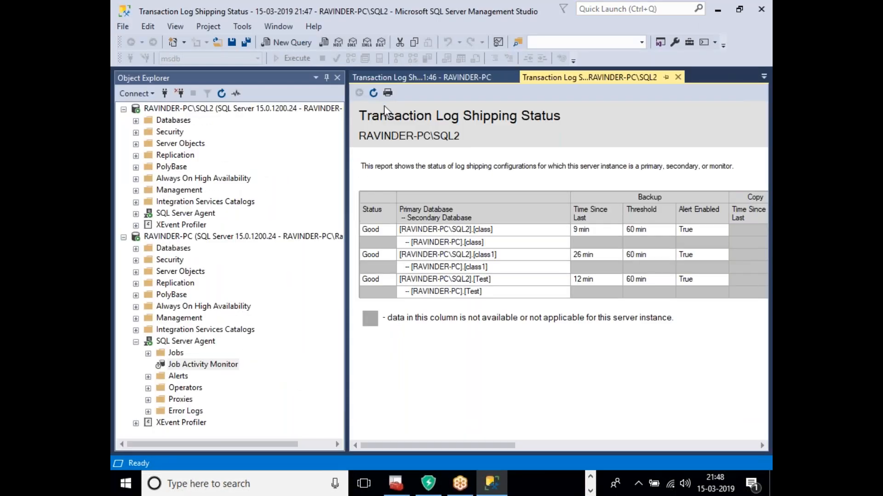
Step: Refresh the SQL2 report, collapse SQL Server Agent, and show RAVINDER-PC's status report
left_click(373, 92)
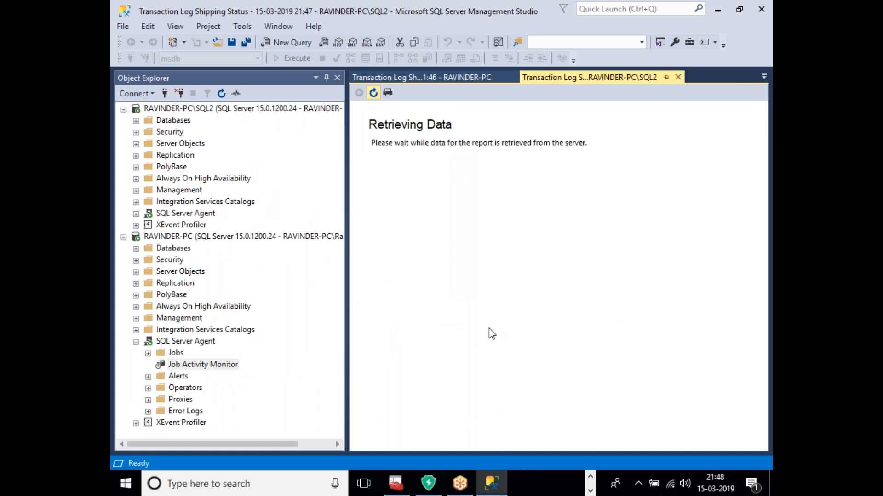
left_click(136, 342)
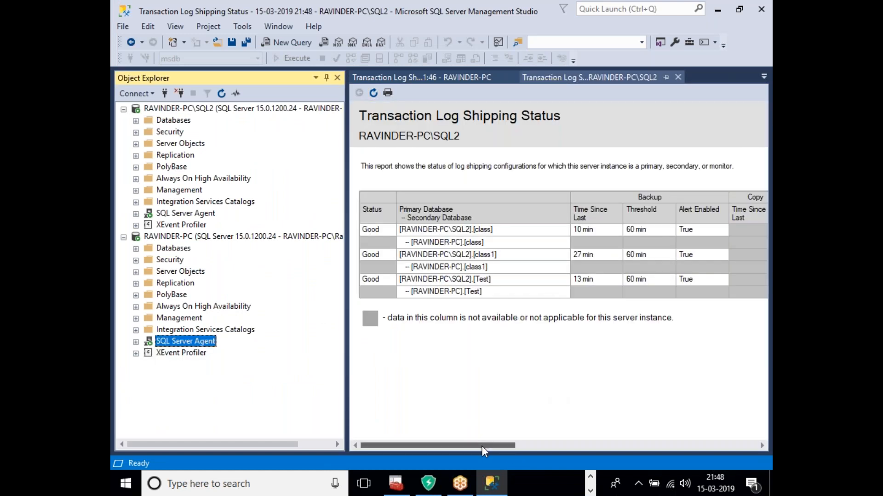
mouse_move(481, 447)
left_mouse_down()
mouse_move(718, 446)
mouse_move(478, 447)
left_mouse_up()
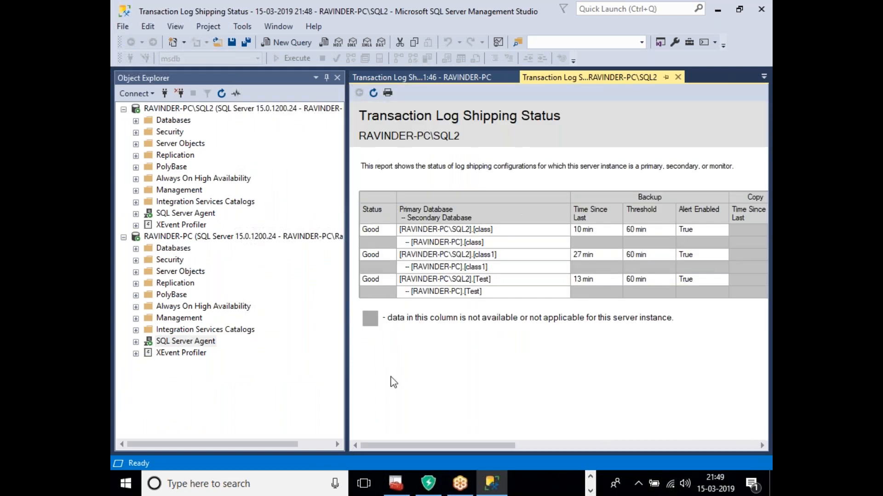
left_click(437, 77)
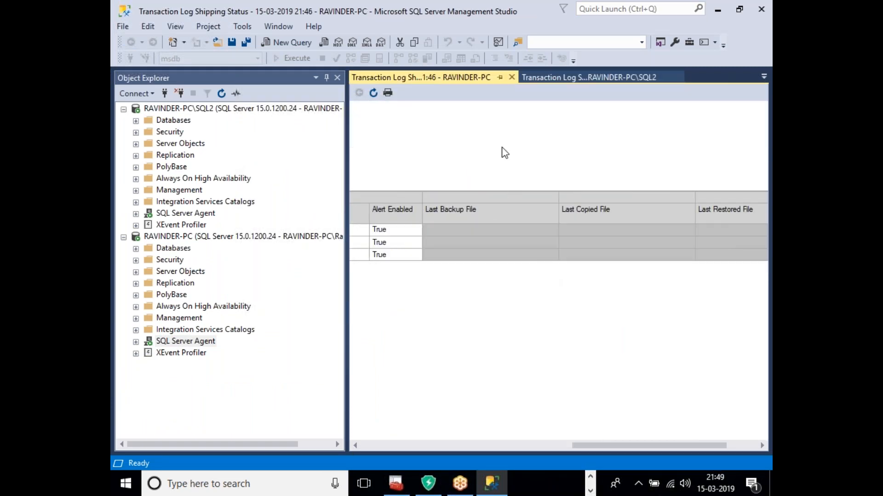